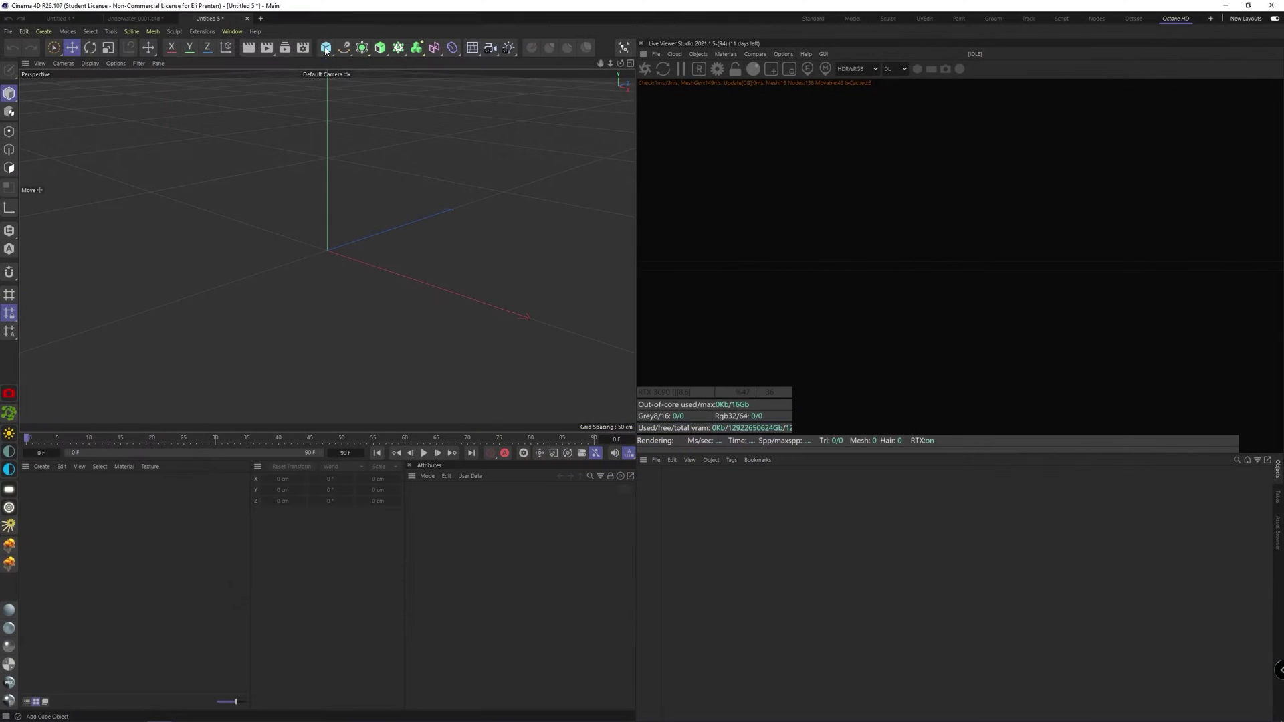
Add a Landscape object sized 10000 × 1000 × 10000 cm with 300 width and 300 depth segments
left_click(325, 48)
left_click(528, 118)
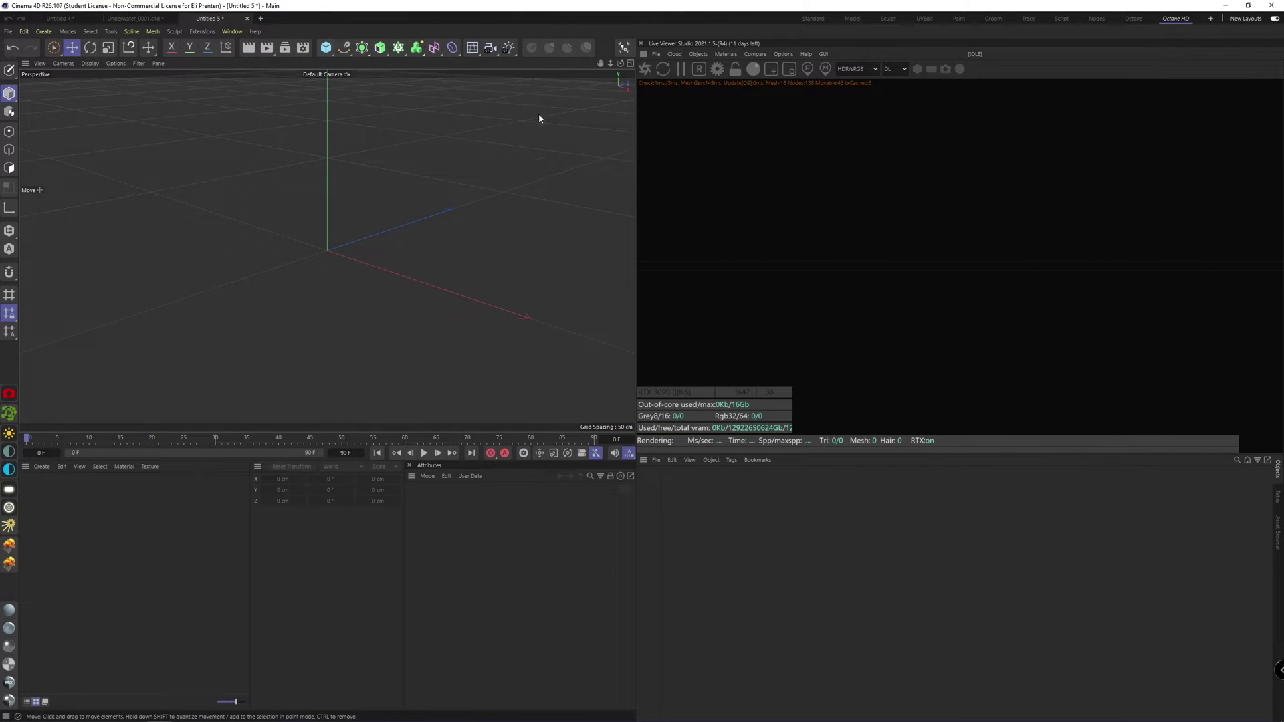
double_click(490, 536)
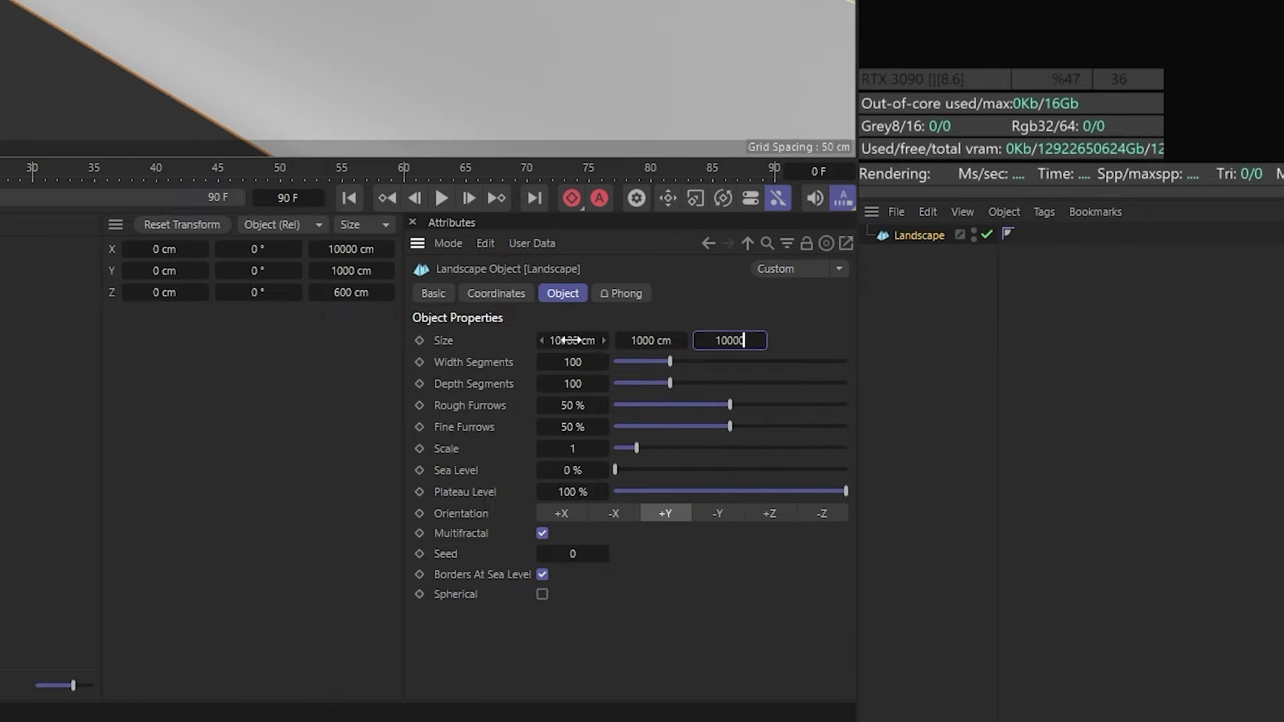
key("Tab")
type("300")
key("Tab")
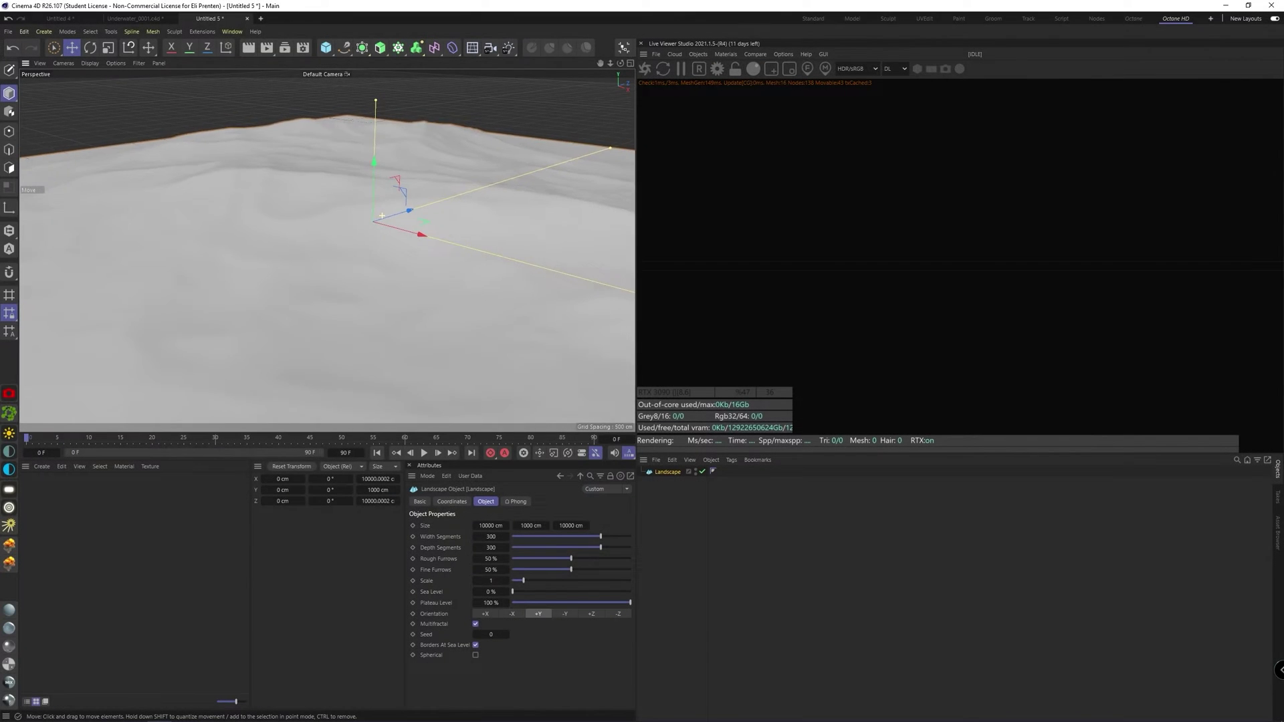
Set the landscape's rough furrows to 0% and fine furrows to 70%, and disable borders at sea level
scroll(379, 219, "down", 4)
mouse_move(353, 286)
left_mouse_down("alt")
mouse_move(344, 267)
mouse_move(351, 289)
left_mouse_up("alt")
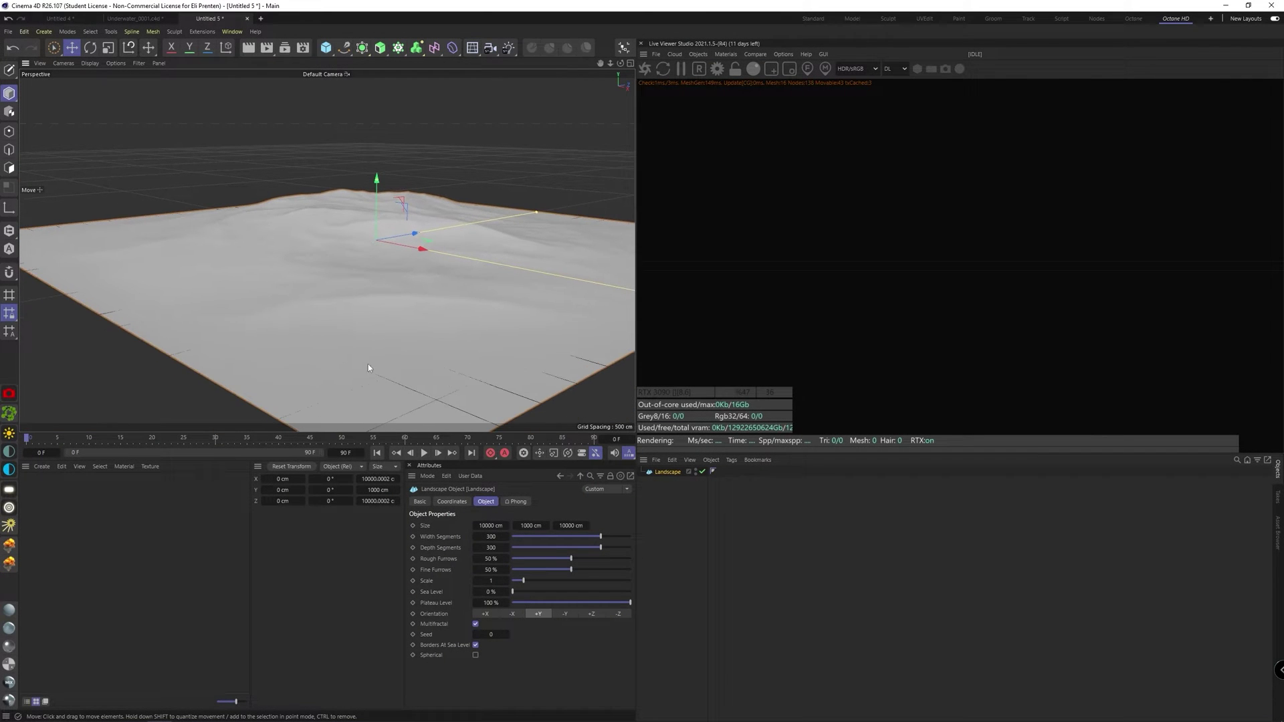
left_click_drag(569, 562, 496, 560)
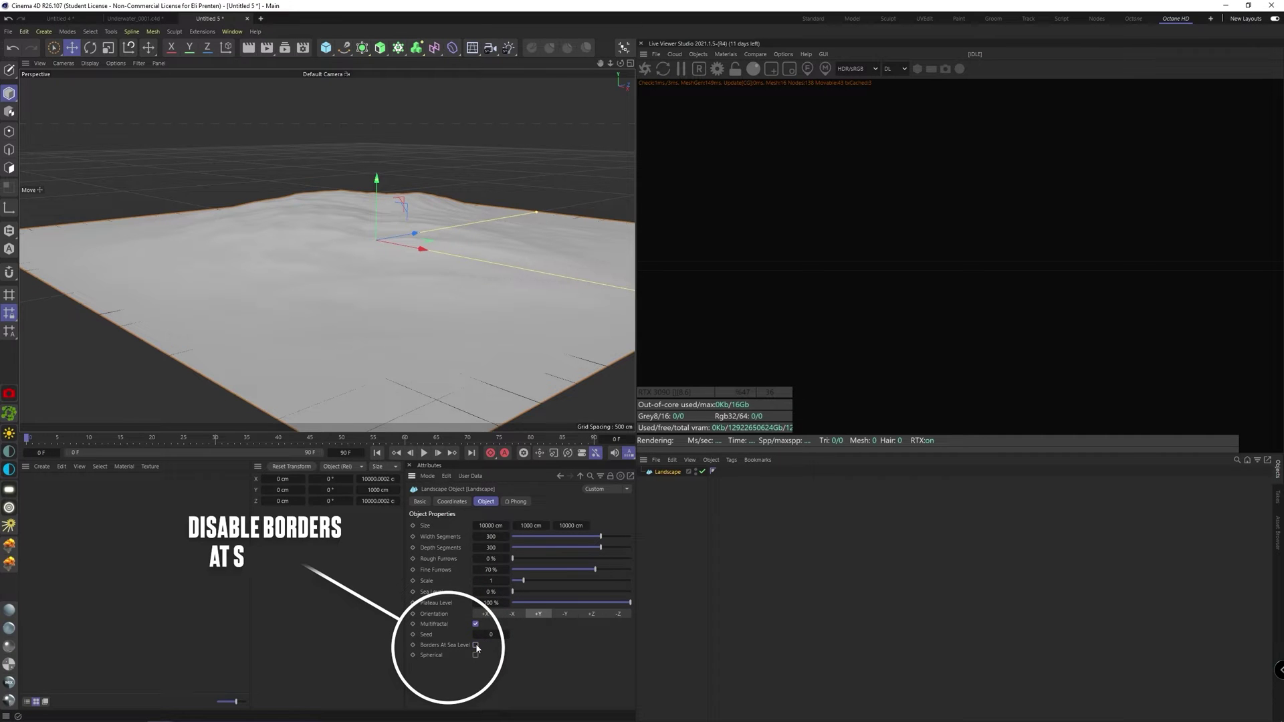
mouse_move(407, 244)
left_mouse_down("alt")
mouse_move(347, 259)
mouse_move(314, 251)
mouse_move(410, 216)
mouse_move(390, 179)
mouse_move(304, 333)
left_mouse_up("alt")
left_click(475, 624)
left_click(475, 624)
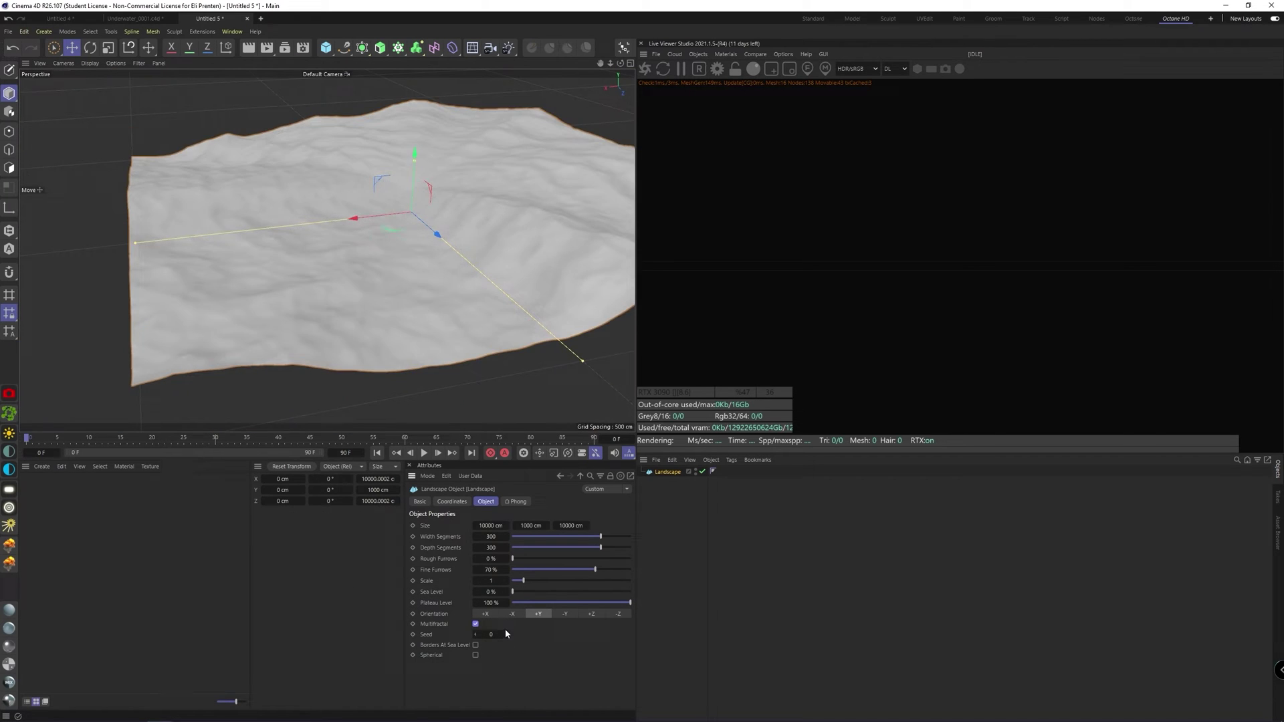
Step the landscape's seed up to 8 for a different terrain shape
left_click(506, 633)
left_click(506, 633)
left_click(506, 633)
left_click(506, 634)
left_click(506, 633)
left_click(506, 633)
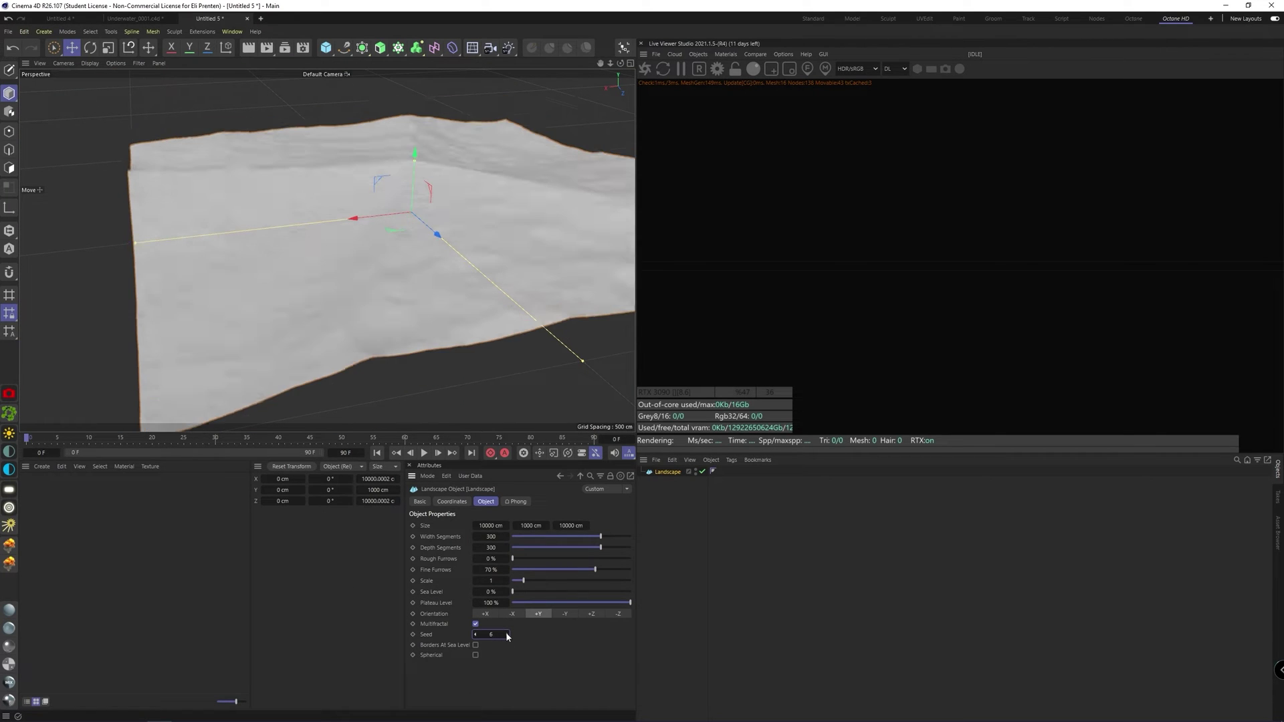
left_click(506, 634)
left_click(507, 633)
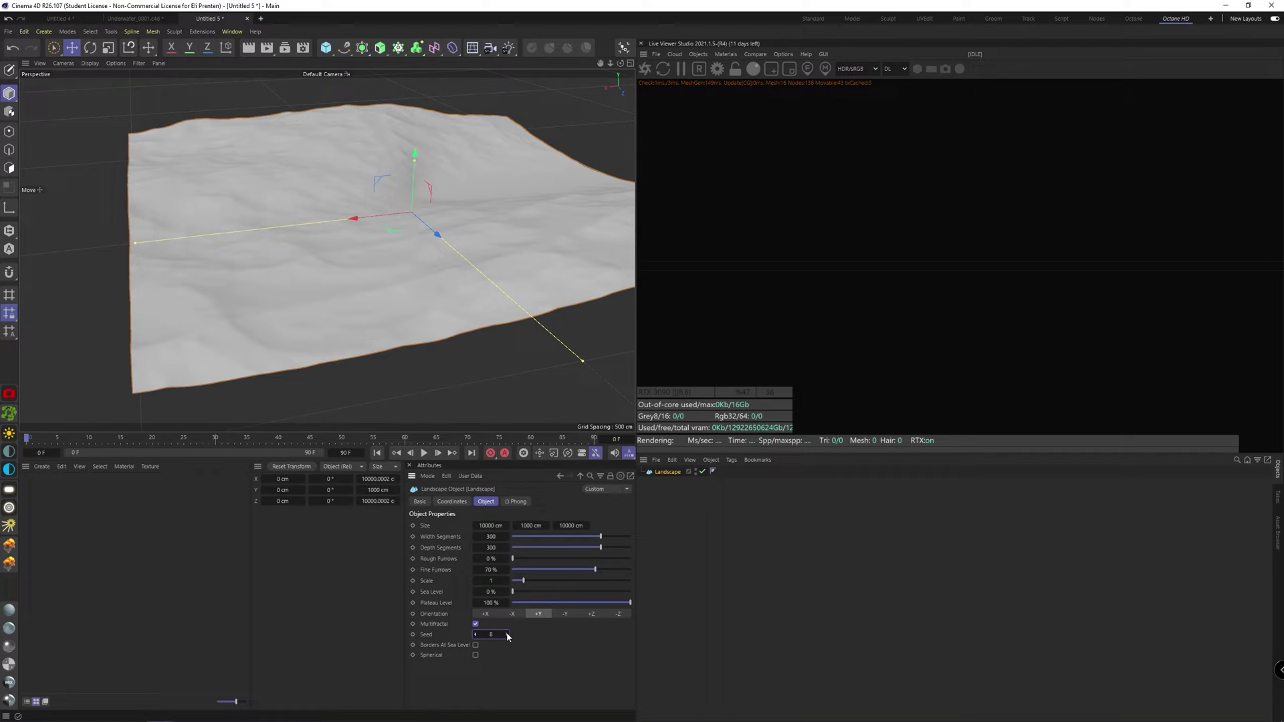
left_click_drag(498, 248, 428, 220, "alt")
Copy the Debris group from Underwater_0001.c4d into the untitled landscape scene
left_click(134, 18)
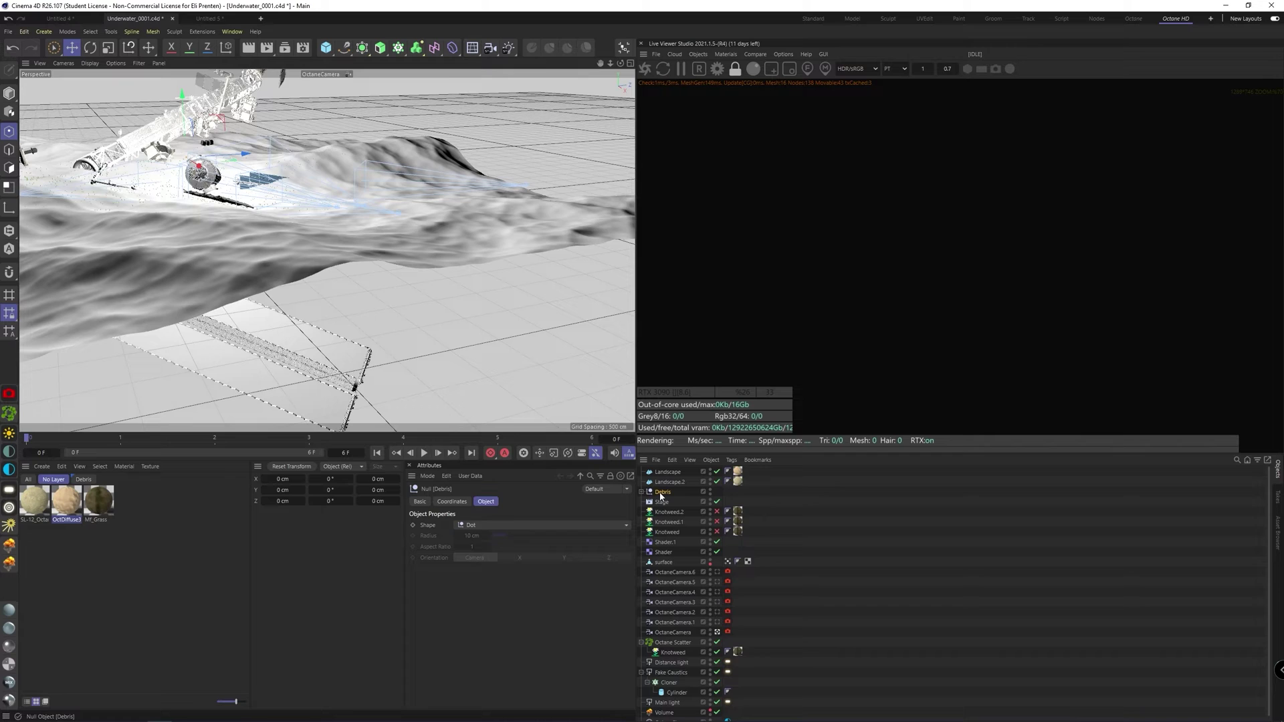
left_click(203, 19)
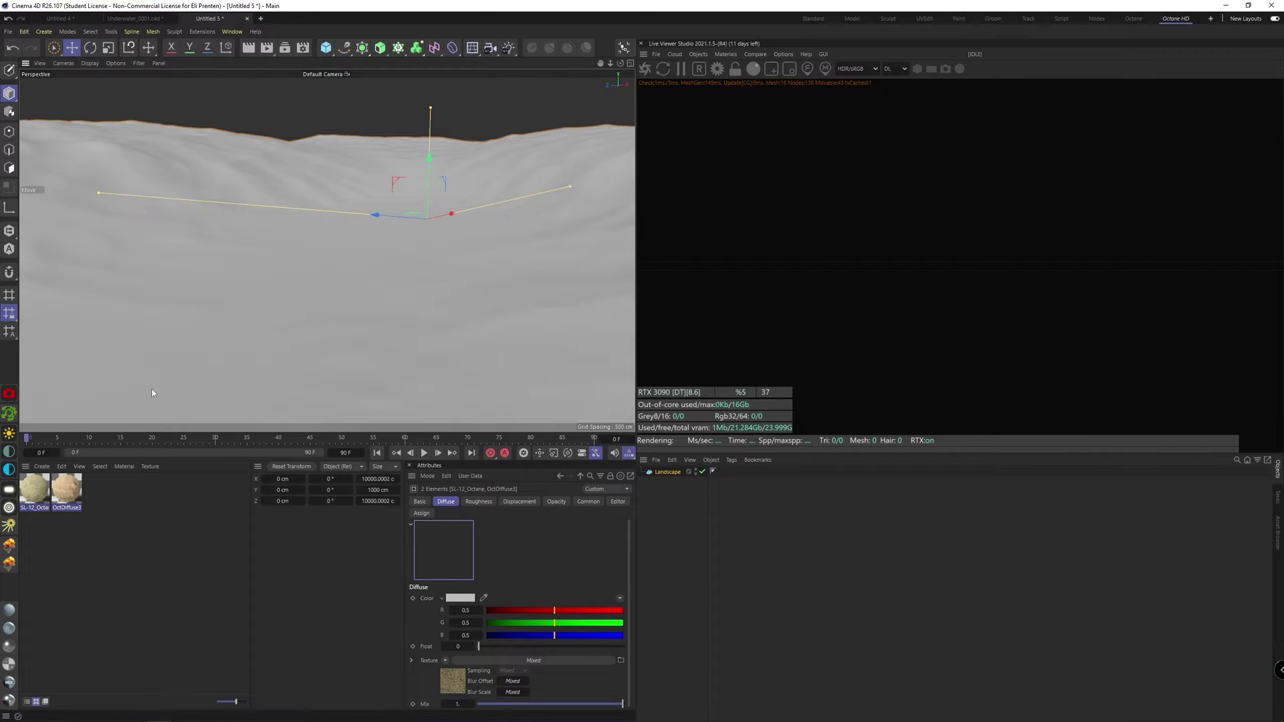
left_click(136, 18)
left_click(661, 495)
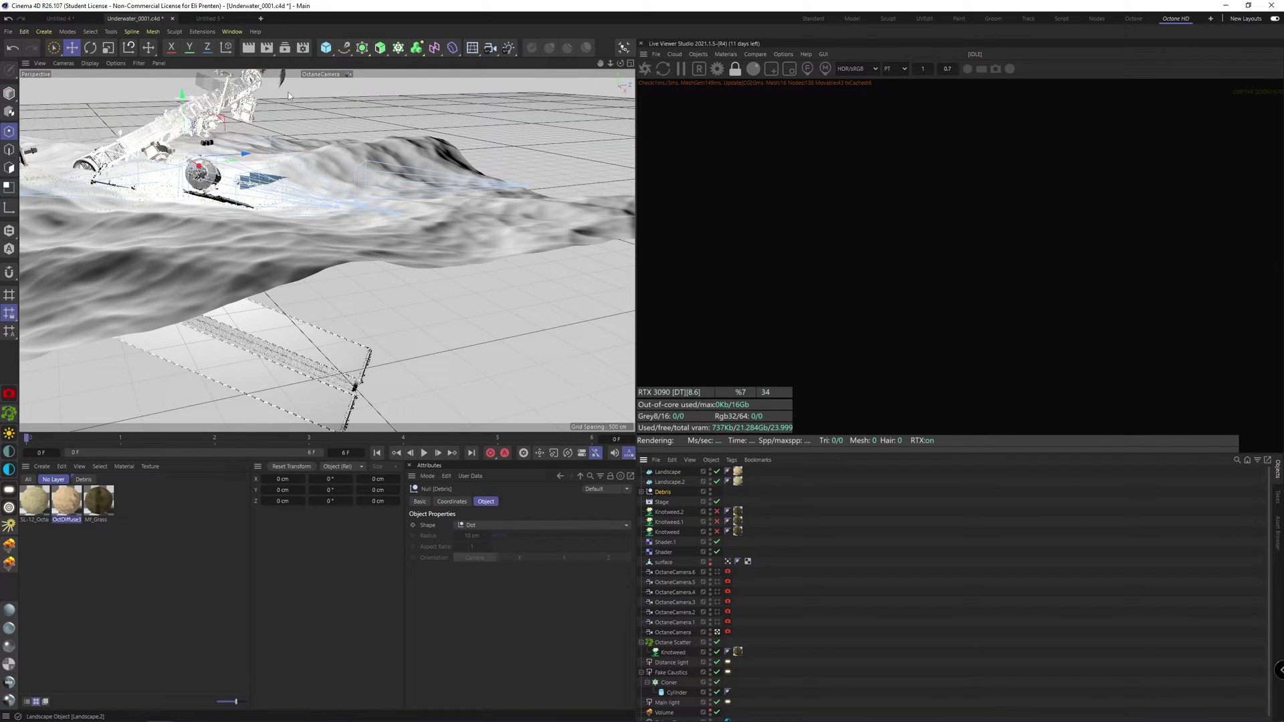
left_click(210, 18)
left_click(63, 481)
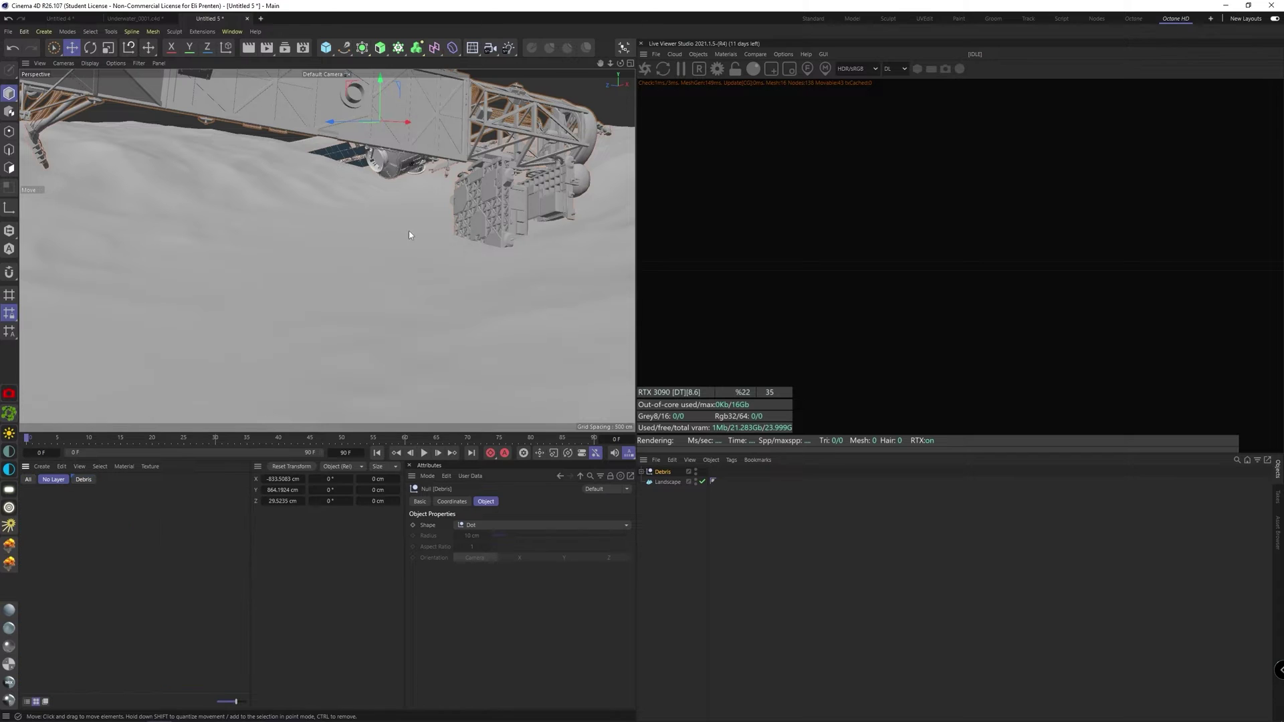
Rotate the Debris group to a heading of about 159°
right_click_drag(410, 235, 323, 366, "alt")
left_click_drag(323, 366, 611, 170, "alt")
key("r")
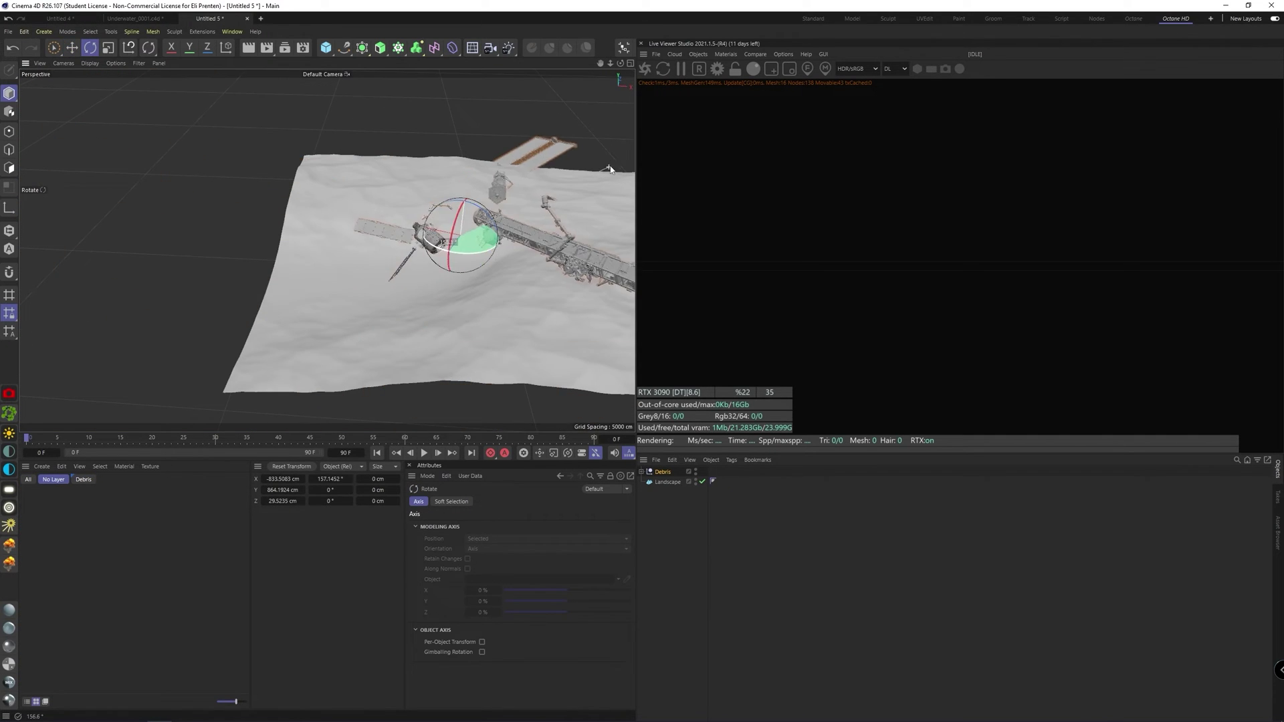
Move the Debris group to about X 586 cm, Z 88 cm and adjust its height so it rests in the terrain
key("e")
left_click_drag(434, 288, 533, 251, "alt")
left_click_drag(530, 177, 530, 190)
right_click_drag(528, 258, 601, 202, "alt")
left_click_drag(601, 203, 597, 150, "alt")
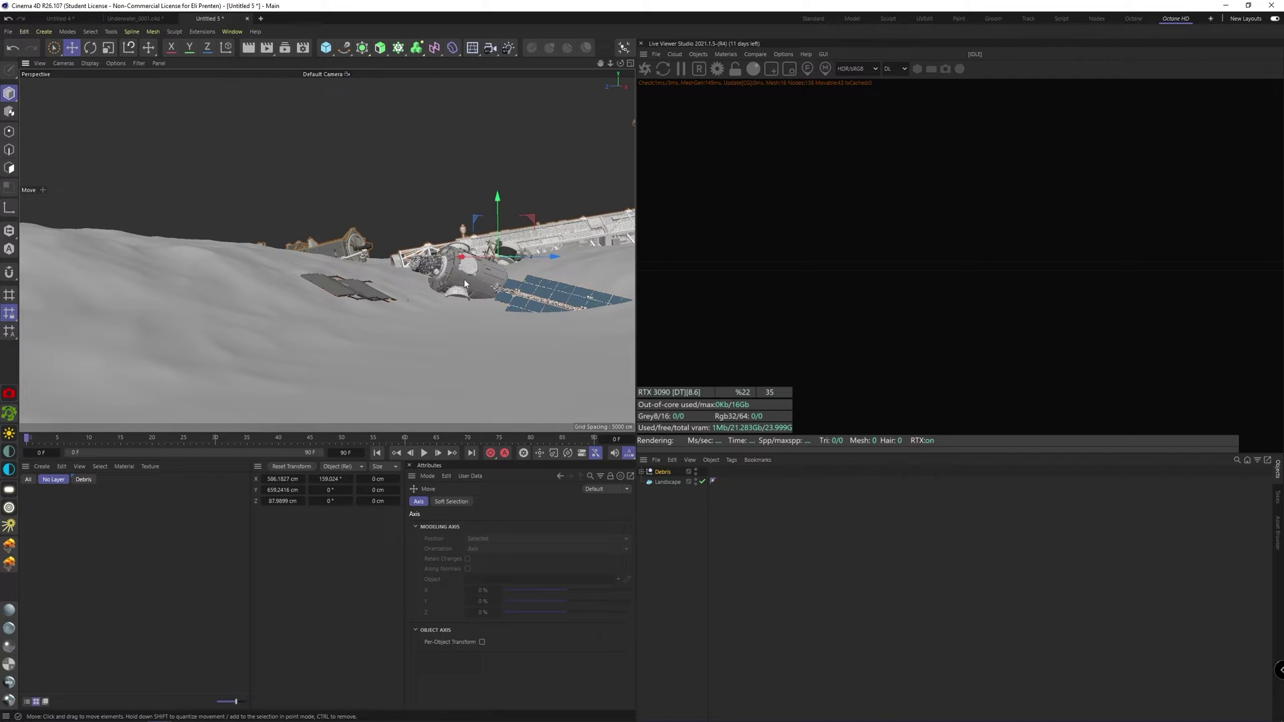
left_click_drag(498, 203, 498, 194)
Frame the wreckage from low over the ground, add an active Octane camera there and set its focal length to 50 mm
middle_click_drag(494, 323, 396, 289, "alt")
right_click_drag(396, 289, 405, 273, "alt")
left_click(696, 549)
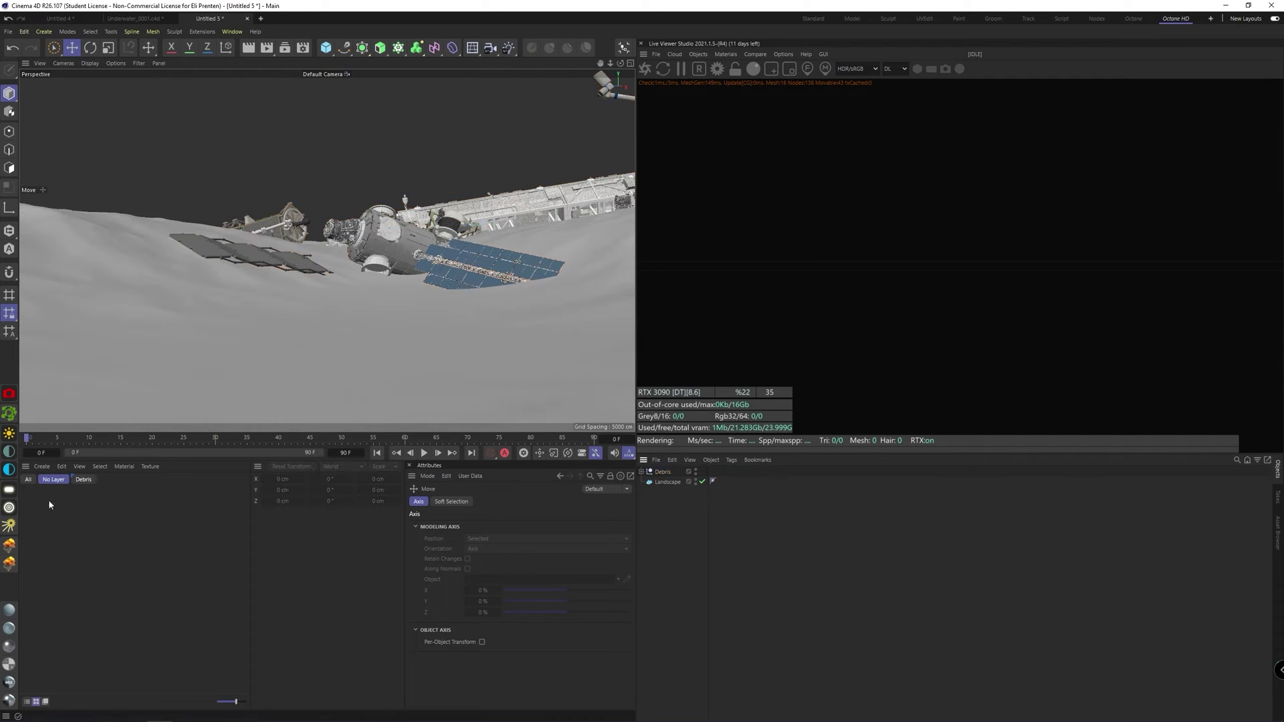
left_click(11, 398)
left_click(712, 472)
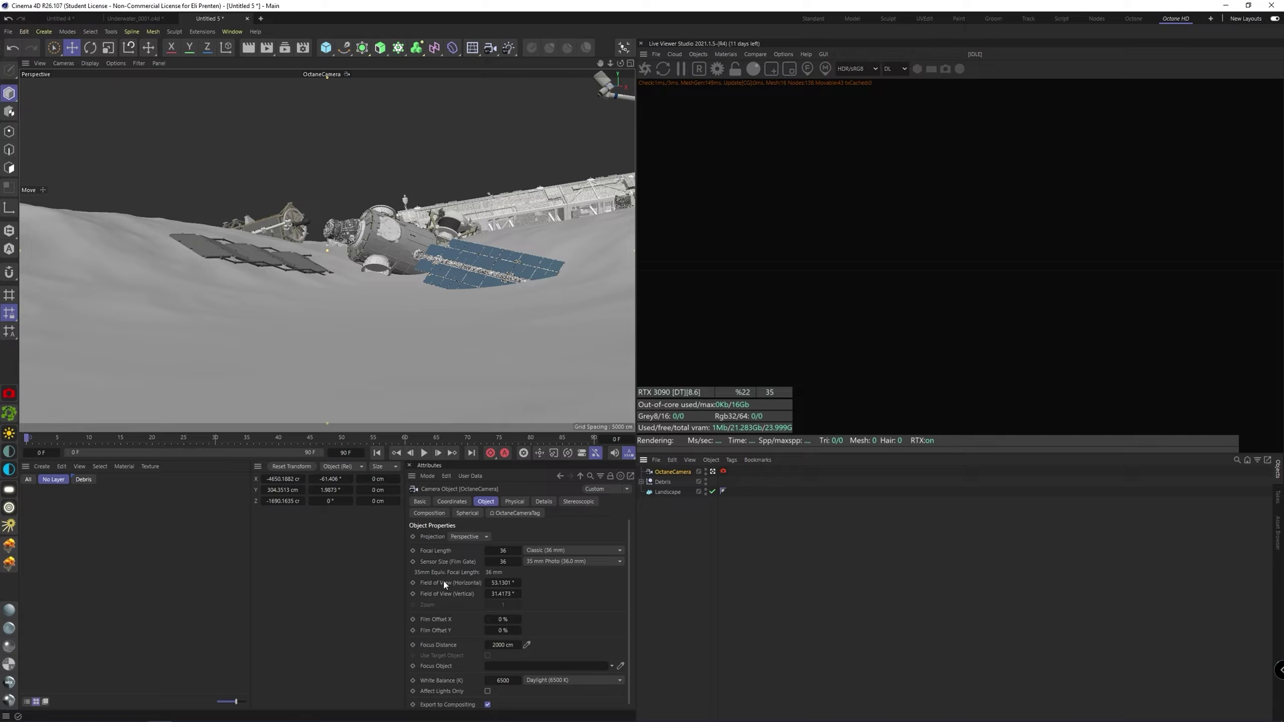
type("50")
key("Return")
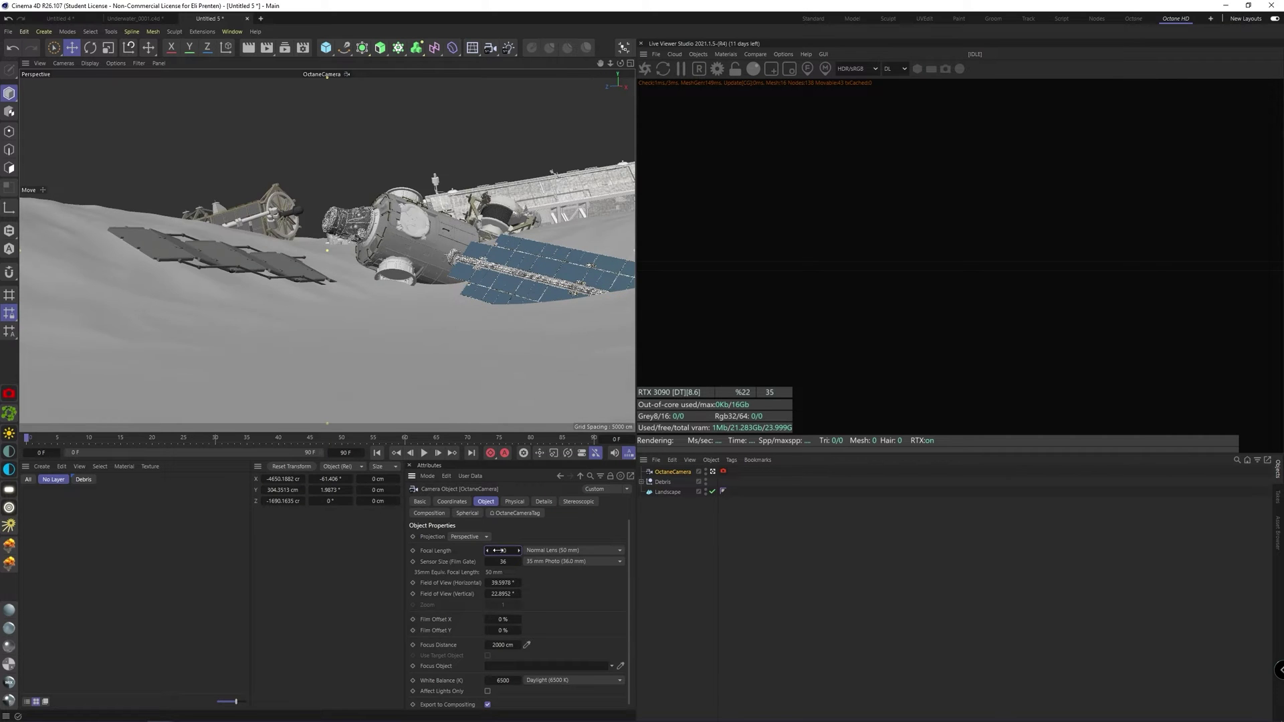
Reframe the Octane camera so the main module and its blue solar panel both fit in the shot
middle_click_drag(348, 259, 272, 264, "alt")
right_click_drag(337, 263, 314, 266, "alt")
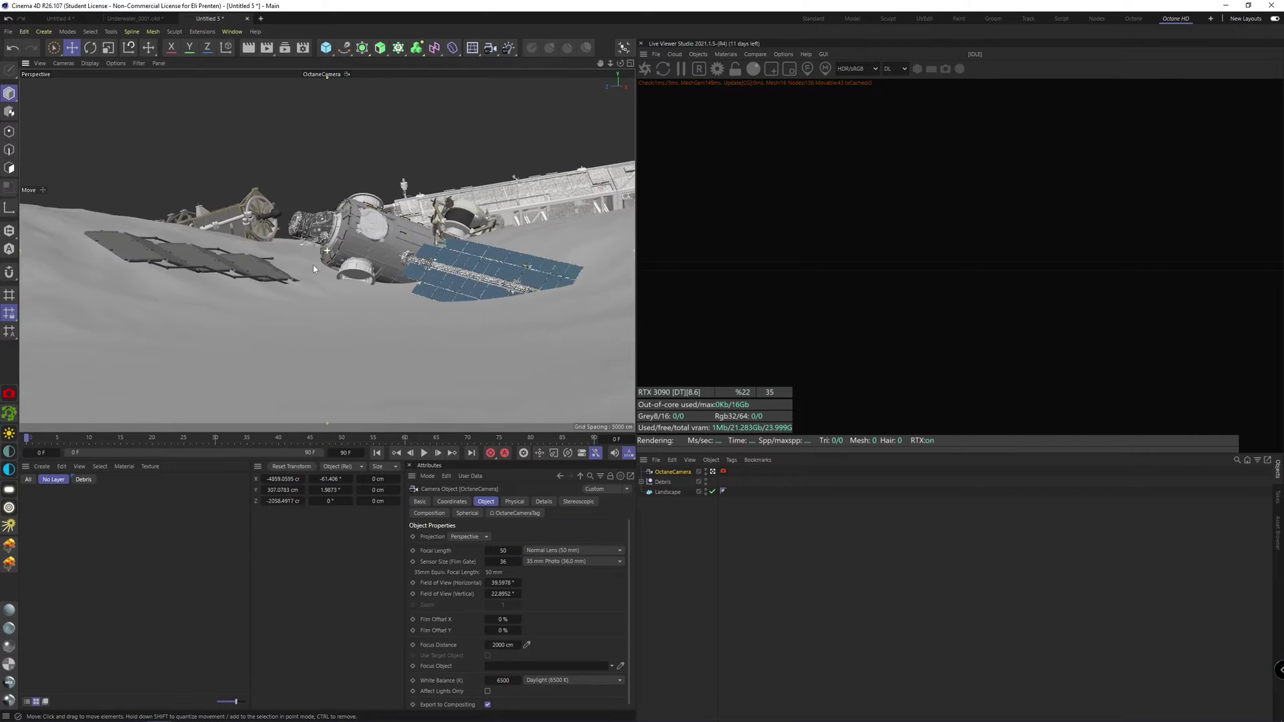
left_click_drag(313, 264, 296, 266)
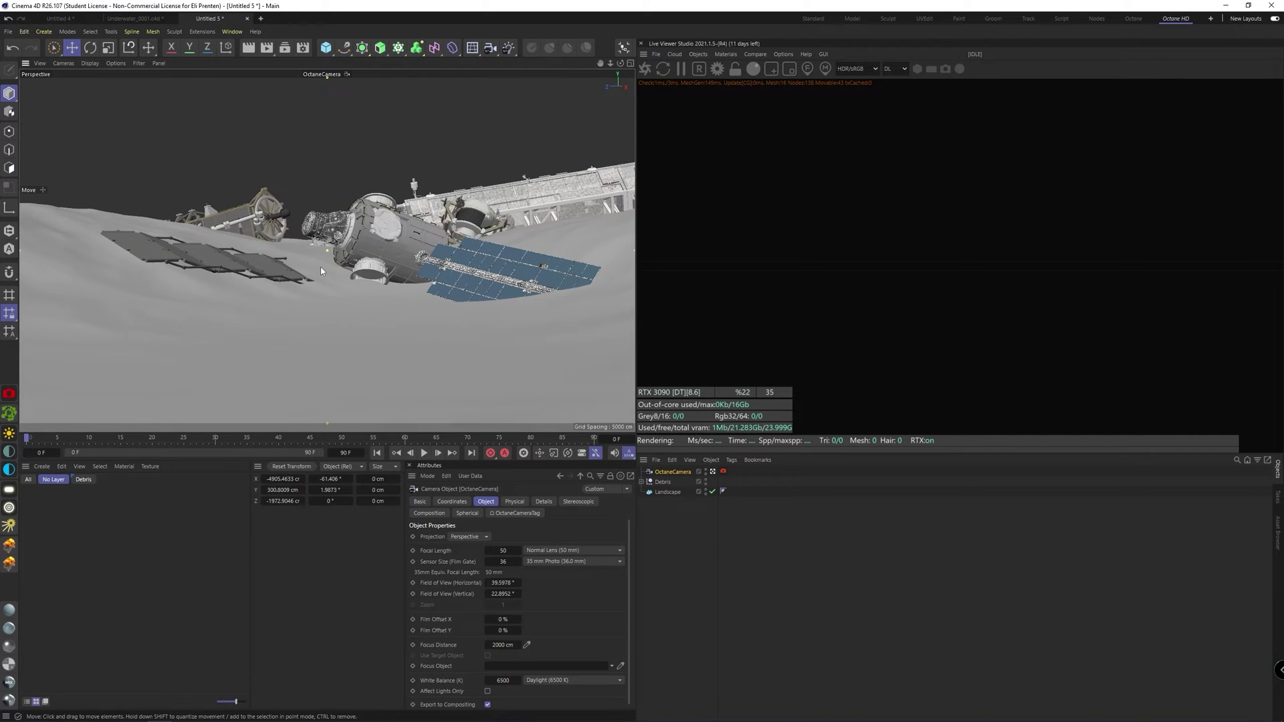
left_click(824, 563)
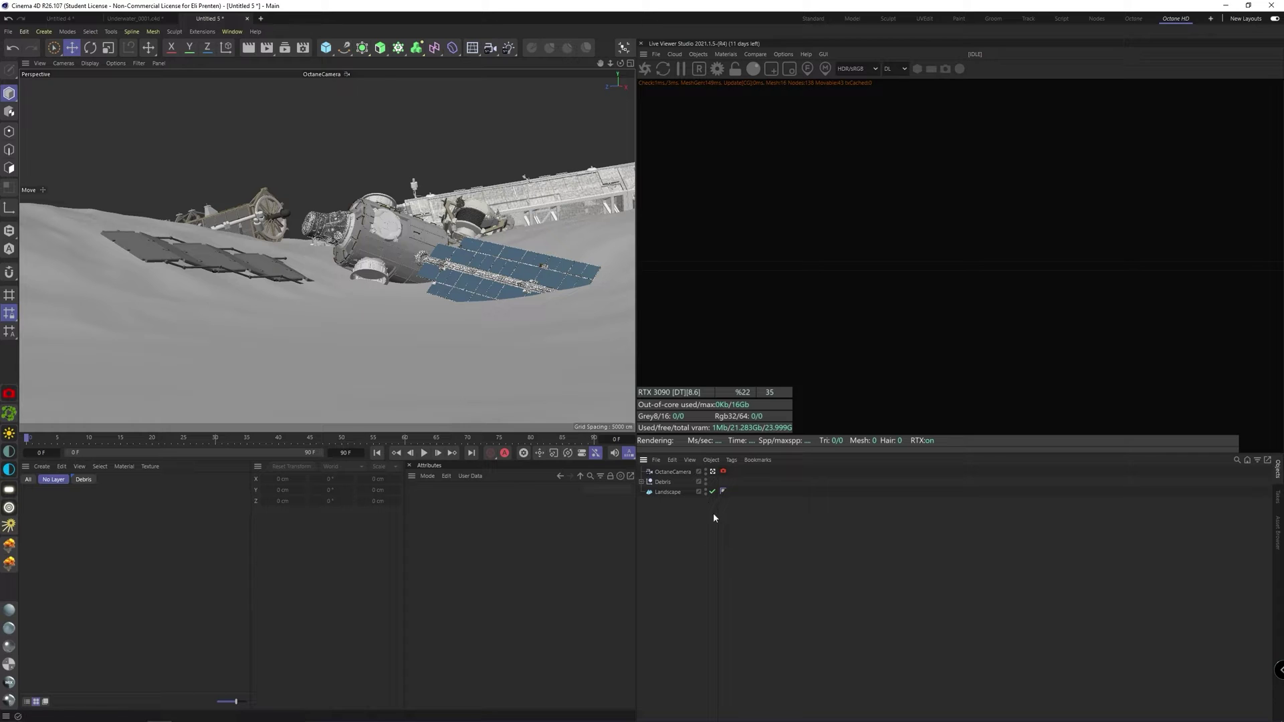
Leave the camera view to see the whole scene and add an Octane texture environment
left_click(713, 472)
right_click_drag(418, 305, 342, 323, "alt")
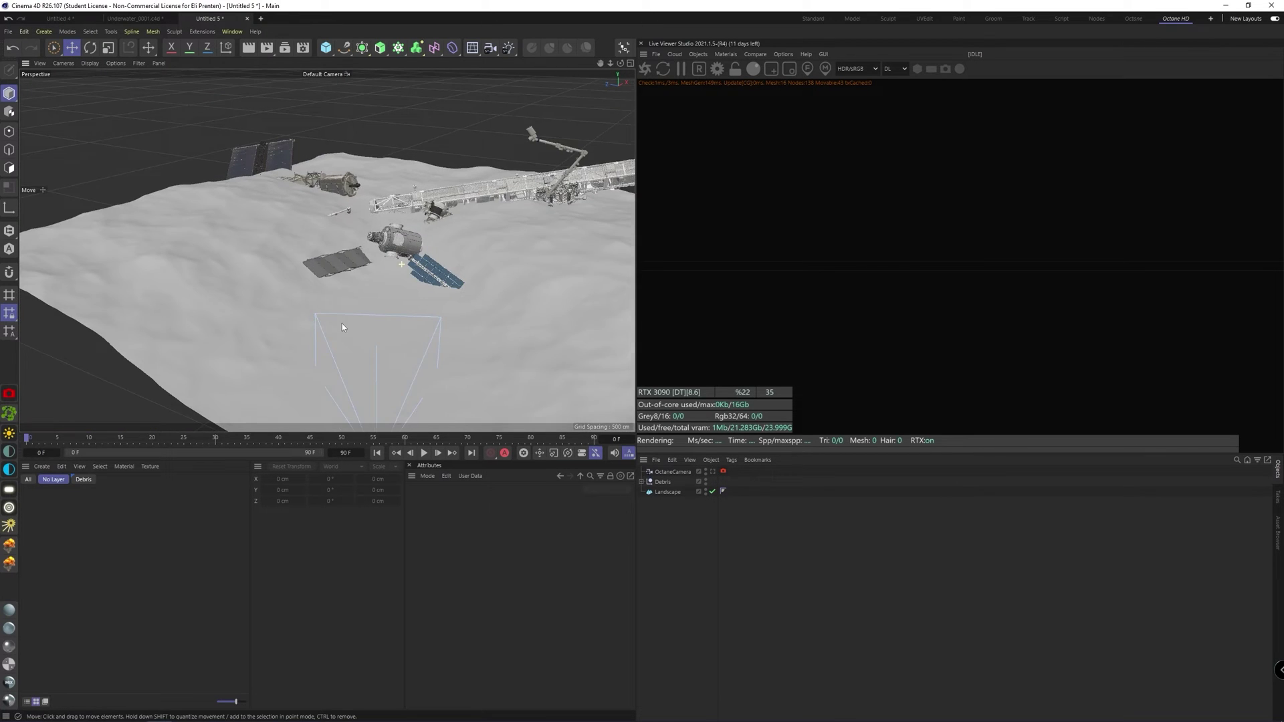
middle_click_drag(386, 298, 280, 301, "alt")
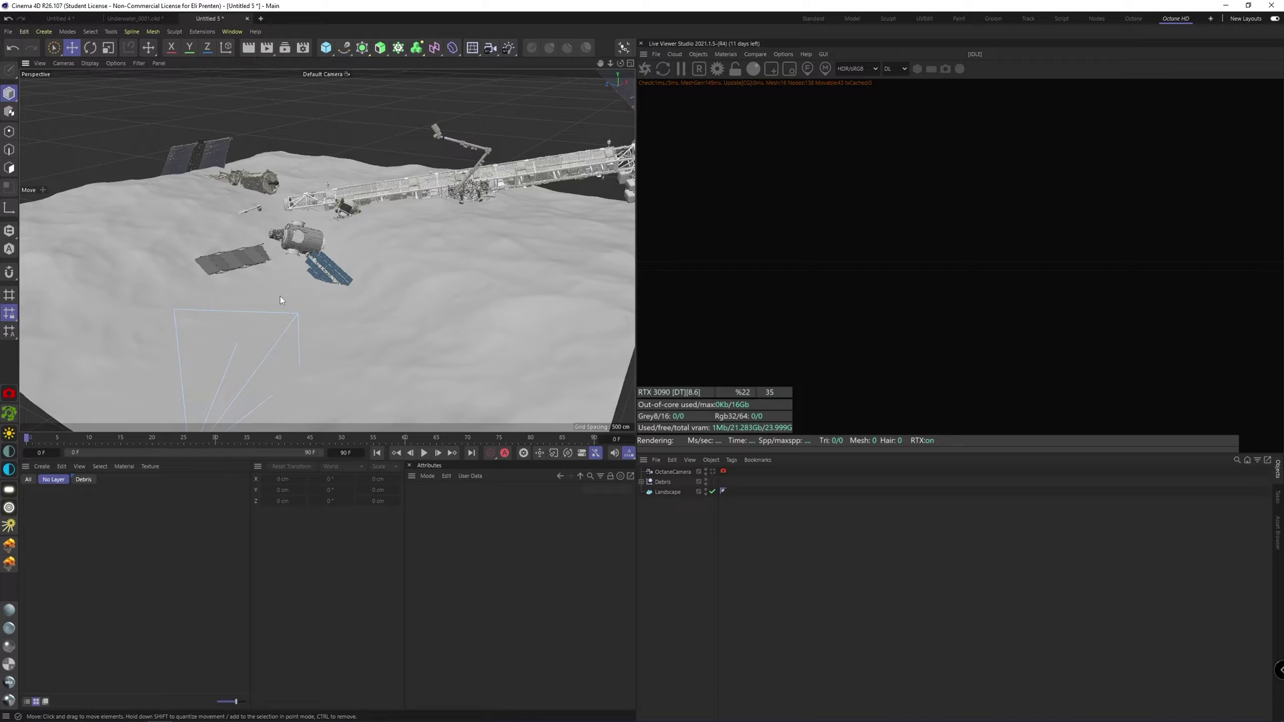
left_click(9, 452)
left_click(697, 54)
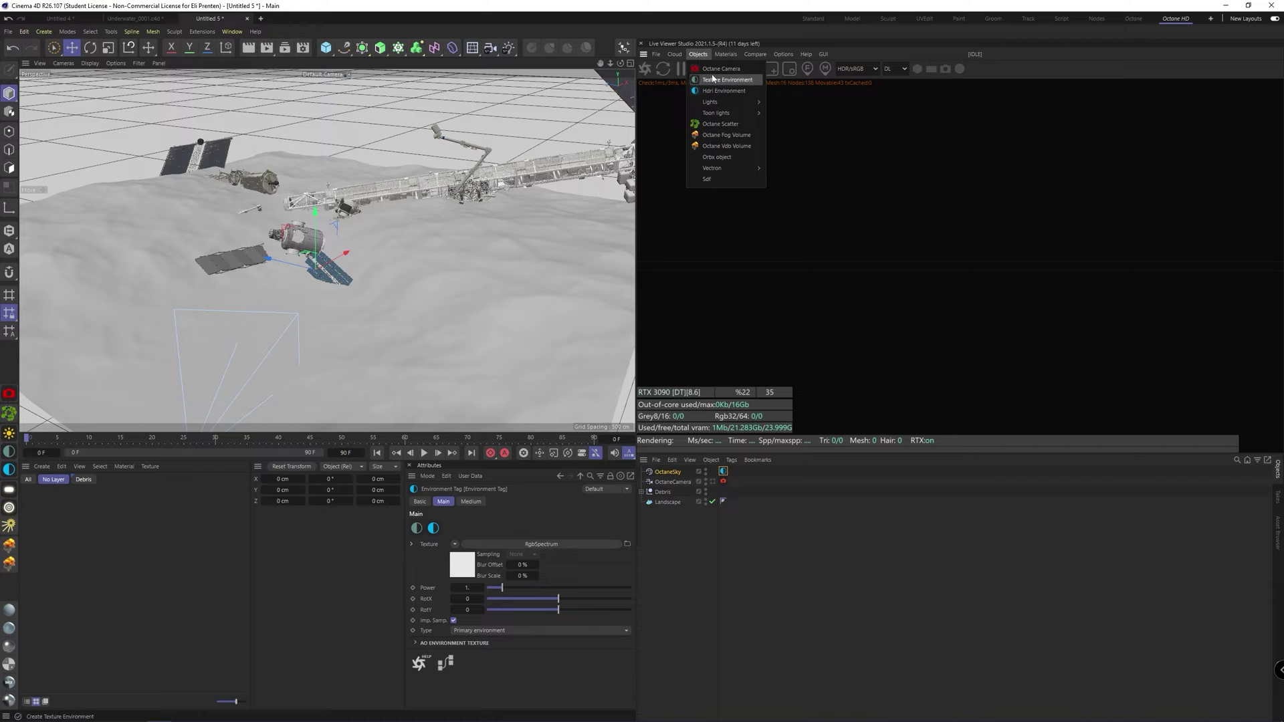
Start the live render through the Octane camera, using path tracing with 150 max samples
left_click(467, 569)
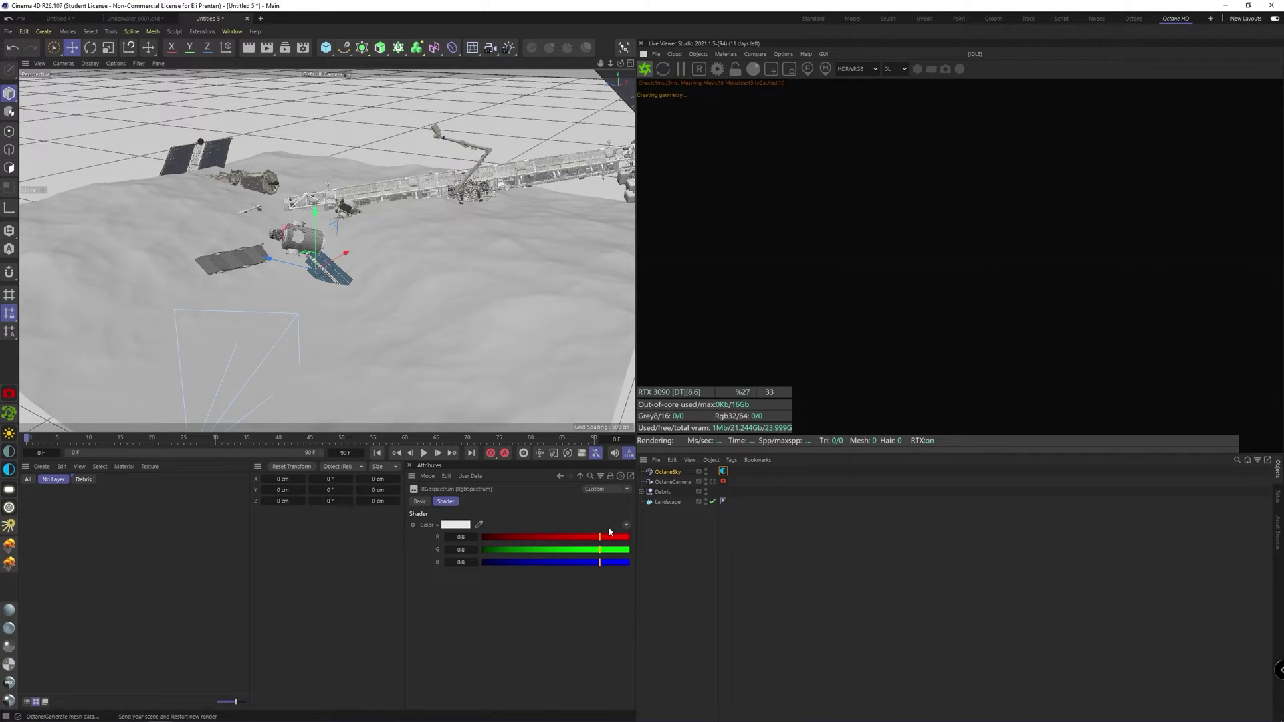
left_click(712, 481)
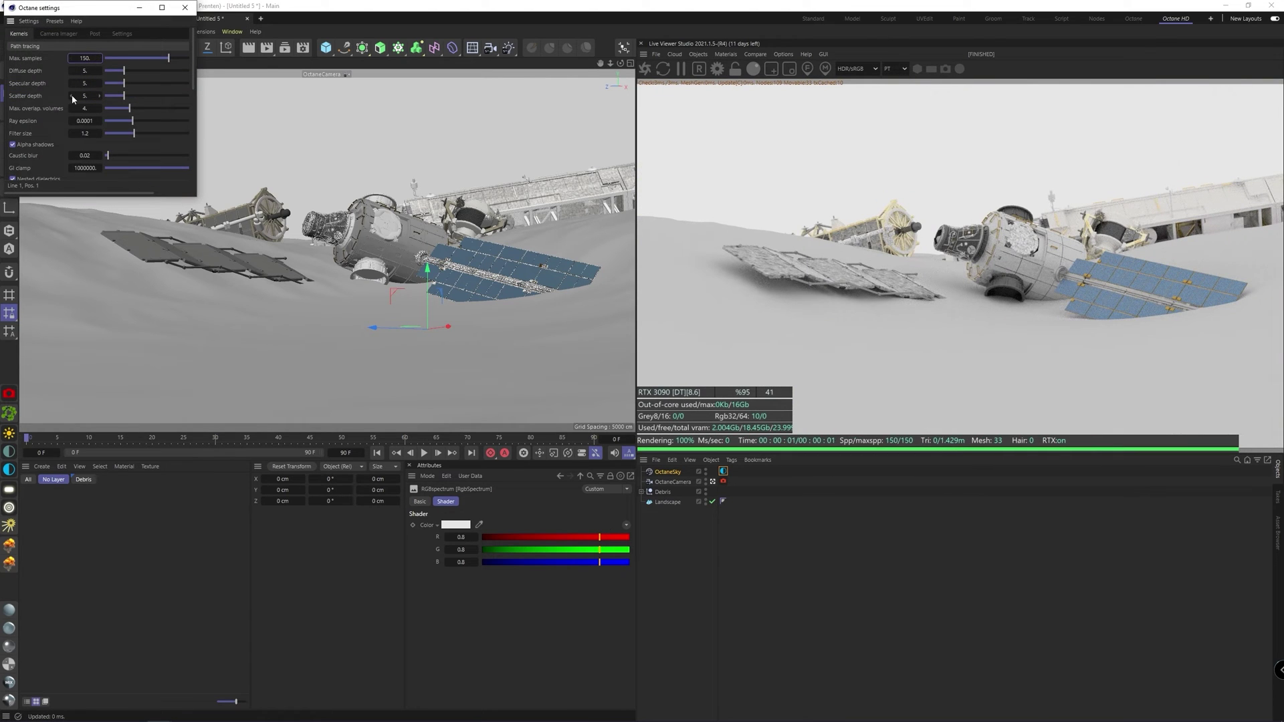
left_click(185, 7)
Change the environment's RGB spectrum colour to deep blue, about R 0.007, G 0.073, B 0.403
left_click(722, 472)
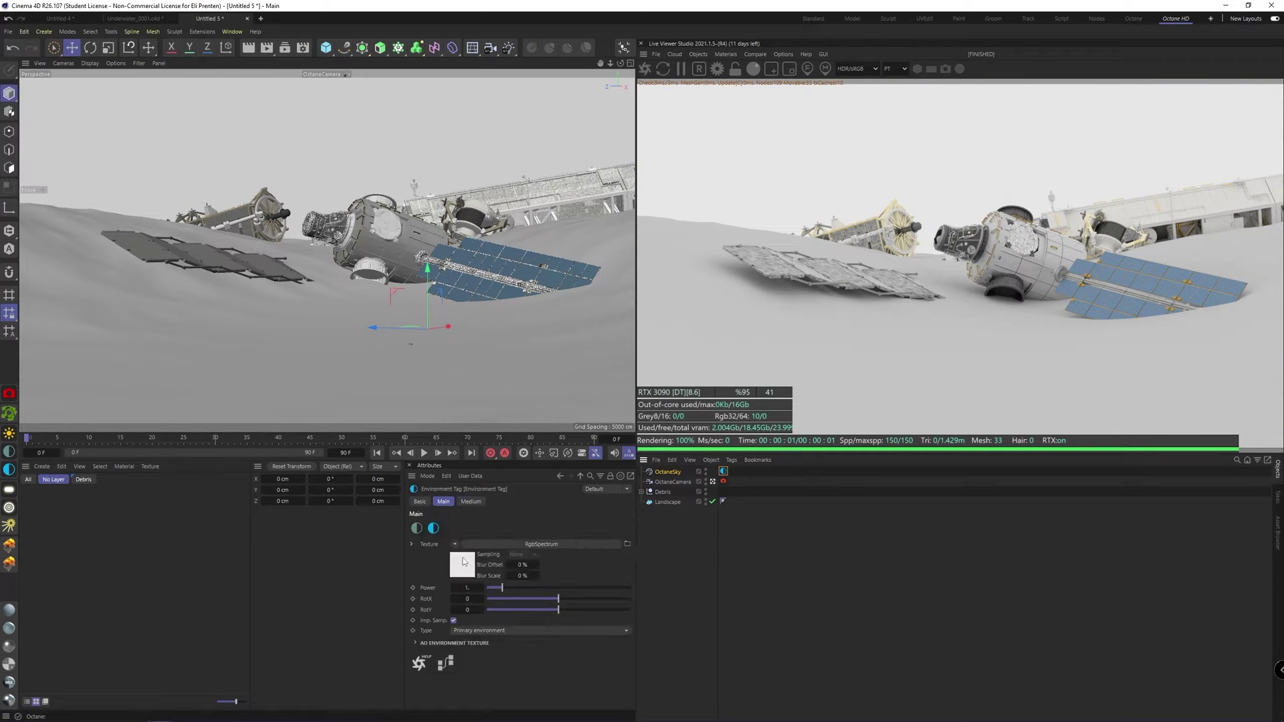
left_click(464, 567)
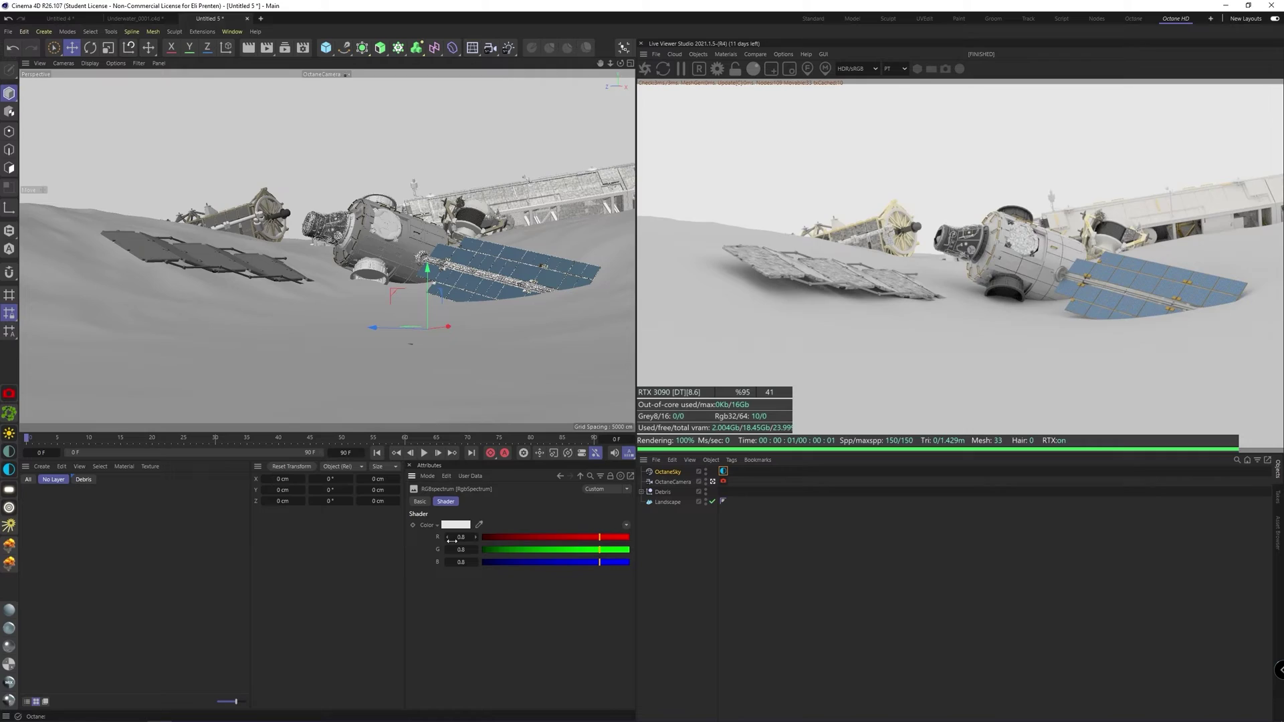
left_click(491, 539)
left_click_drag(492, 541, 483, 539)
left_click_drag(599, 550, 541, 562)
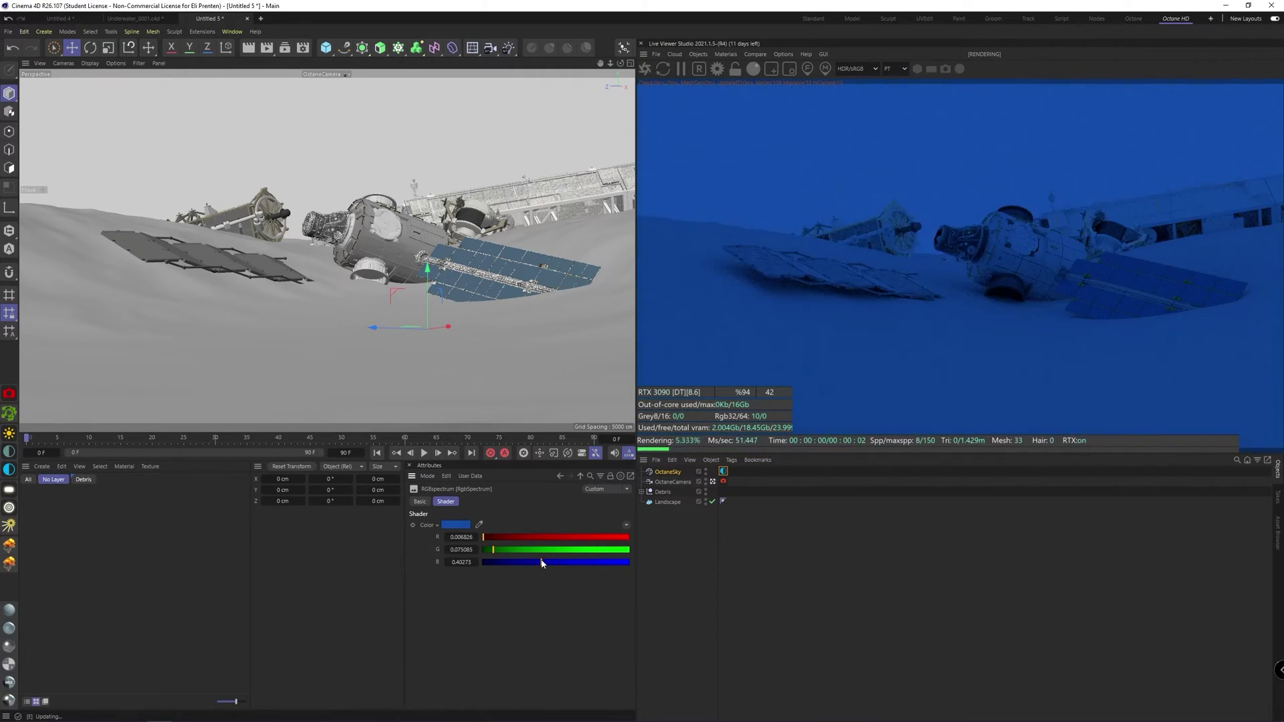
left_click(679, 537)
Add an Octane area light and set its area shape to Disc
left_click(9, 494)
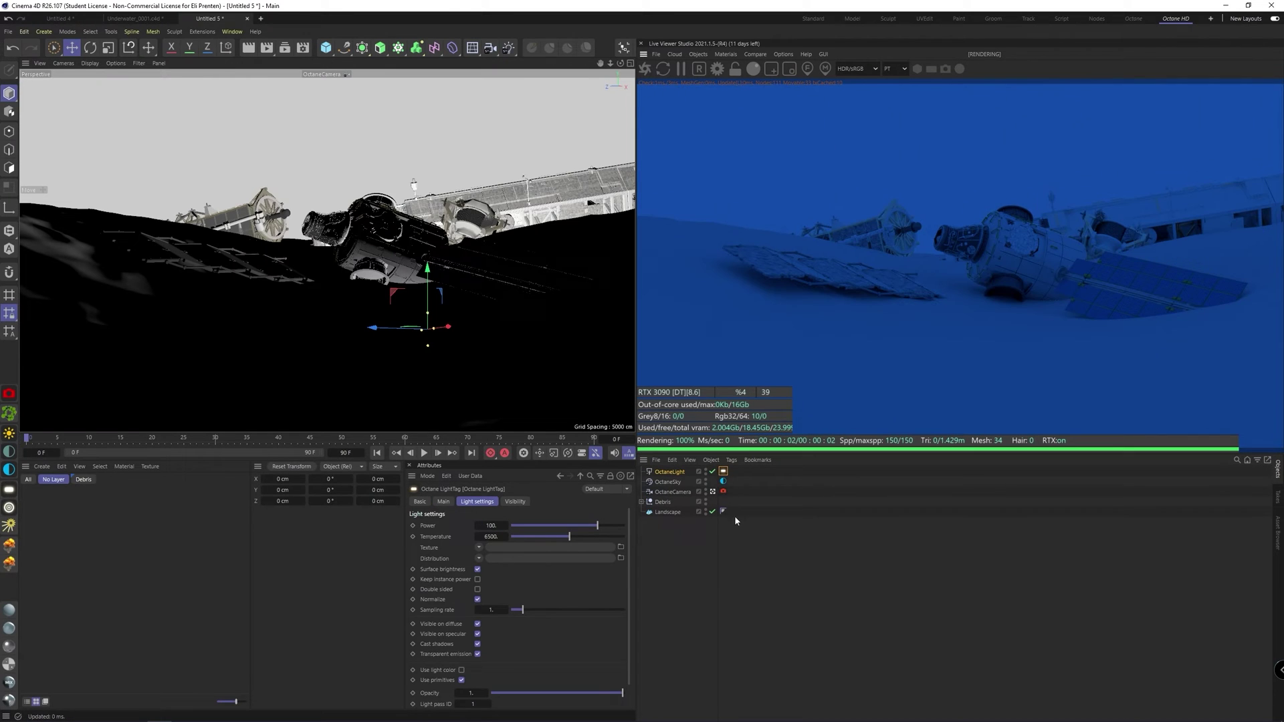
left_click(668, 472)
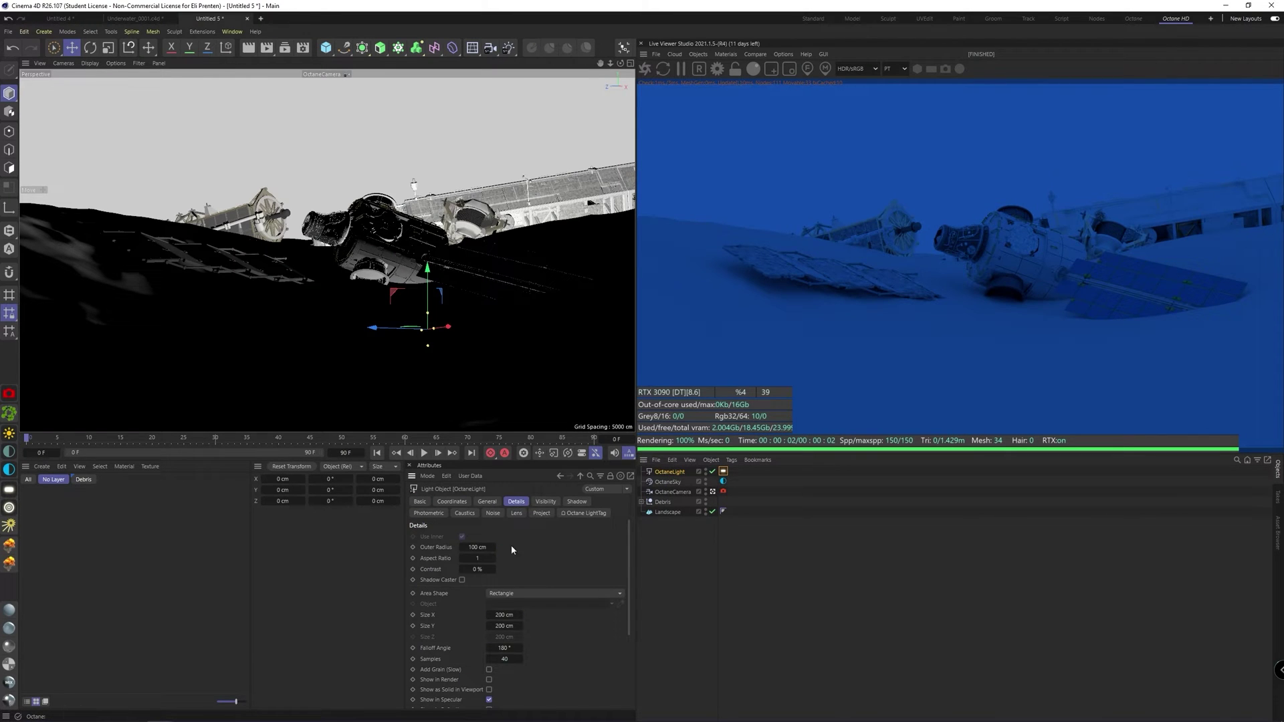
left_click(522, 593)
left_click(515, 489)
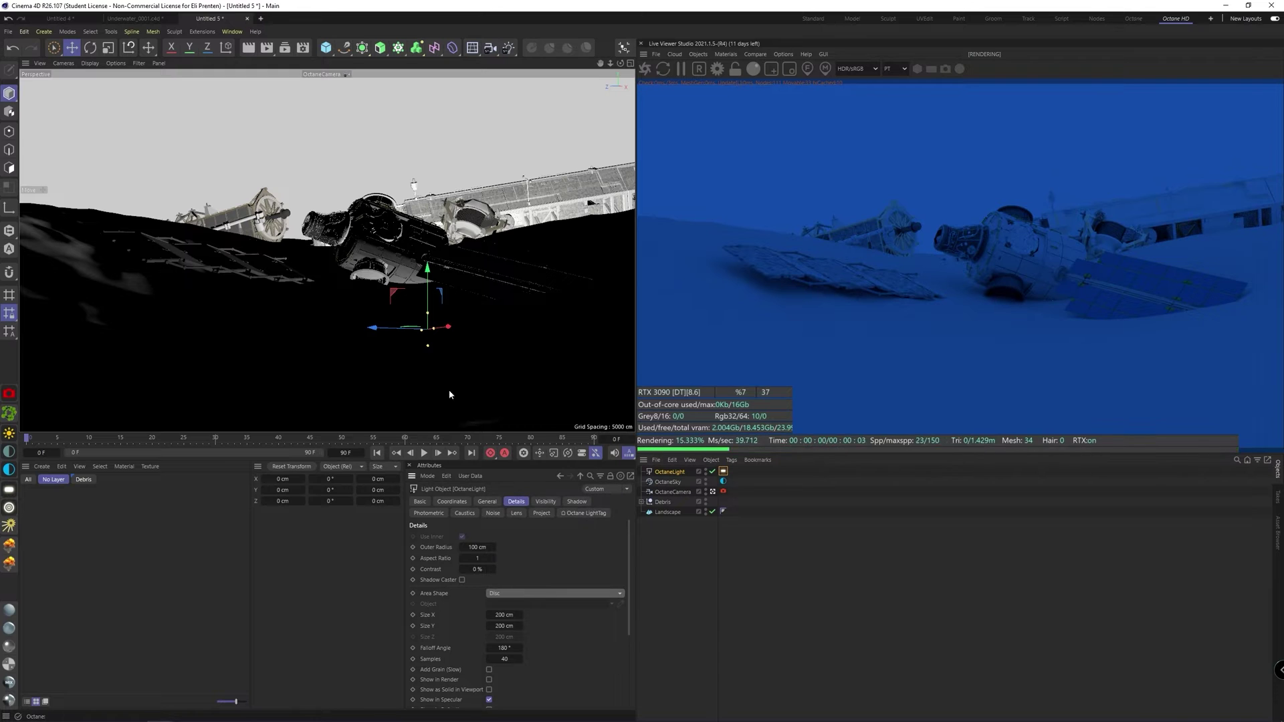
Set up a second viewport as a perspective overview of the scene with Gouraud shading
middle_click(436, 354)
middle_click(195, 309)
left_click(90, 63)
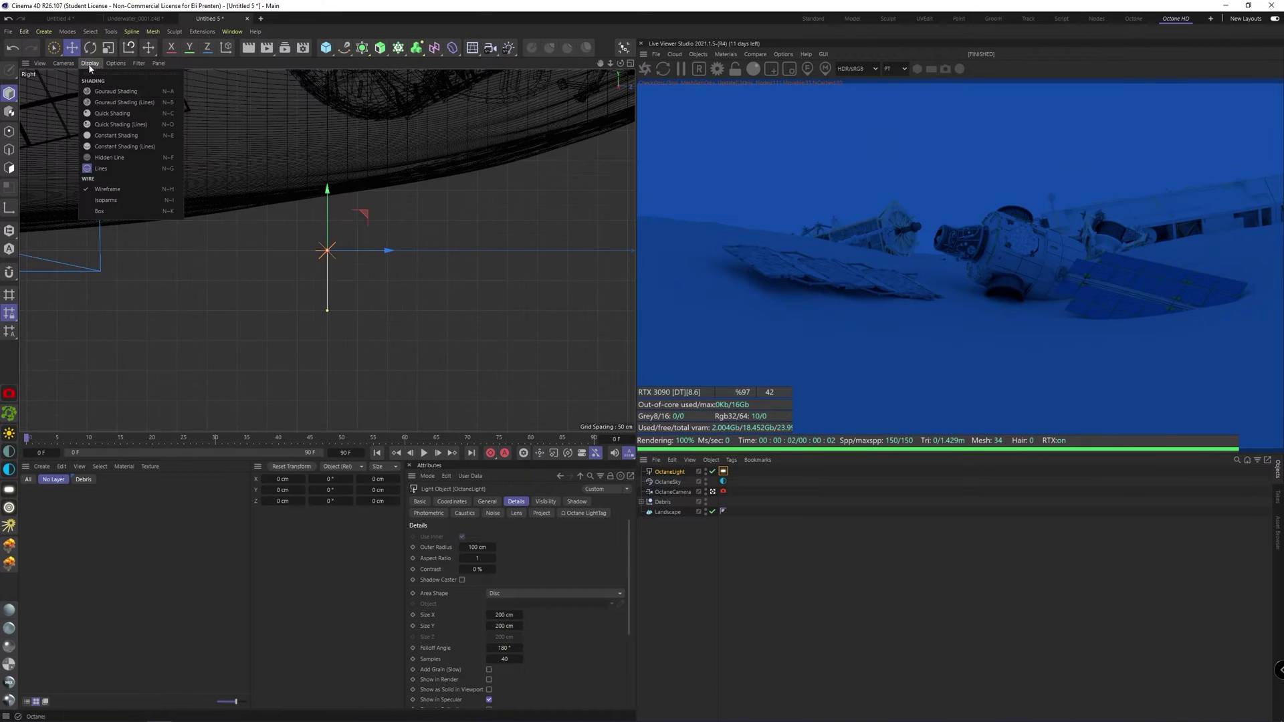
left_click(100, 92)
left_click(63, 64)
left_click(88, 145)
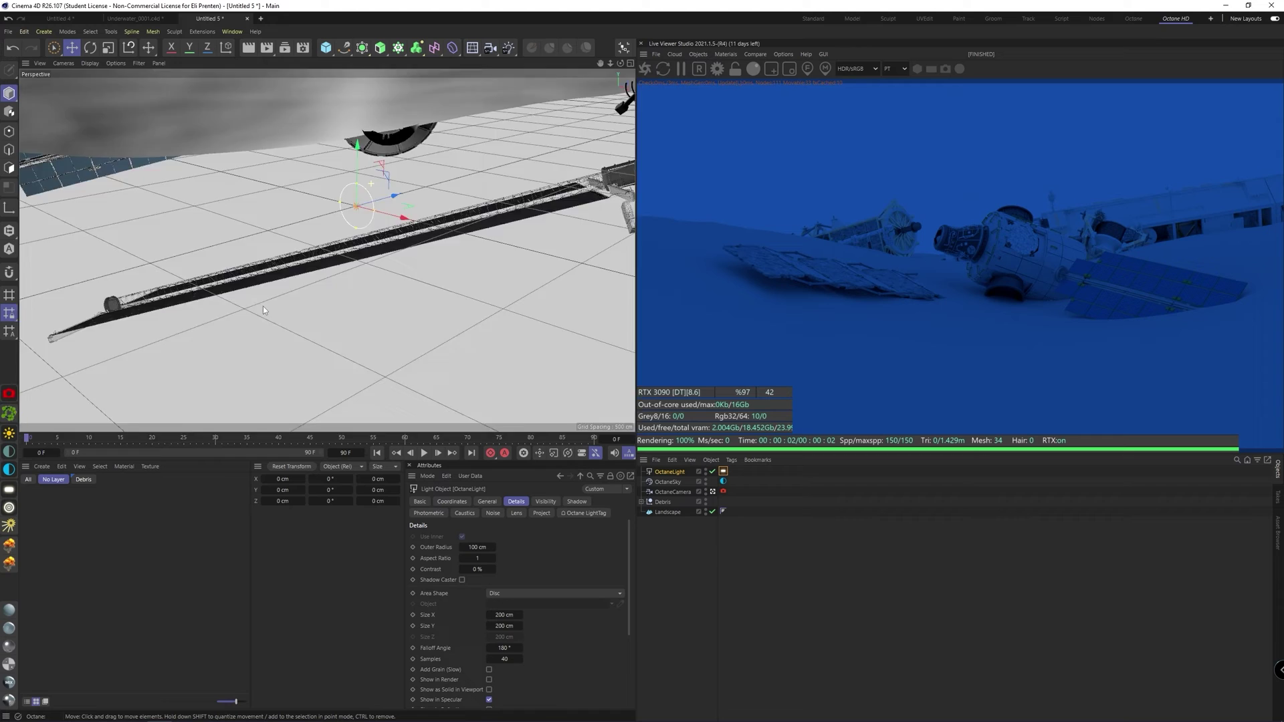
left_click_drag(263, 307, 220, 291, "alt")
scroll(146, 283, "down", 5)
left_click(90, 63)
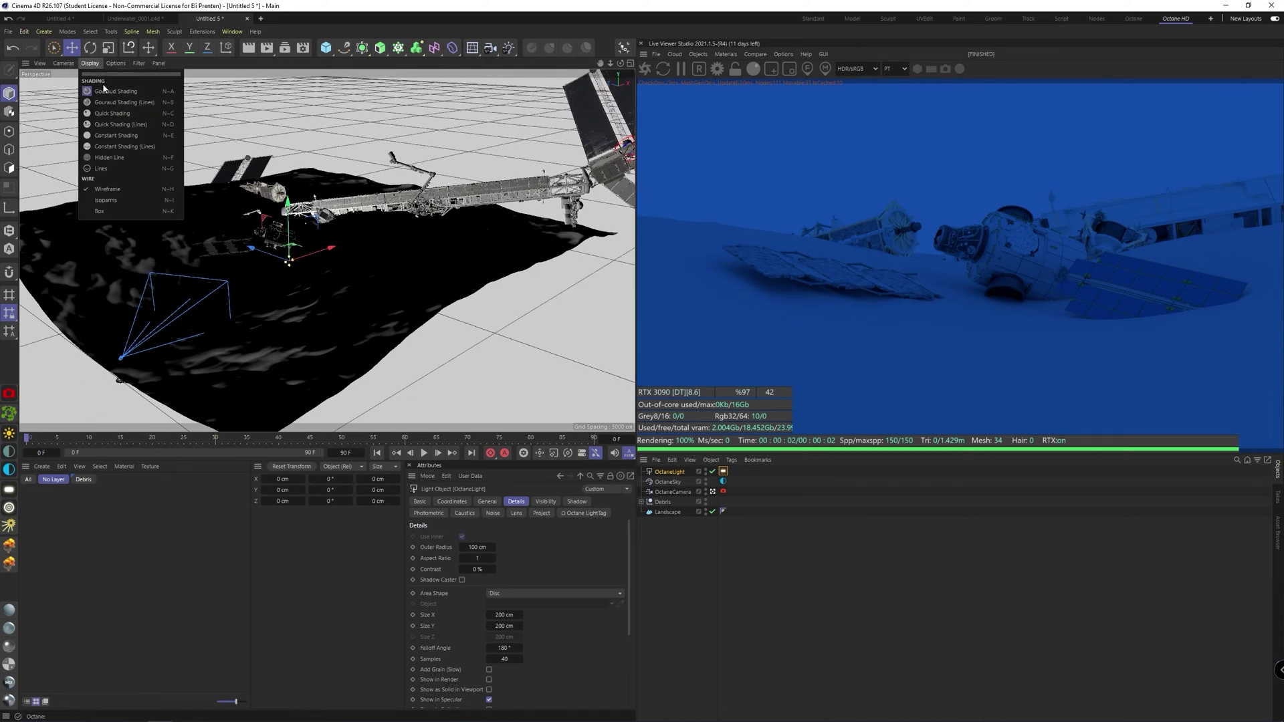
left_click(105, 91)
Raise the area light to about Y 1729 cm above the wreckage and pitch it to -90° so it faces down
left_click_drag(288, 202, 279, 139)
key("r")
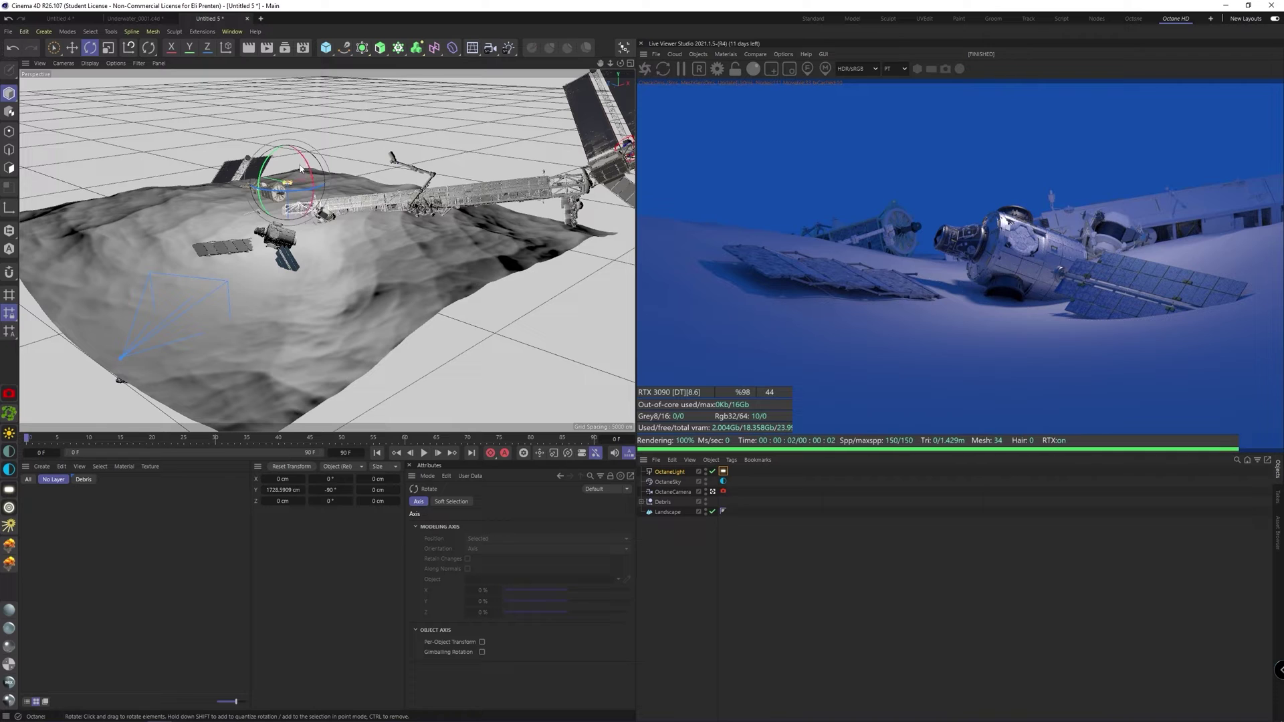
Raise the Octane area light above the wreckage to about Y 1793 cm
key("e")
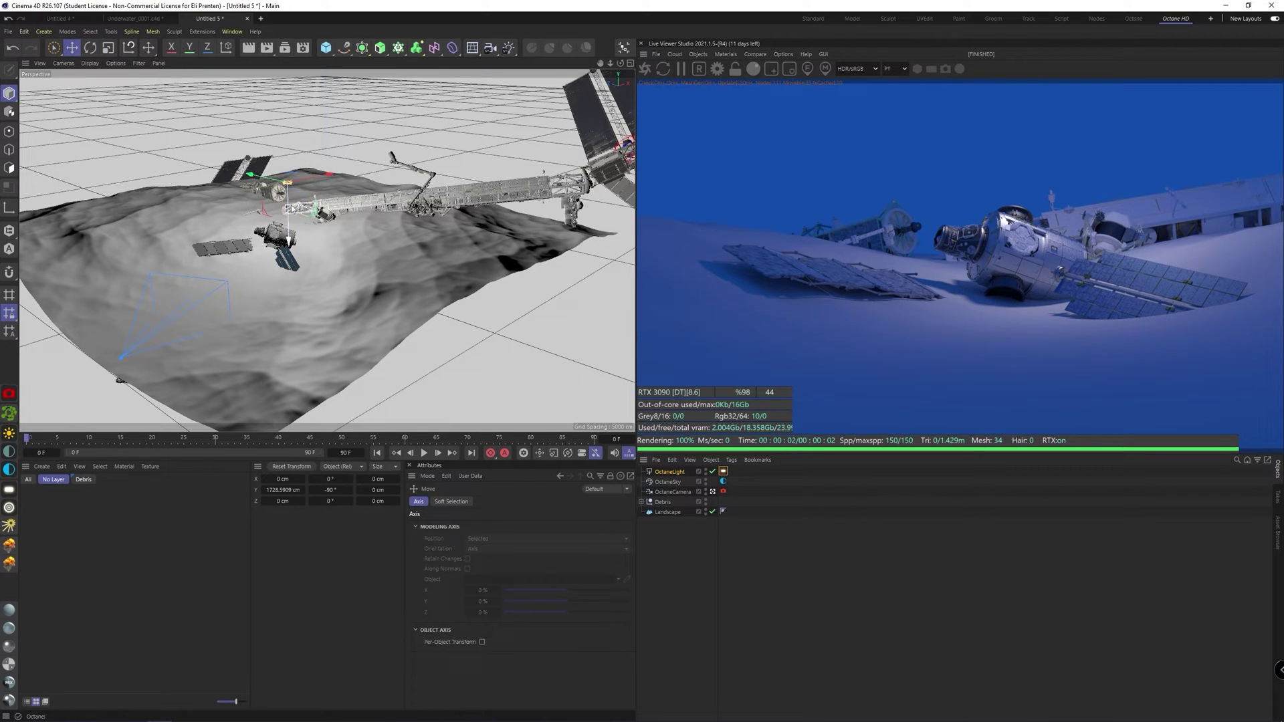
left_click_drag(288, 206, 330, 236)
scroll(330, 236, "up", 3)
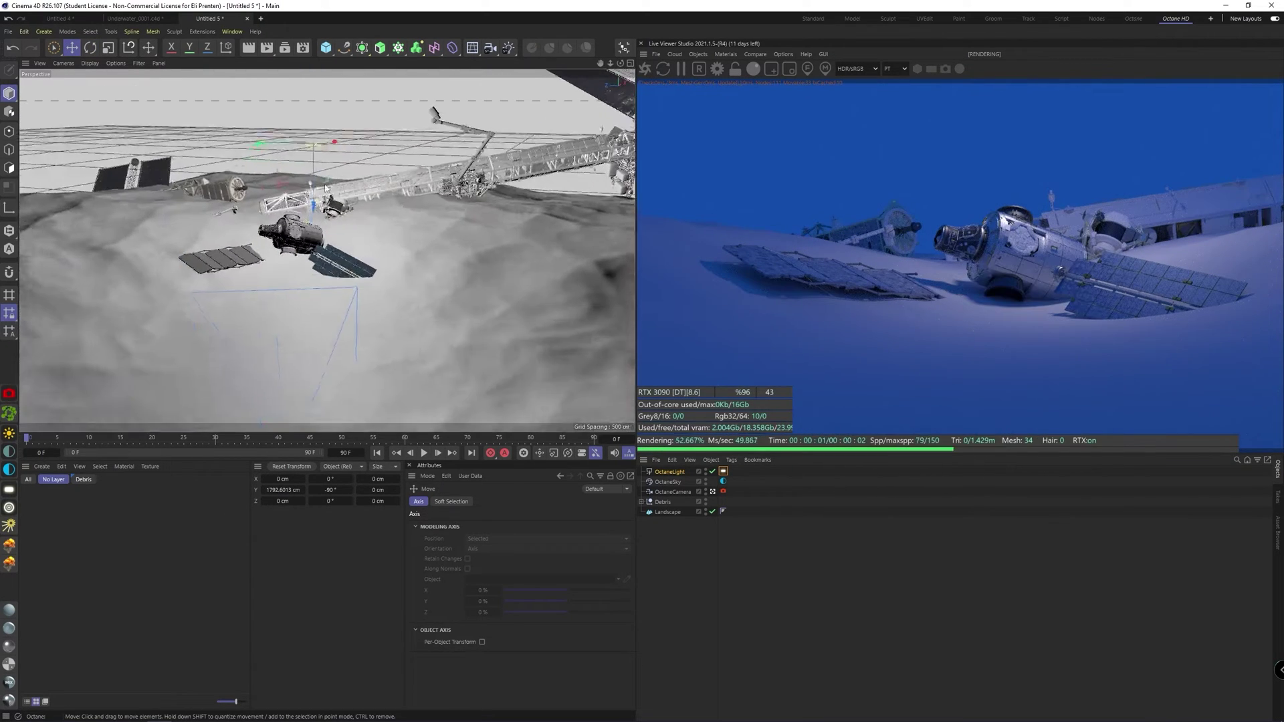
middle_click_drag(330, 235, 311, 288, "alt")
Scale the area light's disc up to an outer radius of about 210 cm
left_click(670, 472)
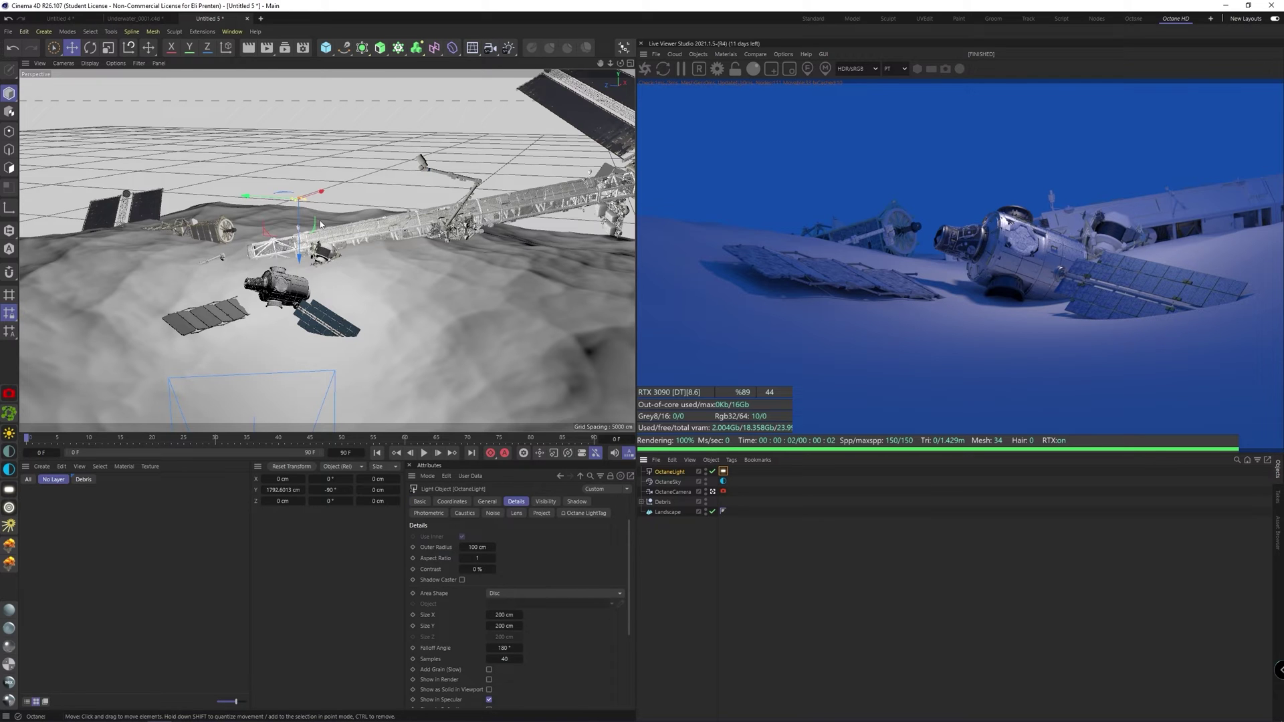
key("t")
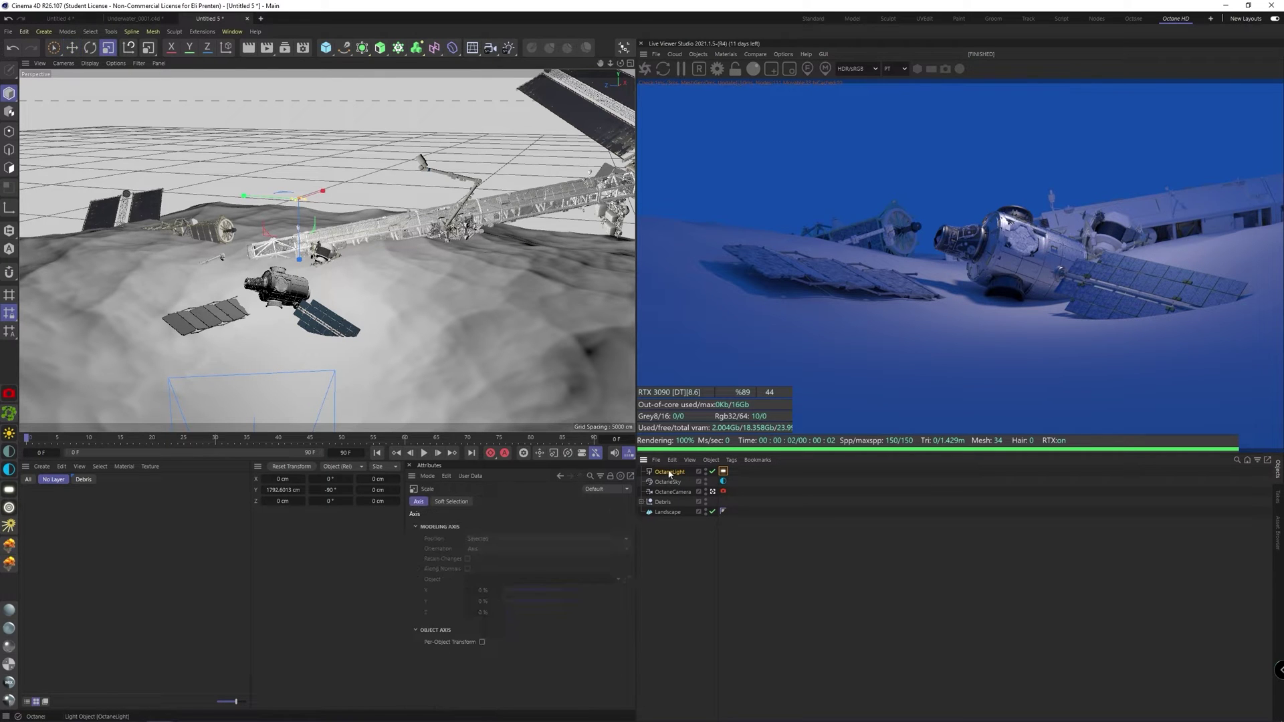
left_click(670, 473)
left_click_drag(333, 219, 375, 212)
left_click_drag(453, 208, 469, 208)
Give the area light an RgbSpectrum texture in cyan-blue, about R 0.003, G 0.437, B 0.730
left_click(723, 471)
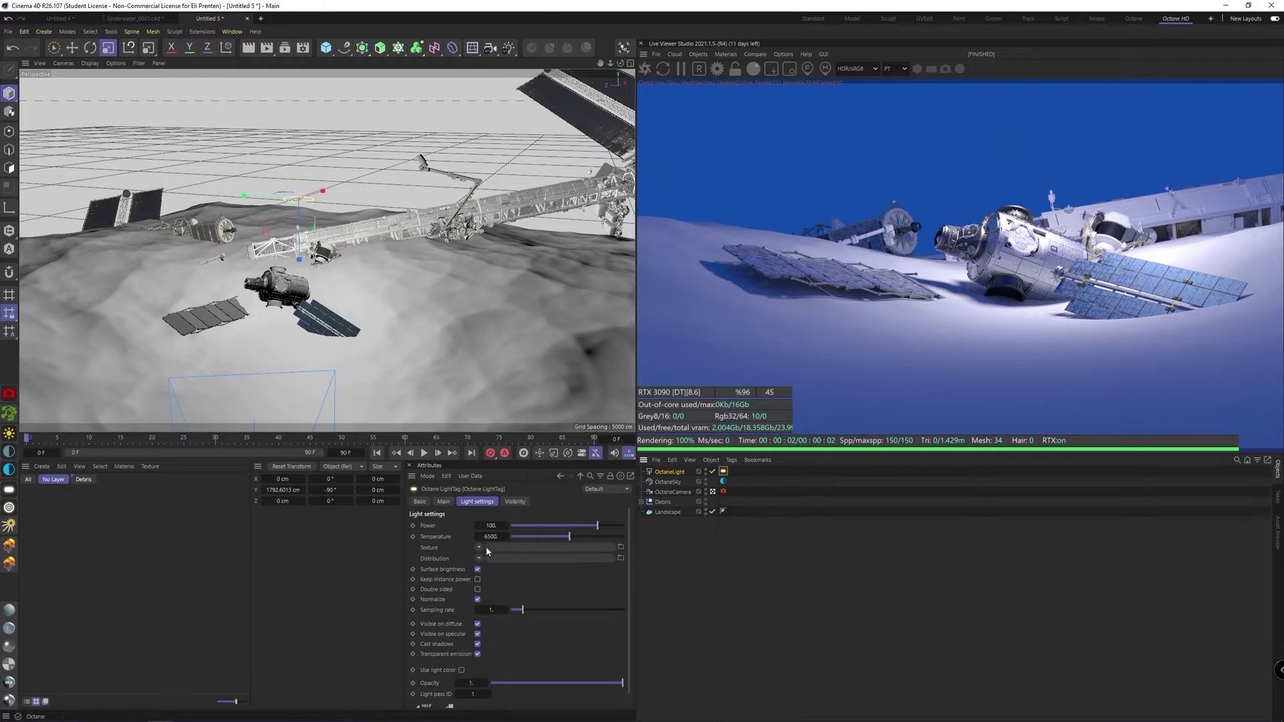
left_click(479, 548)
mouse_move(498, 456)
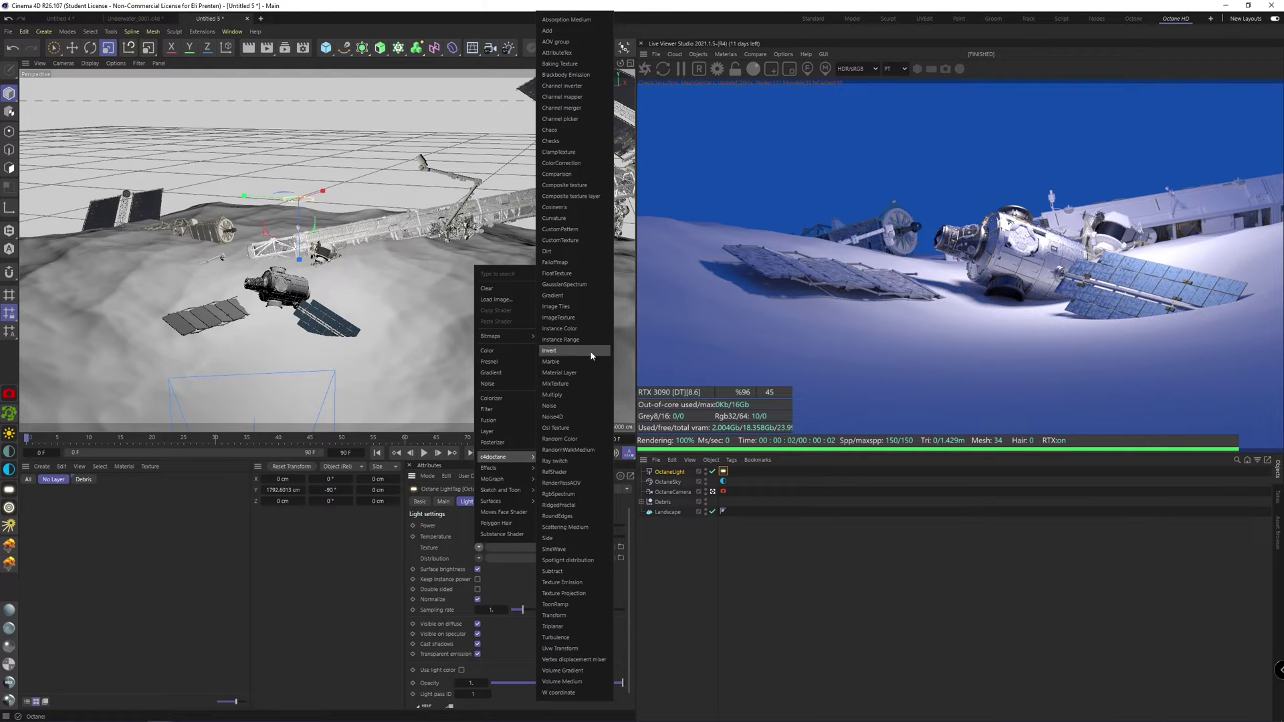
left_click(568, 493)
left_click(484, 537)
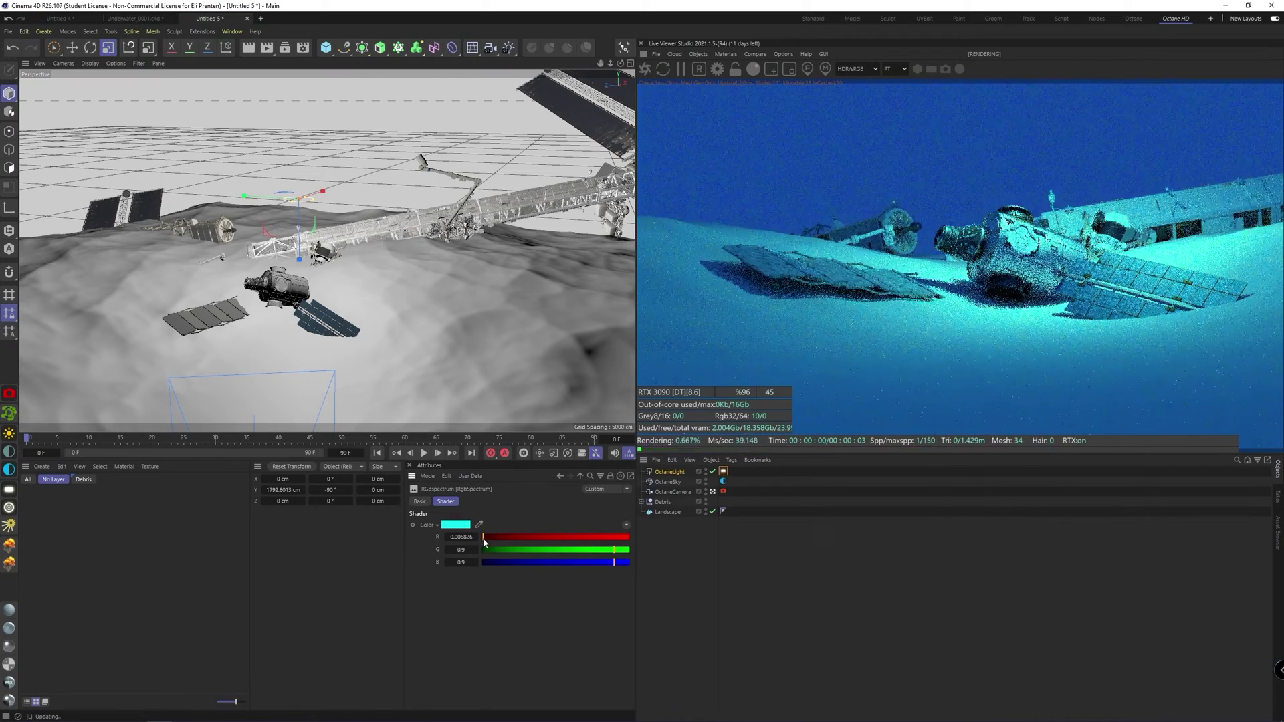
left_click(490, 550)
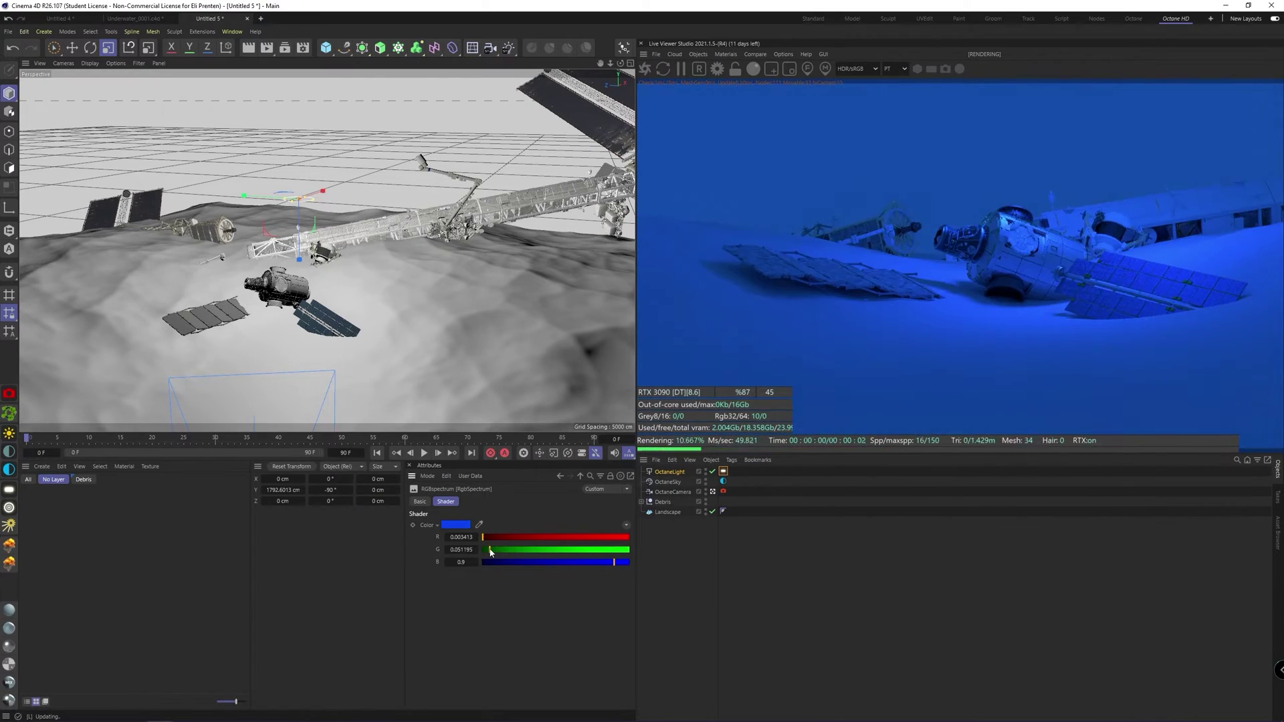
left_click(546, 550)
left_click(600, 562)
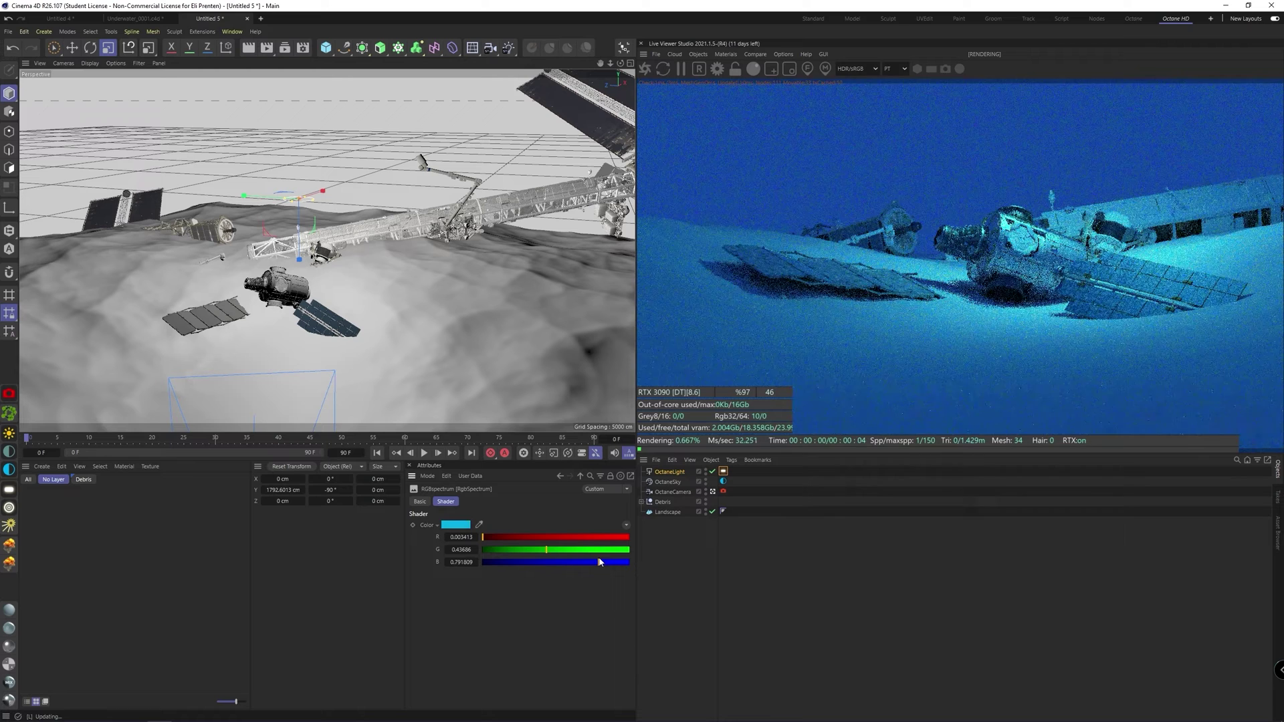
left_click_drag(599, 562, 589, 561)
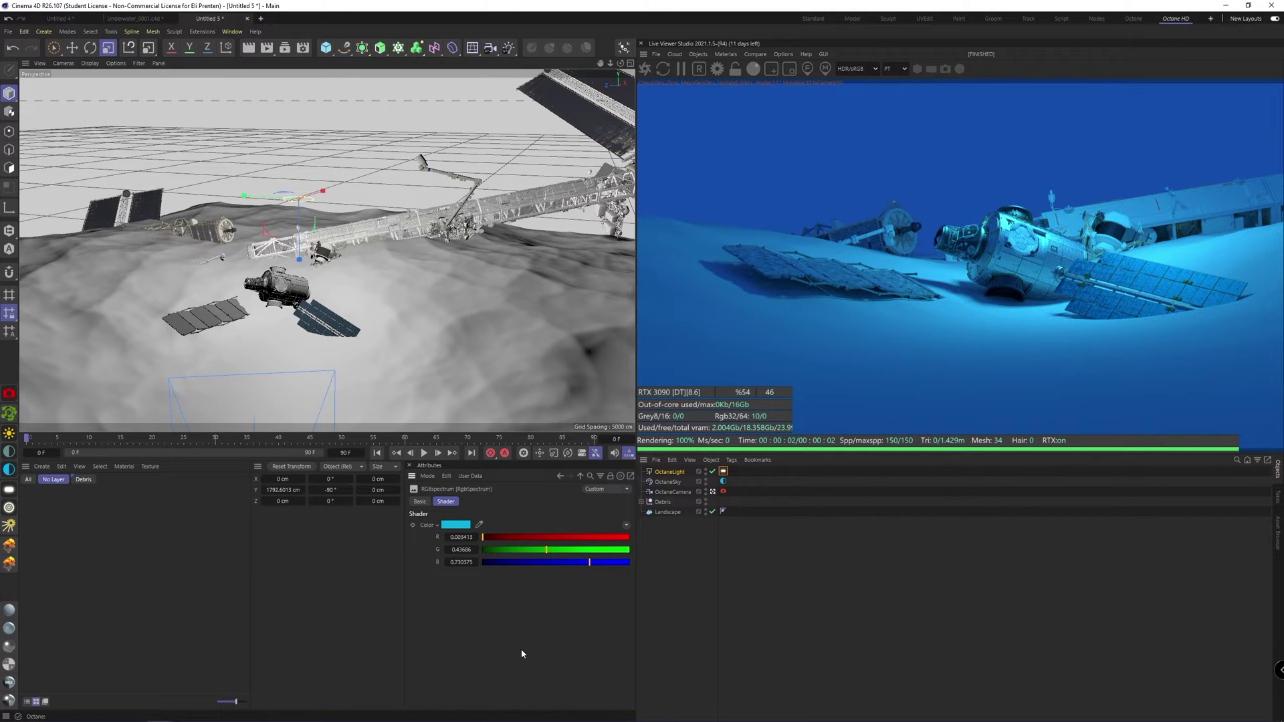
Assign a Noise shader to the area light's distribution and raise the noise contrast to 13%
left_click(723, 472)
left_click(479, 591)
left_click(495, 474)
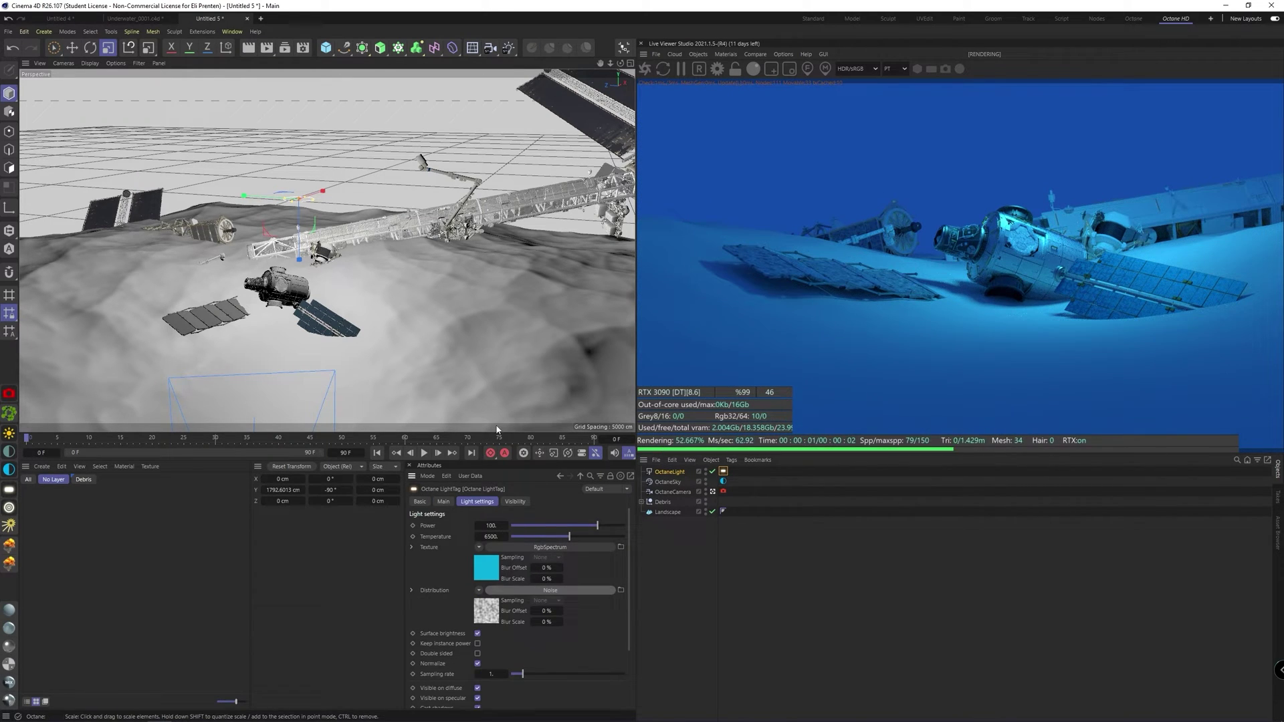
left_click(486, 611)
scroll(463, 629, "down", 5)
mouse_move(569, 674)
left_mouse_down()
mouse_move(594, 675)
mouse_move(575, 672)
left_mouse_up()
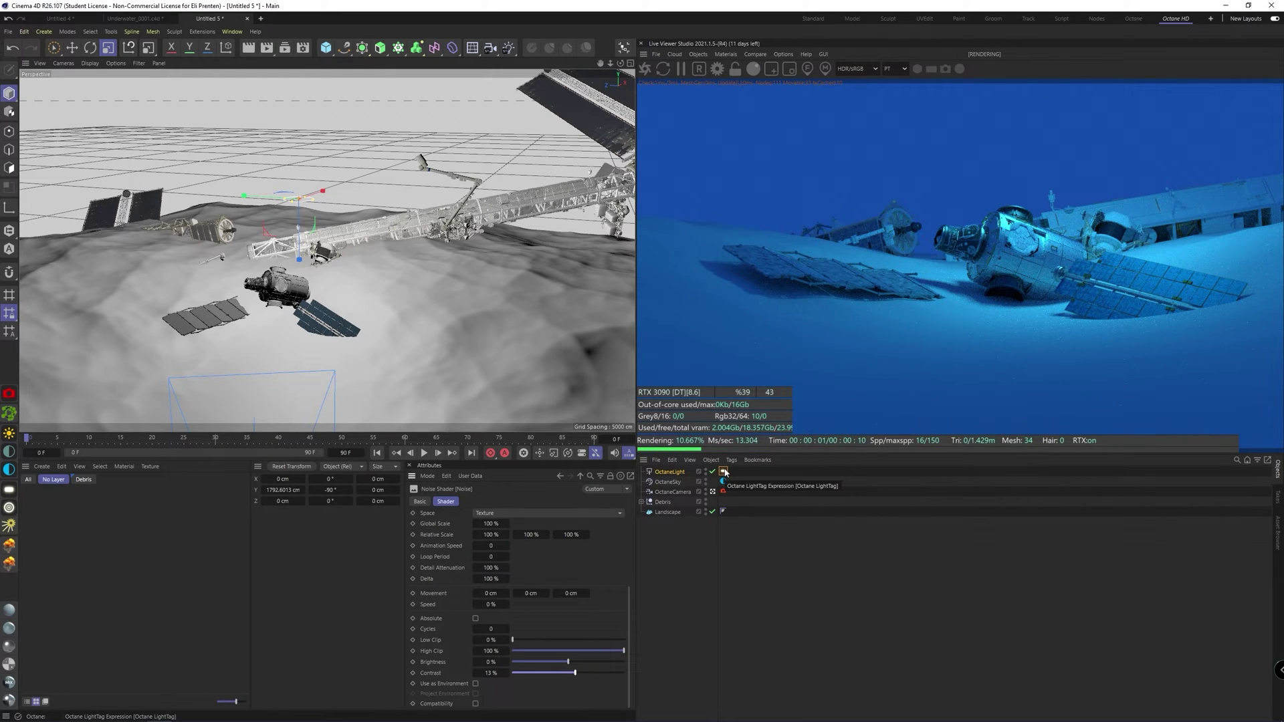
Duplicate the area light, place the copy at about X -680, Z 2531 cm, and adjust its power
left_click(658, 475)
key("e")
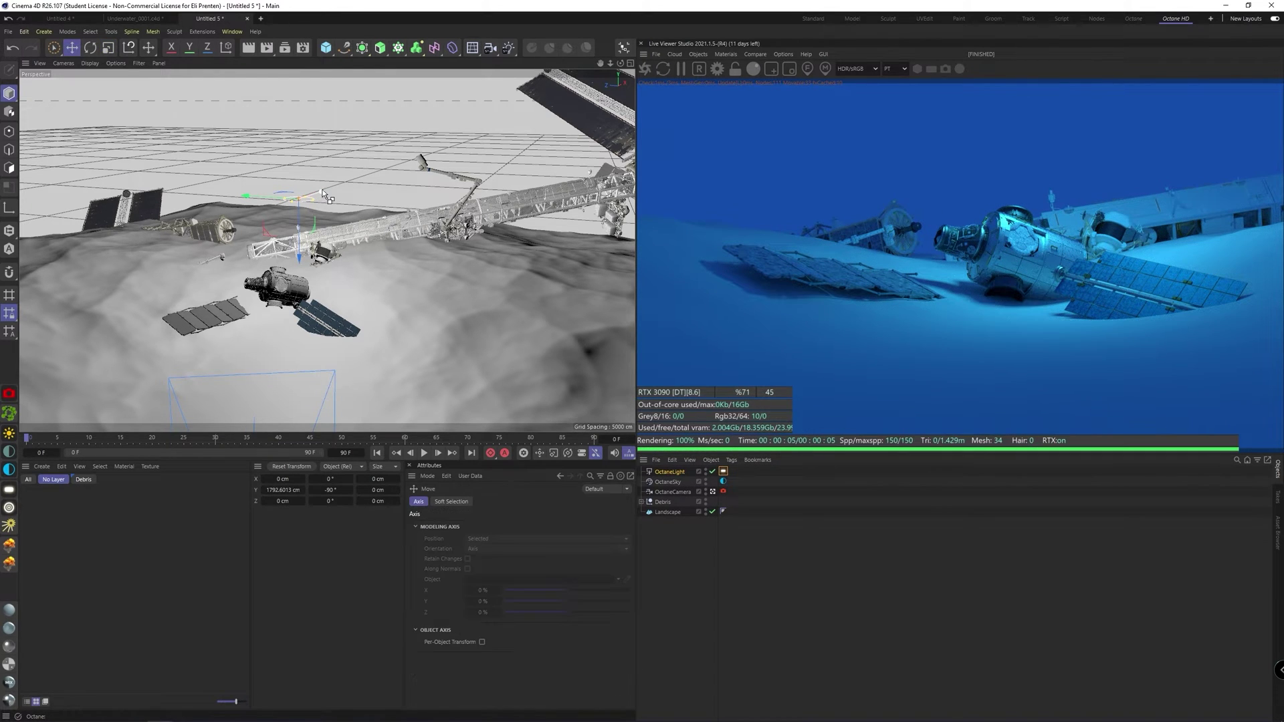
left_click_drag(318, 192, 394, 164)
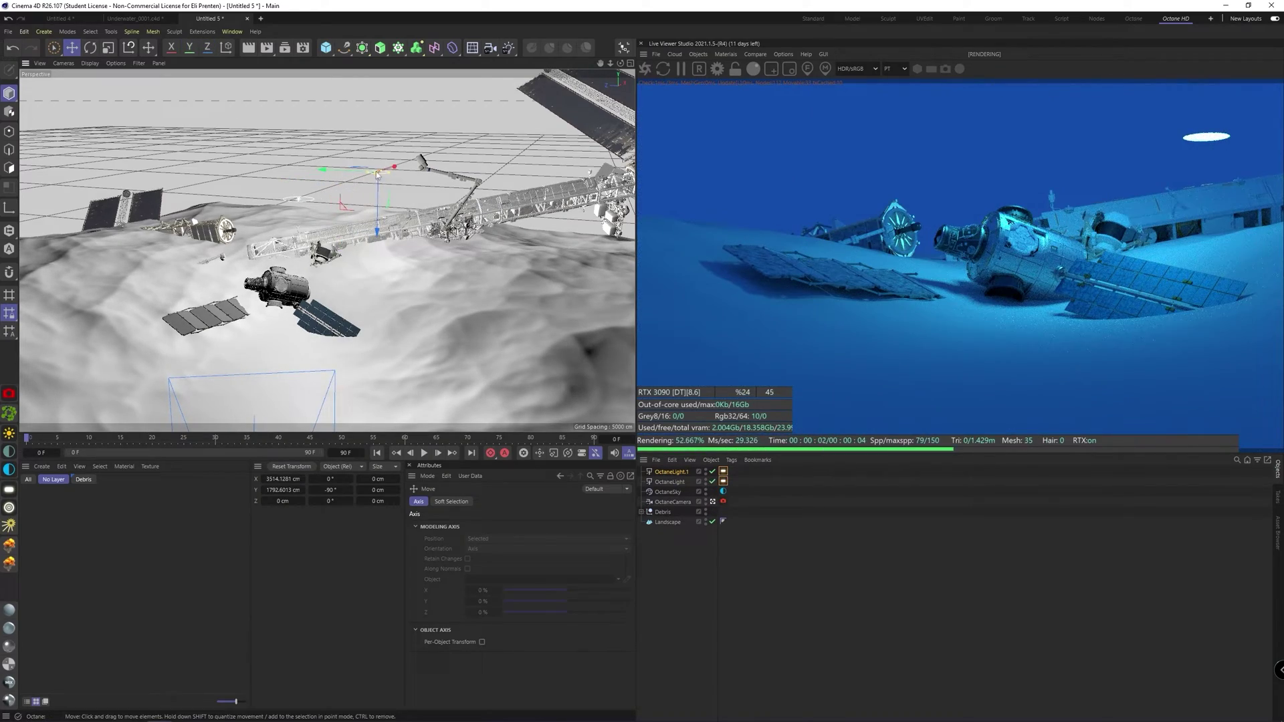
left_click_drag(395, 170, 153, 188)
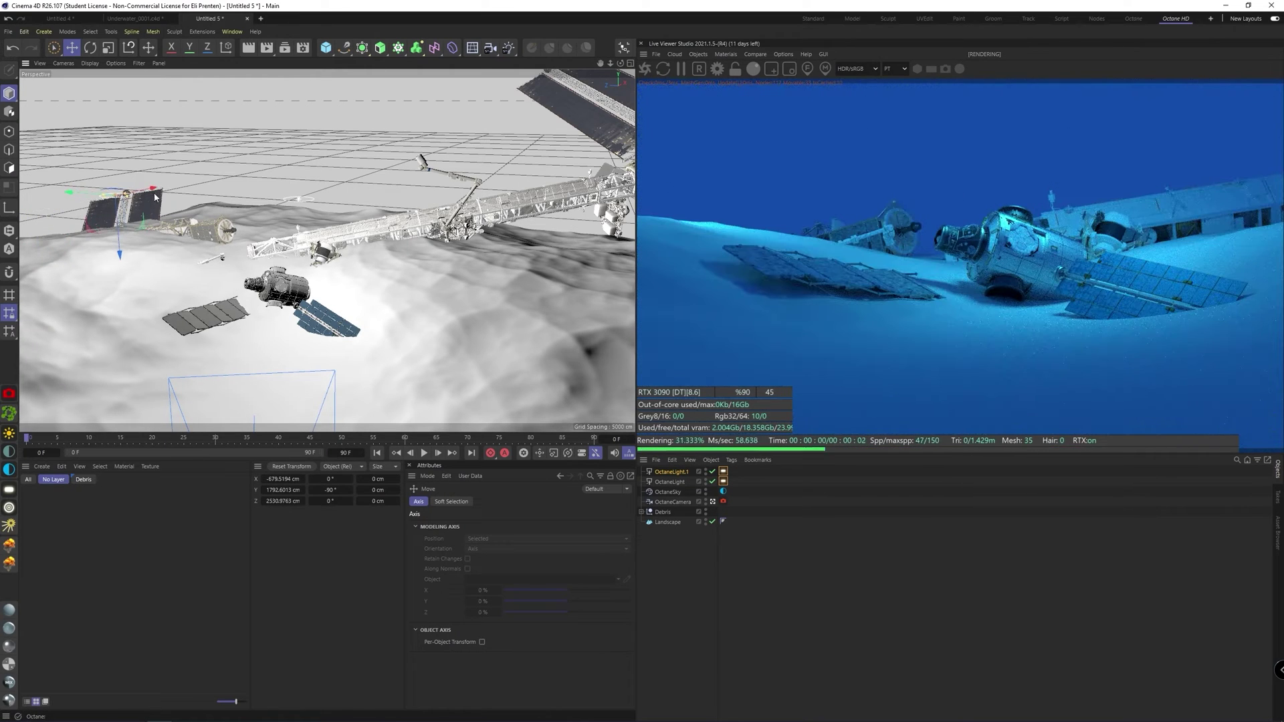
left_click(723, 471)
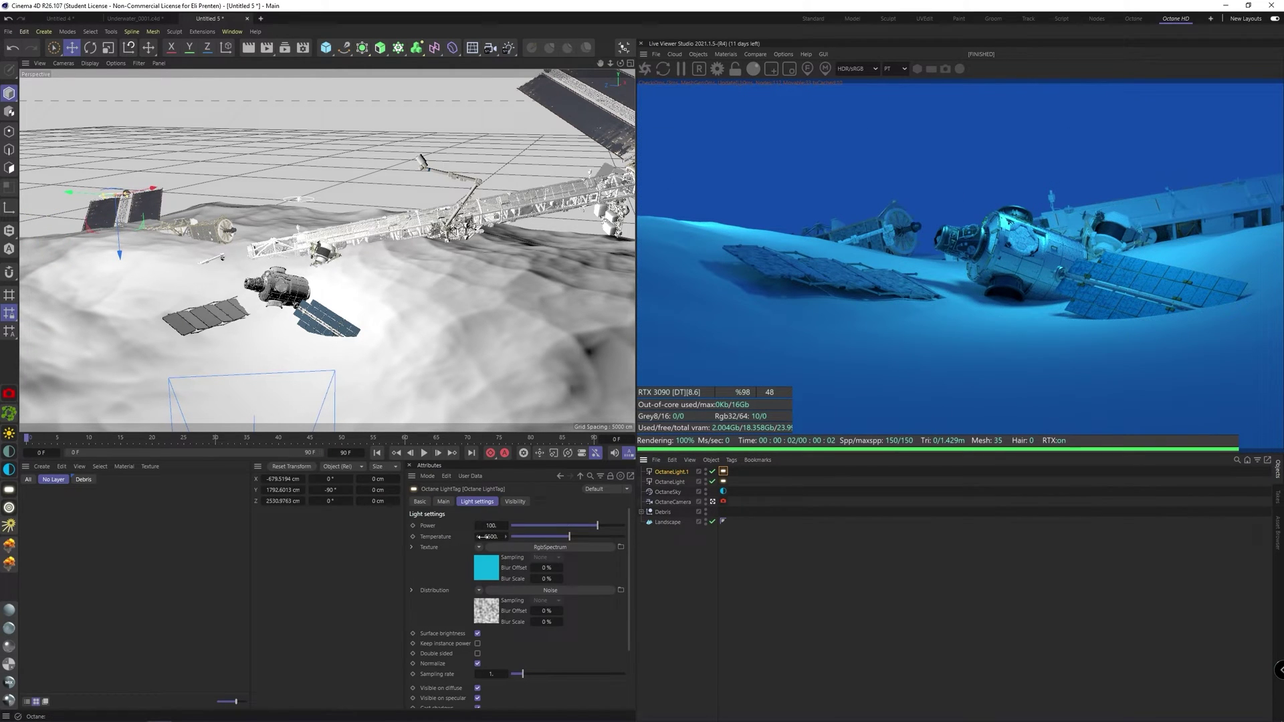
left_click_drag(489, 526, 489, 528)
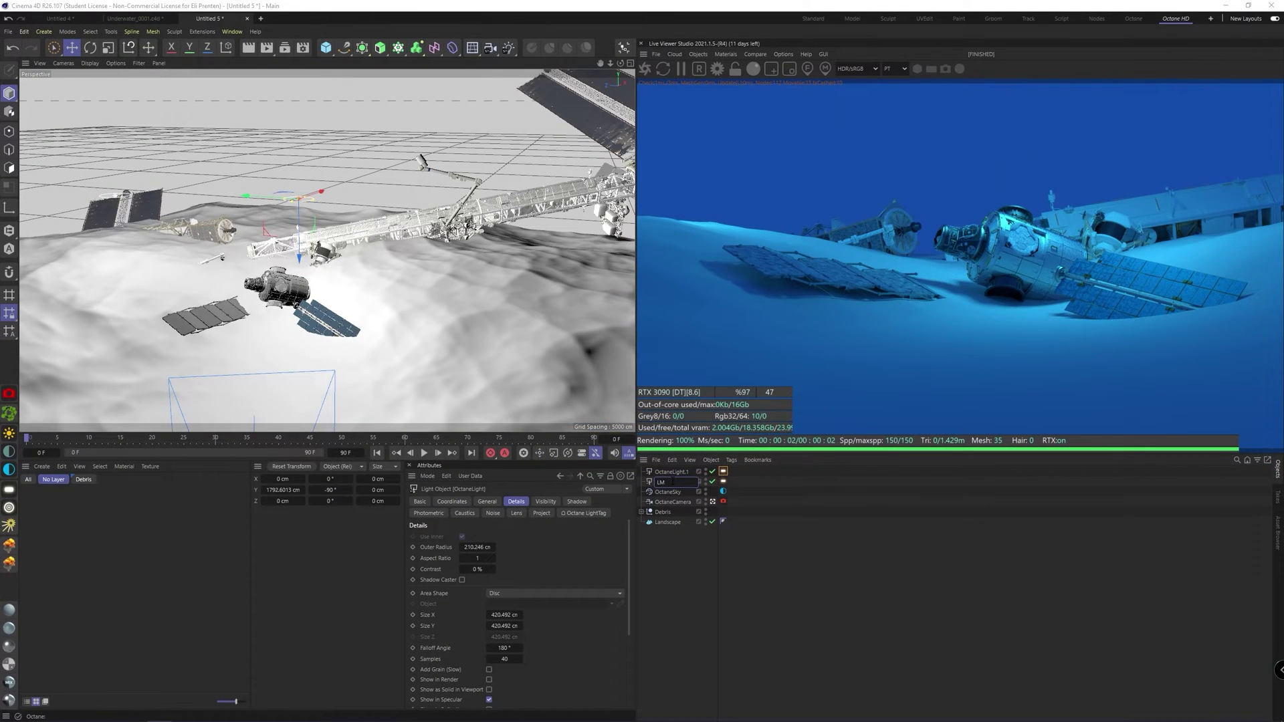
Rename the original light as Main and the duplicated light as Side
type("Main")
key("Return")
double_click(672, 472)
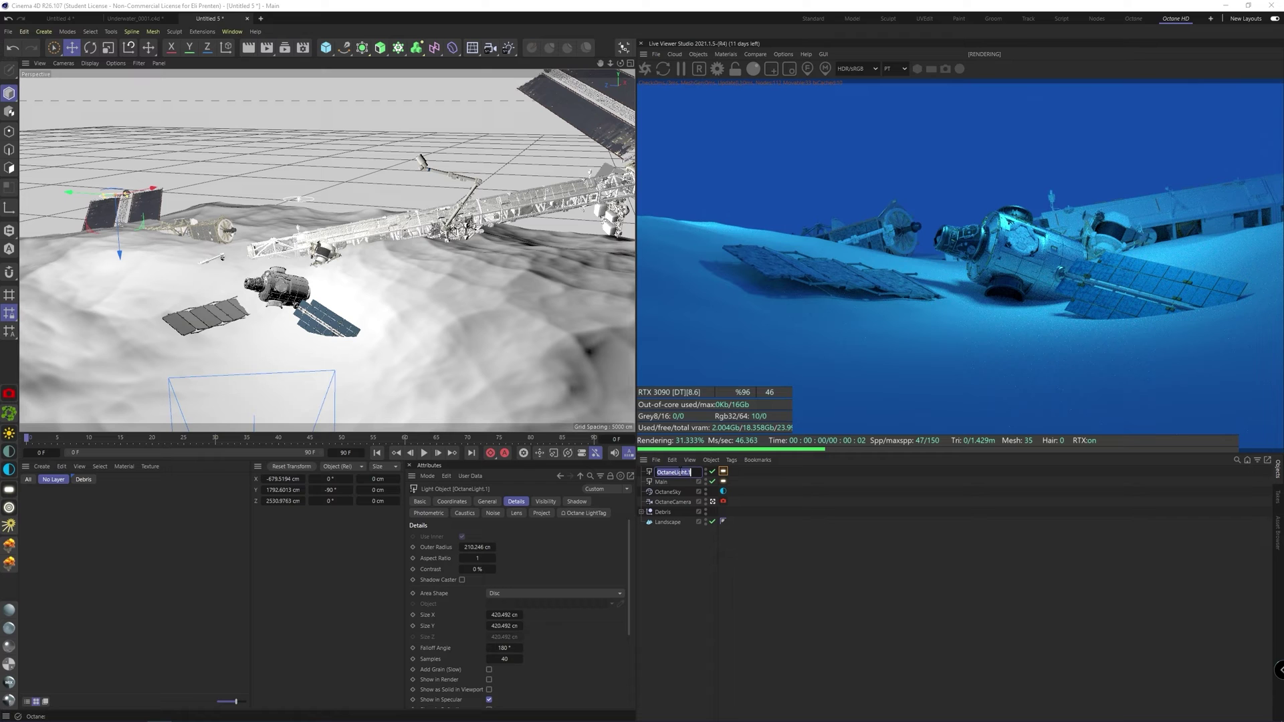
type("S")
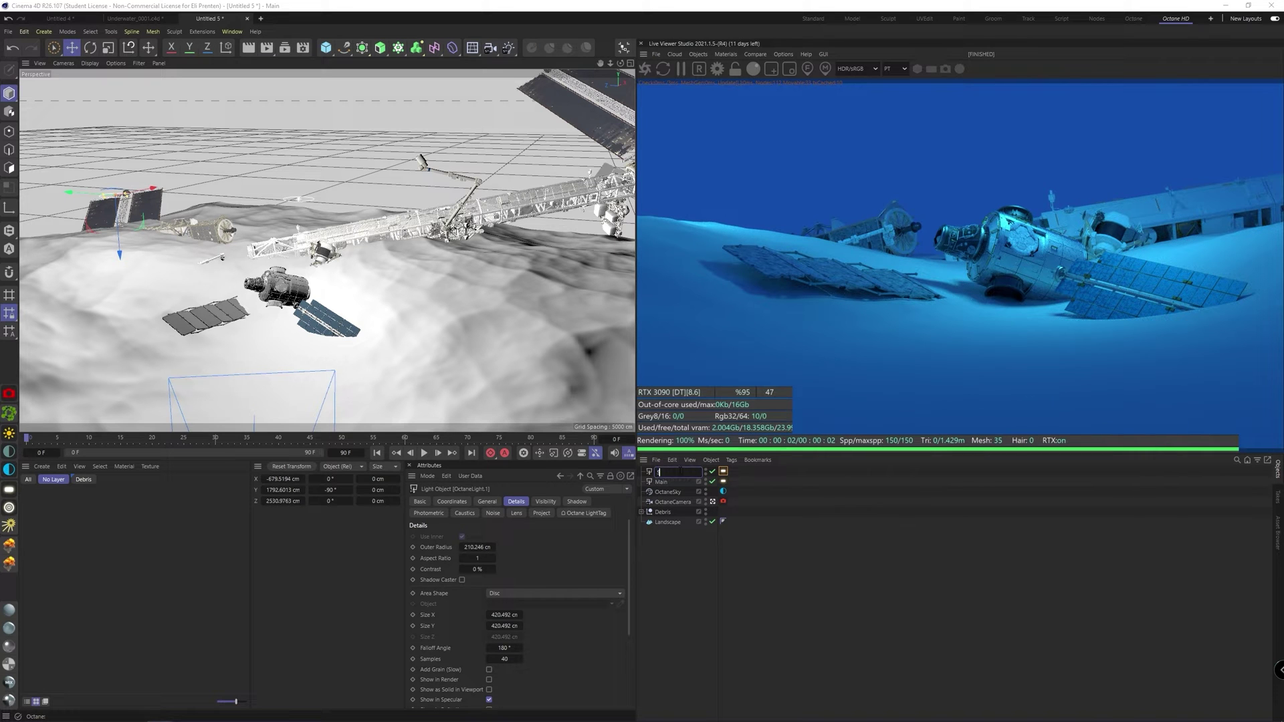
type("ide")
key("Return")
Duplicate the Main light and rename the copy as Caustic
left_click(659, 483)
key("ctrl+c")
key("ctrl+v")
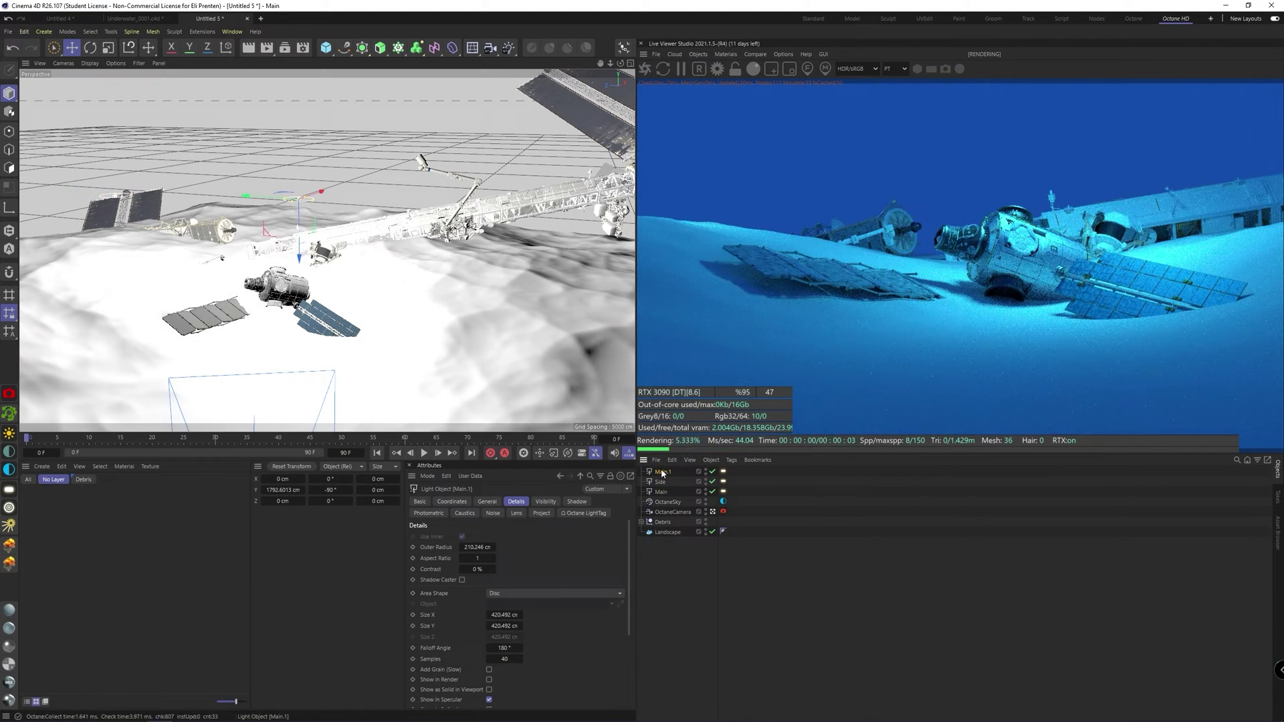
double_click(663, 472)
type("Caustic")
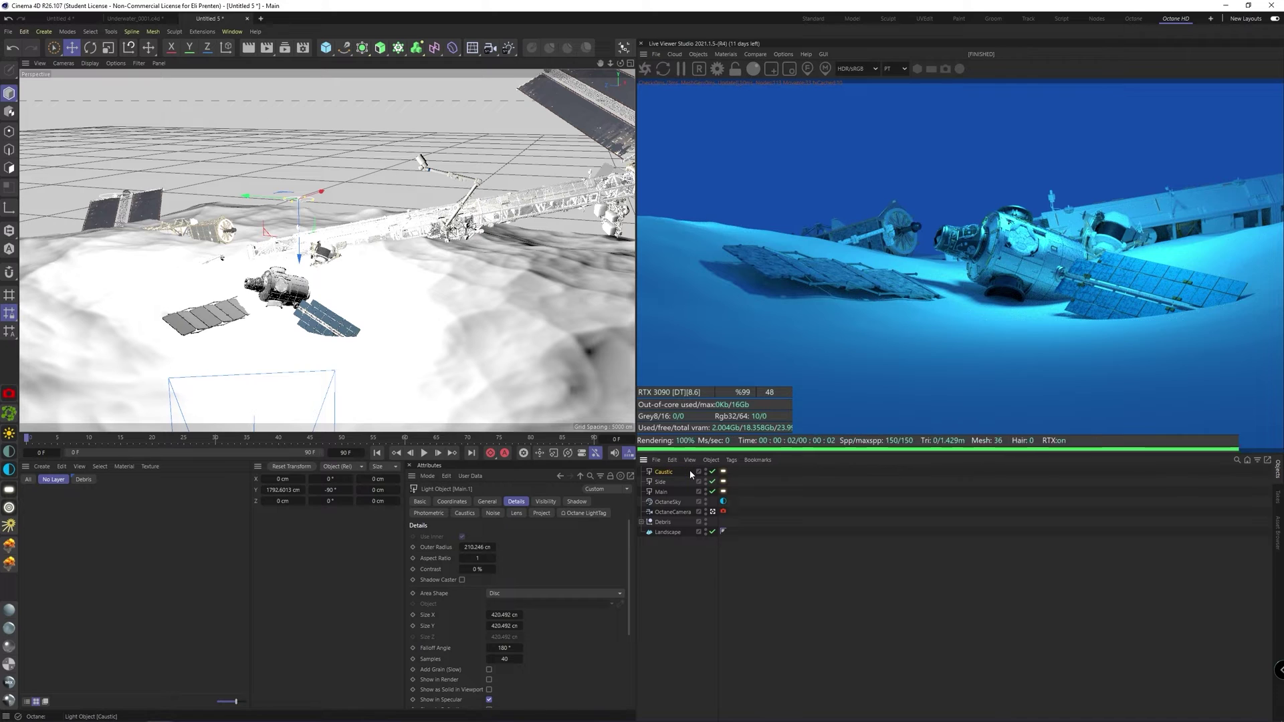
key("Return")
Raise the Caustic light to about Y 2255 cm and shrink its disc to an outer radius of about 9 cm
left_click_drag(299, 229, 151, 195)
key("t")
left_click(665, 473)
scroll(317, 139, "up", 3)
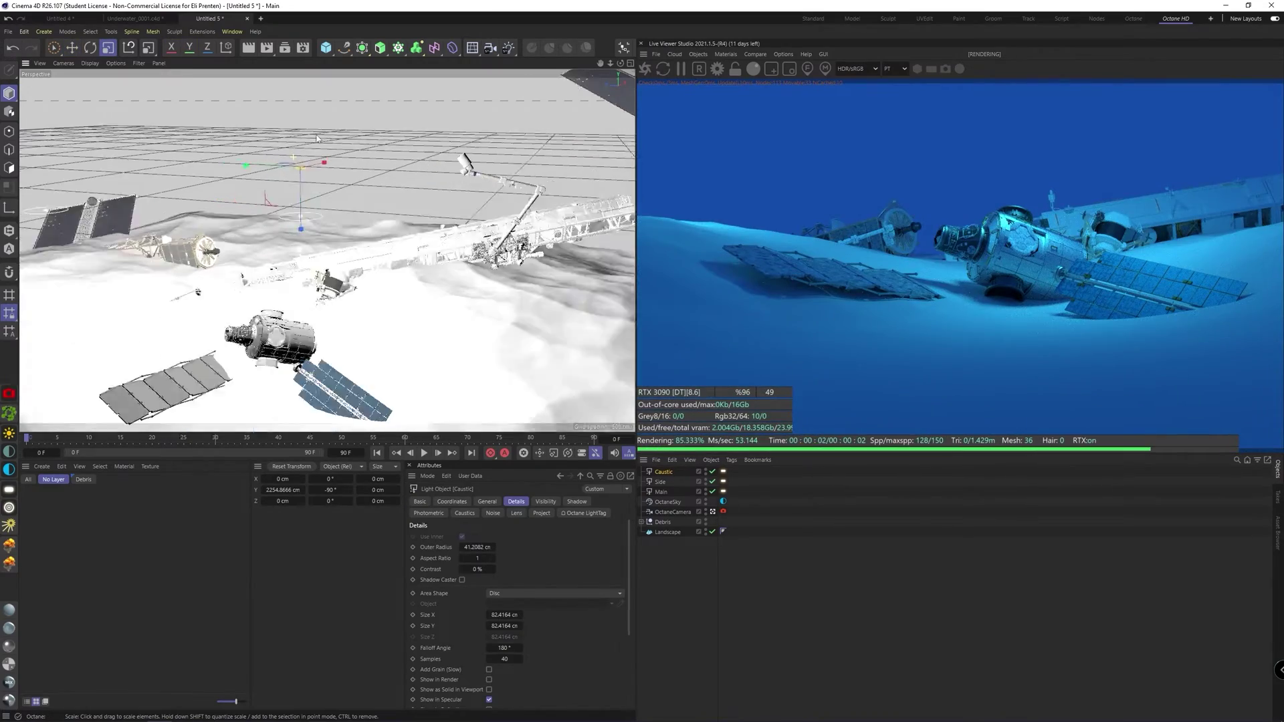
scroll(317, 139, "up", 2)
left_click_drag(406, 186, 98, 263)
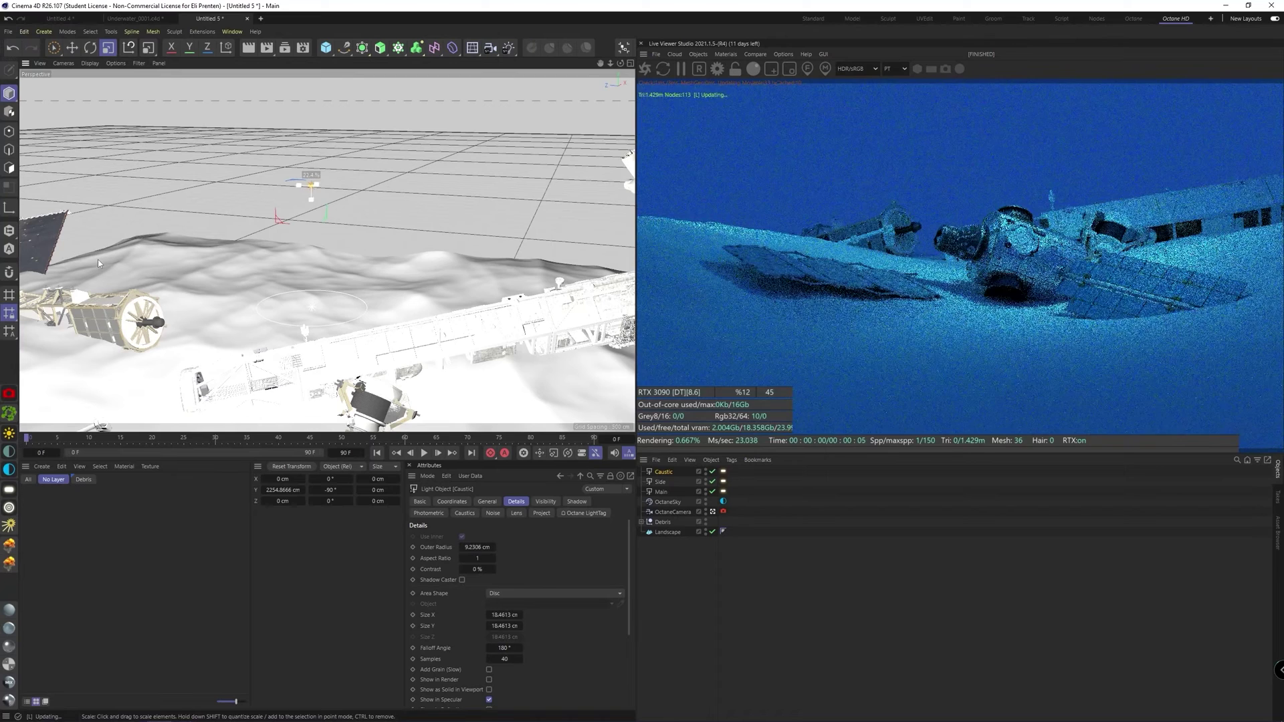
scroll(306, 188, "up", 3)
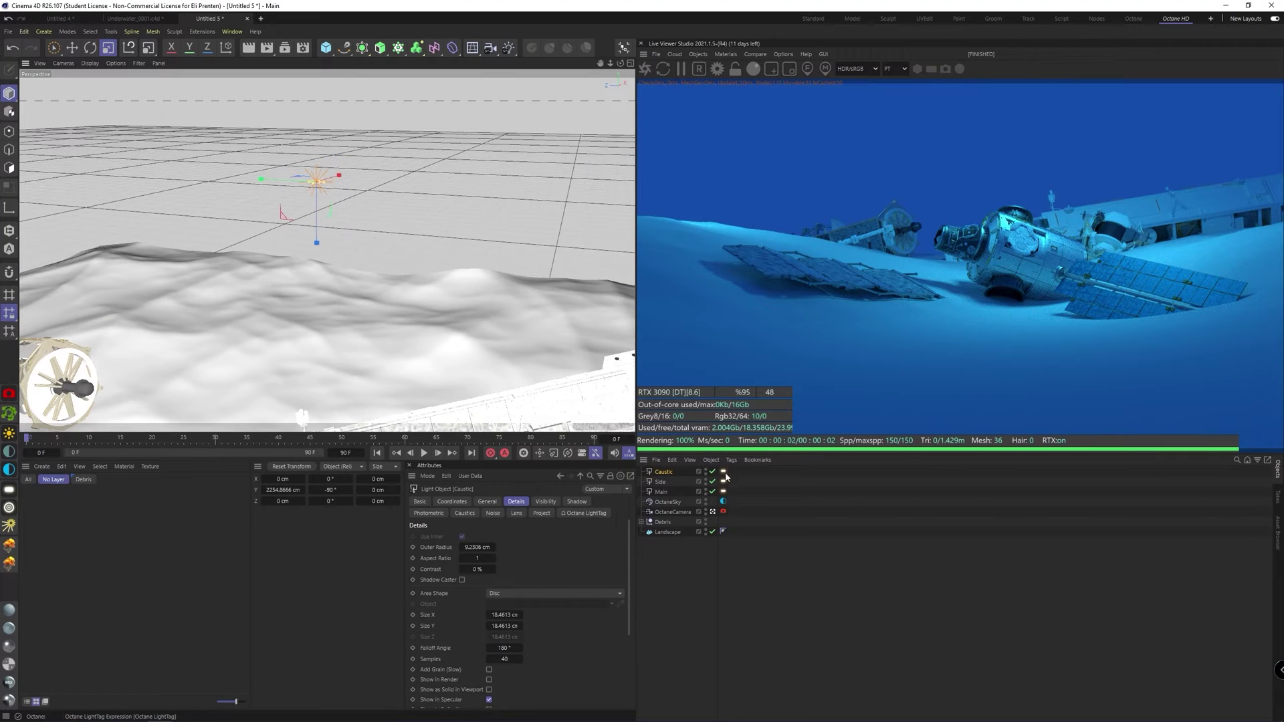
Set the Caustic light's power to 500 with Surface Brightness off and move it to about X -798, Y 1677, Z 821 cm
left_click(723, 472)
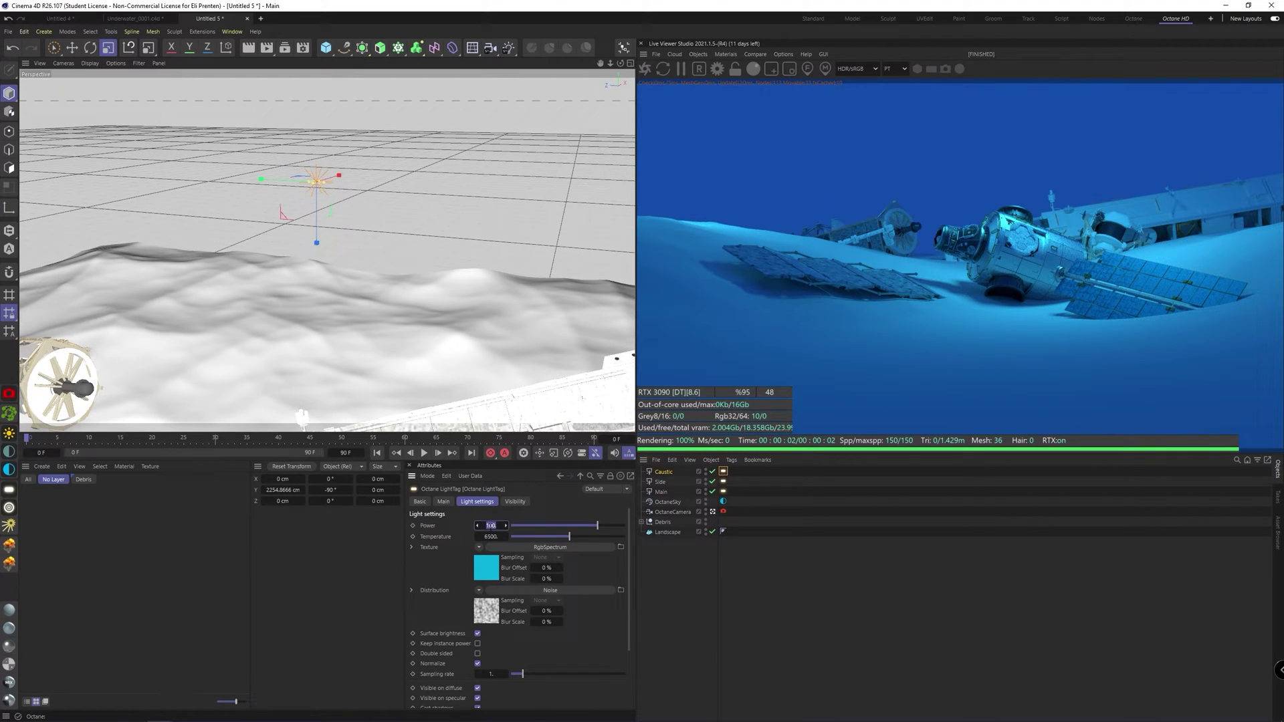
type("500")
key("Return")
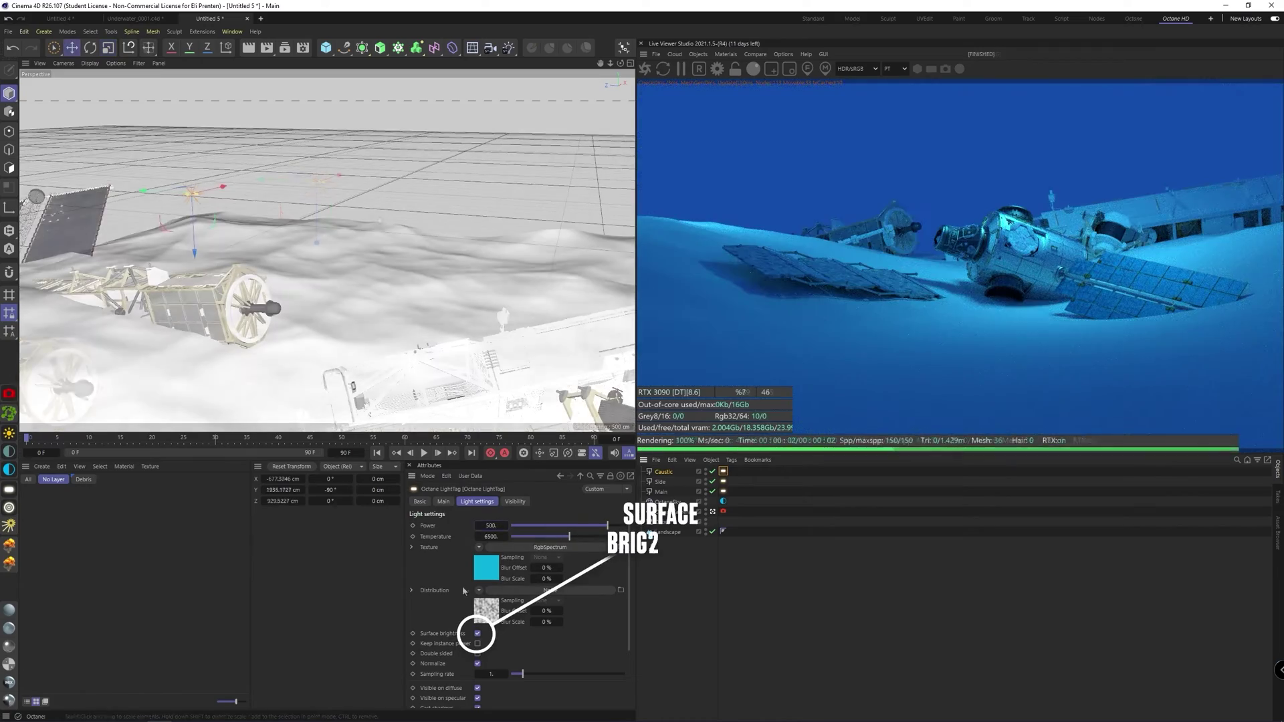
left_click(477, 633)
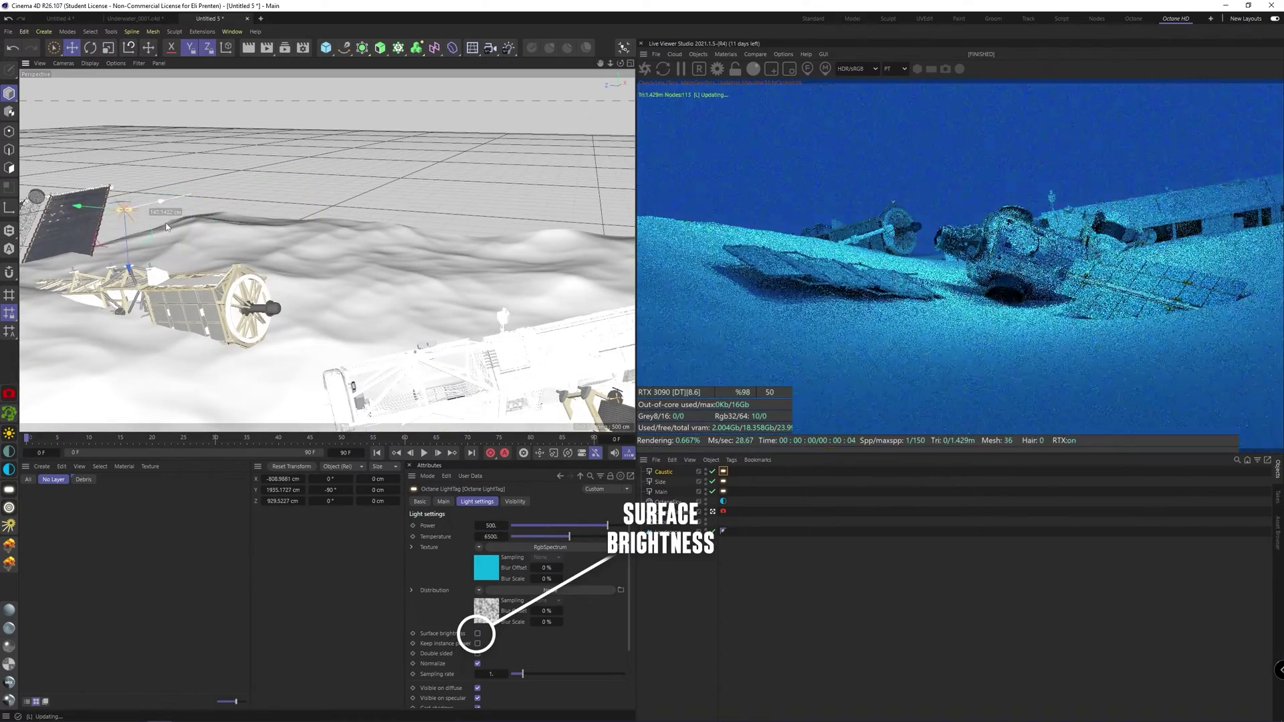
left_click_drag(137, 211, 417, 311)
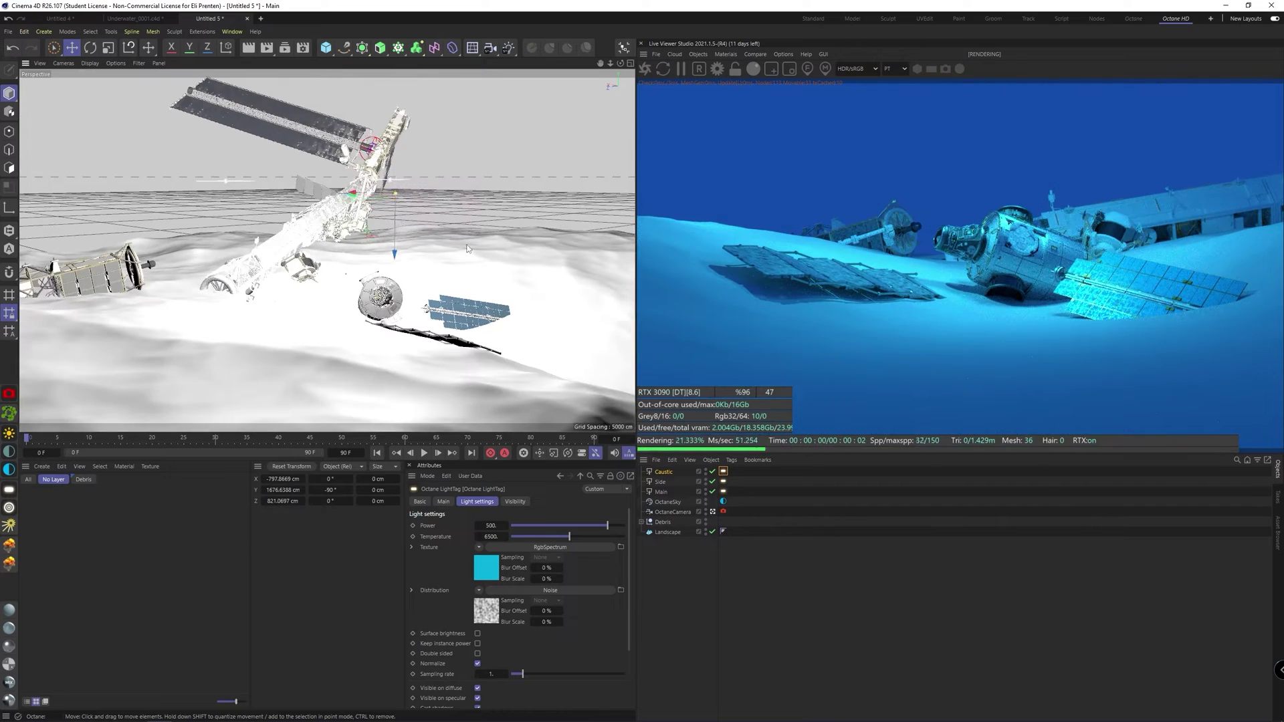
left_click_drag(348, 221, 290, 218, "alt")
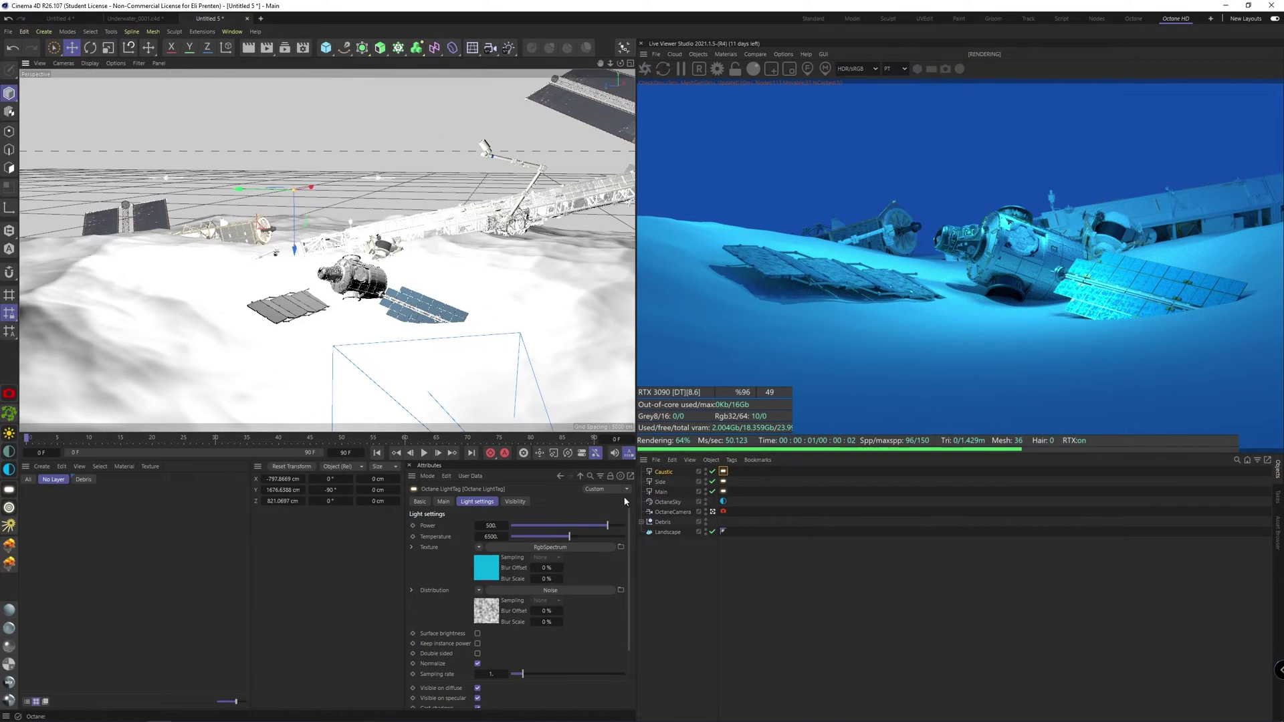
Switch the perspective overview to shading that ignores the scene lights and hide the Octane sky in the viewport
left_click(90, 64)
left_click(100, 115)
scroll(302, 217, "up", 6)
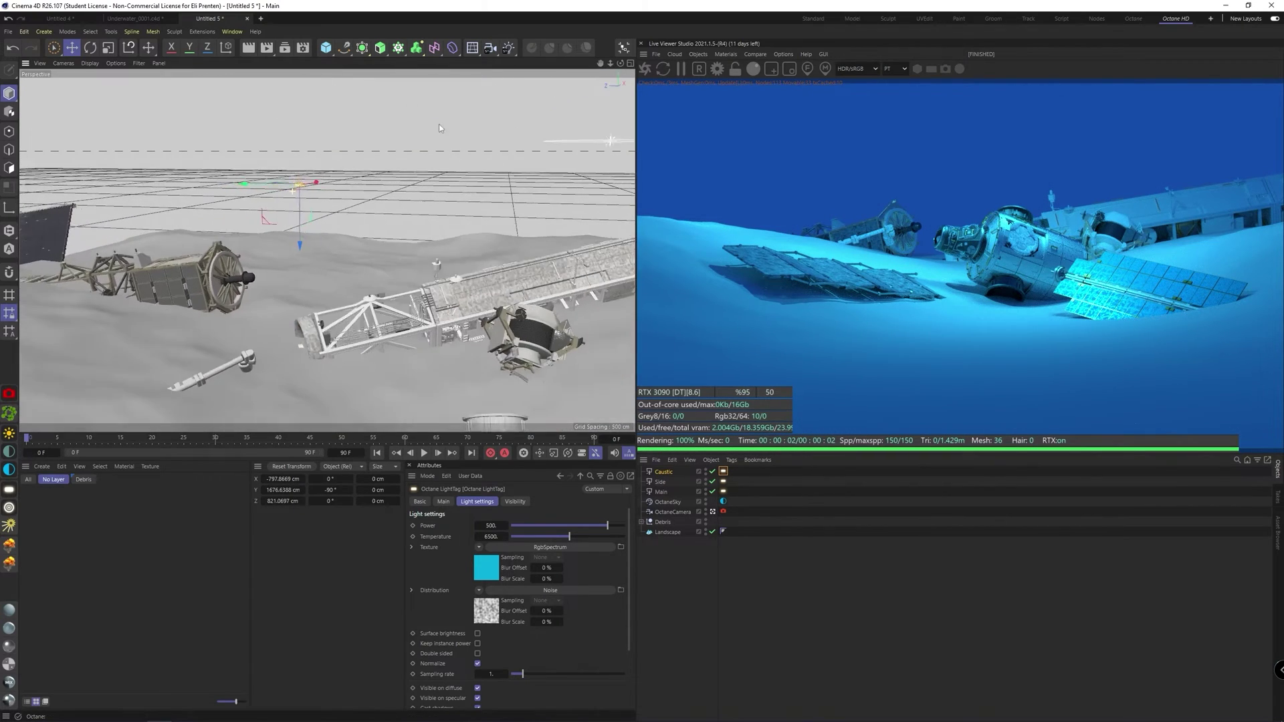
middle_click_drag(339, 223, 338, 250, "alt")
left_click_drag(337, 249, 346, 339, "alt")
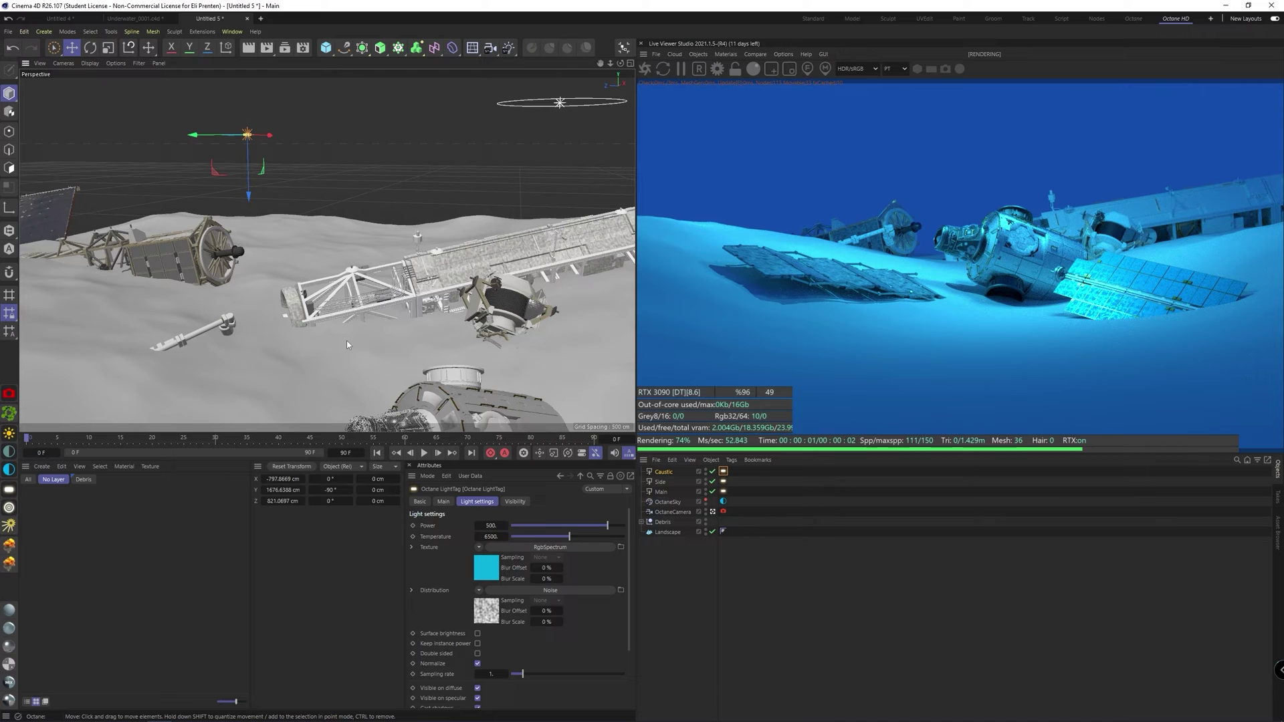
Add a cylinder as a child of the Caustic light, oriented along +Z with an 18 cm radius
left_click(326, 46)
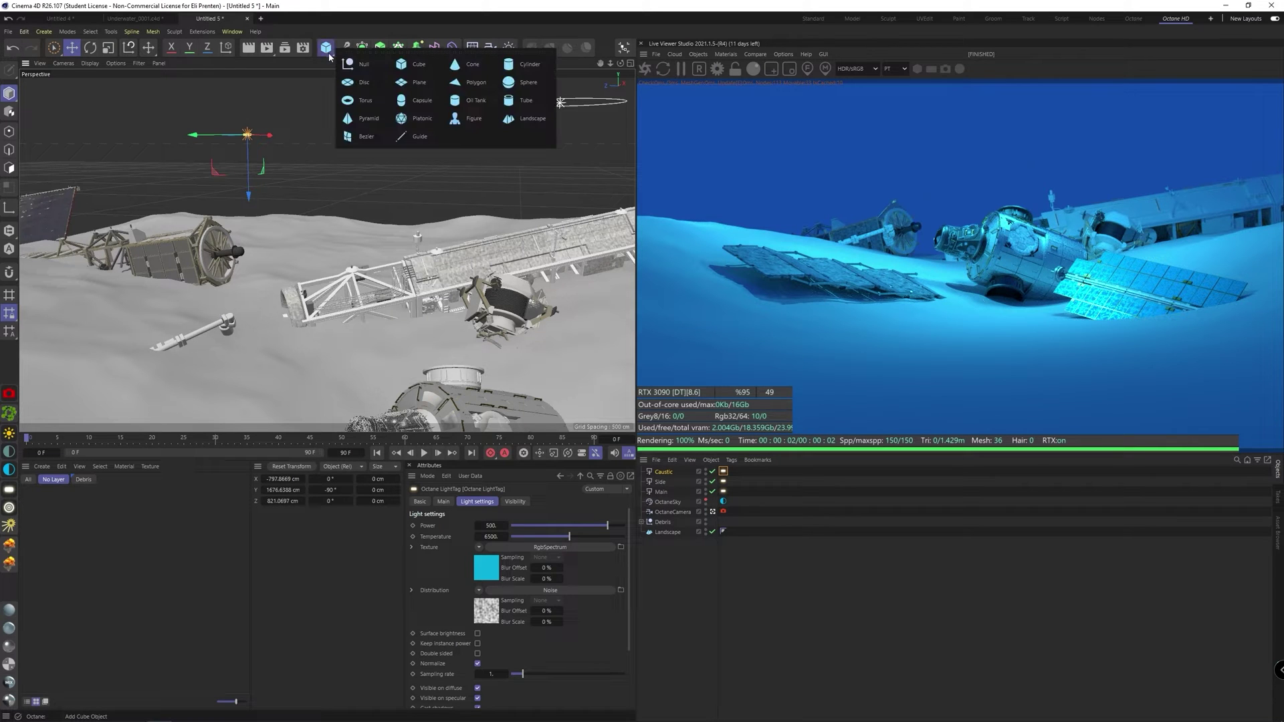
left_click(518, 73, "shift")
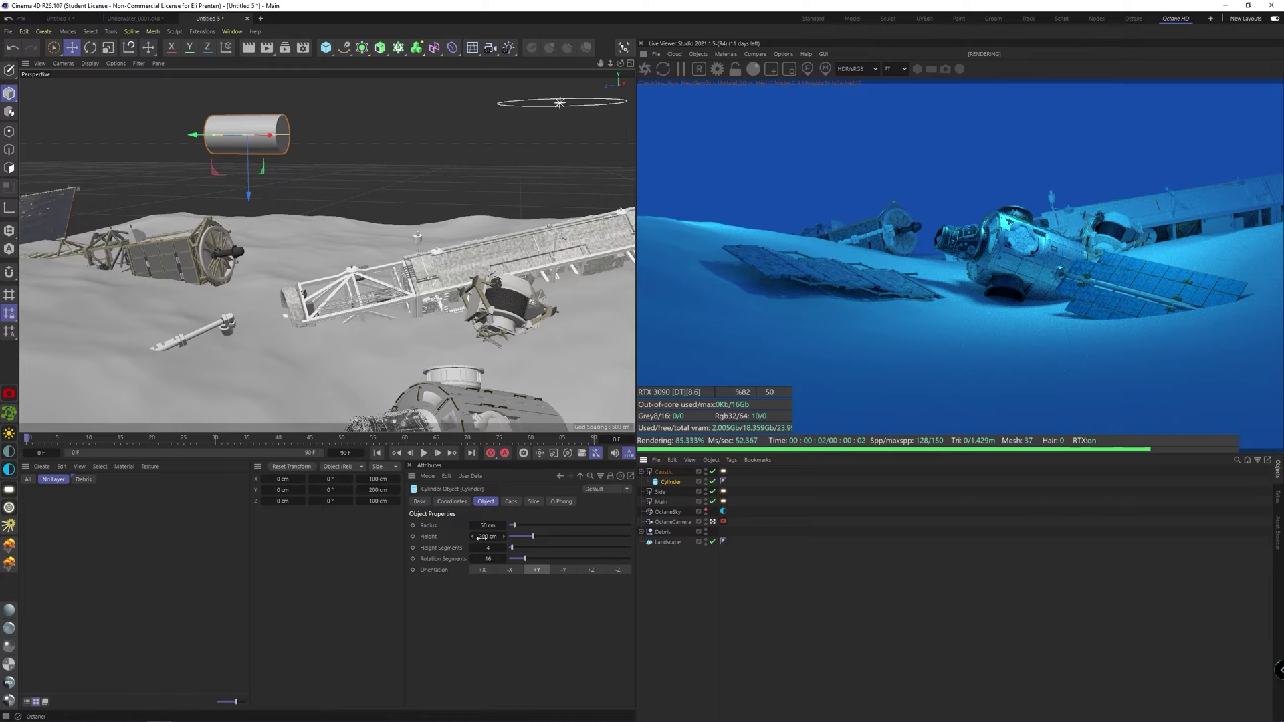
left_click(591, 569)
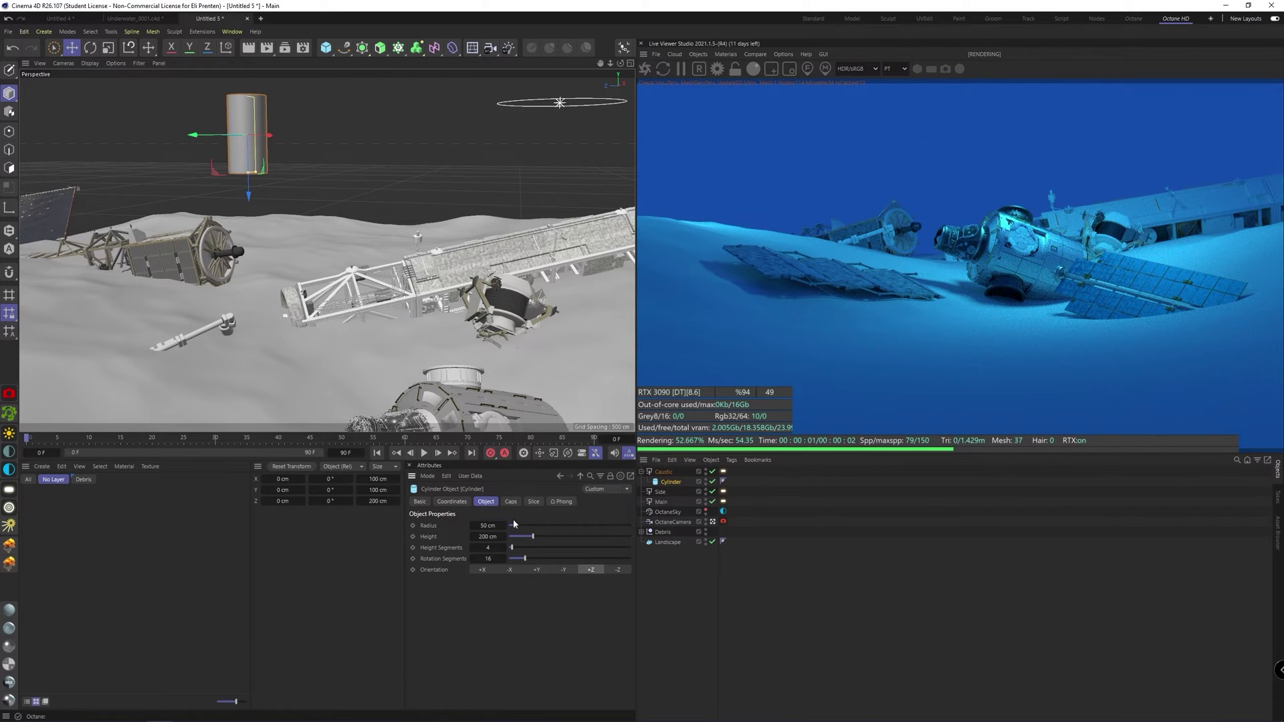
left_click_drag(515, 524, 511, 527)
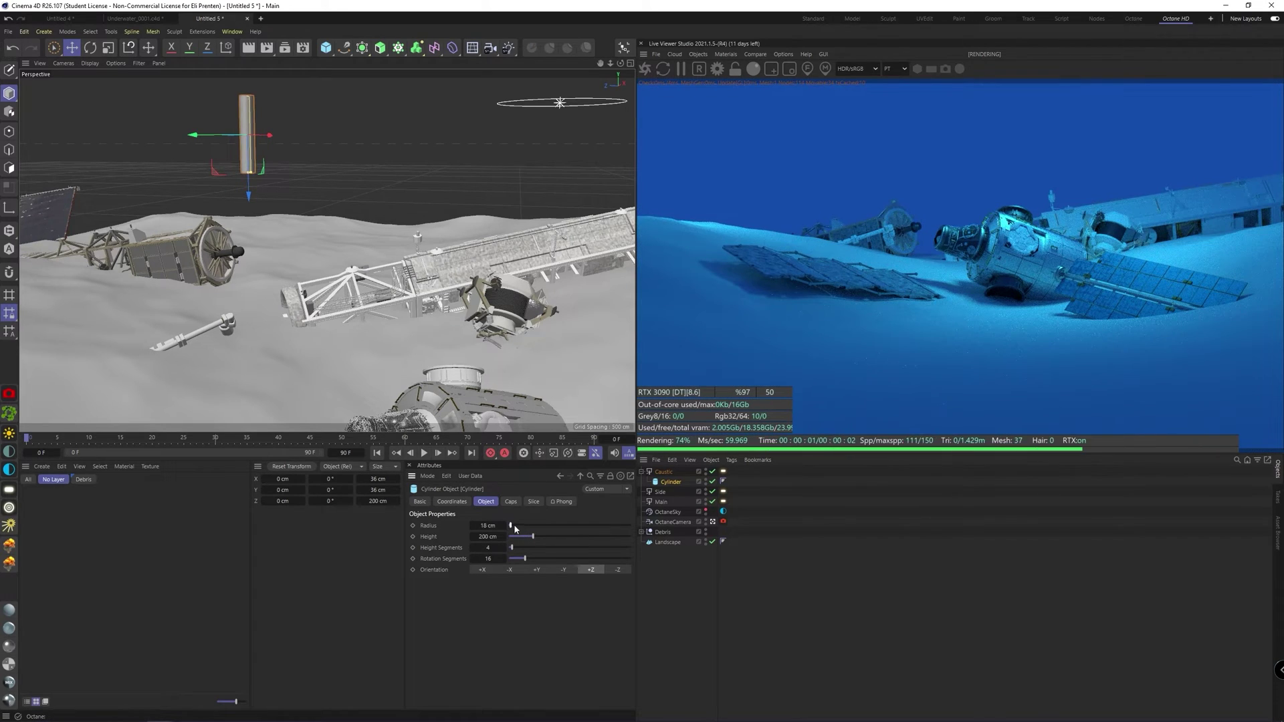
Set the cylinder's radius to 20 cm and height to about 51 cm, and disable its caps
left_click(504, 524)
left_click(504, 524)
left_click_drag(533, 537, 514, 537)
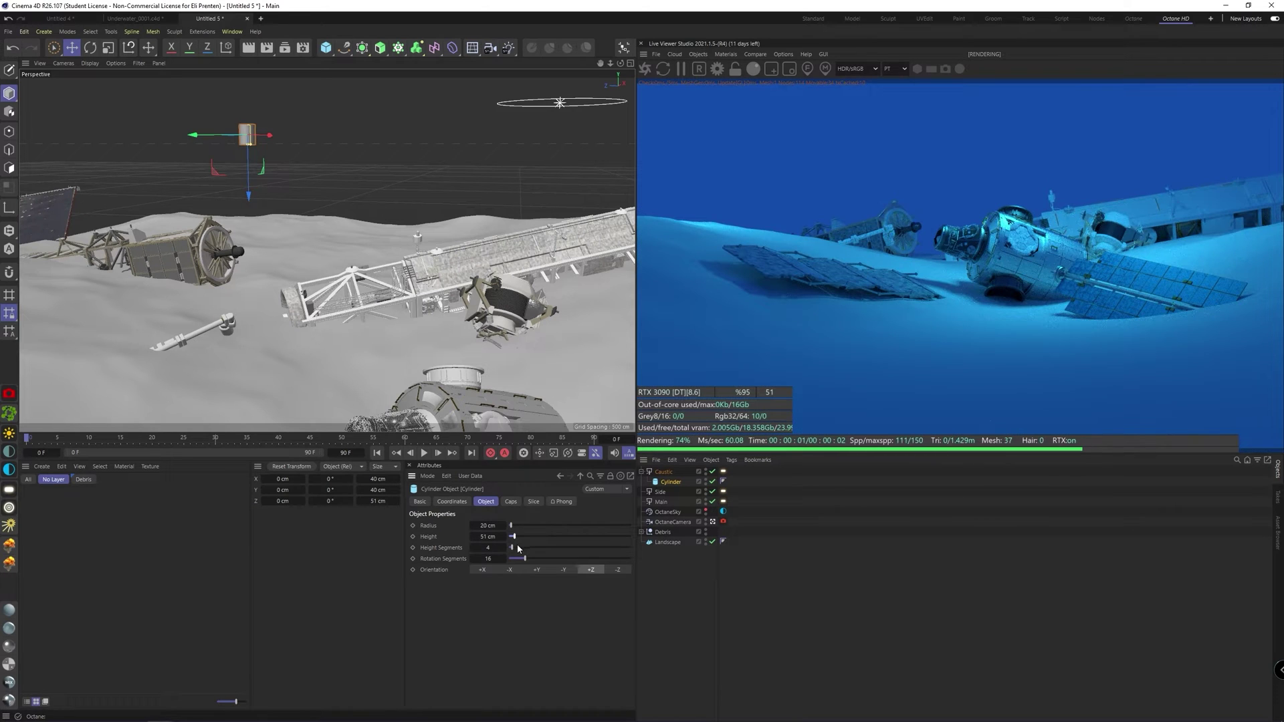
left_click(511, 500)
left_click(450, 526)
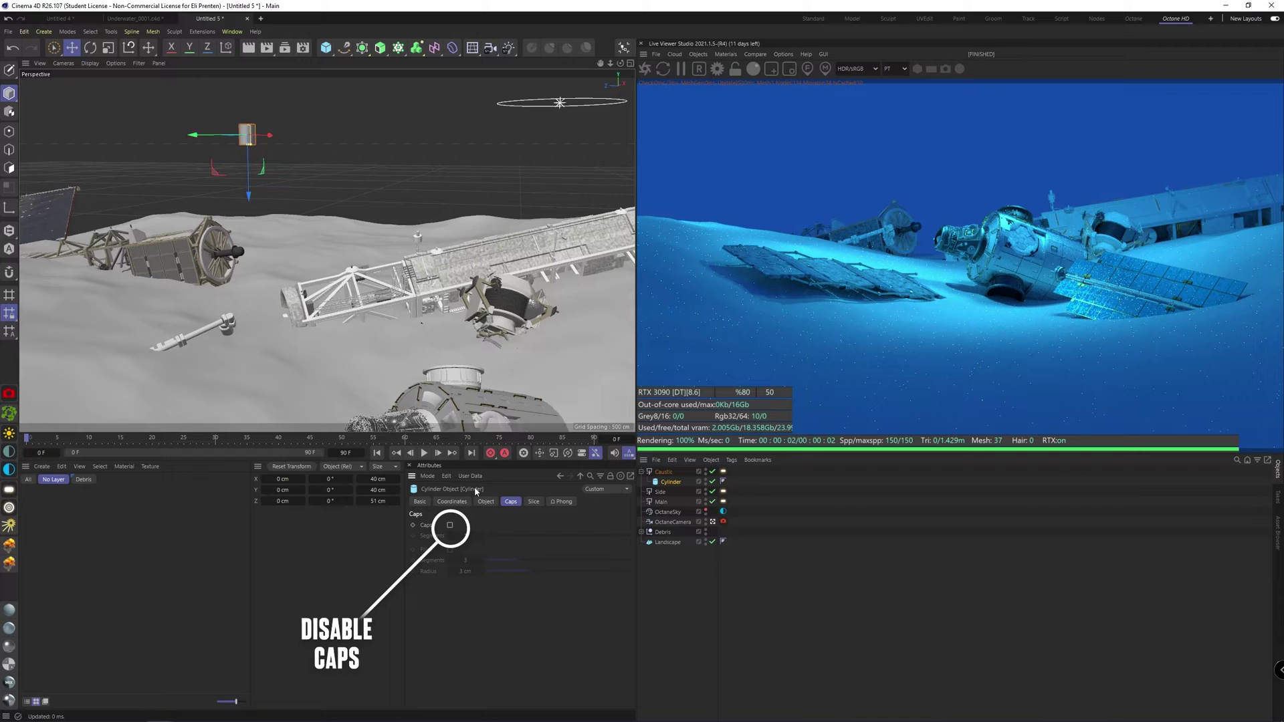
Wrap the cylinder in a grid Cloner with a count of 3 × 3 × 1
left_click(398, 48)
left_click(438, 65, "alt")
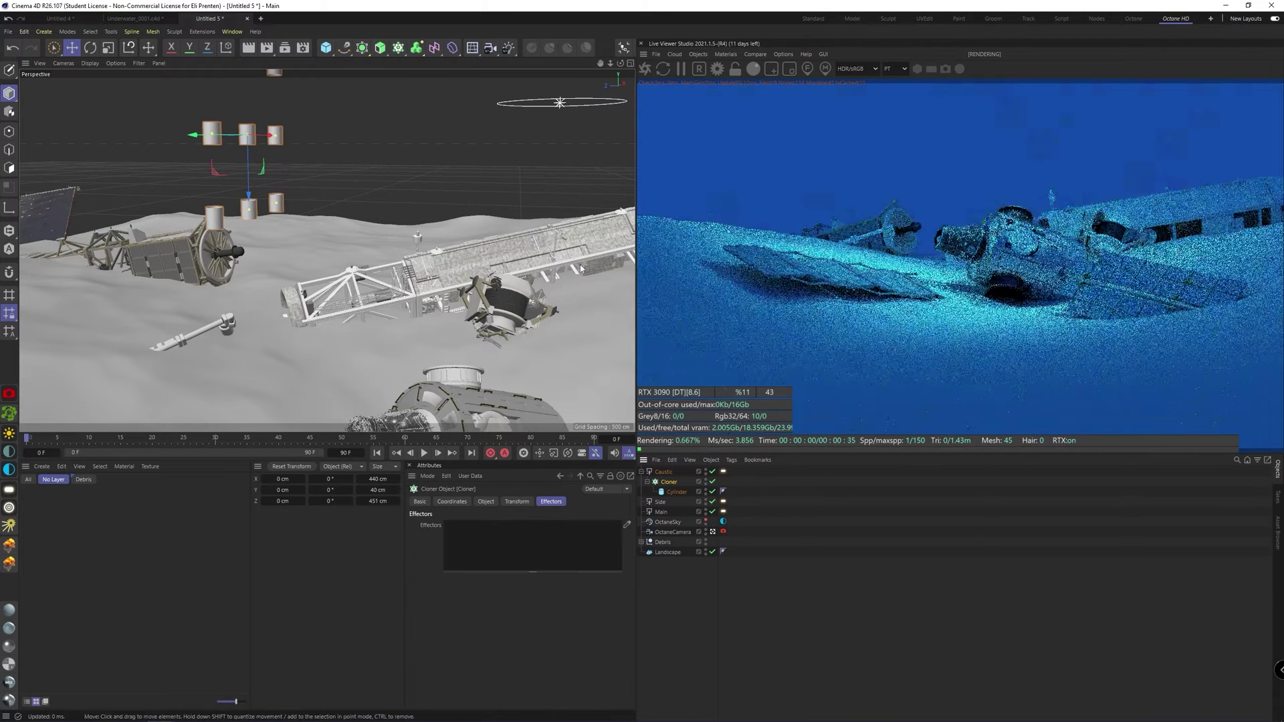
left_click(487, 502)
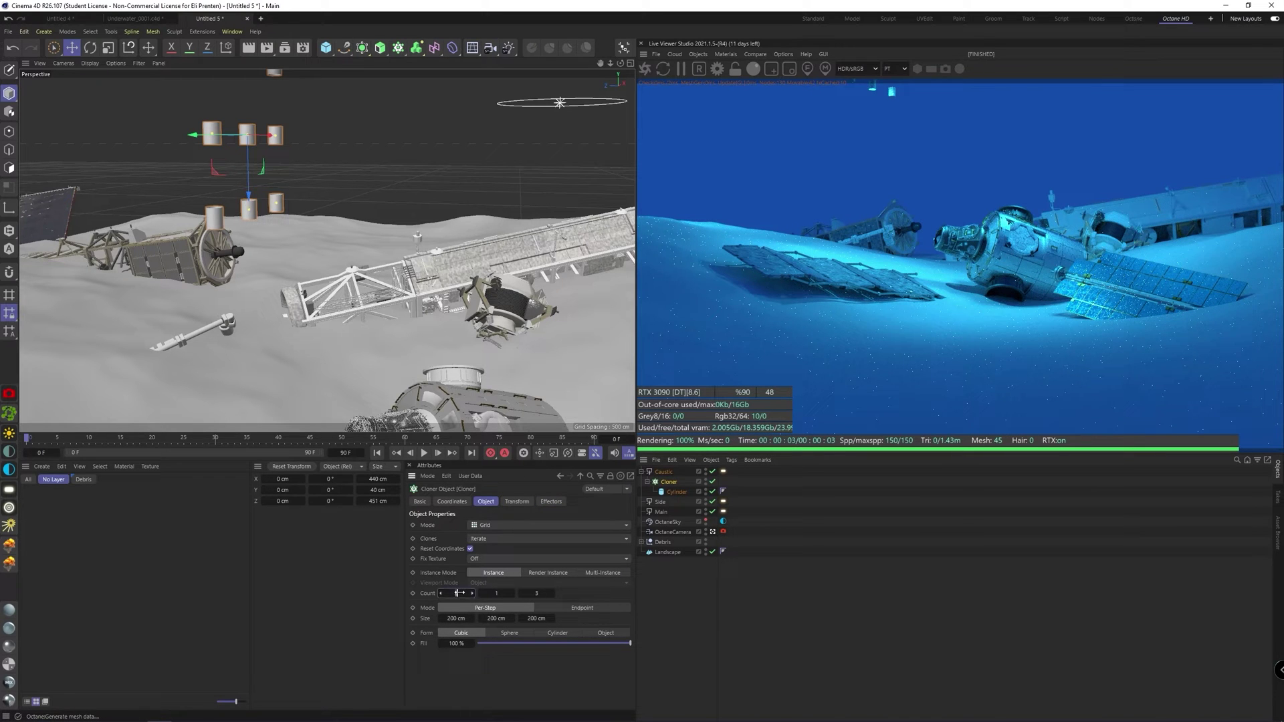
type("3")
key("Tab")
type("1")
key("Return")
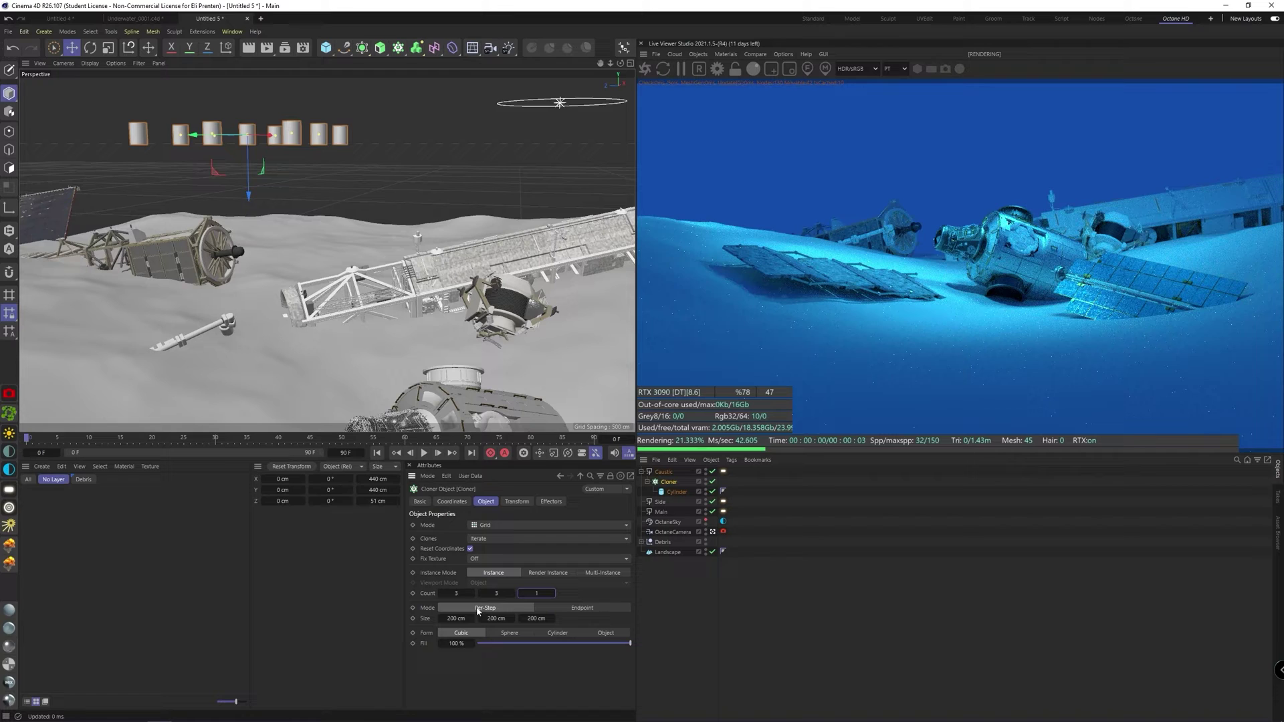
Set the cloner's per-step grid size to 50 cm on all three axes
double_click(457, 618)
type("50")
key("Tab")
type("50")
key("Tab")
type("50")
key("Return")
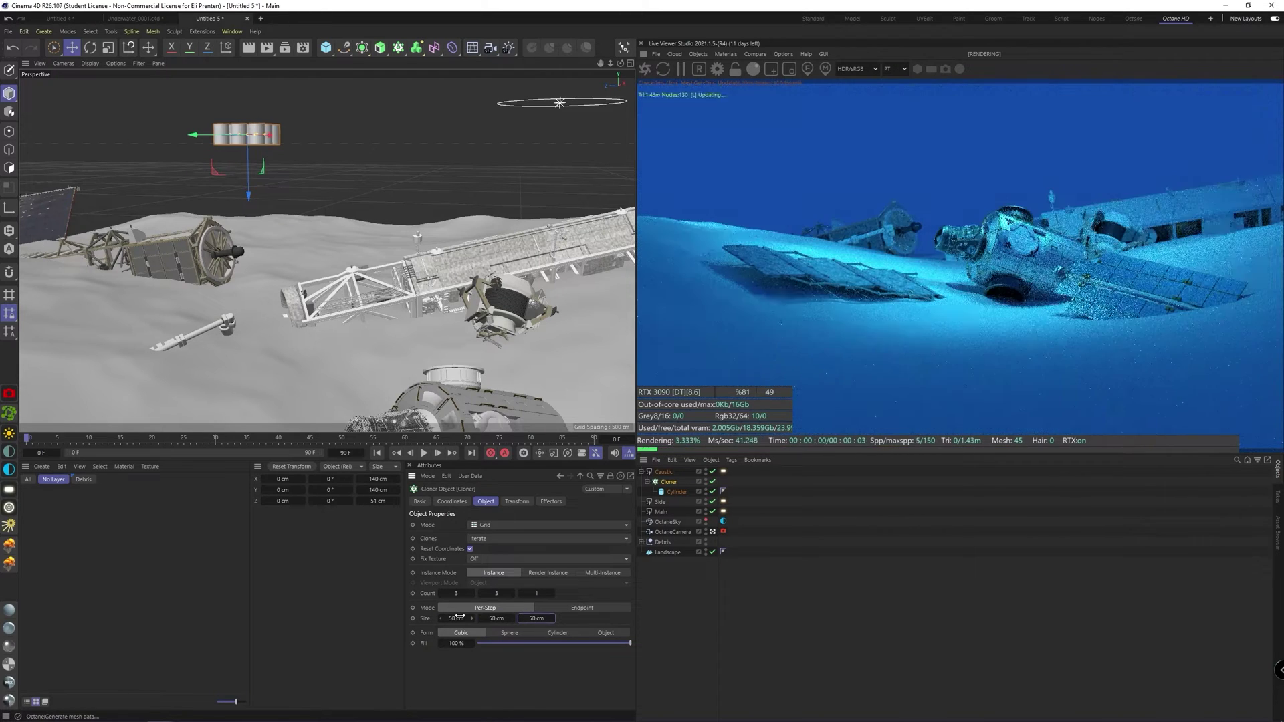
Add a Shader effector to the cloner and load a Noise shader into its shading
left_click_drag(263, 121, 268, 207, "alt")
middle_click_drag(264, 121, 275, 185, "alt")
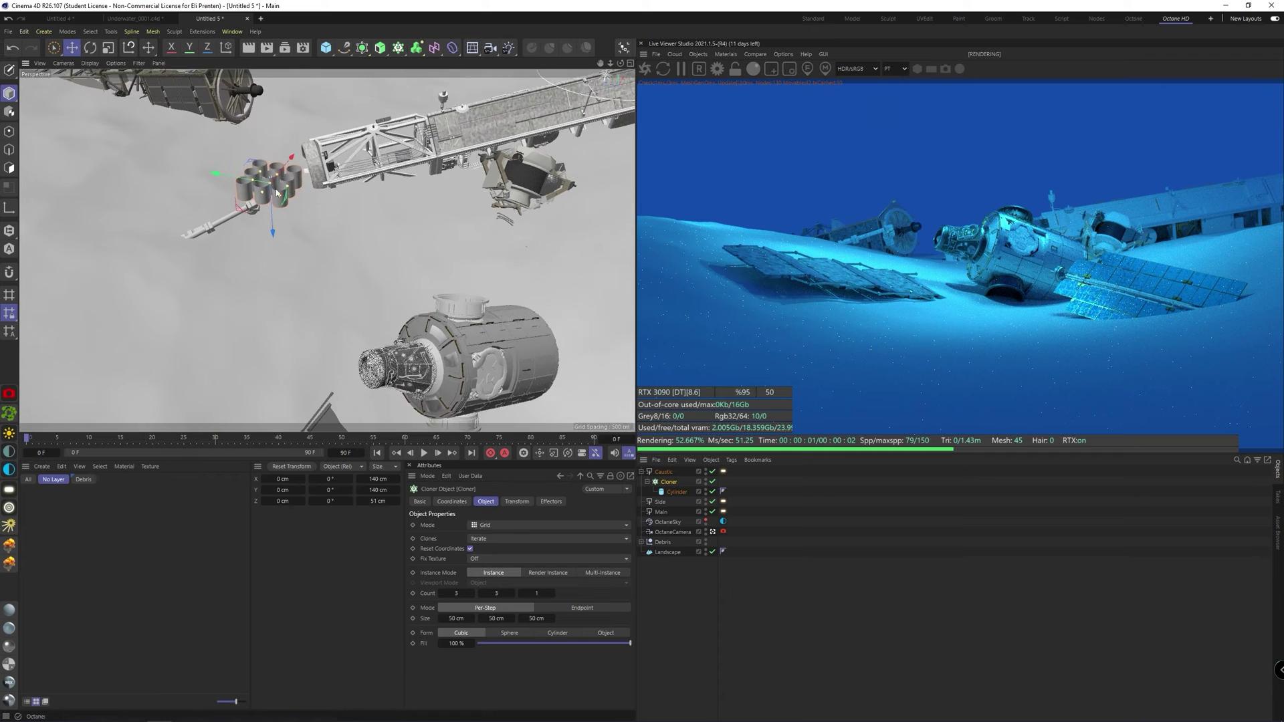
right_click_drag(270, 189, 309, 145, "alt")
scroll(310, 144, "up", 2)
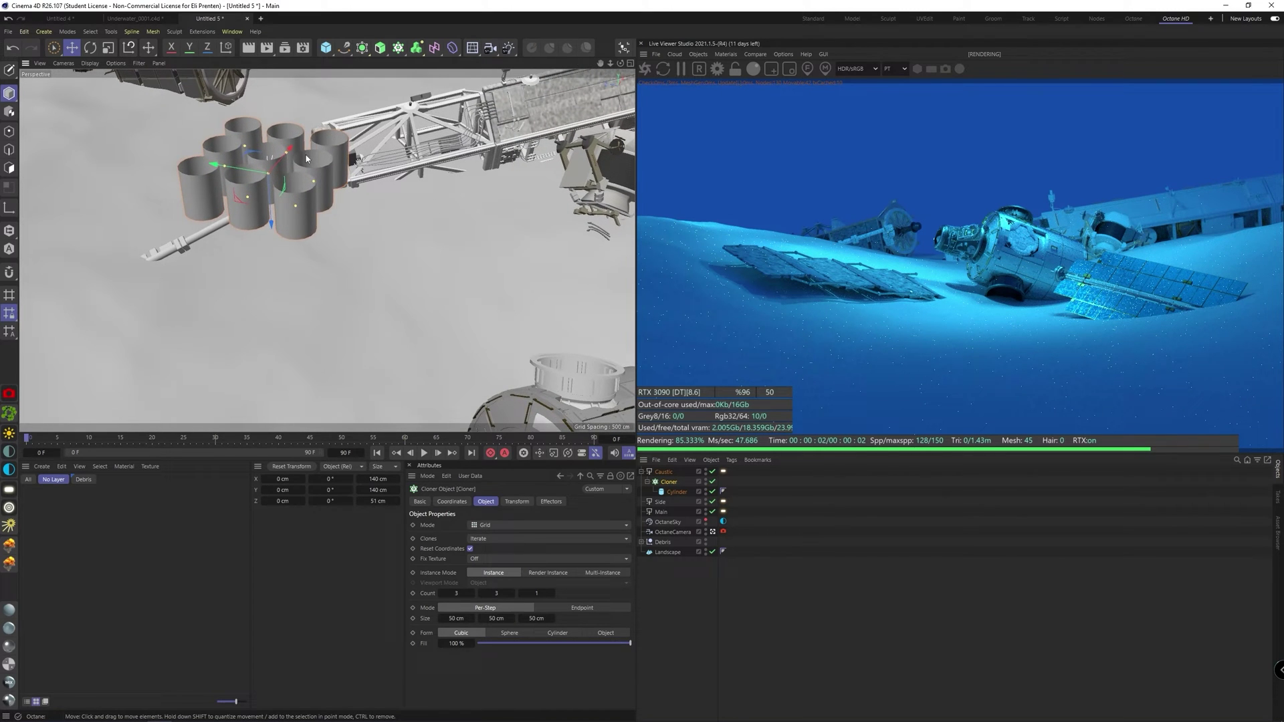
scroll(348, 189, "up", 3)
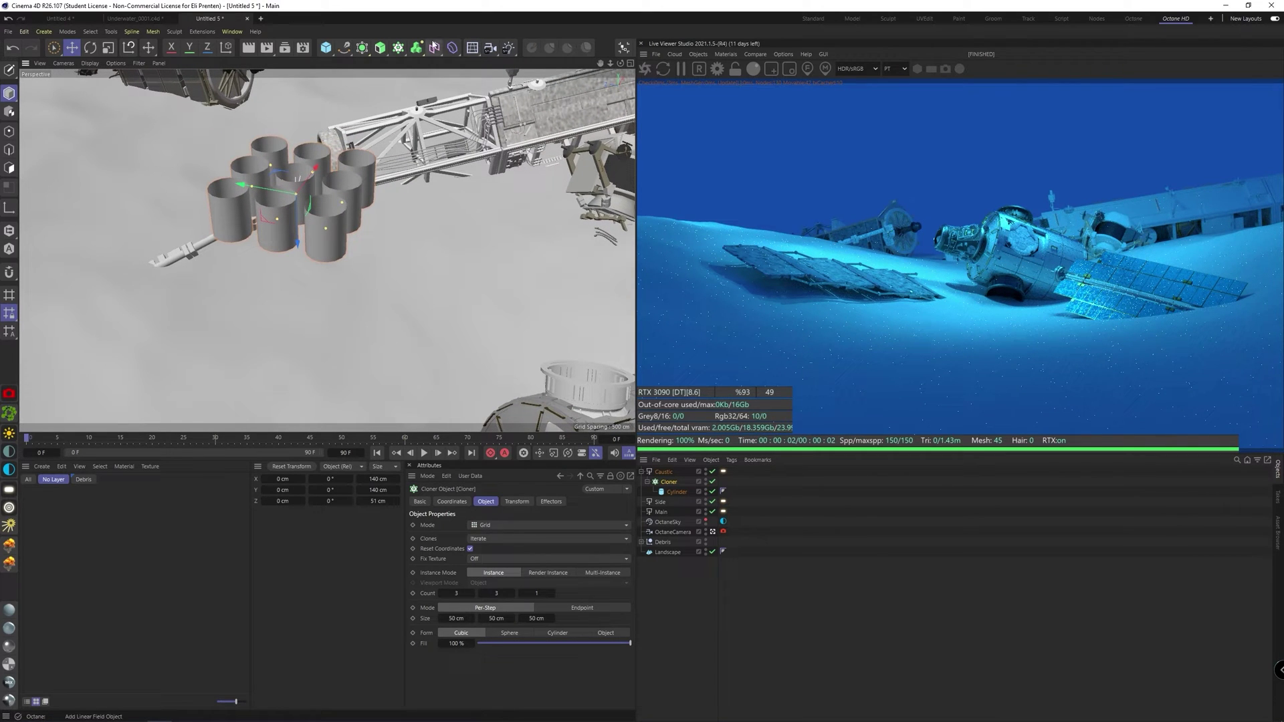
left_click(399, 49)
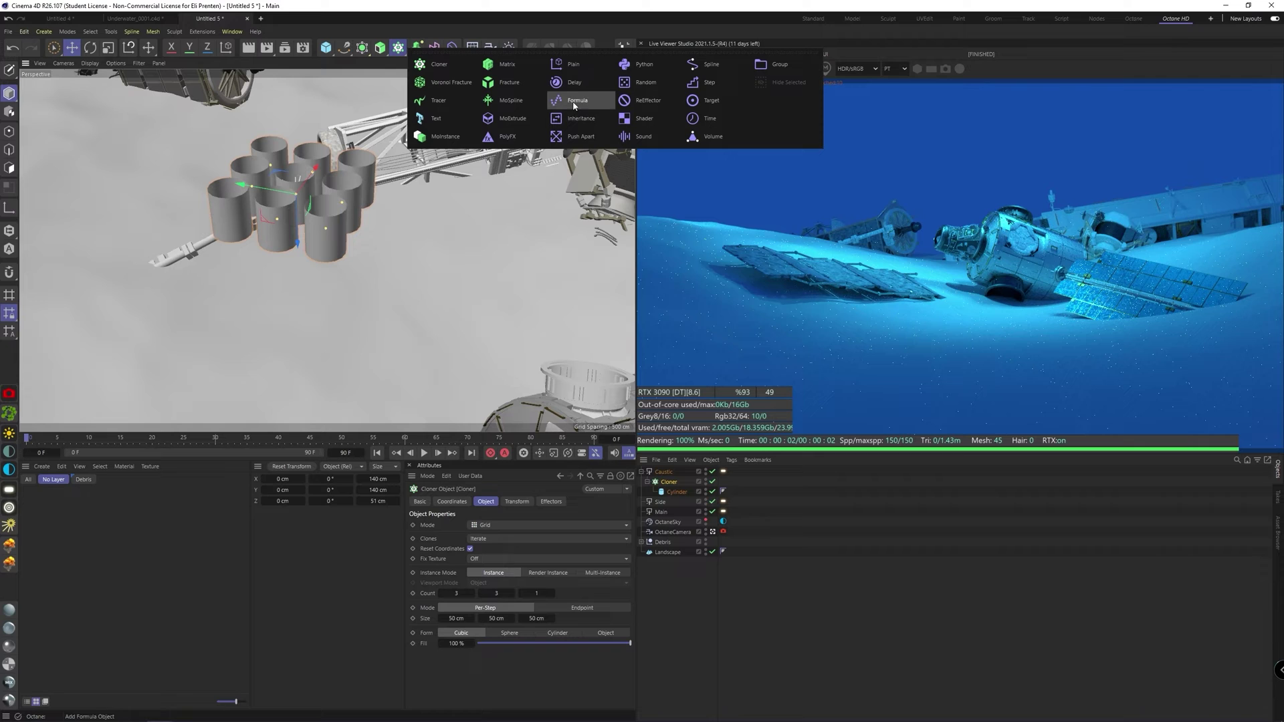
left_click(651, 125)
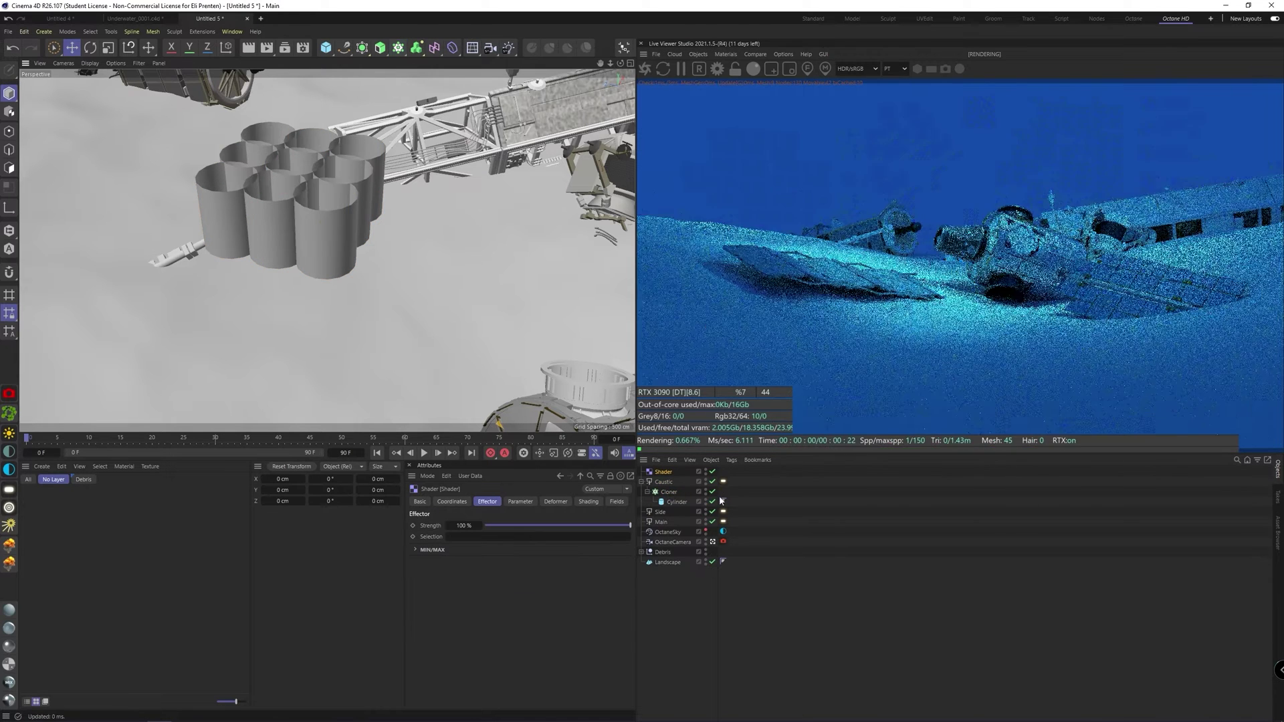
left_click(448, 535)
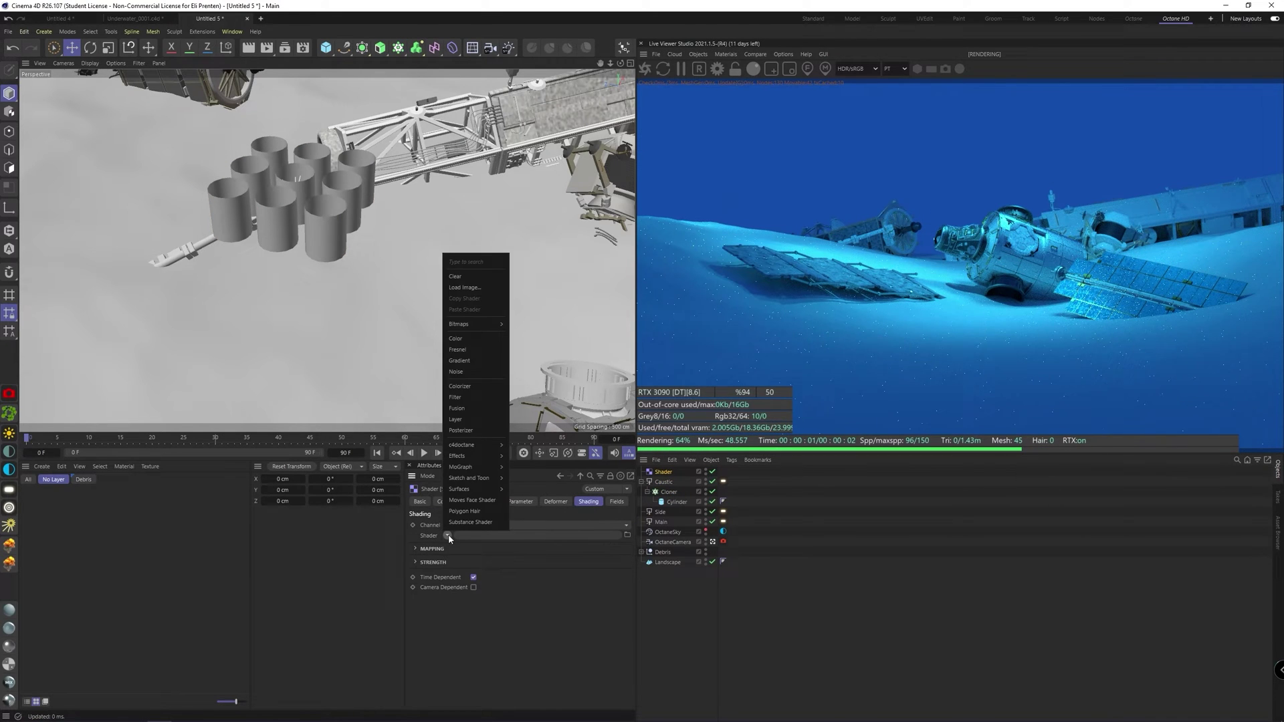
left_click(455, 371)
left_click(452, 561)
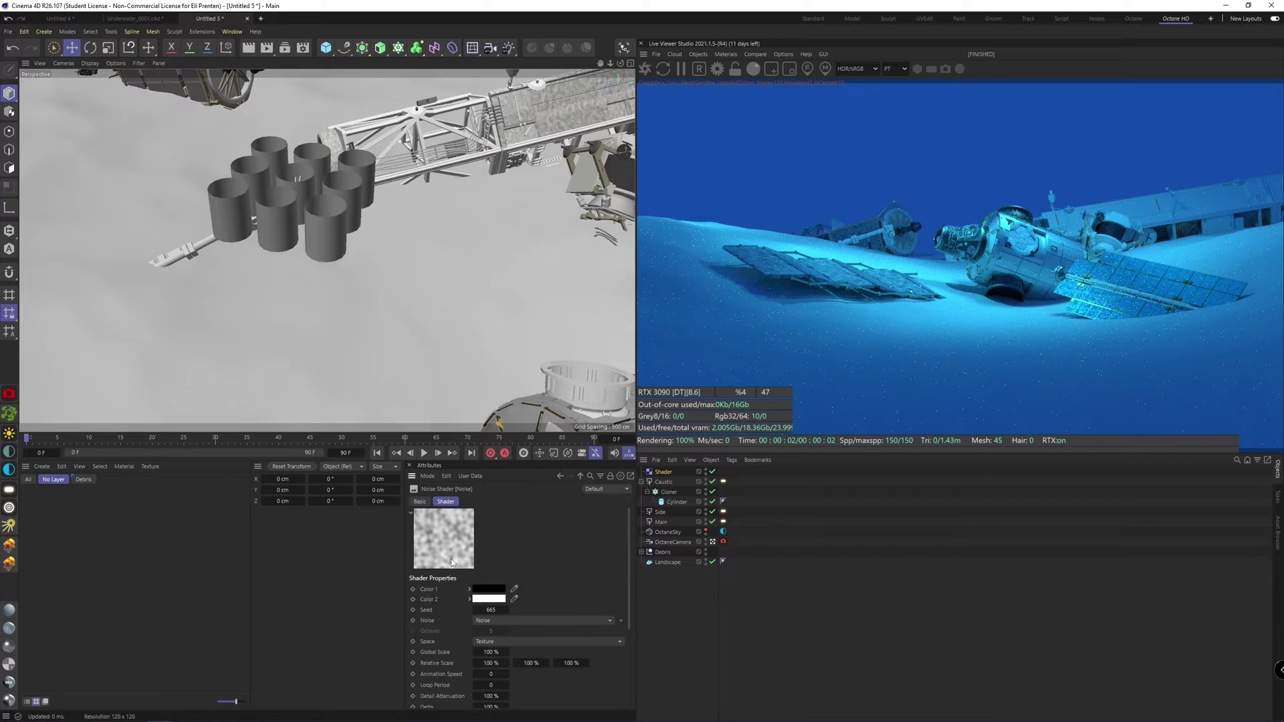
Give the effector's noise a 25% global scale, 40% contrast and an animation speed of 0.2
left_click(490, 653)
type("25")
key("Return")
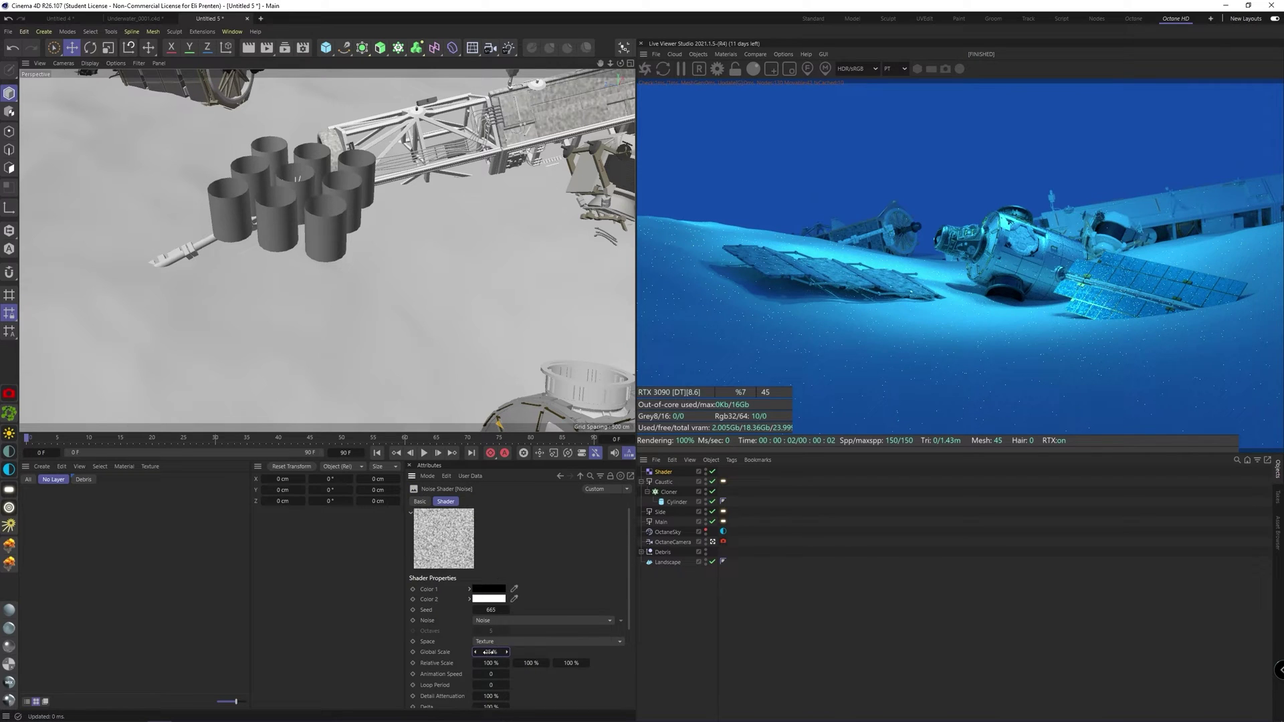
scroll(456, 653, "down", 4)
left_click(590, 672)
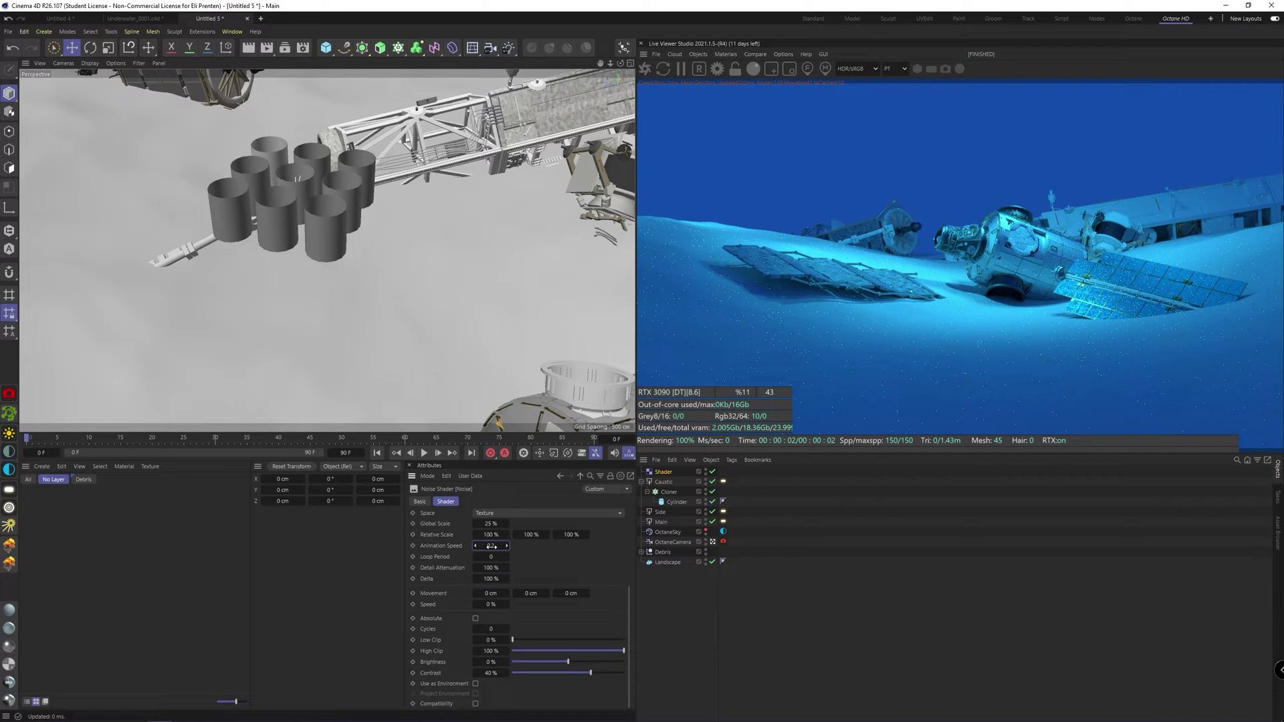
scroll(433, 596, "up", 4)
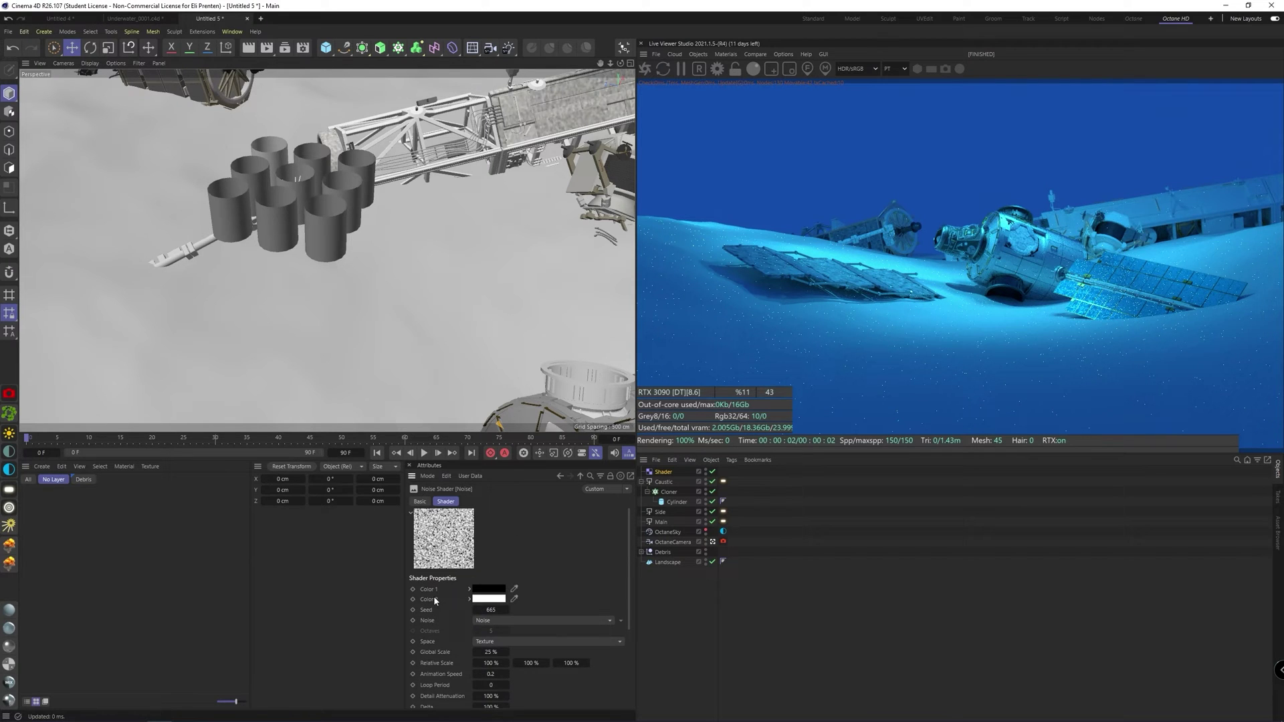
Make the Shader effector affect position instead of scale, with a Z offset of about 28 cm
left_click(580, 476)
left_click(507, 502)
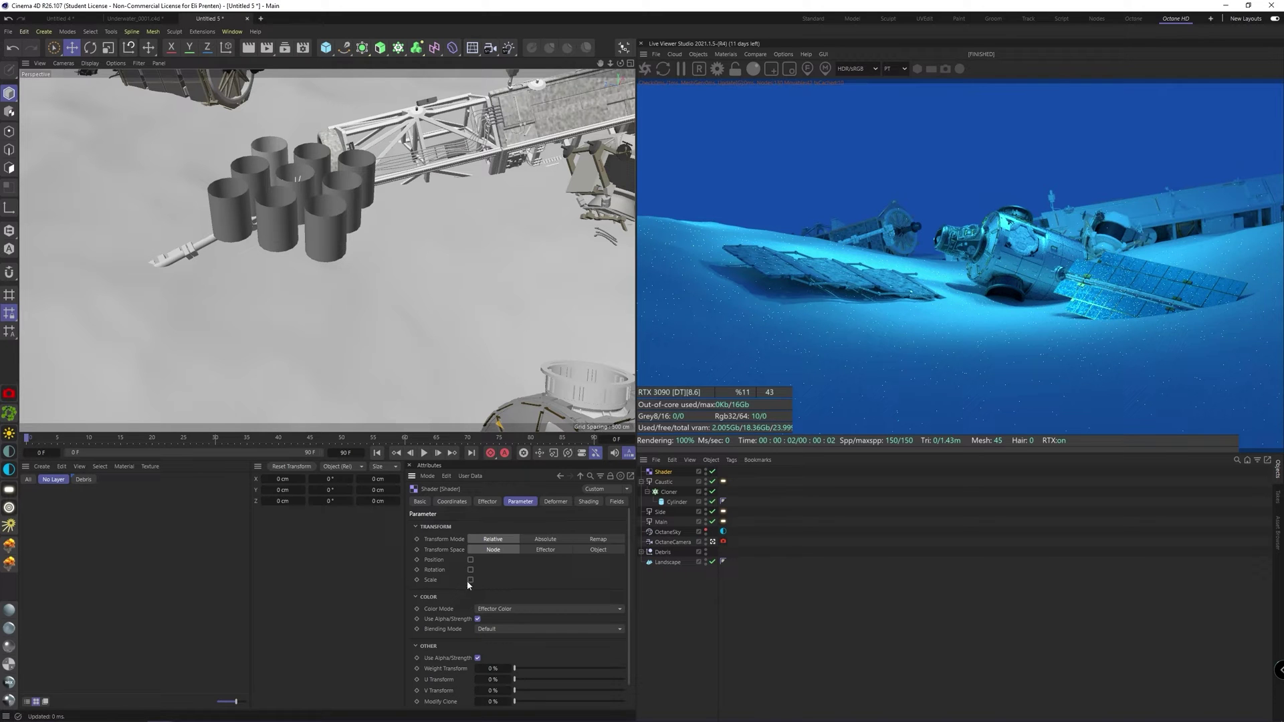
left_click(471, 560)
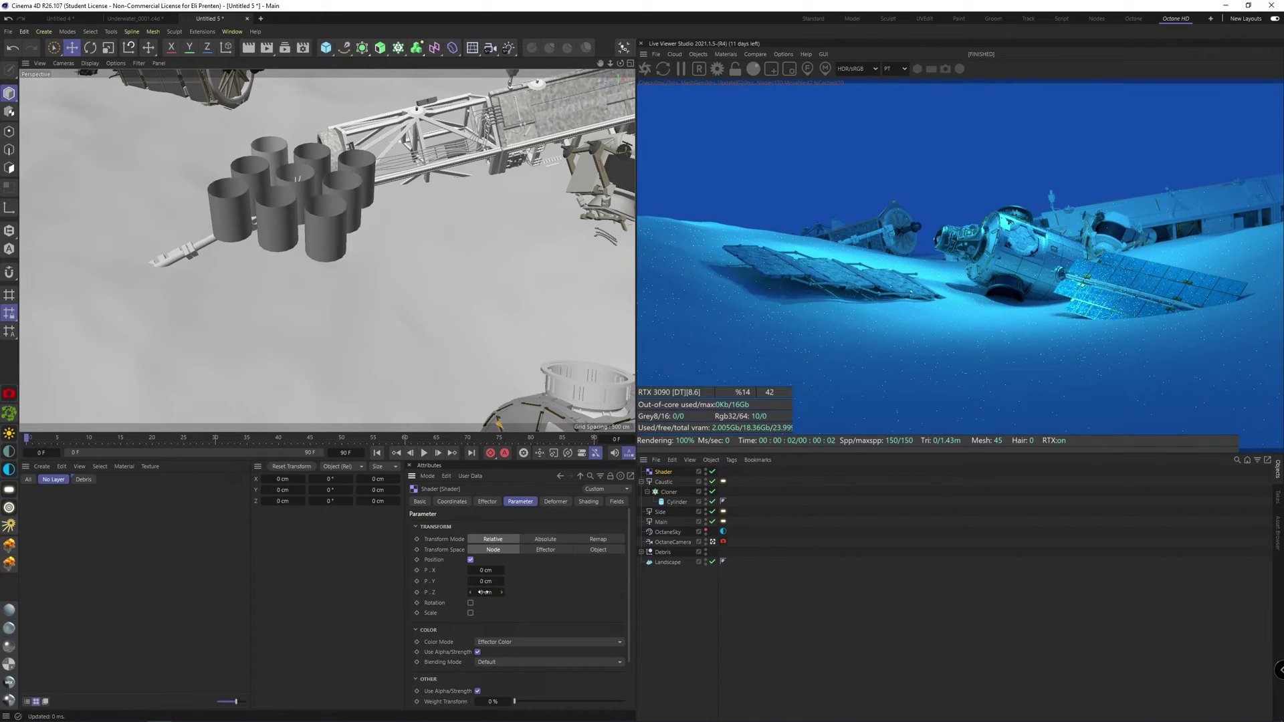
left_click_drag(483, 593, 457, 606)
Enable rotation on the Shader effector with H -20°, P -10° and B 0°
left_click(470, 604)
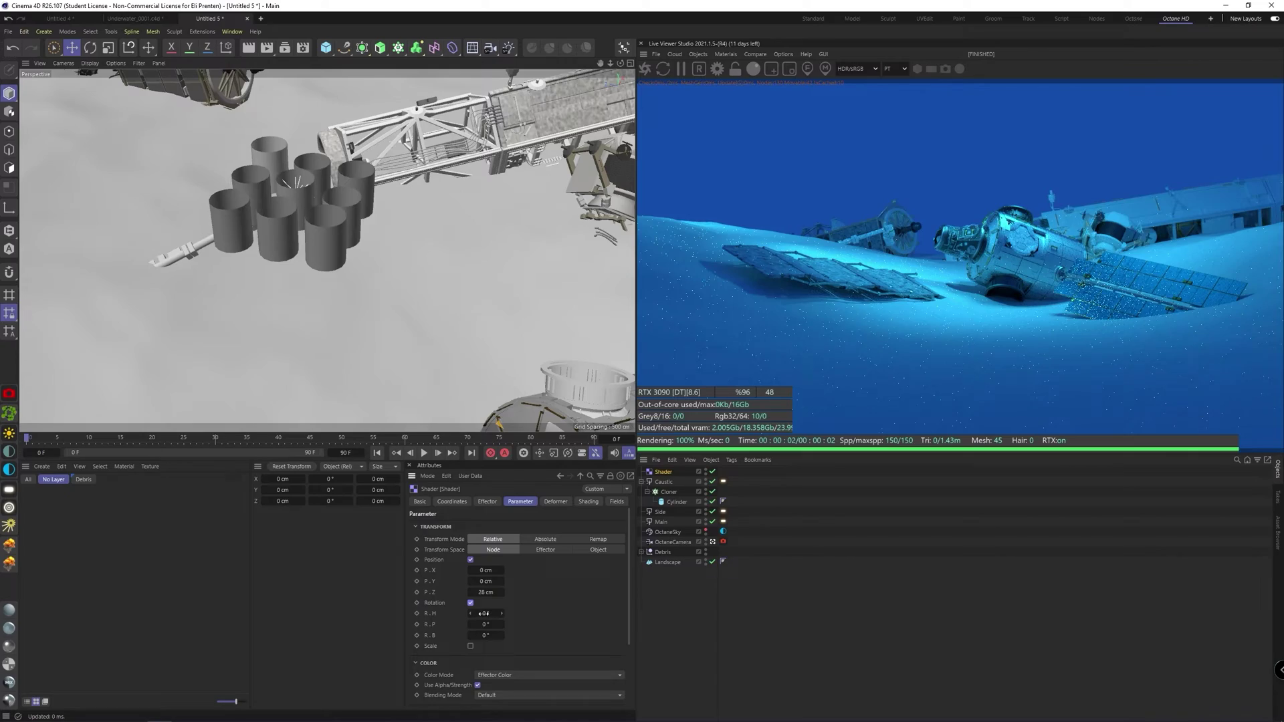
left_click_drag(483, 613, 563, 635)
double_click(486, 635)
type("0")
key("Return")
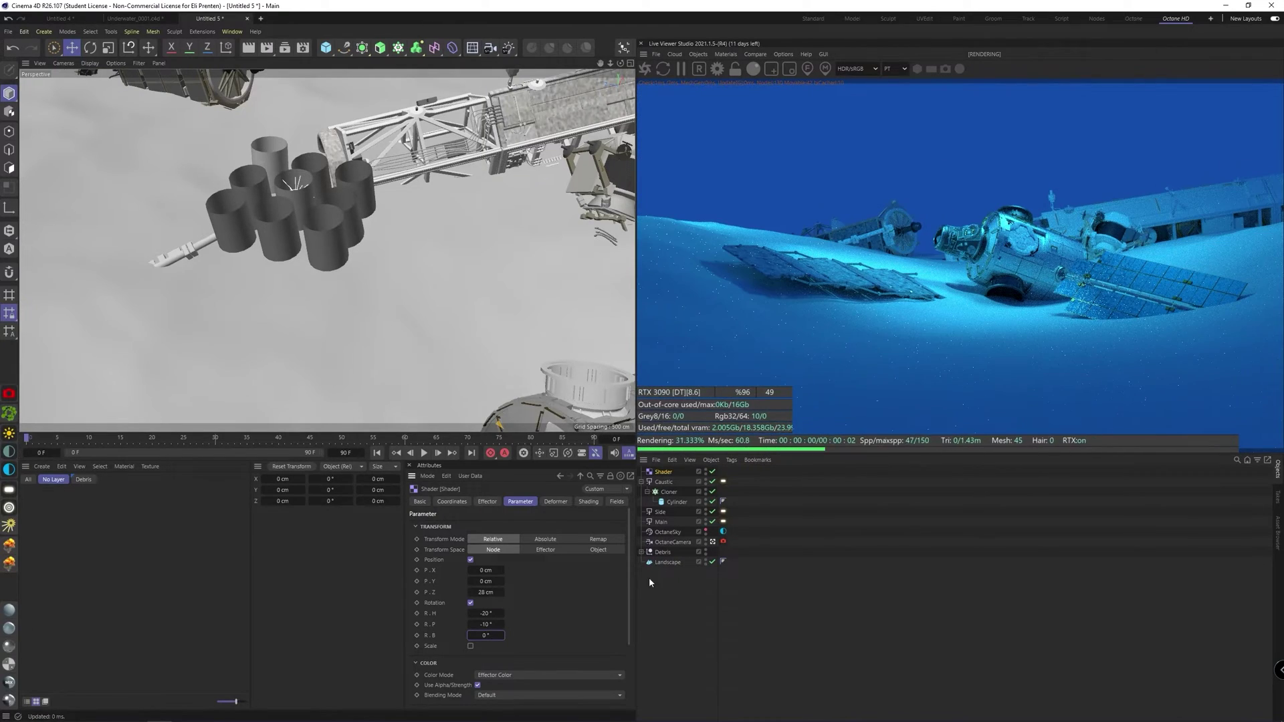
Add a second Shader effector to the cloner, using a Noise shader with a 50% global scale
left_click(668, 492)
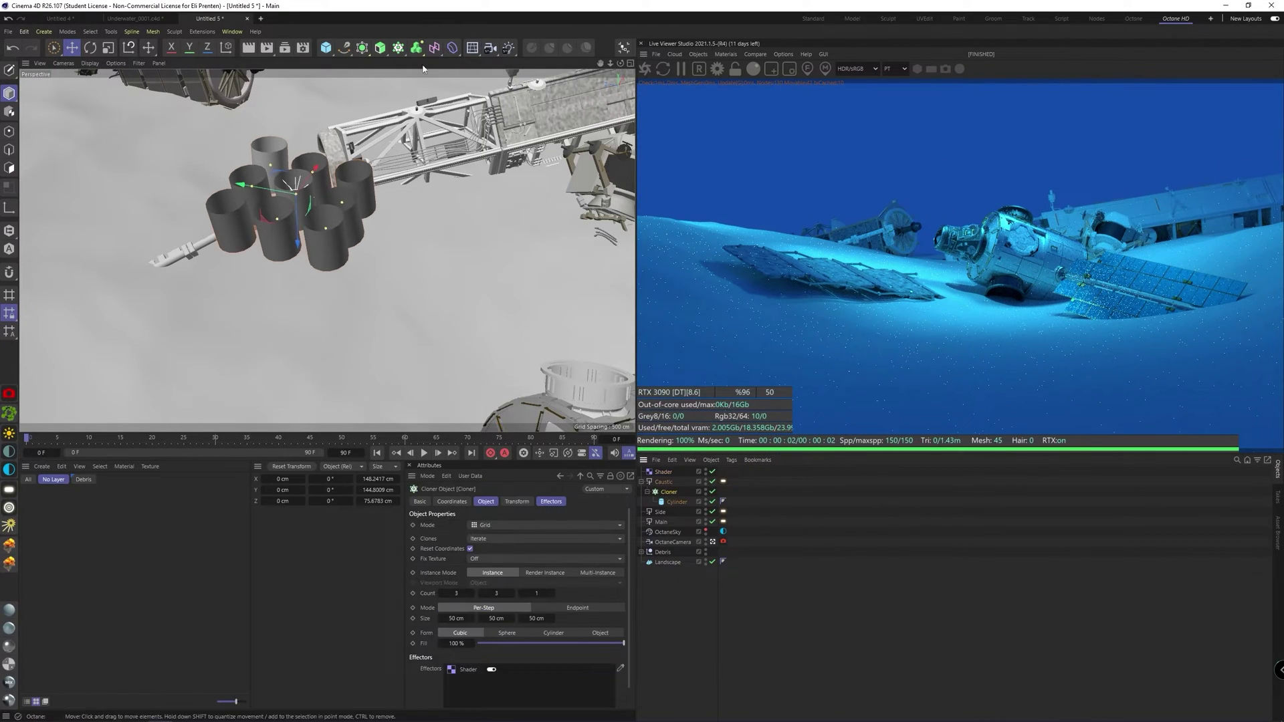
left_click(399, 49)
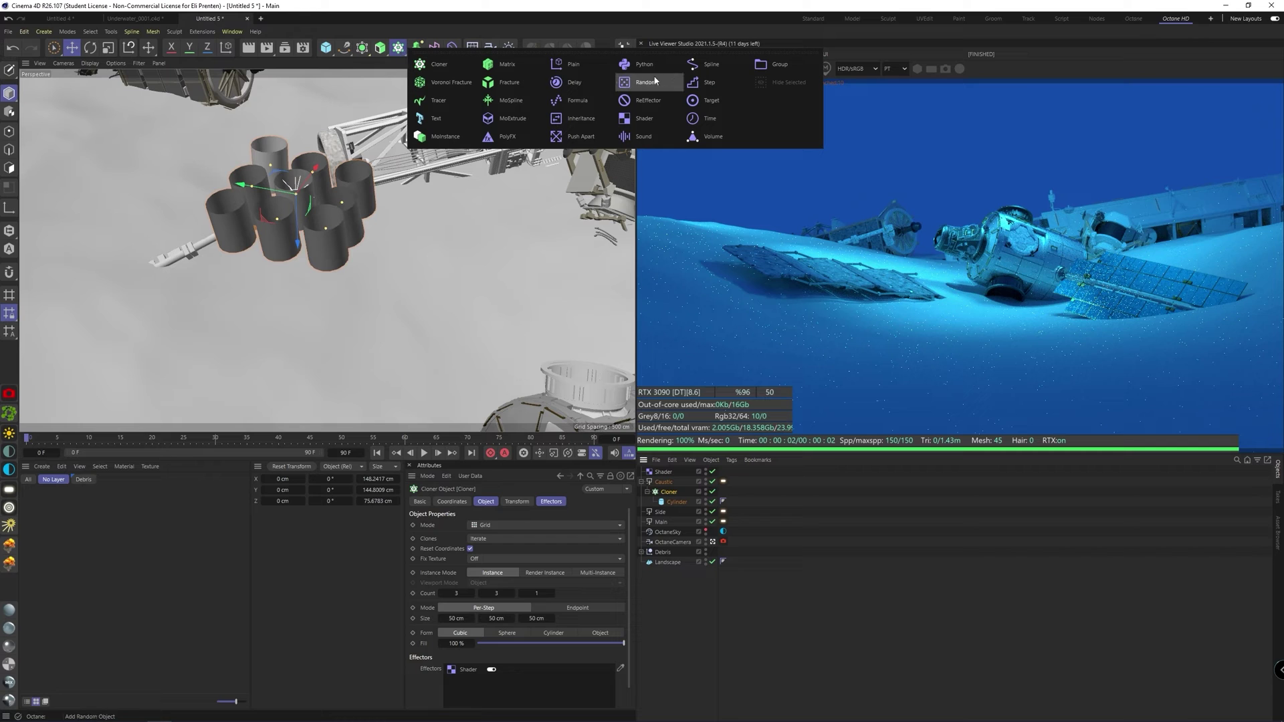
left_click(644, 118)
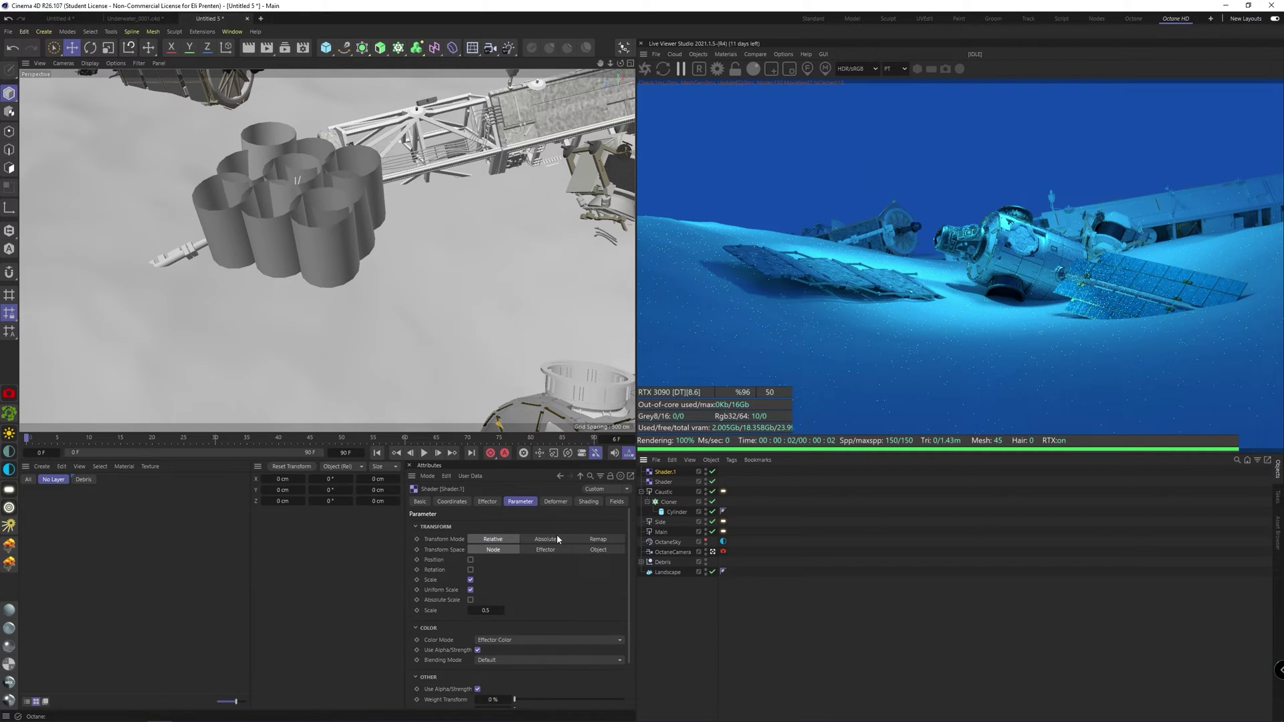
left_click(589, 502)
left_click(446, 535)
left_click(461, 372)
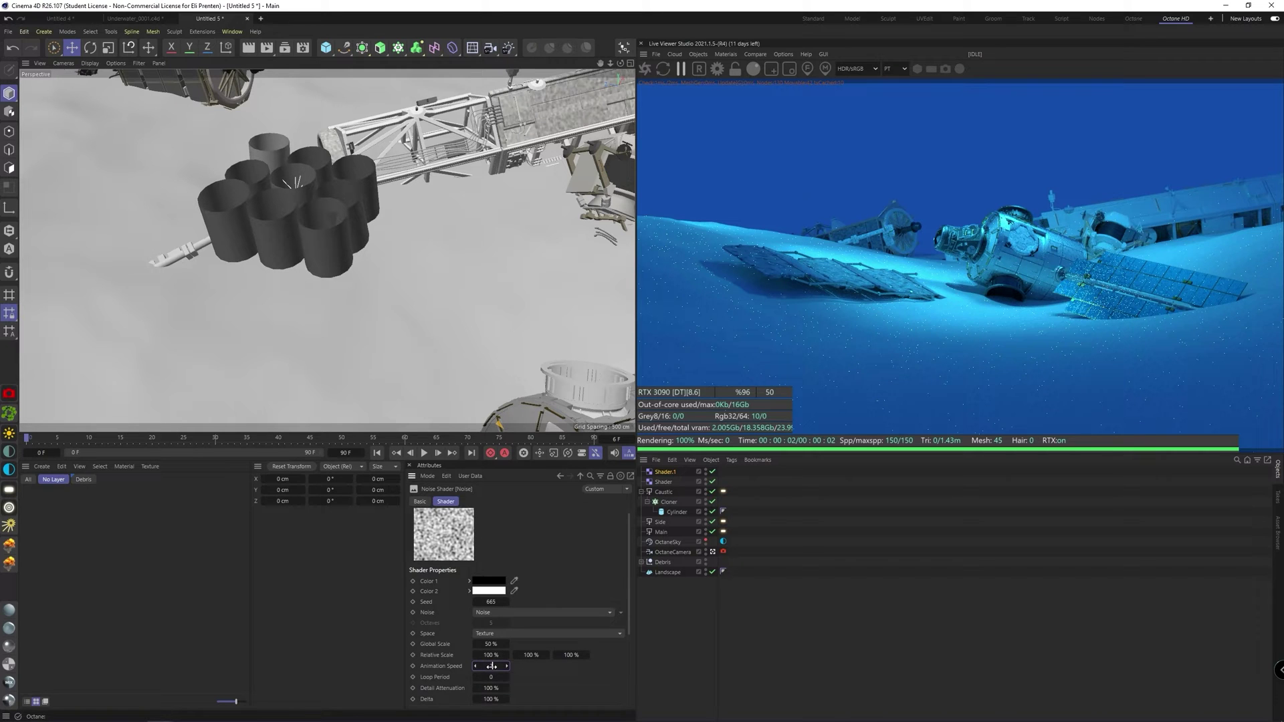
Make the second Shader effector affect only rotation, with H 32°, P 6° and B 0°, and play the animation
left_click(580, 476)
left_click(520, 501)
left_click(471, 580)
left_click(471, 570)
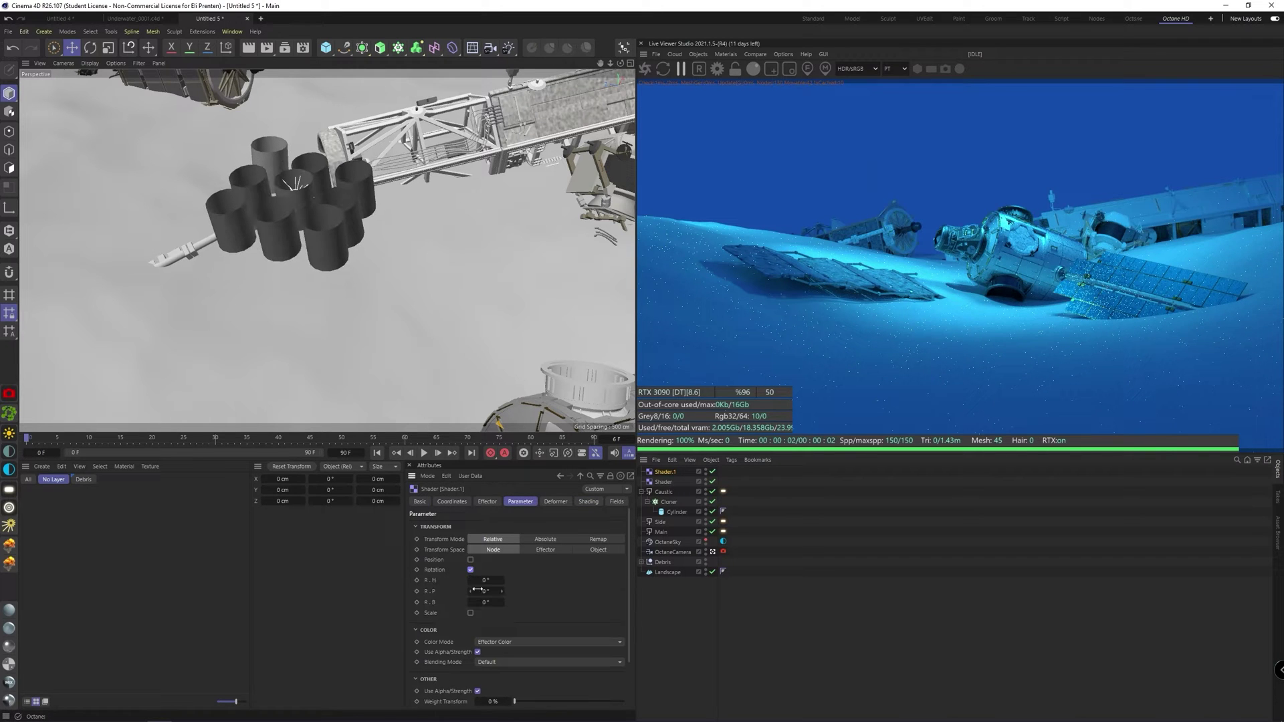
left_click_drag(476, 580, 498, 580)
left_click_drag(477, 603, 493, 591)
type("0")
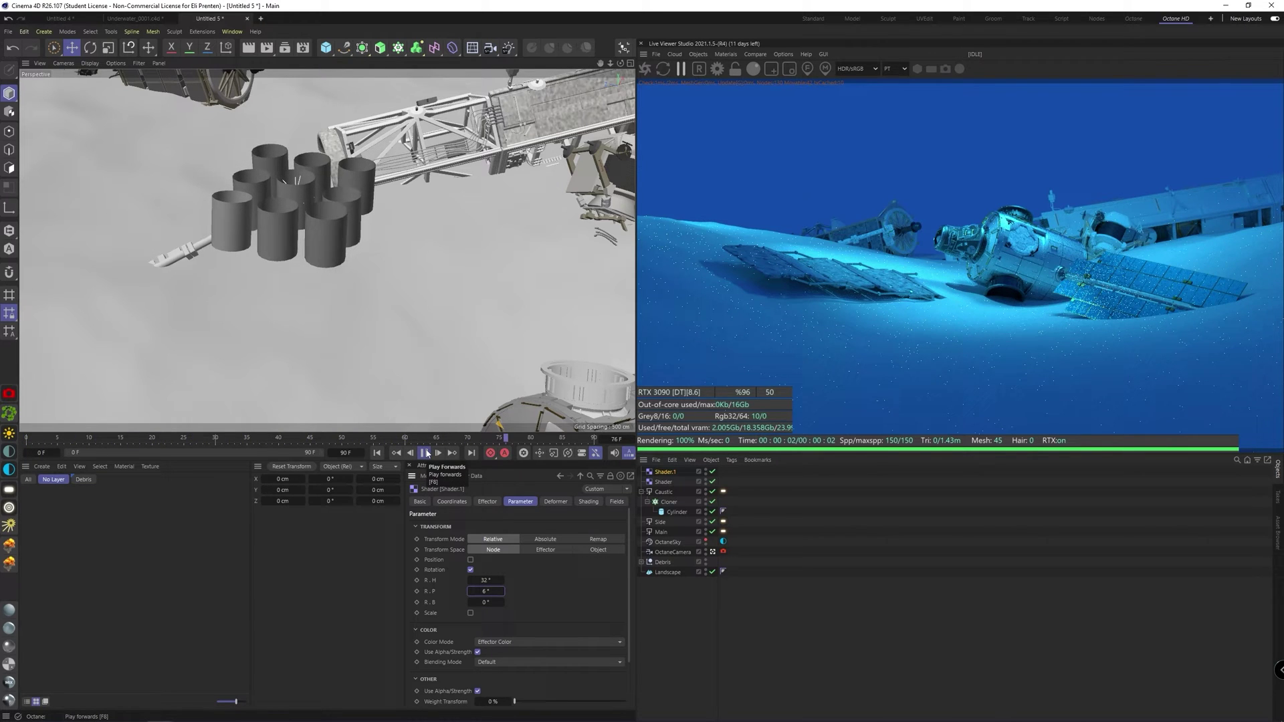
left_click(425, 453)
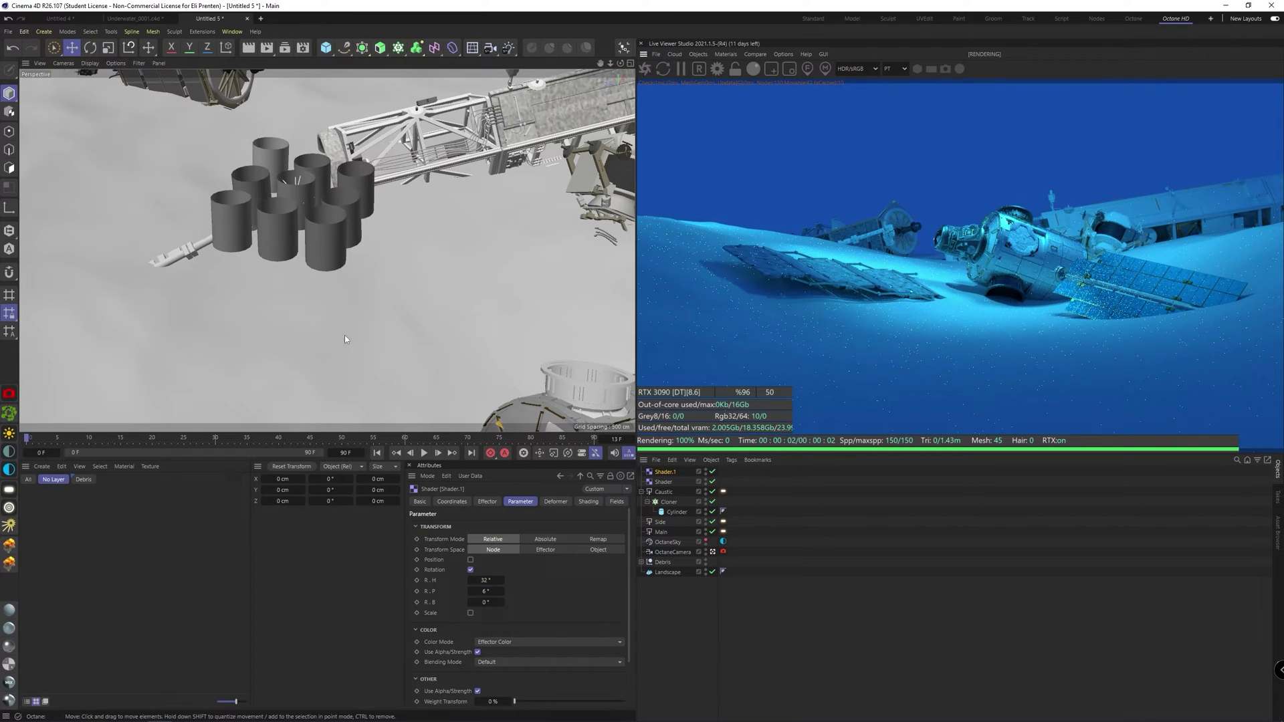
Move the cloner slightly down so the cylinders sit below the Caustic light
left_click(663, 493)
left_click(669, 502)
left_click_drag(298, 243, 299, 282)
Move the Caustic light to about X -785, Y 1799, Z 887 cm and open its Octane light settings
left_click(671, 494)
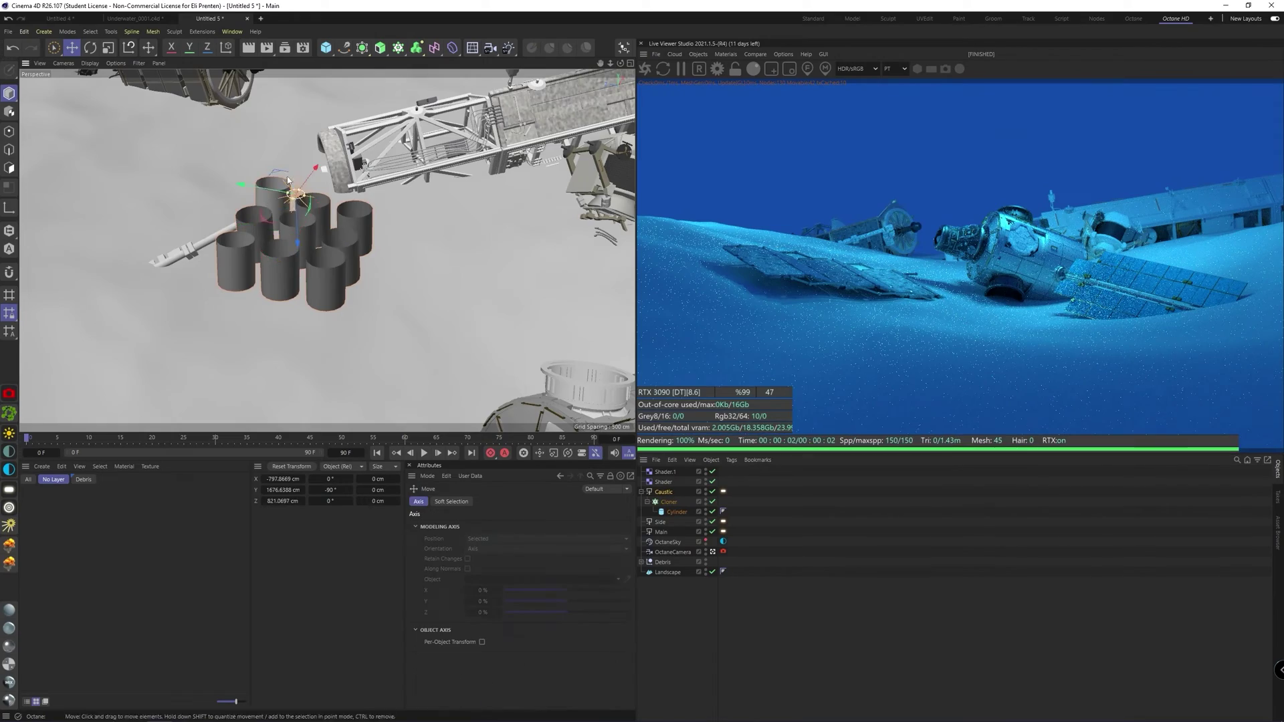
mouse_move(282, 183)
left_mouse_down()
mouse_move(234, 43)
mouse_move(176, 284)
mouse_move(128, 166)
mouse_move(310, 168)
mouse_move(228, 162)
left_mouse_up()
left_click_drag(249, 260, 267, 200, "alt")
scroll(263, 202, "down", 5)
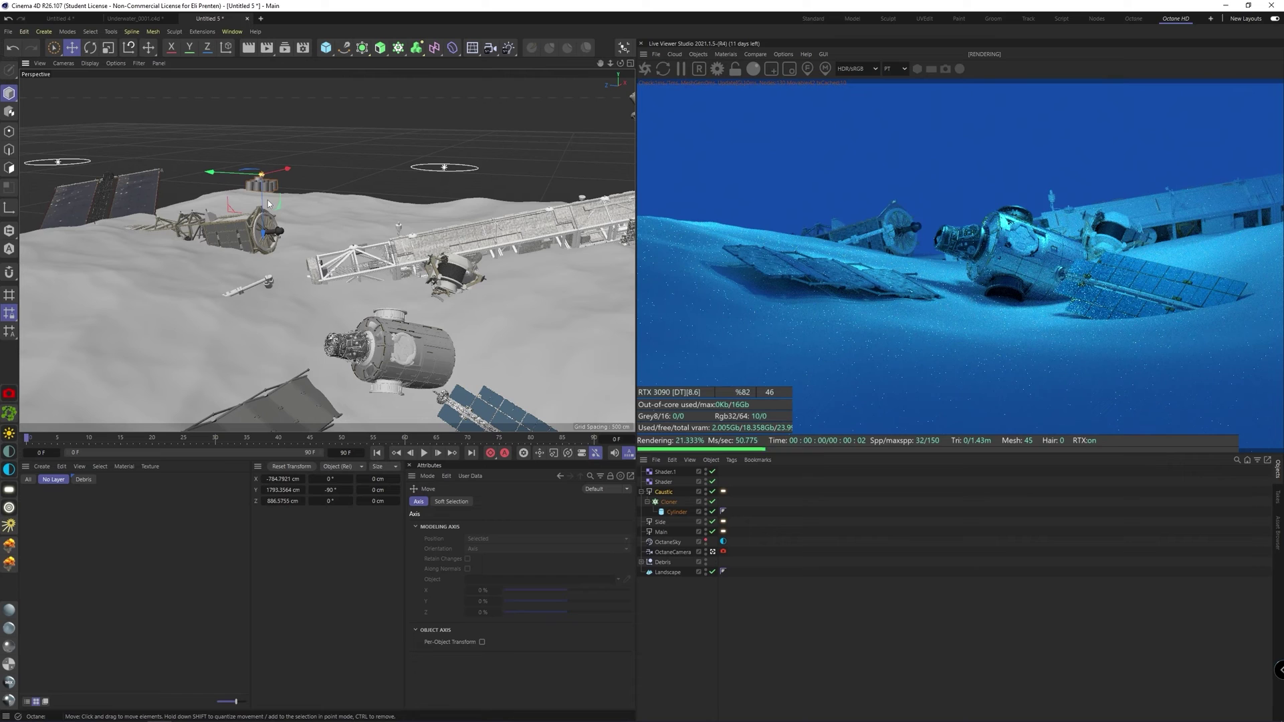
left_click(723, 492)
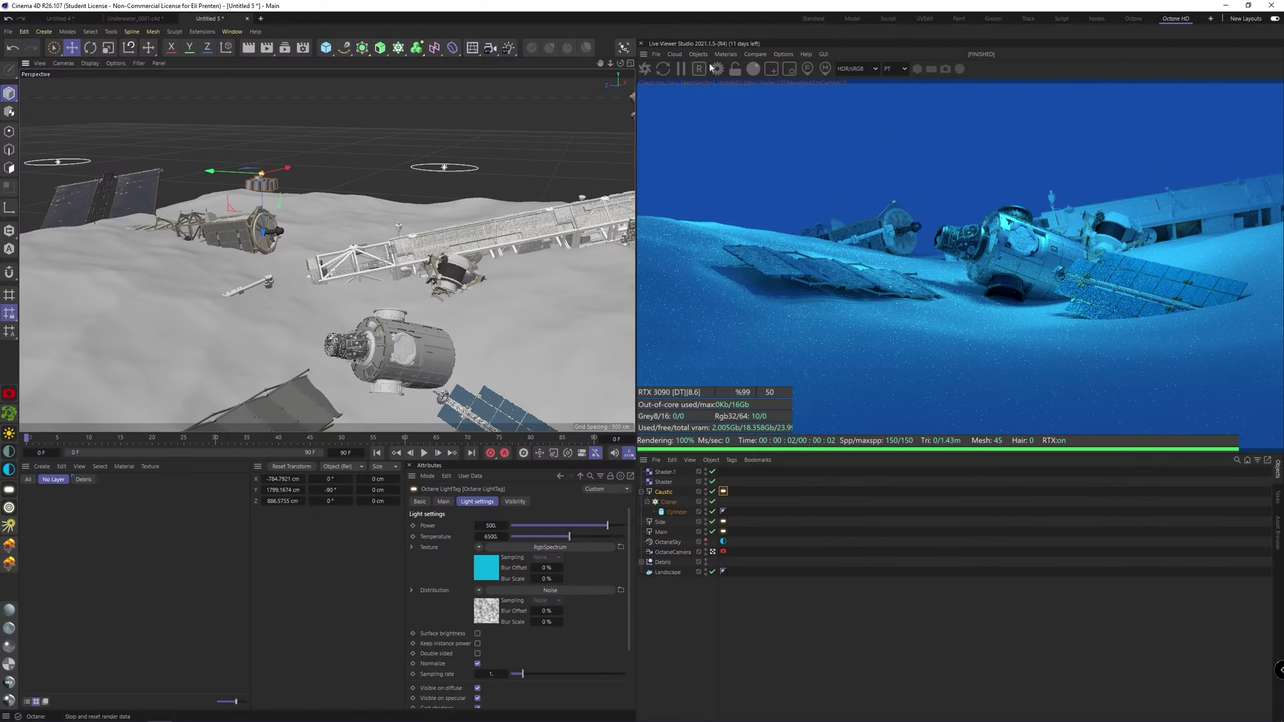
Set the Octane path tracing kernel to 500 max samples and a GI clamp of 1
left_click(714, 67)
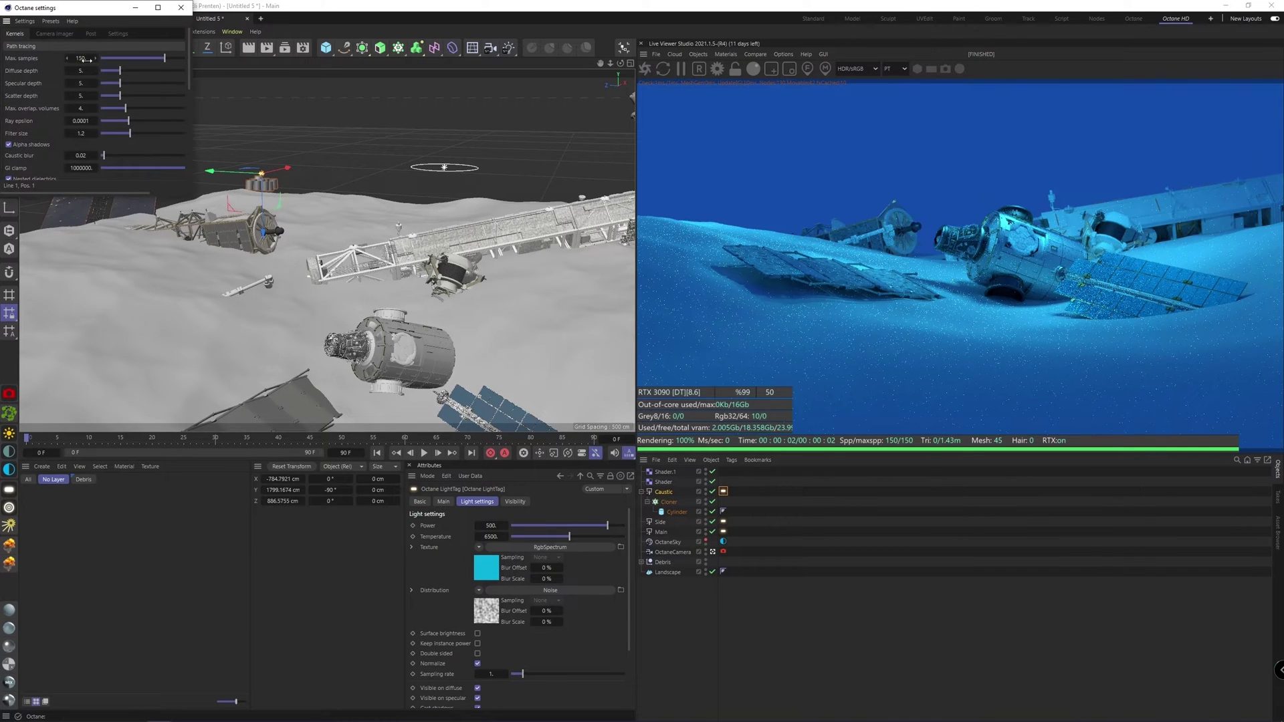
type("500")
key("Return")
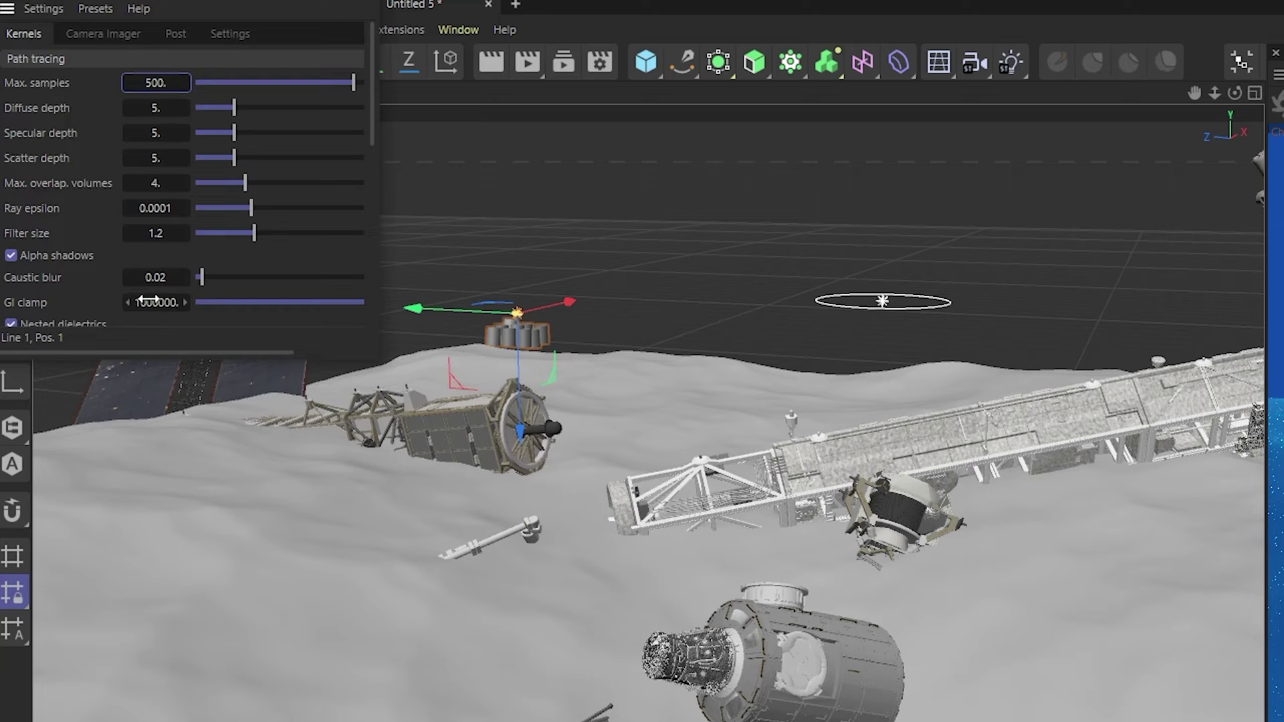
left_click(91, 168)
type("1")
key("Return")
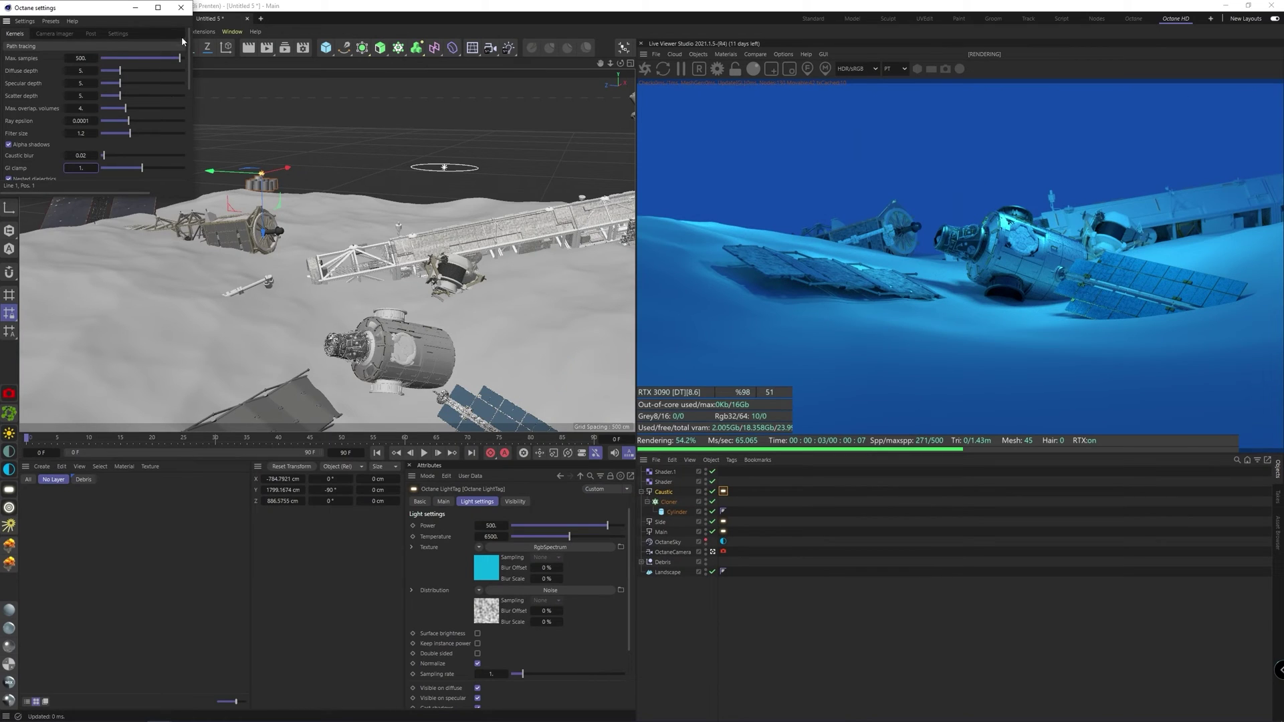
left_click(186, 9)
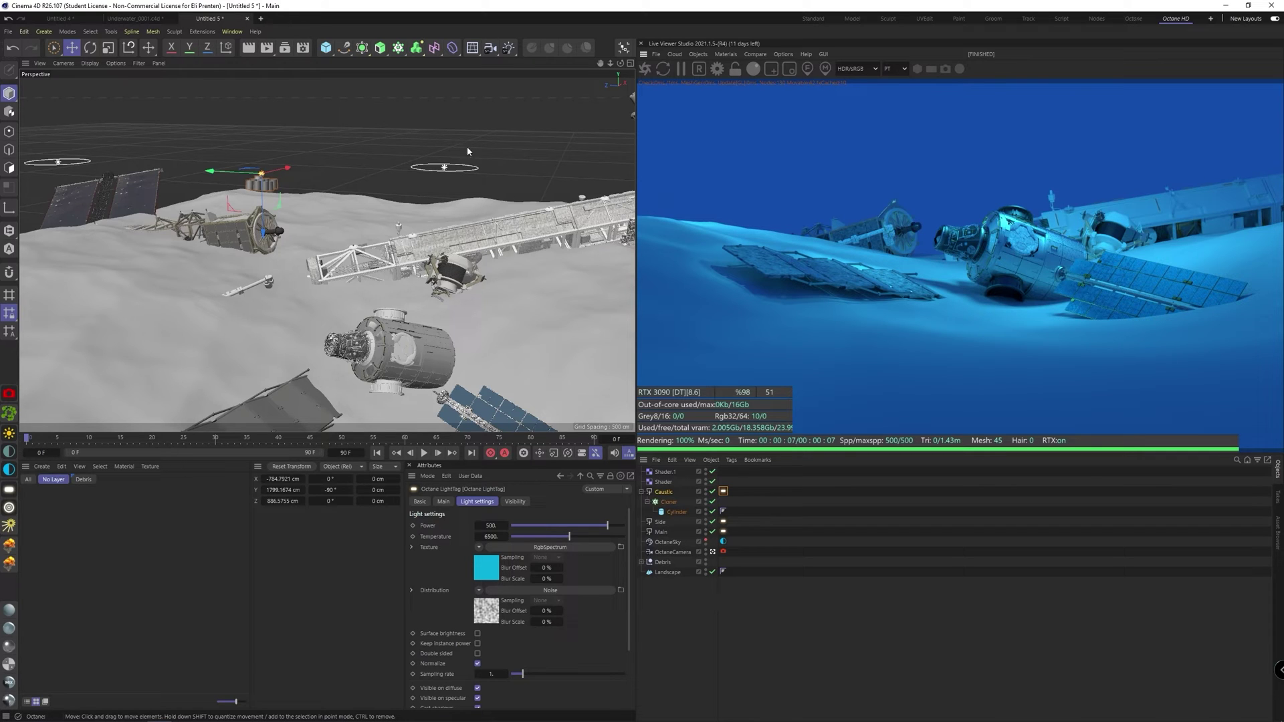
Add an Octane fog volume and raise its editor voxel size to about 7875 cm
left_click(9, 545)
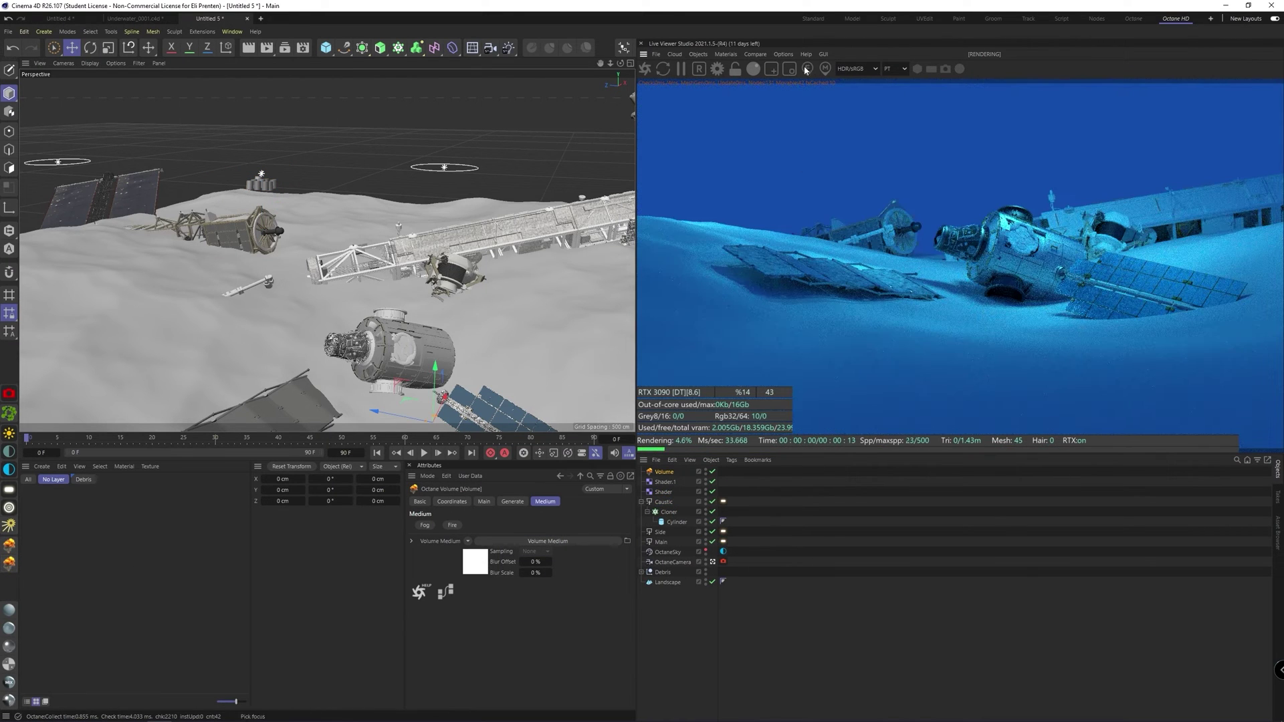
left_click(698, 54)
left_click(712, 333)
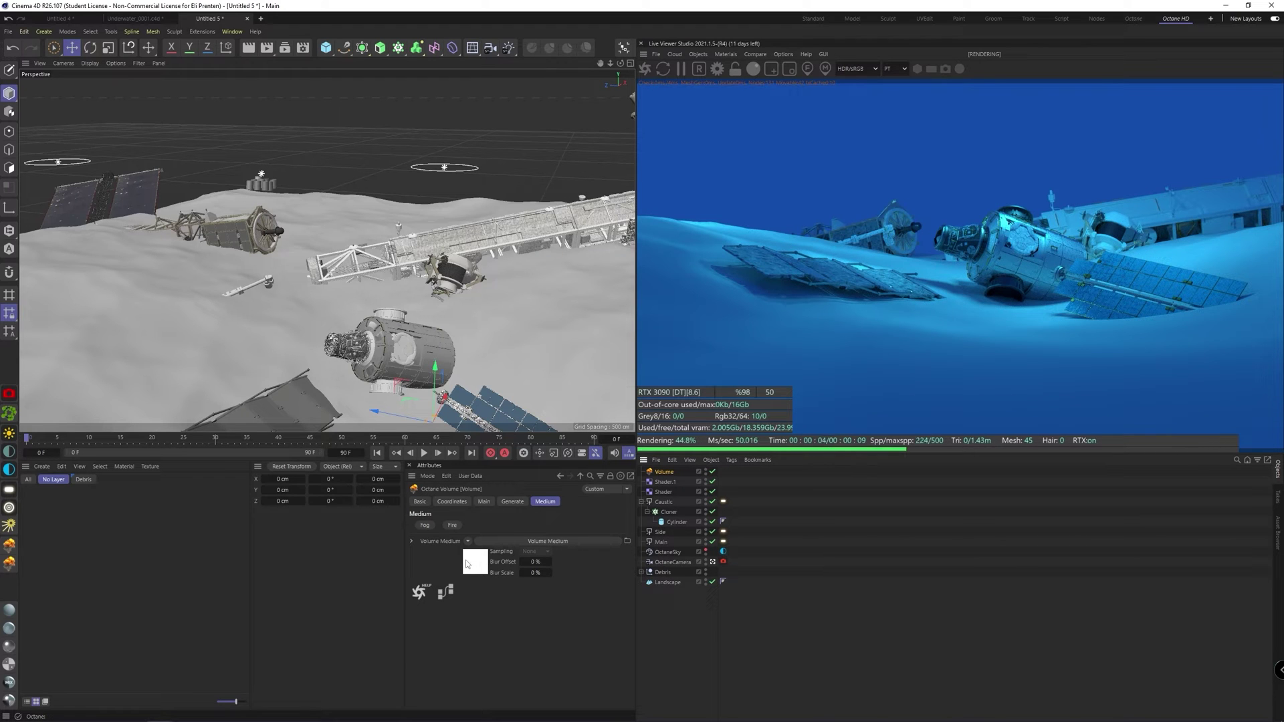
left_click(509, 502)
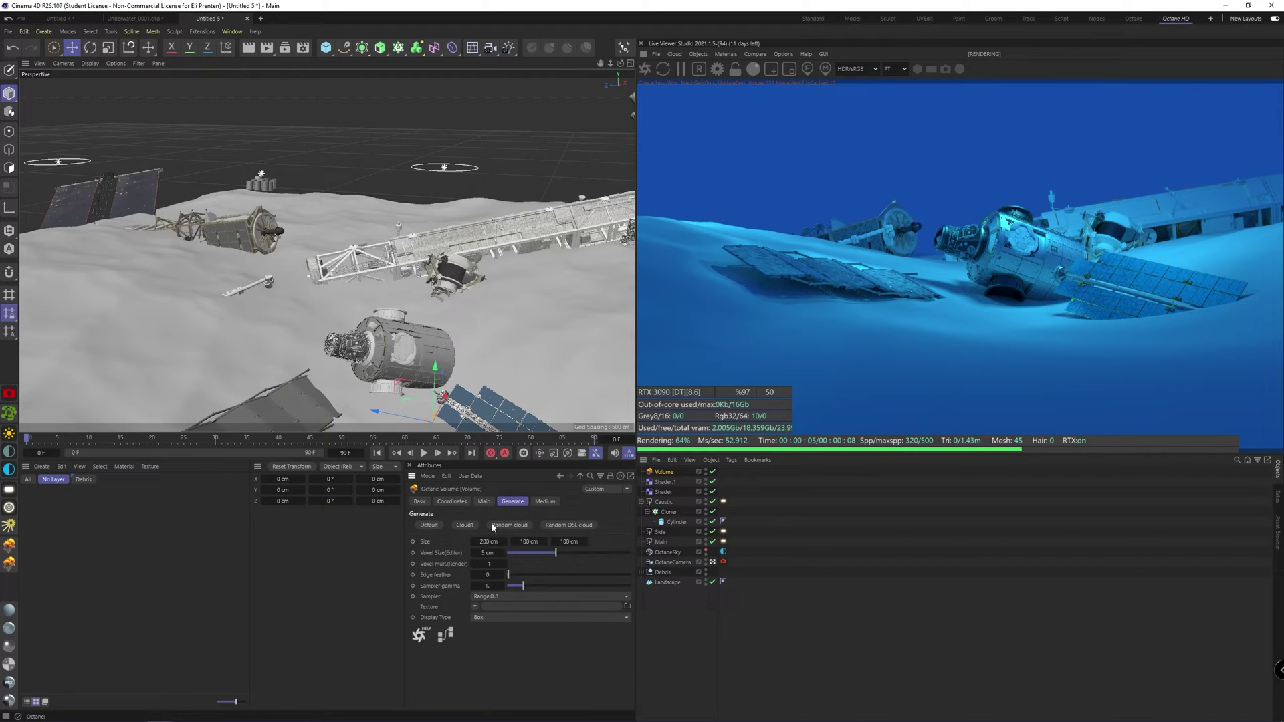
left_click_drag(486, 554, 475, 507)
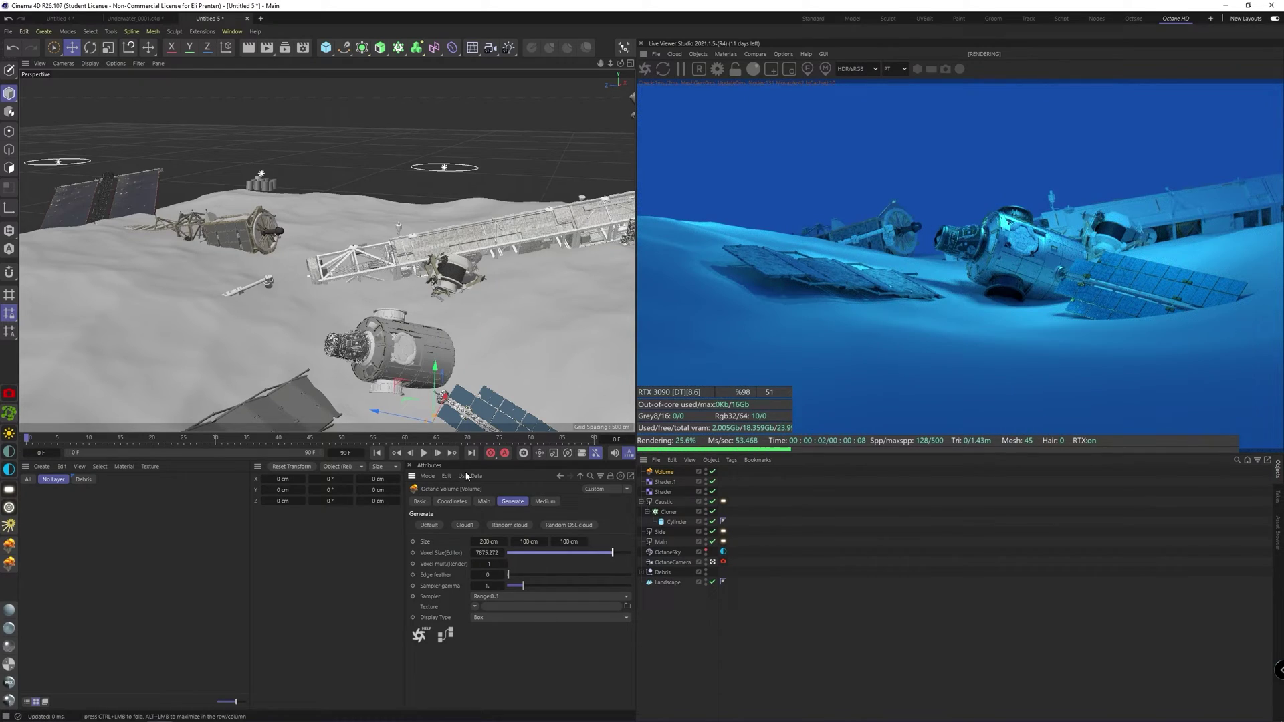
Raise the volume to about Y 837 cm and set its size to 5700 × 1250 × 3600 cm
left_click_drag(435, 383, 442, 278)
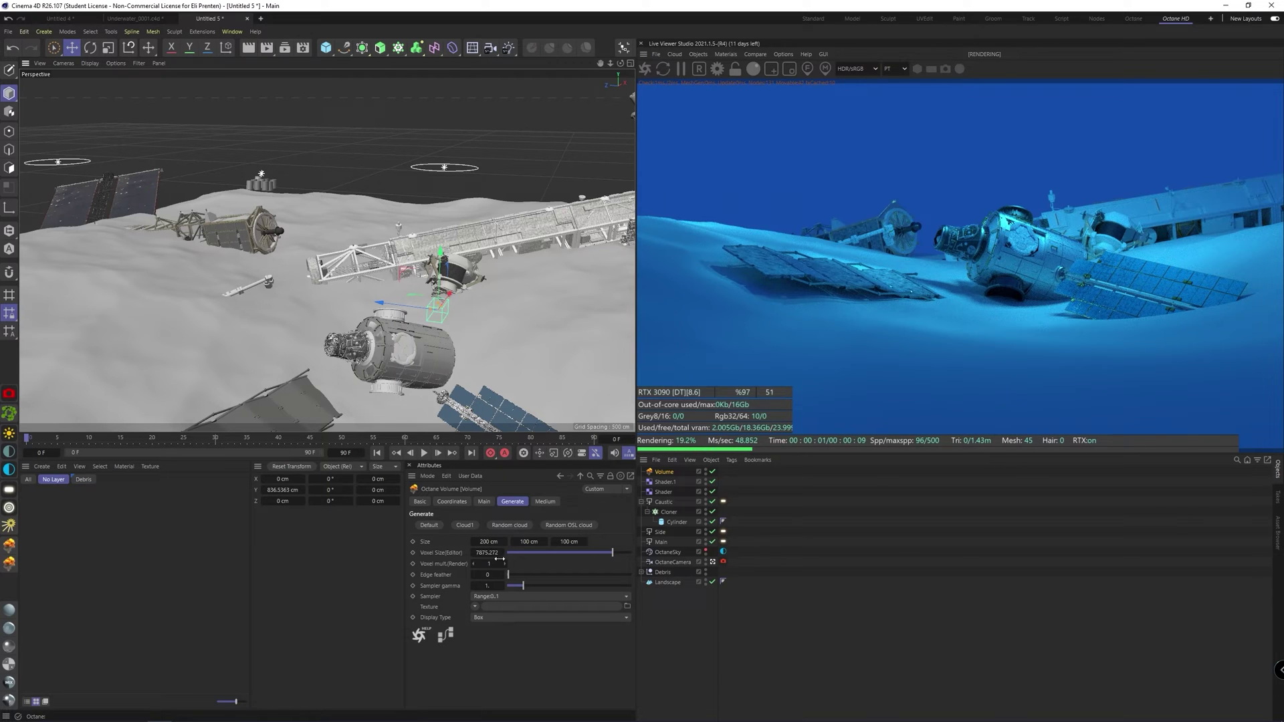
left_click(488, 542)
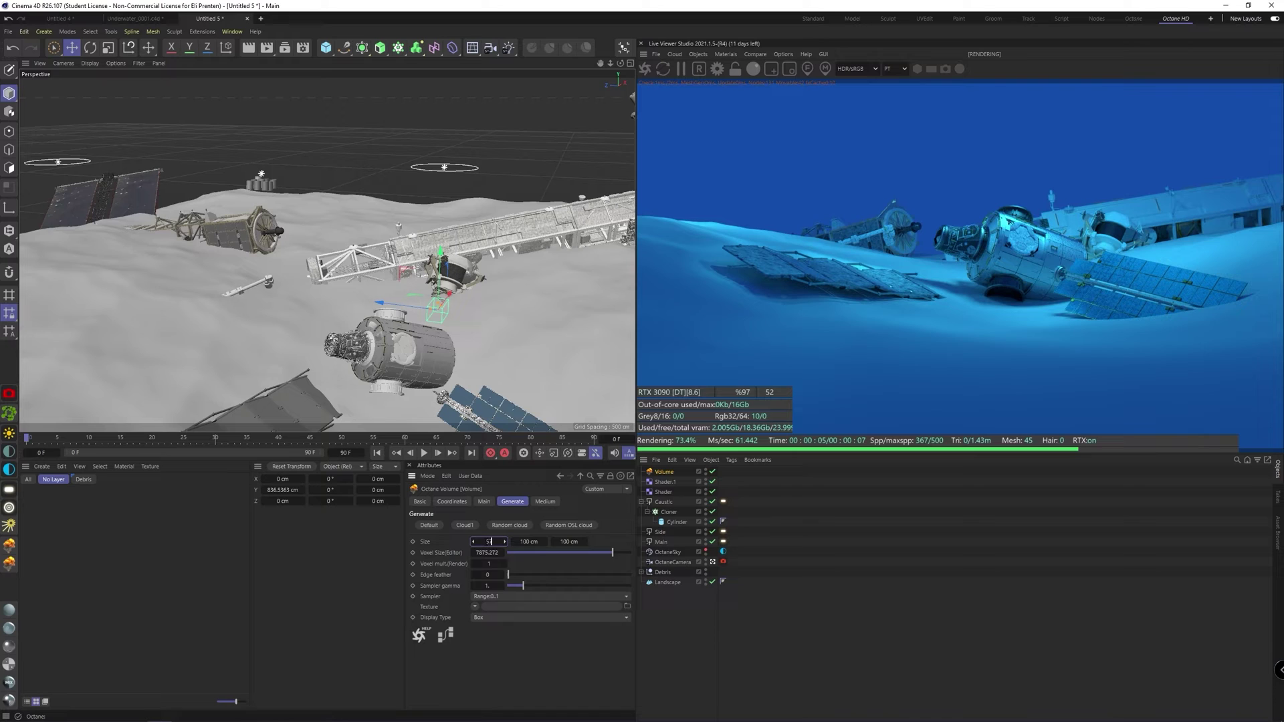
key("Tab")
type("1250")
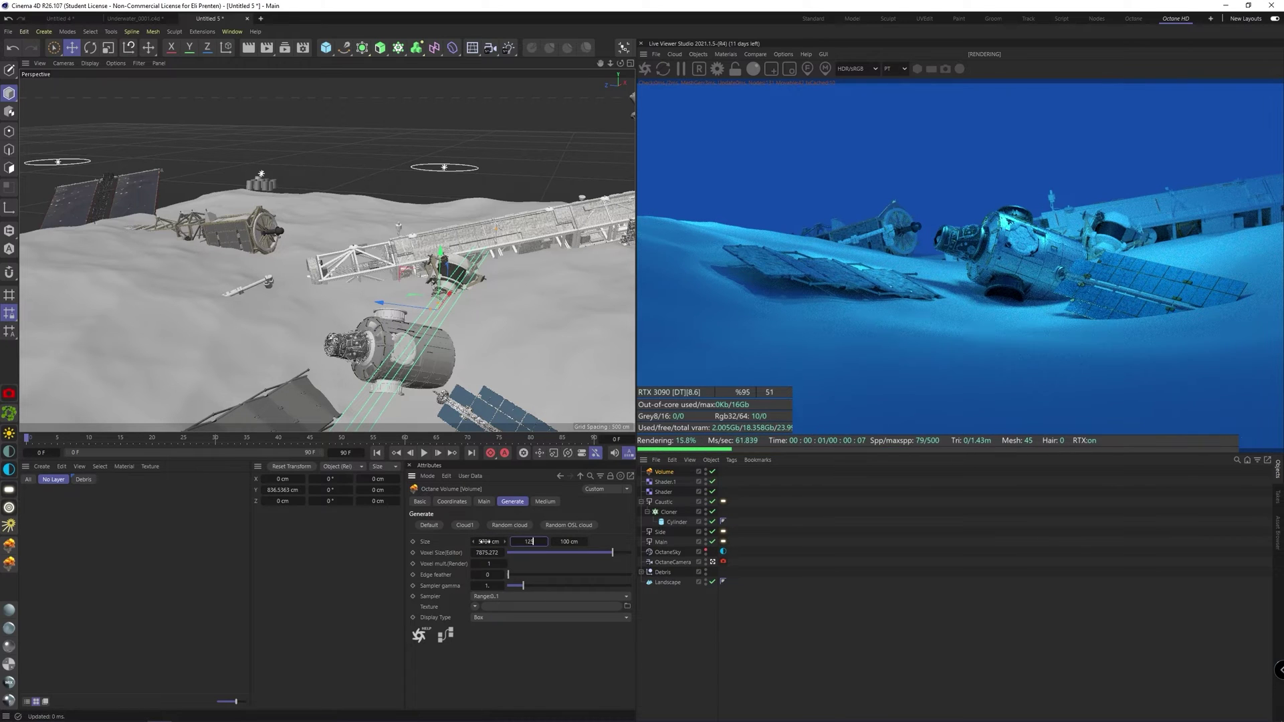
key("Tab")
type("3600")
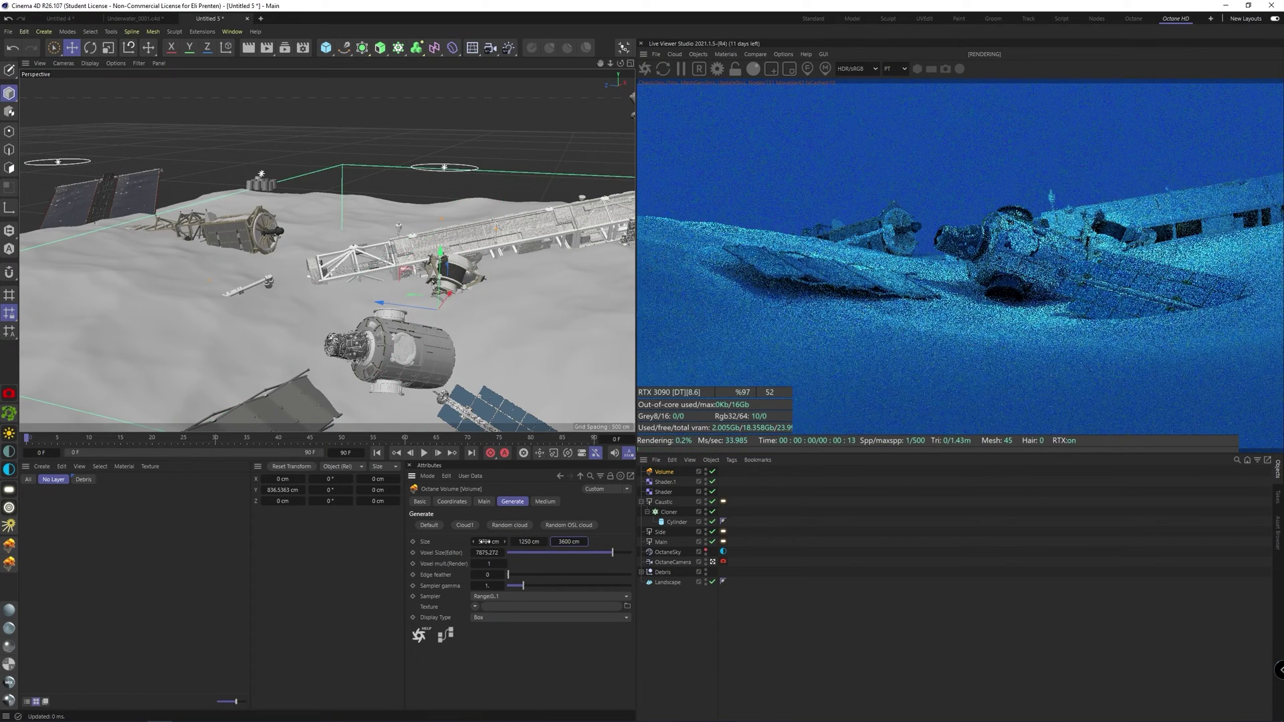
key("Return")
Extend the volume upwards to a height of about 2026 cm, centred at about Y 1080 cm, and set its editor voxel size to 100 cm
scroll(408, 268, "down", 5)
mouse_move(408, 267)
left_mouse_down("alt")
mouse_move(354, 245)
mouse_move(422, 224)
mouse_move(422, 267)
mouse_move(477, 252)
mouse_move(417, 280)
mouse_move(417, 246)
left_mouse_up("alt")
left_click_drag(414, 232, 414, 204)
left_click_drag(336, 236, 372, 234, "alt")
scroll(373, 234, "up", 4)
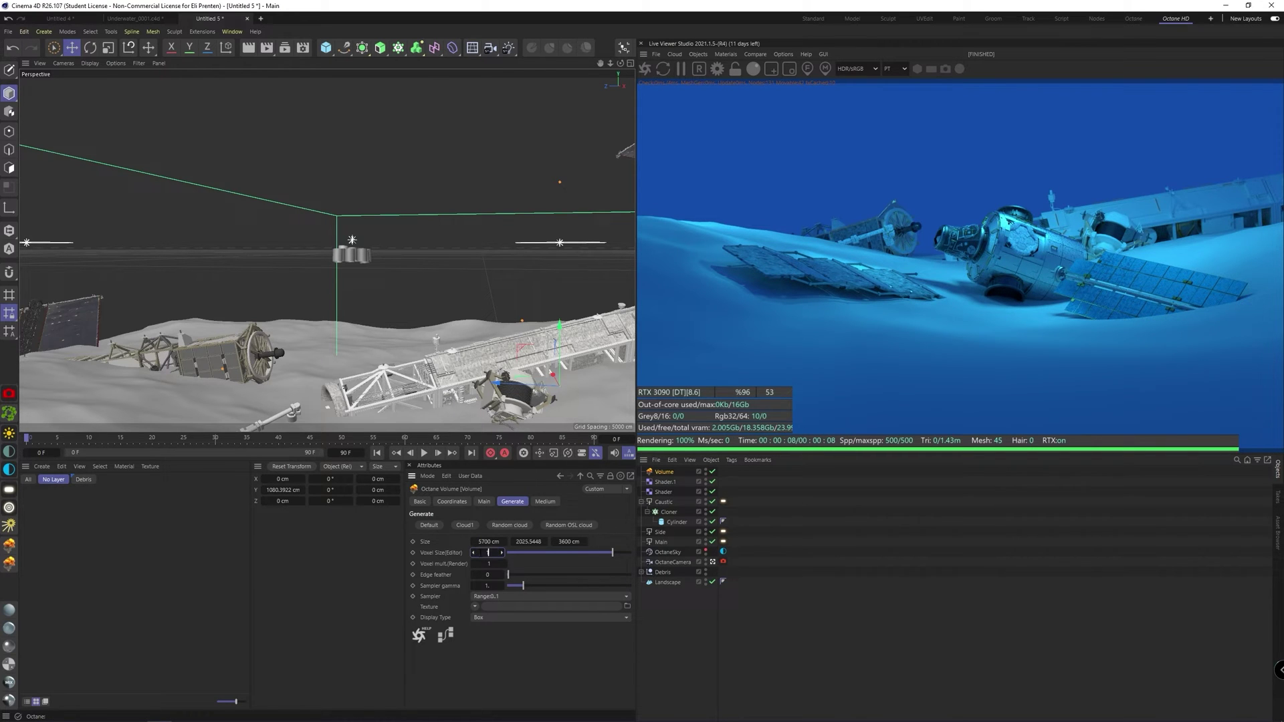
left_click_drag(488, 553, 479, 553)
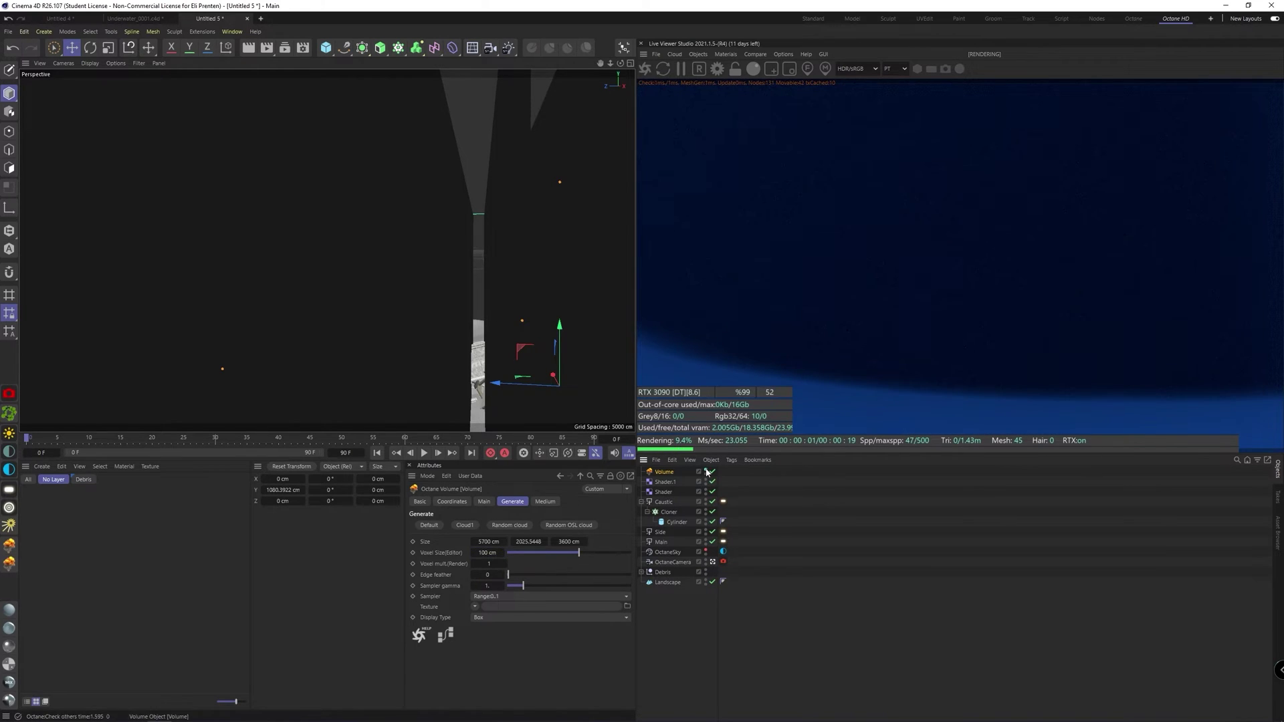
Enlarge the volume to about 7881 cm in X and 5171 cm in Z, shift it to about X -1204 cm and hide it in the viewport
left_click(706, 472)
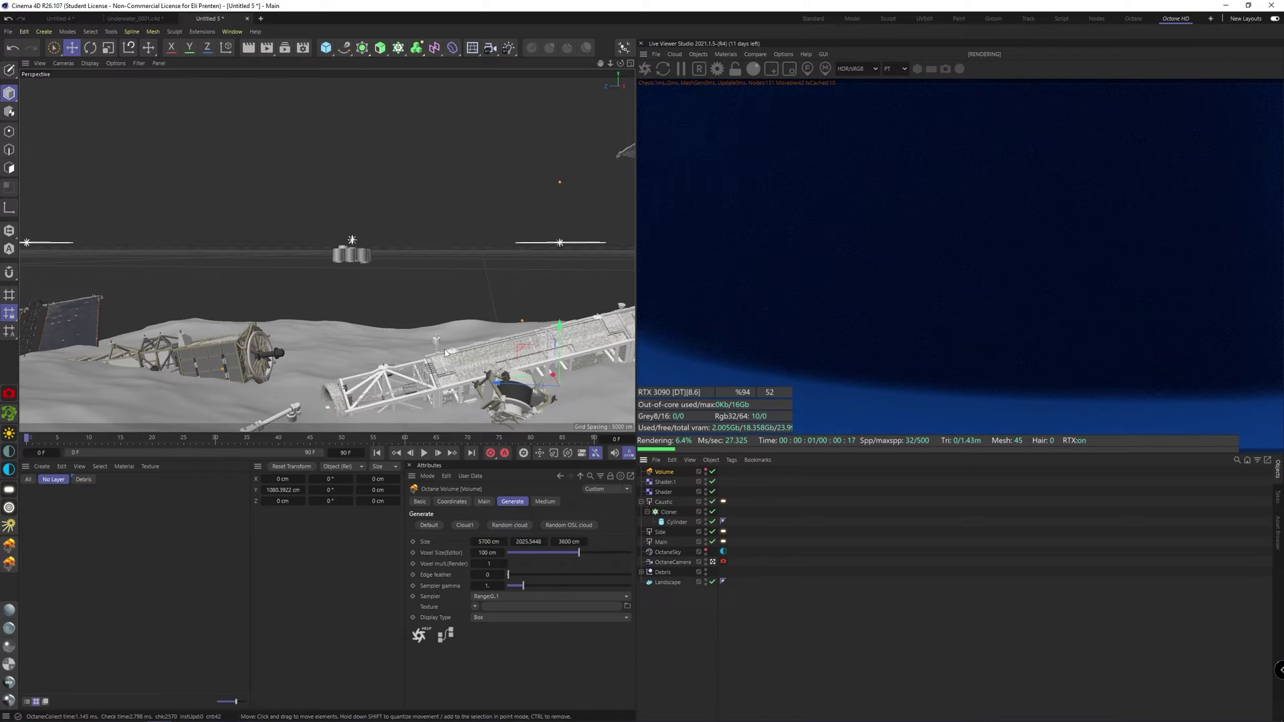
left_click_drag(395, 372, 462, 418, "alt")
scroll(395, 371, "down", 5)
middle_click_drag(394, 373, 234, 285, "alt")
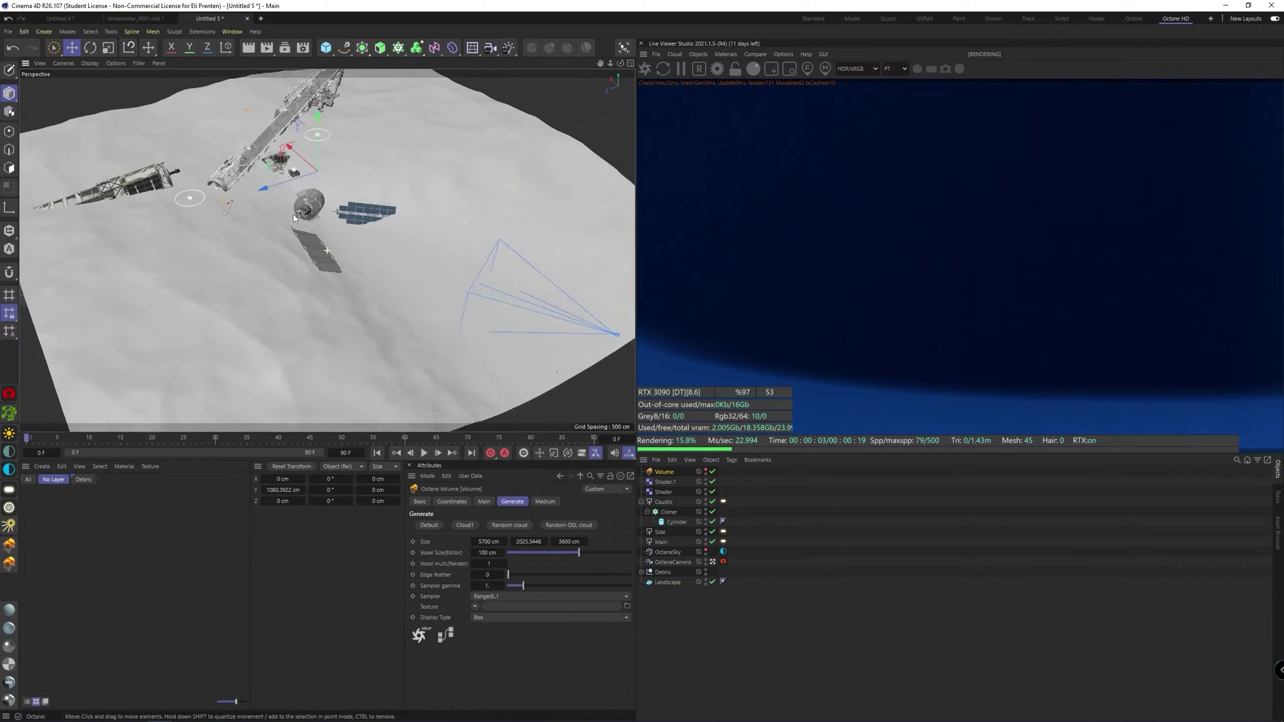
scroll(247, 288, "down", 3)
left_click_drag(247, 288, 315, 288, "alt")
left_click(705, 471)
left_click_drag(255, 170, 328, 200)
left_click_drag(290, 181, 256, 166)
left_click_drag(326, 200, 292, 187)
left_click_drag(290, 248, 267, 268)
double_click(705, 470)
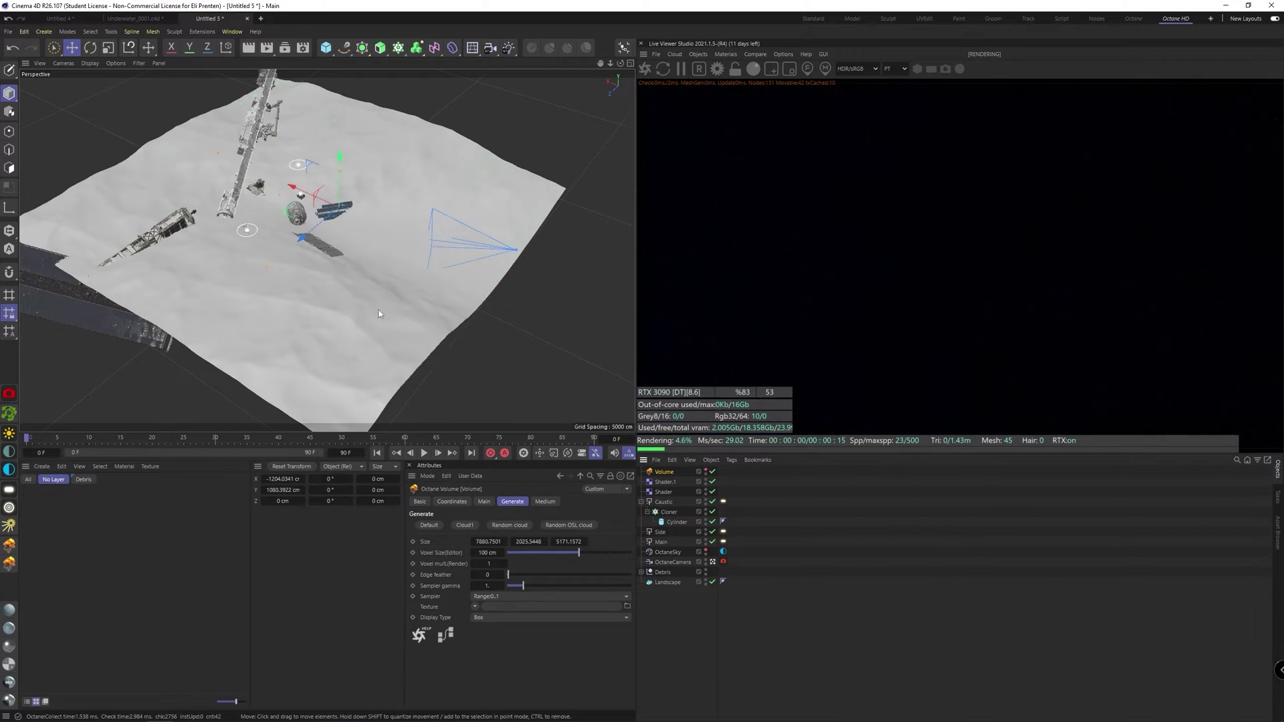
Set the volume medium's density to about 0.13 and its volume step length to about 105
scroll(414, 259, "up", 4)
left_click_drag(561, 405, 428, 347, "alt")
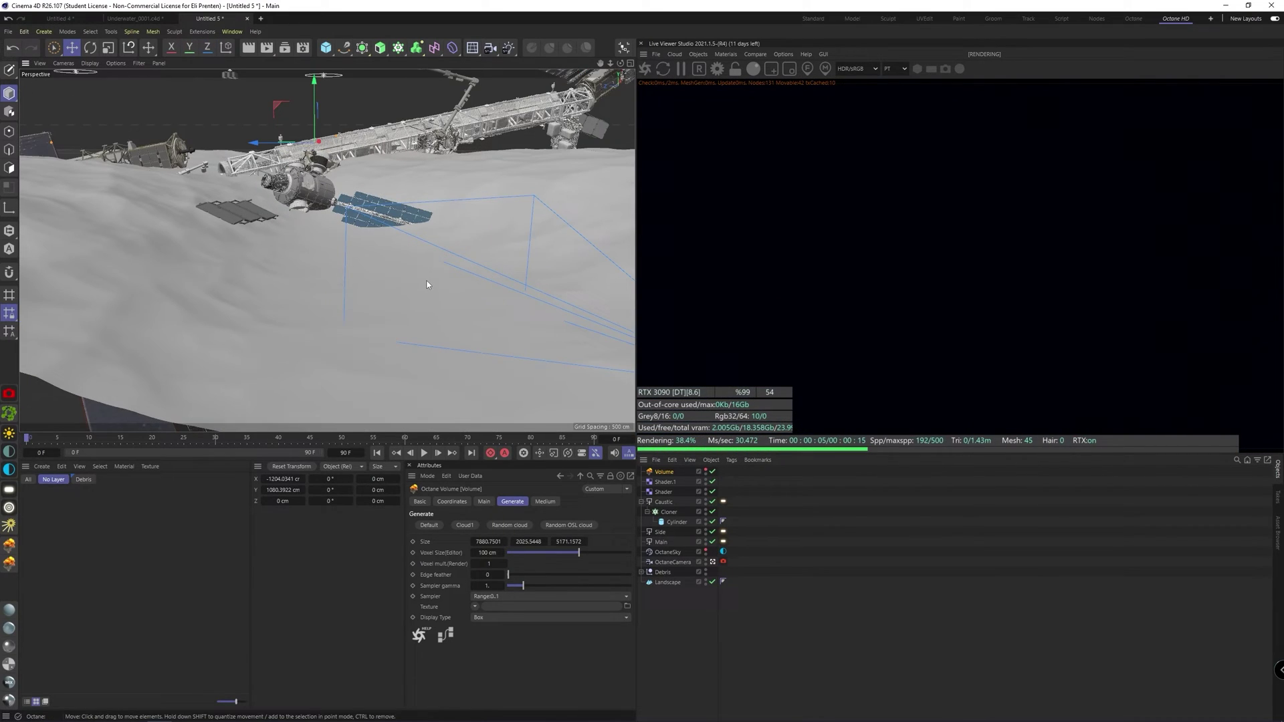
left_click(543, 502)
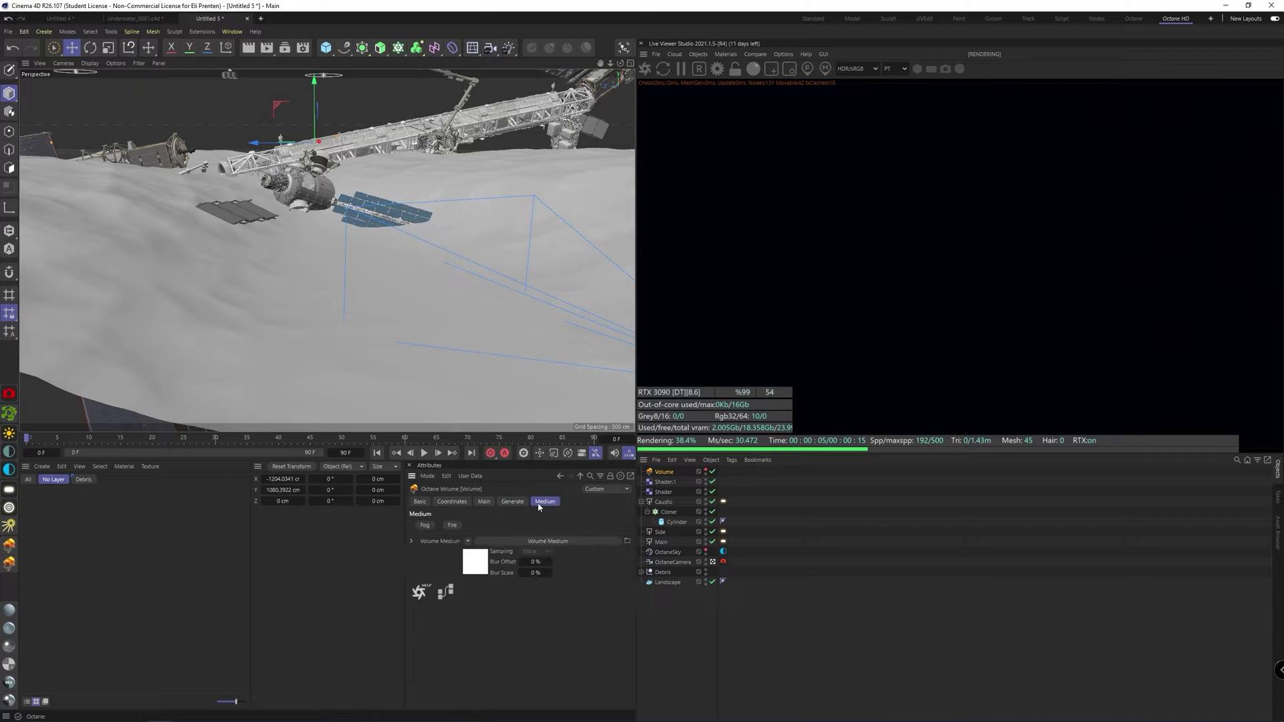
left_click(485, 565)
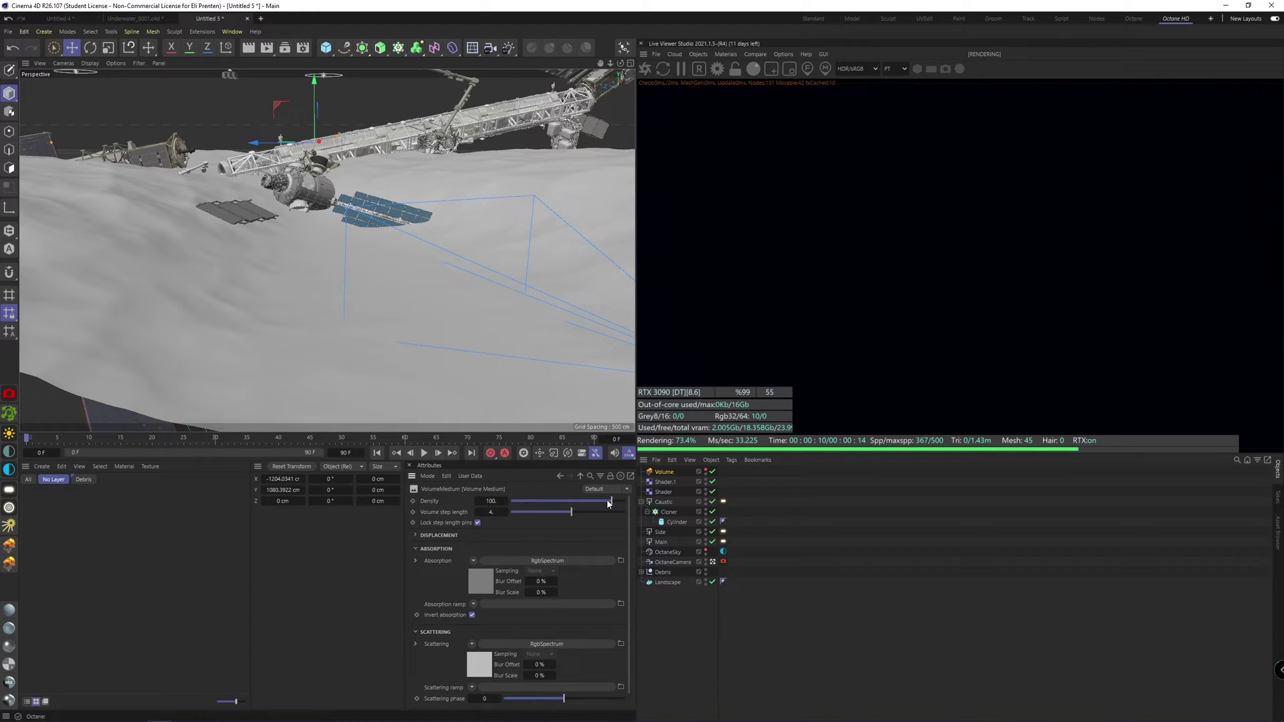
left_click_drag(610, 500, 570, 505)
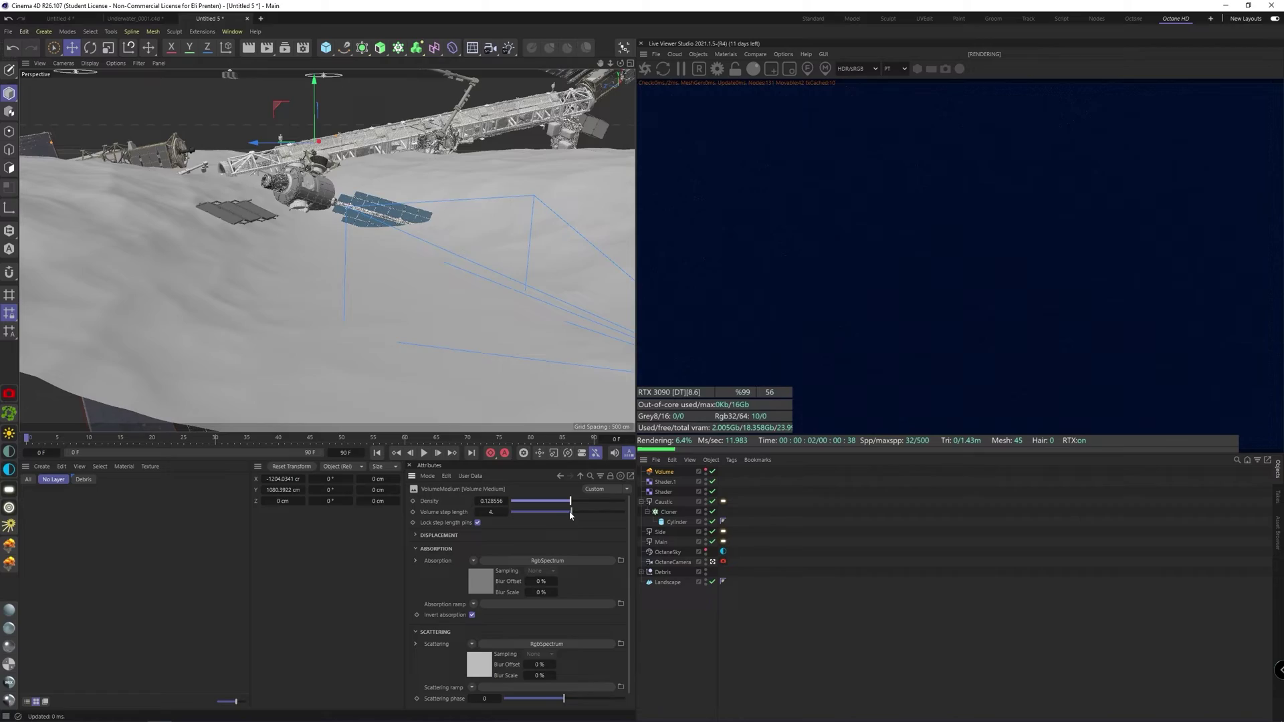
left_click_drag(573, 513, 602, 513)
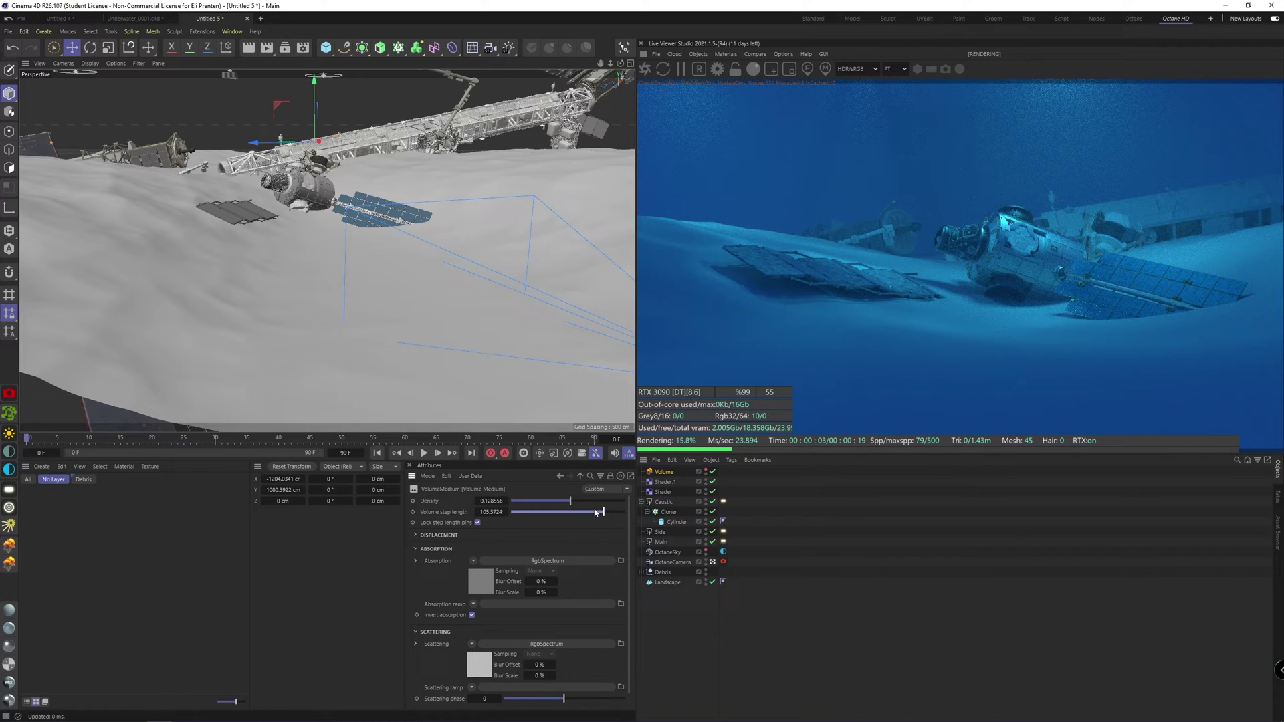
Move the Caustic light and its cylinders to about X -1553, Y 1454, Z 211 cm
left_click(664, 503)
left_click_drag(353, 192, 224, 285, "alt")
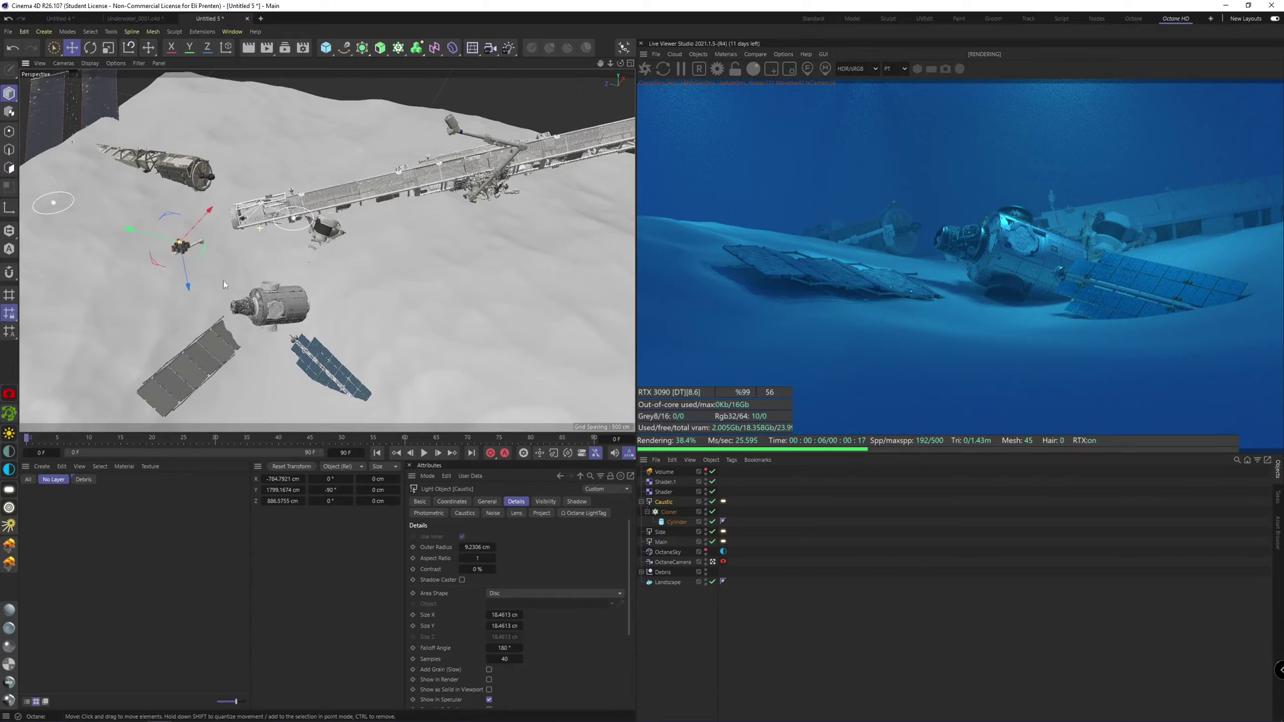
left_click_drag(167, 213, 187, 276)
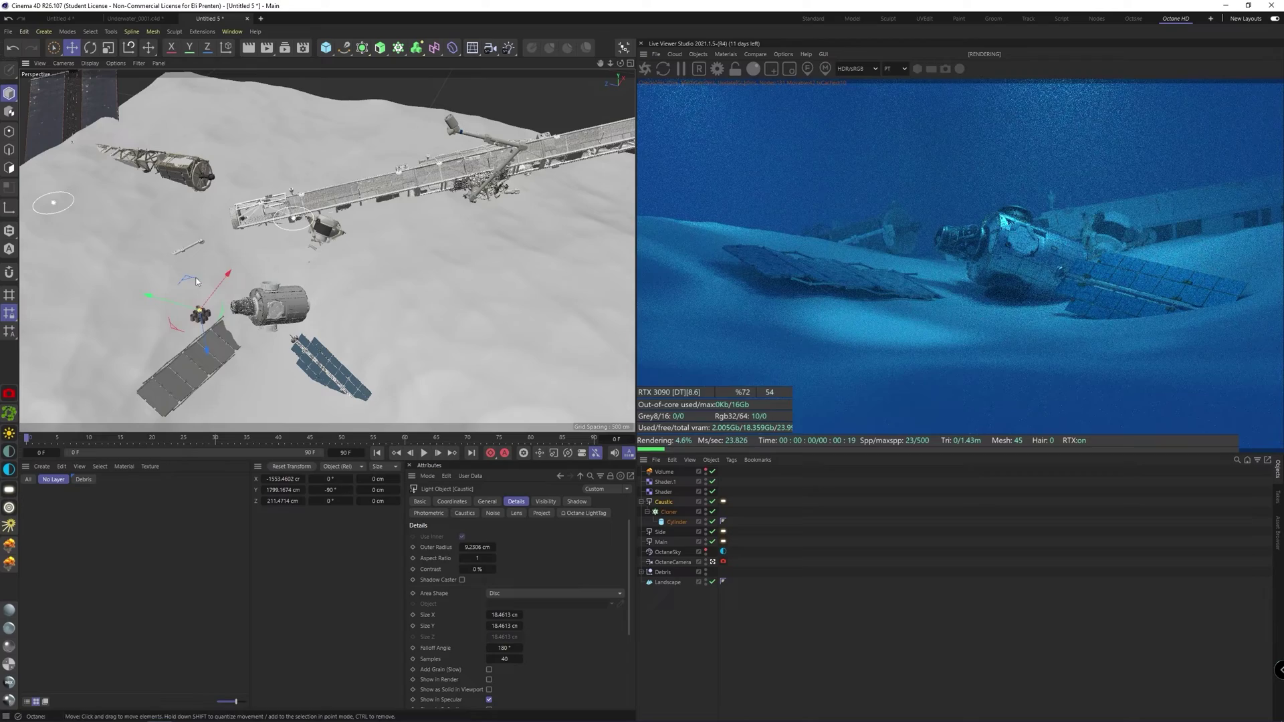
left_click_drag(209, 323, 212, 361)
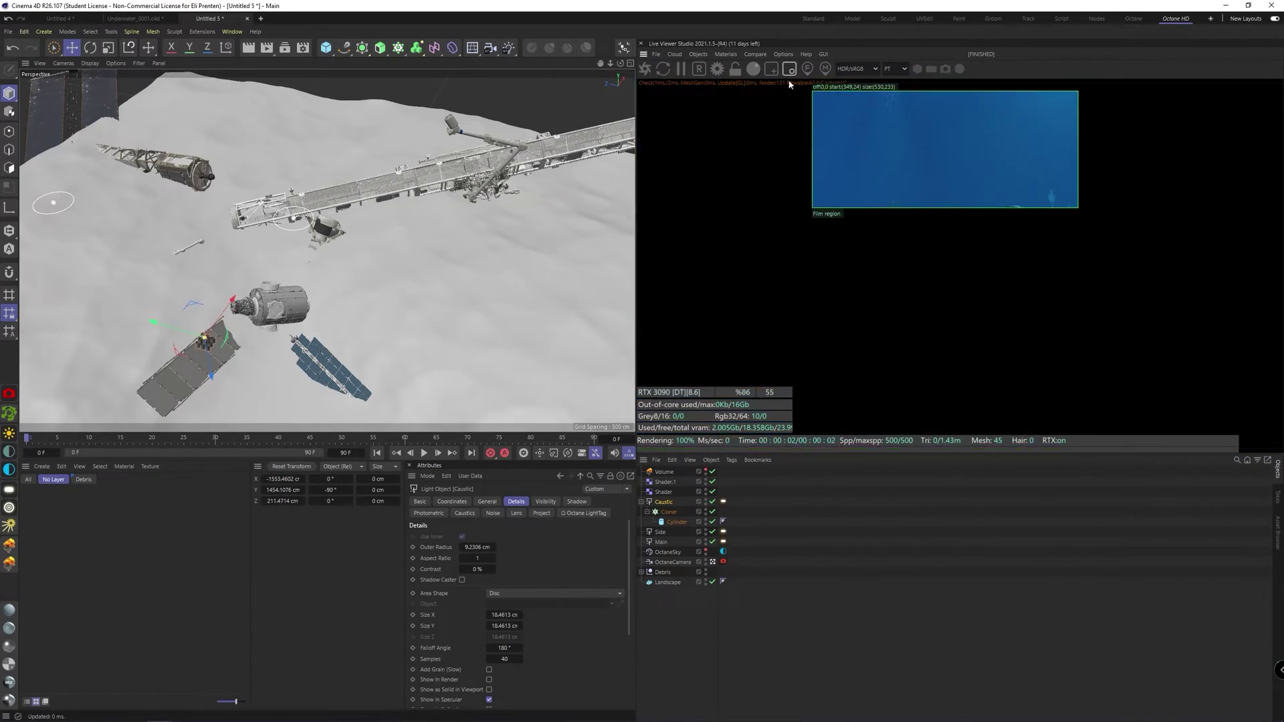
Shift the cloner to about Z 52 cm under the Caustic light, and move the light to about X -1360, Z 344 cm
left_click(669, 513)
scroll(197, 344, "up", 5)
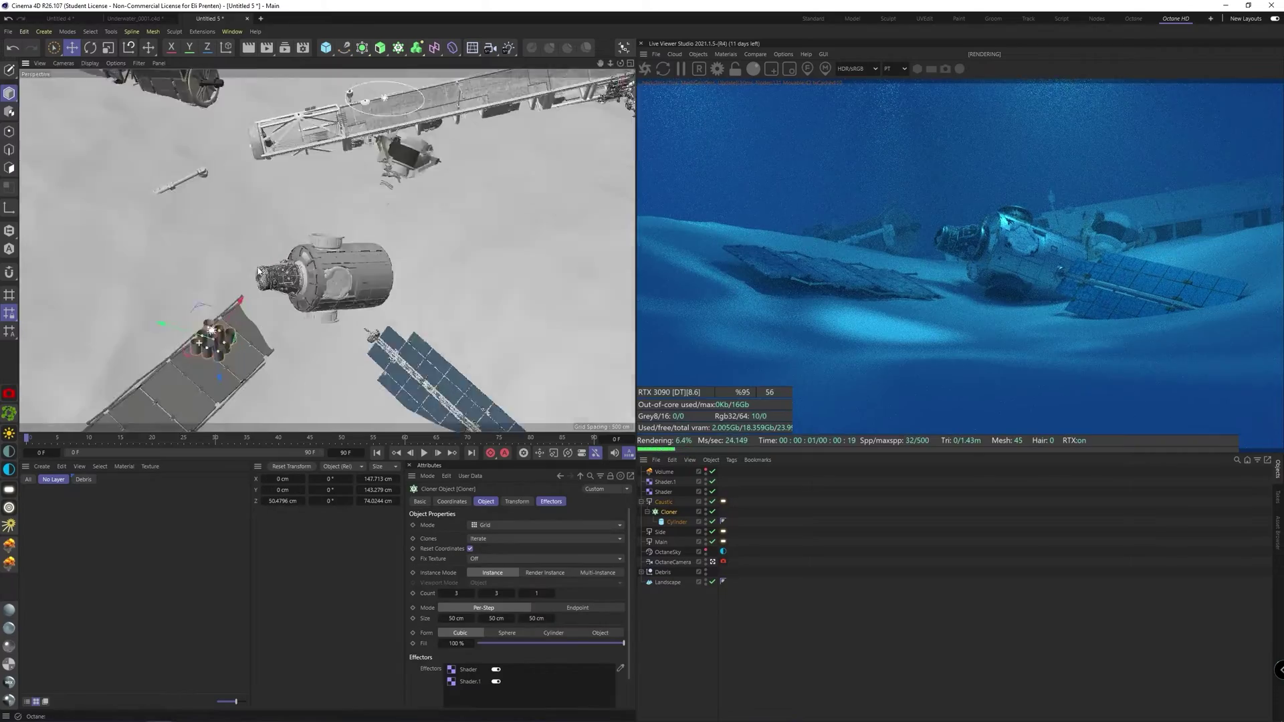
left_click_drag(214, 341, 241, 268, "alt")
left_click_drag(240, 386, 238, 369)
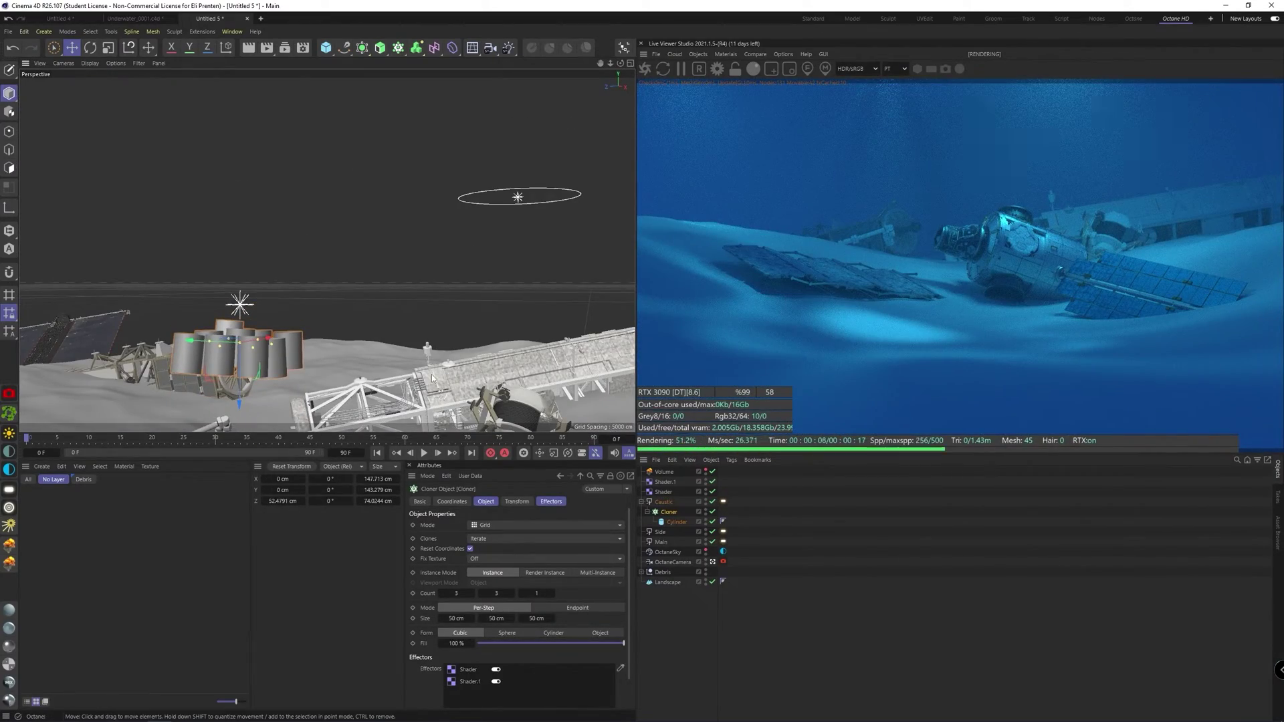
left_click(664, 501)
mouse_move(260, 301)
left_mouse_down()
mouse_move(316, 301)
mouse_move(250, 300)
left_mouse_up()
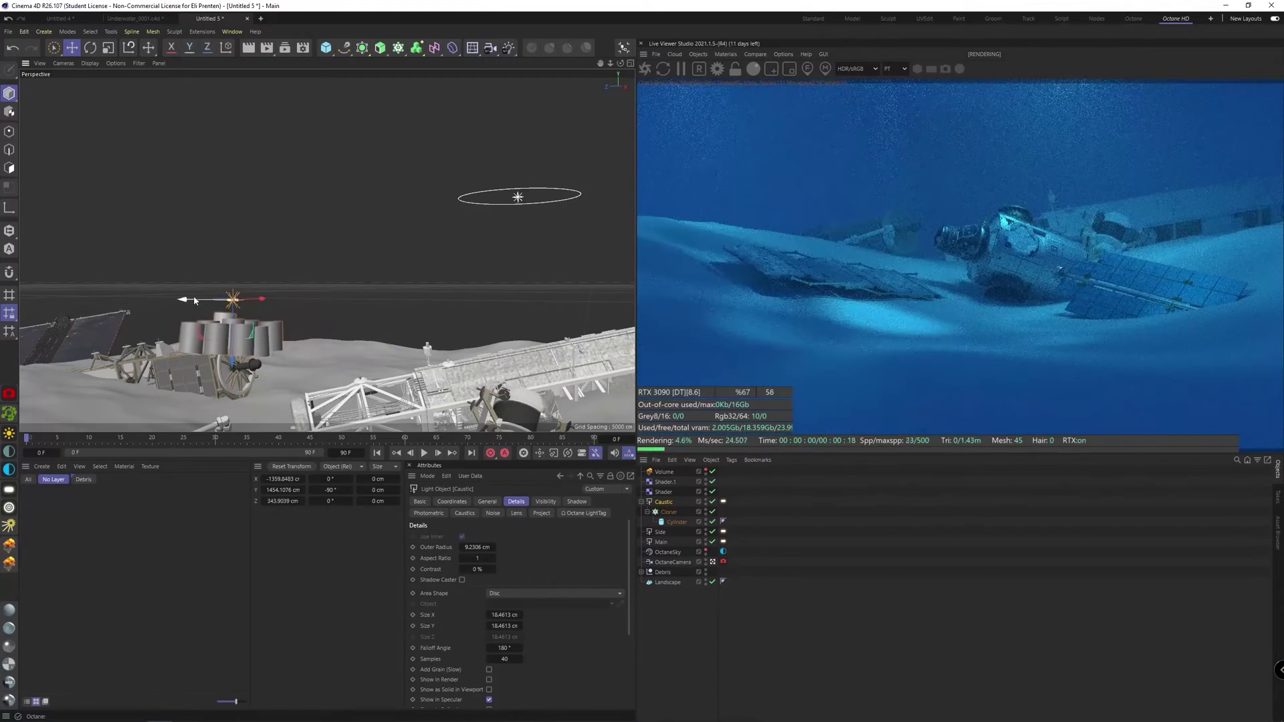
Tint the volume medium's absorption colour dark teal
left_click(664, 472)
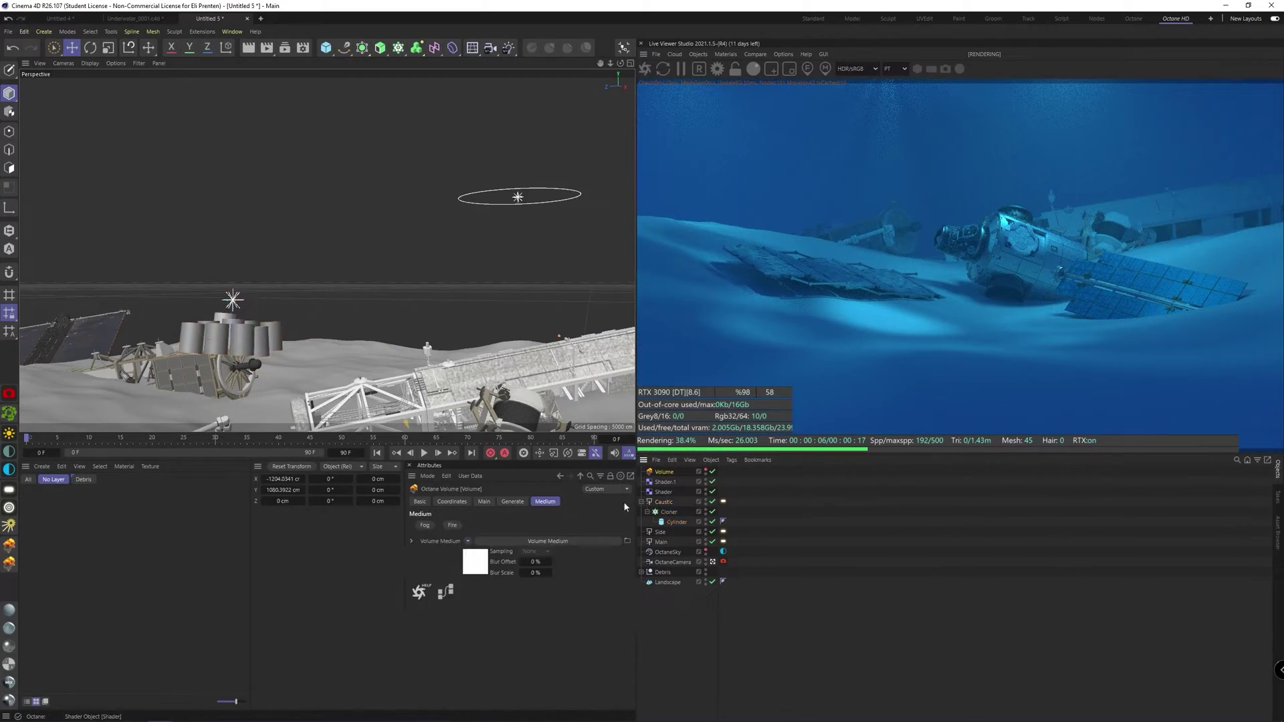
left_click(466, 565)
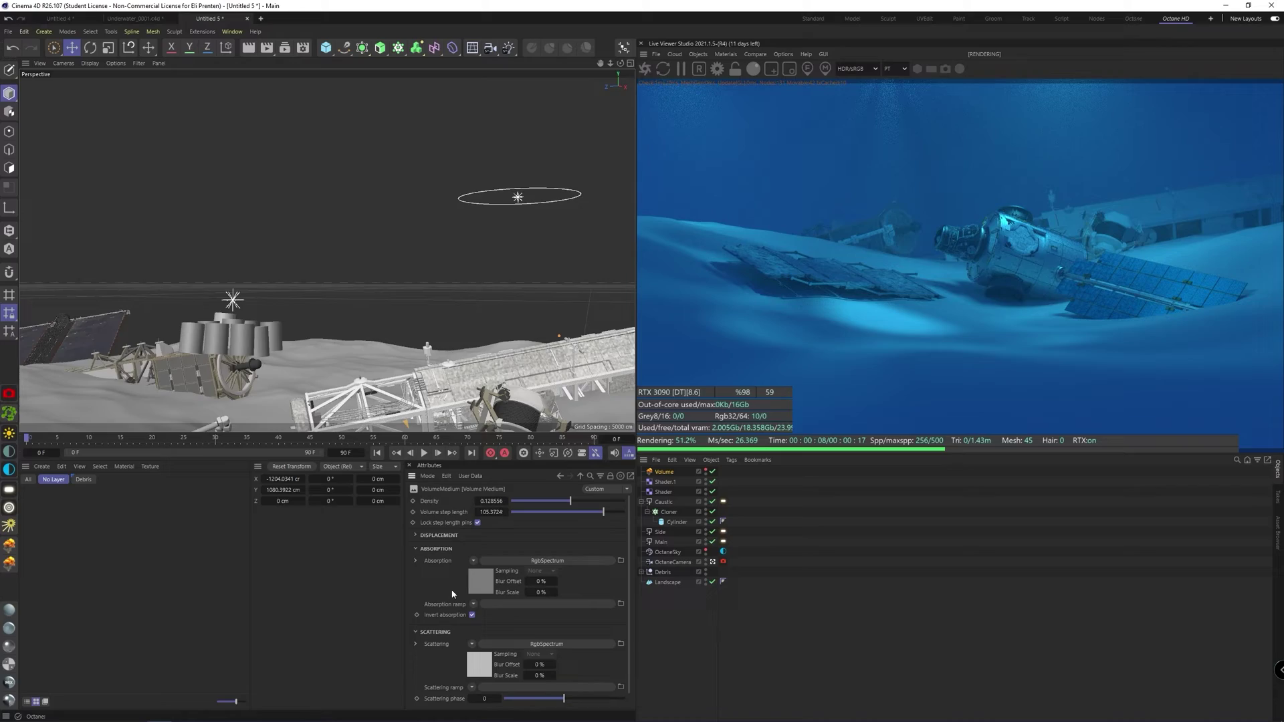
left_click(480, 579)
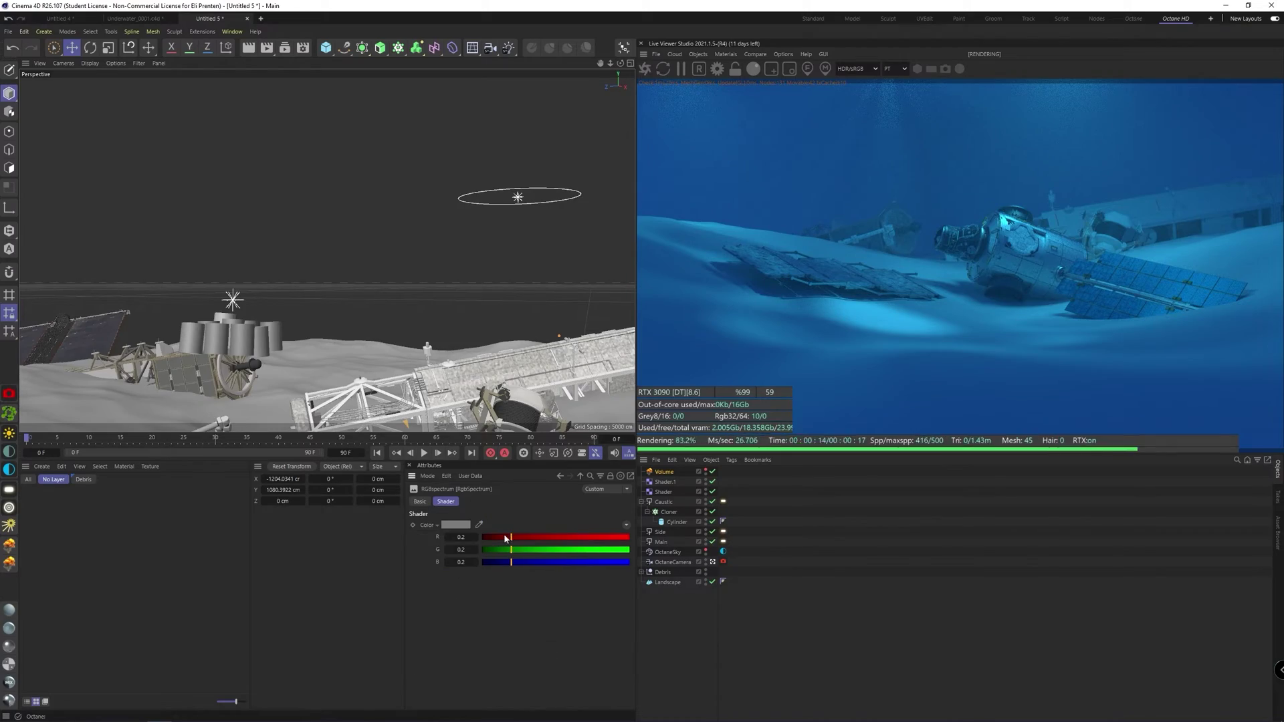
left_click(511, 562)
left_click(579, 476)
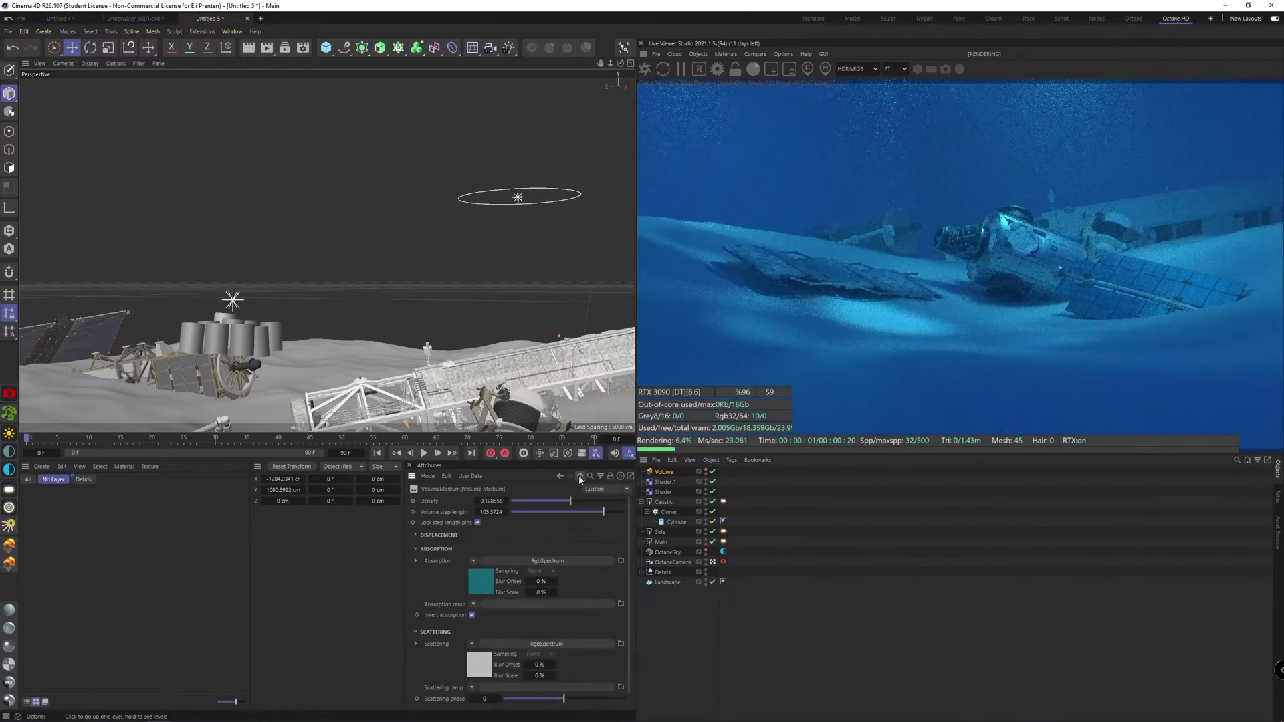
Change the volume medium's scattering colour to bright turquoise and set the scattering phase to about -0.44
left_click(478, 657)
left_click_drag(555, 538, 564, 563)
left_click(581, 476)
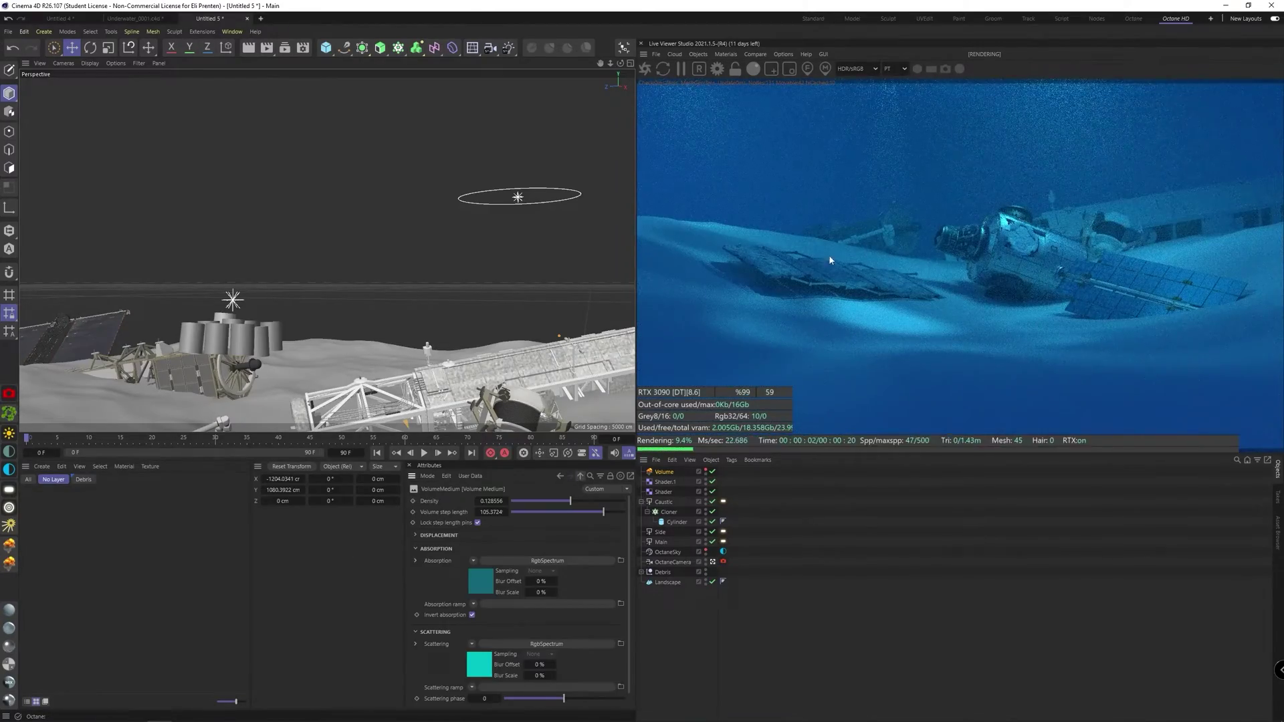
scroll(428, 655, "down", 1)
mouse_move(564, 683)
left_mouse_down()
mouse_move(606, 683)
mouse_move(539, 683)
left_mouse_up()
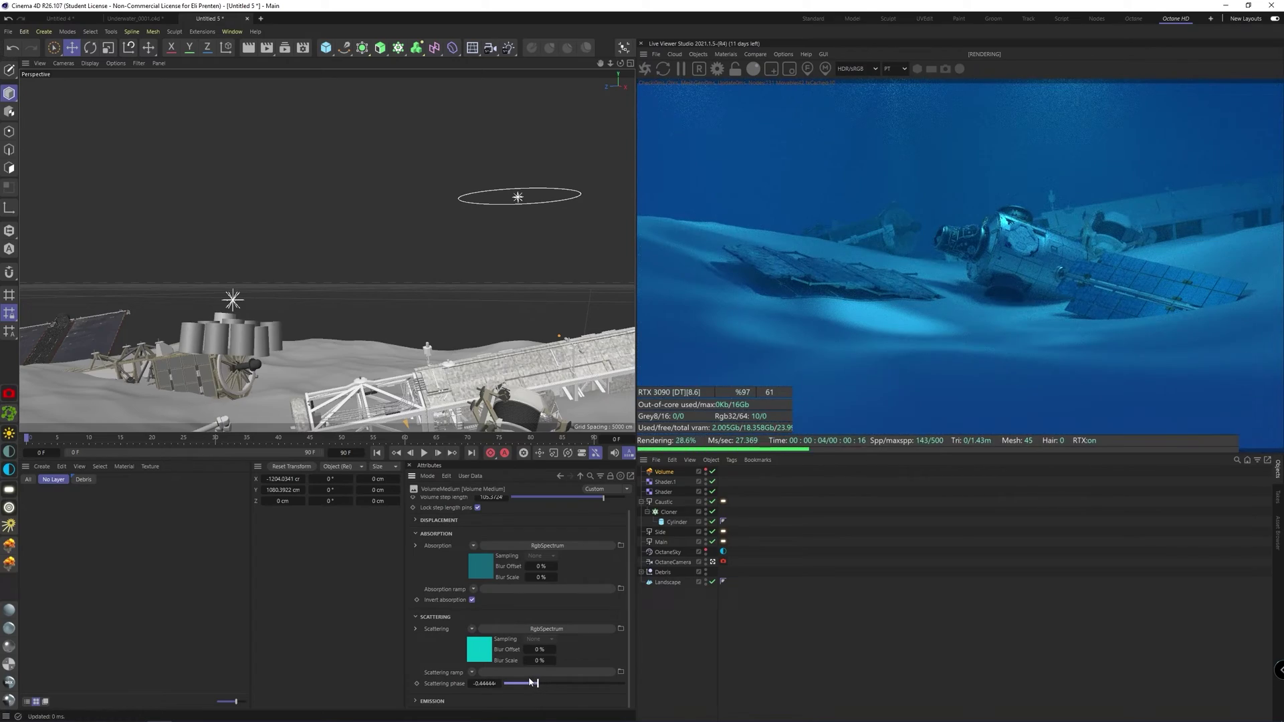
scroll(575, 535, "up", 1)
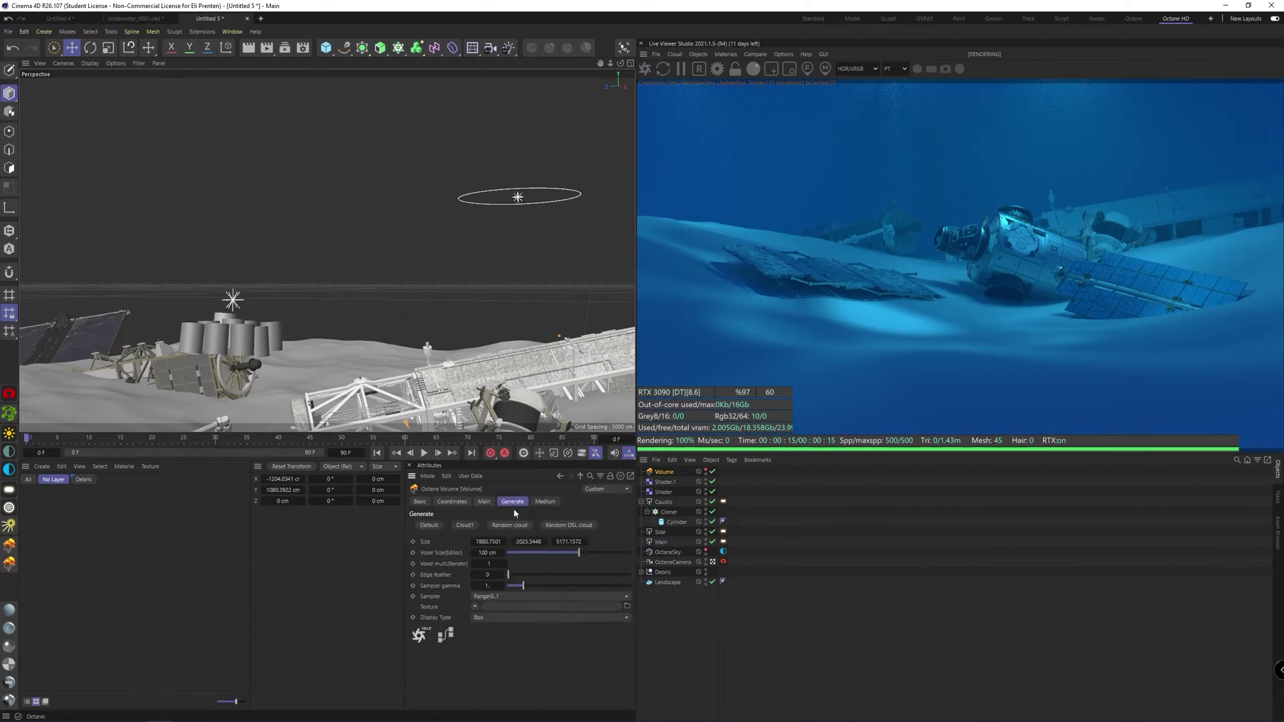
Reduce the volume medium's step length to about 77 and open the Octane camera's post-processing settings
left_click_drag(604, 512, 595, 514)
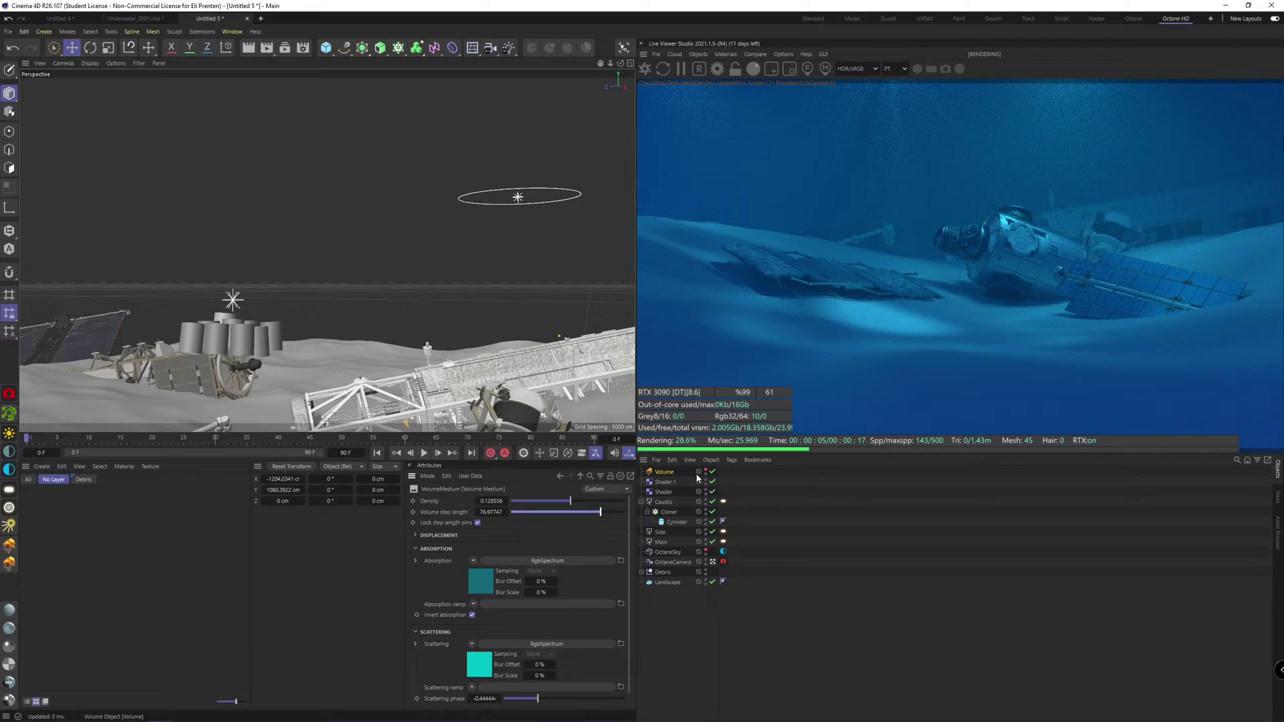
left_click(723, 562)
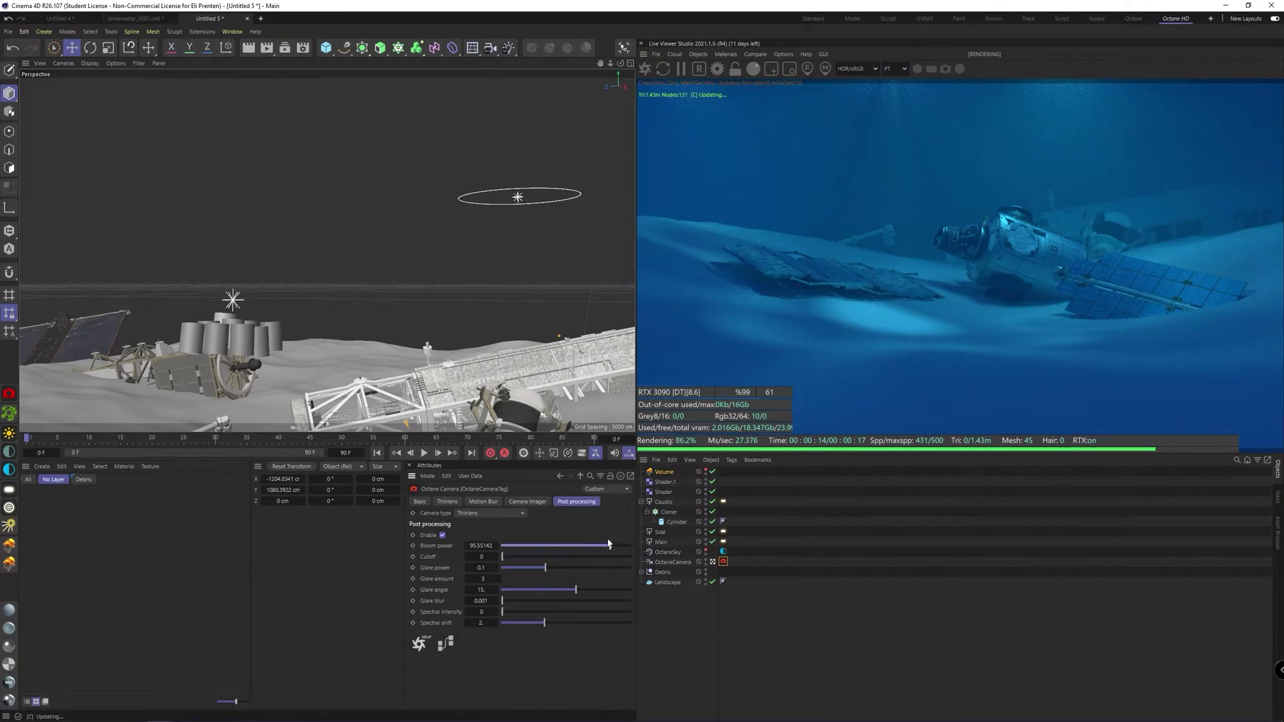
left_click(665, 473)
left_click(535, 541)
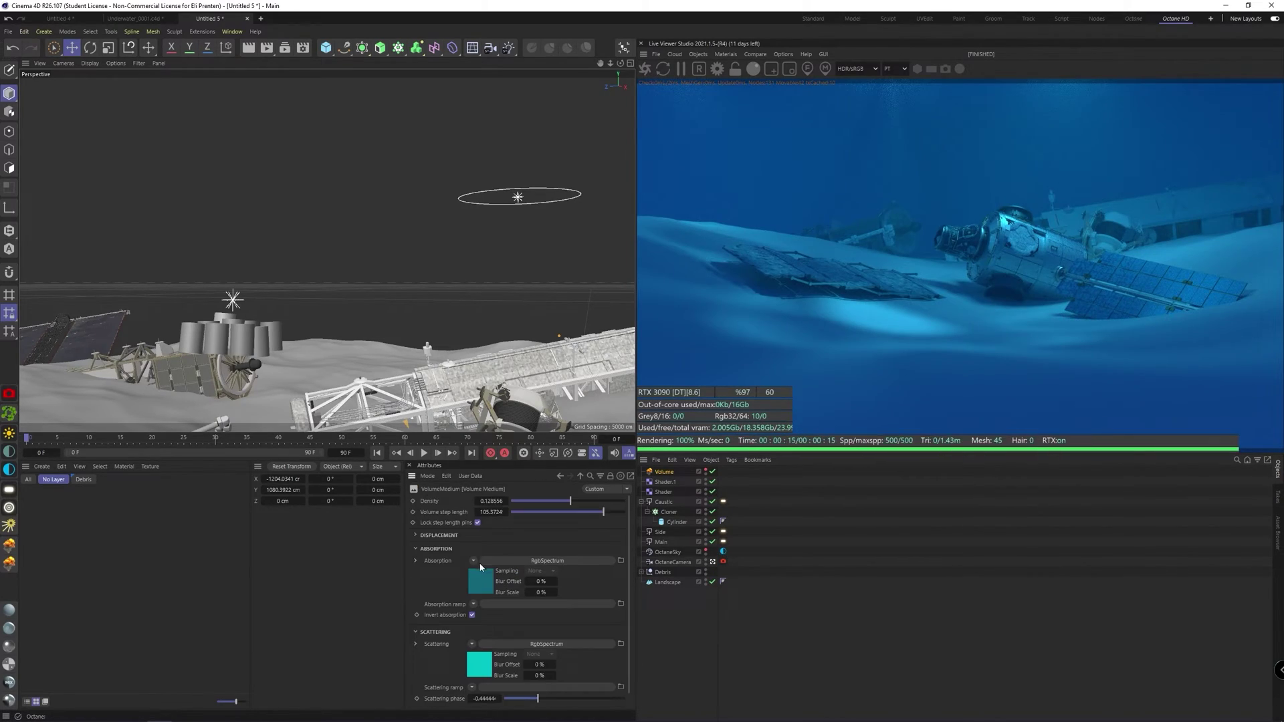
left_click(599, 513)
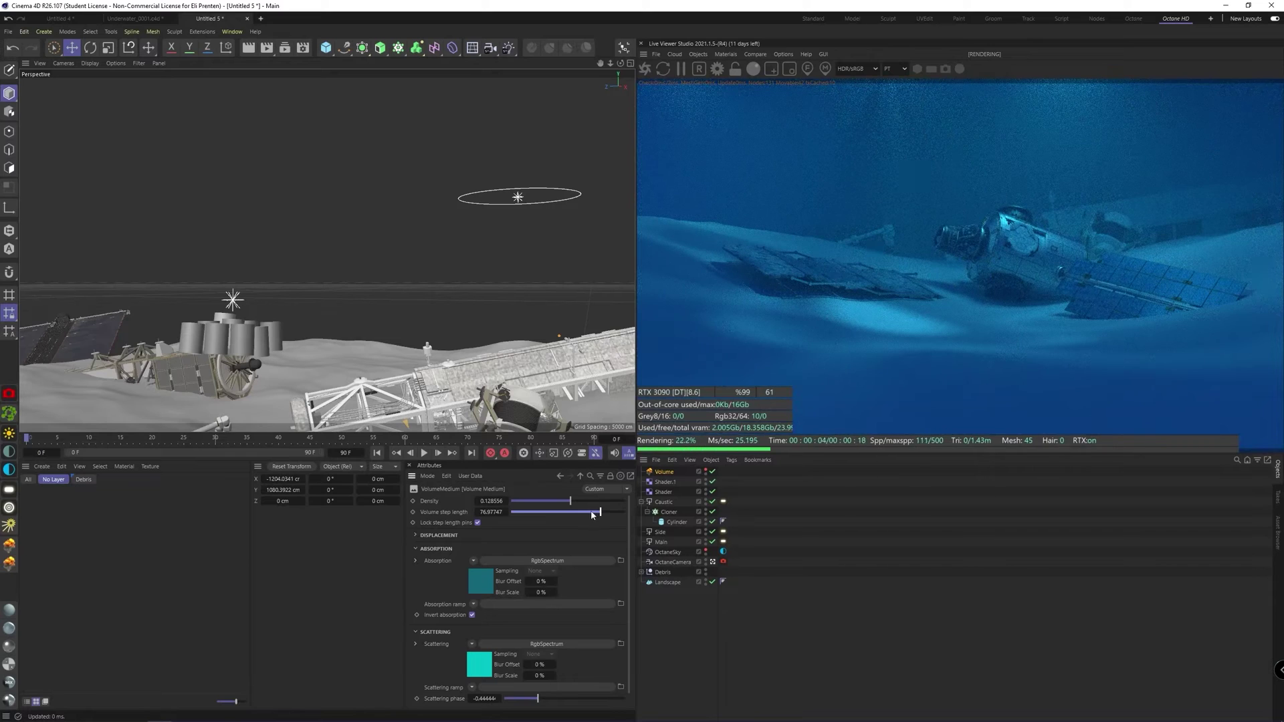
Adjust the bloom and glare power in the Octane camera's post-processing settings
left_click(723, 562)
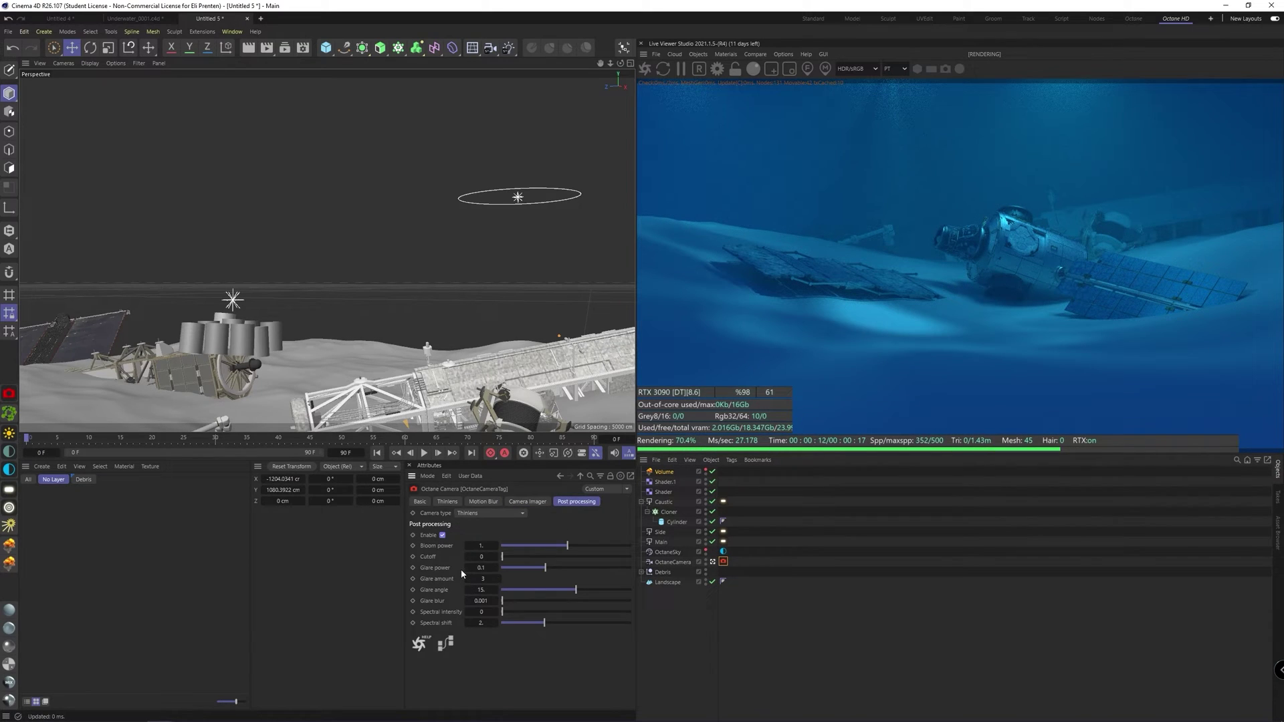
left_click(575, 502)
left_click_drag(567, 546, 598, 568)
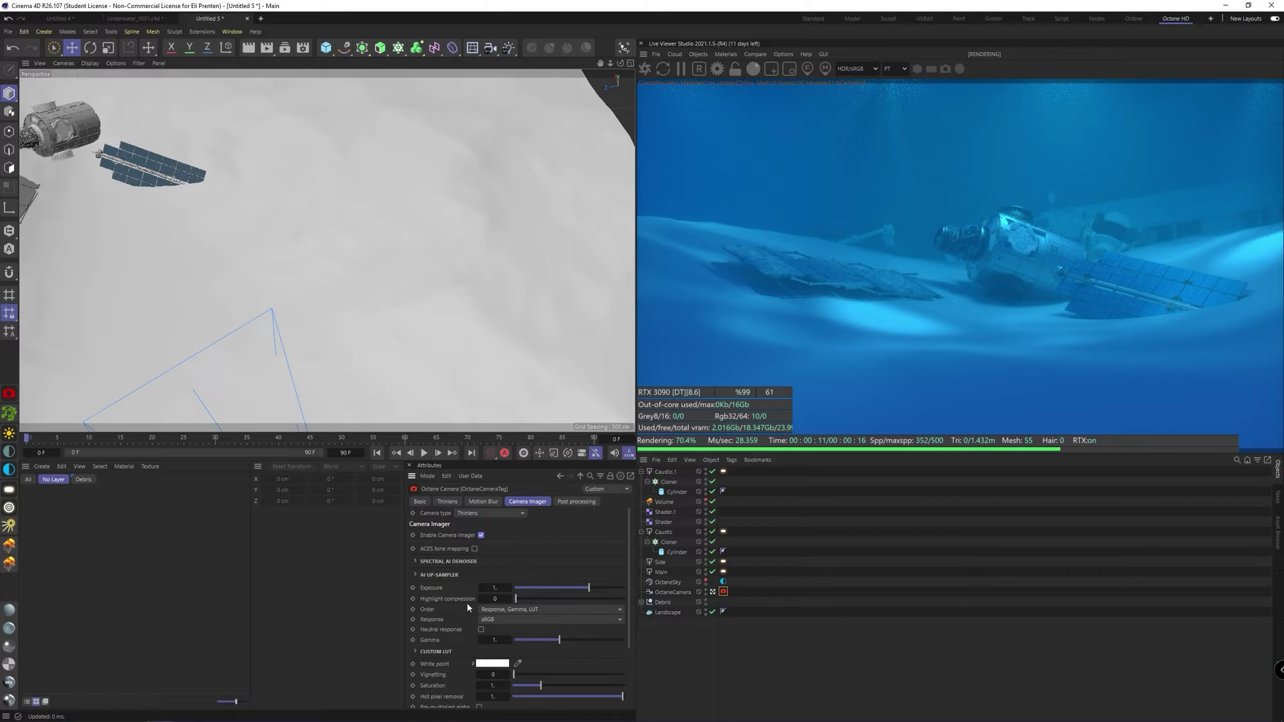
Set the camera imager's exposure to about 1.11, gamma to about 0.87, vignetting to 1 and response to Portra_800CD
left_click_drag(589, 587, 581, 590)
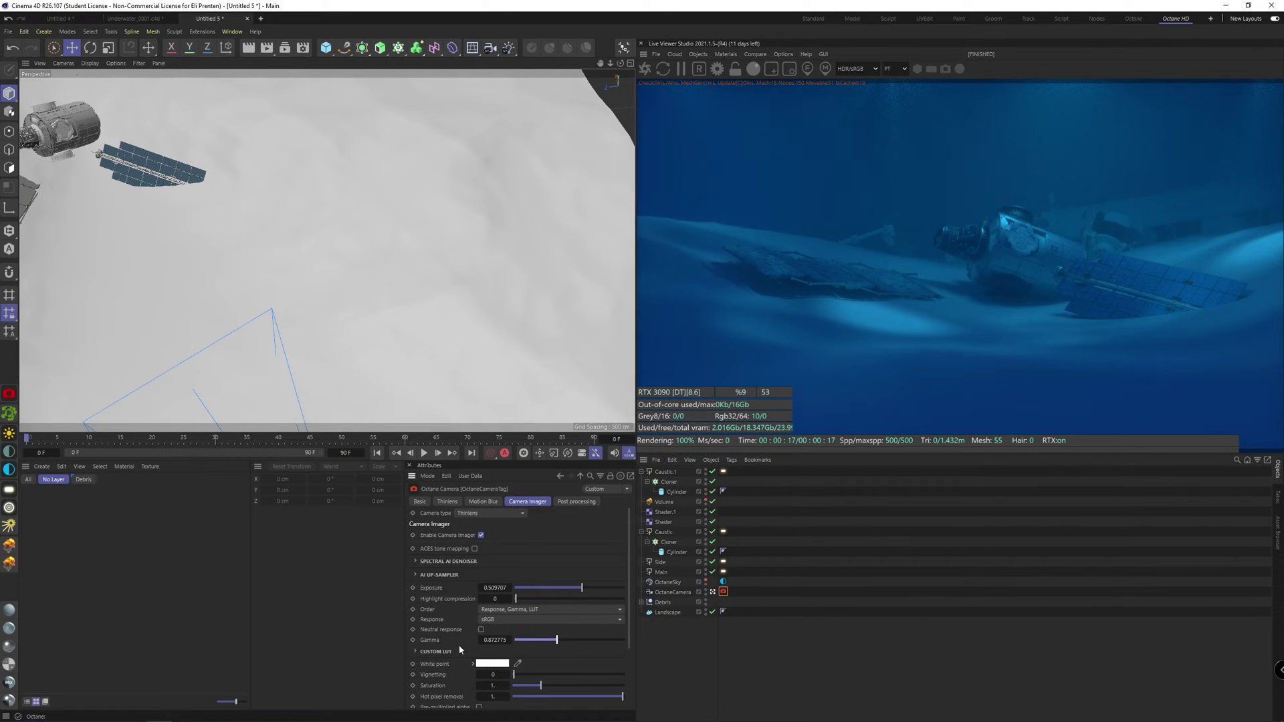
left_click_drag(514, 674, 715, 672)
left_click_drag(584, 589, 590, 589)
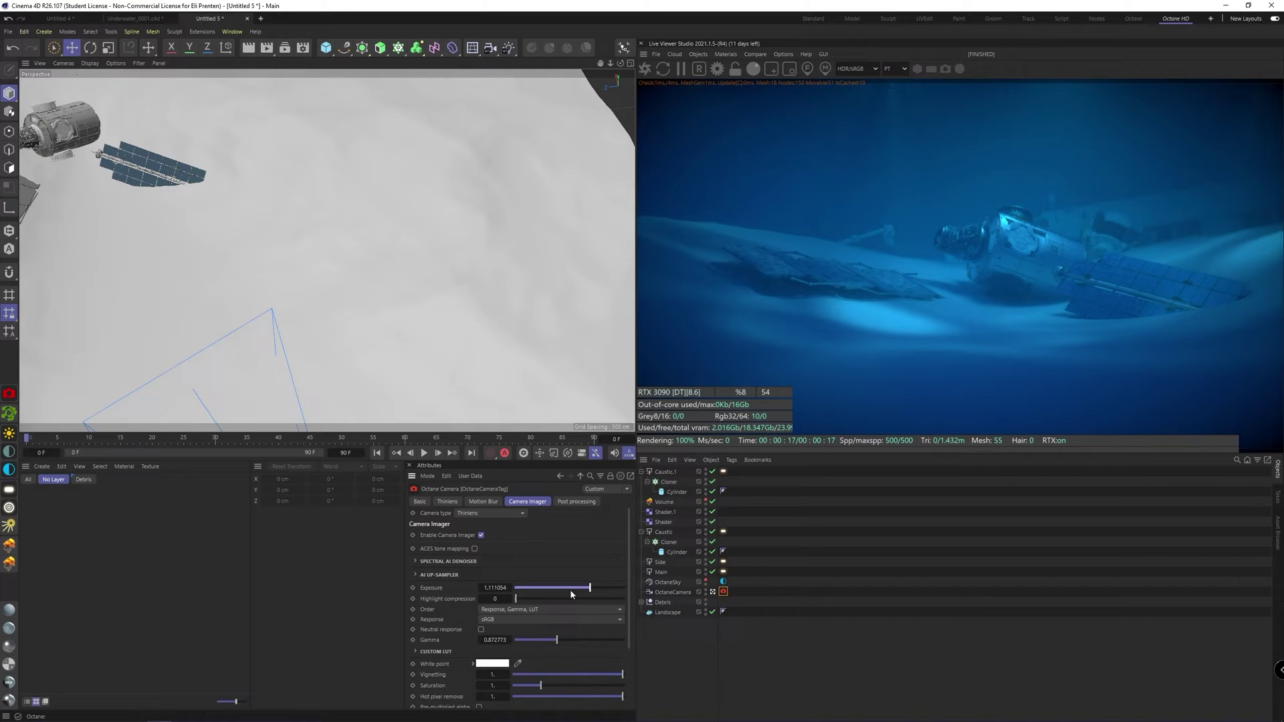
left_click(511, 619)
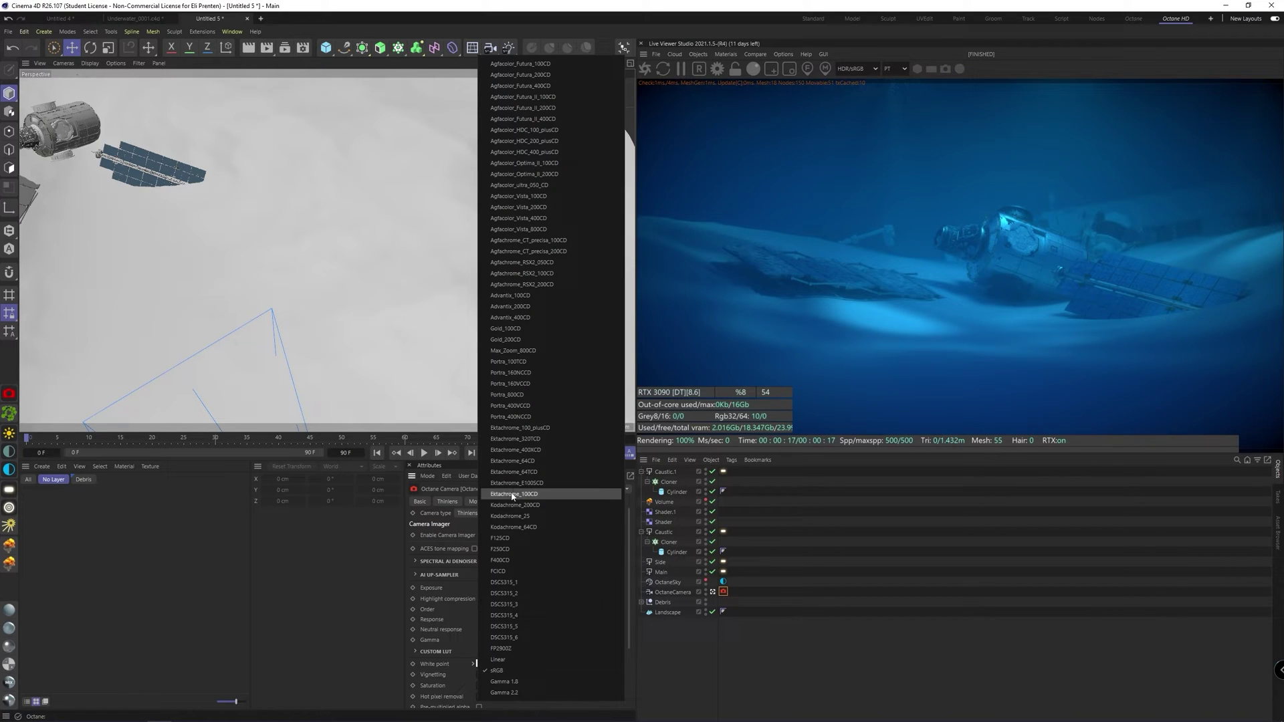
left_click(508, 396)
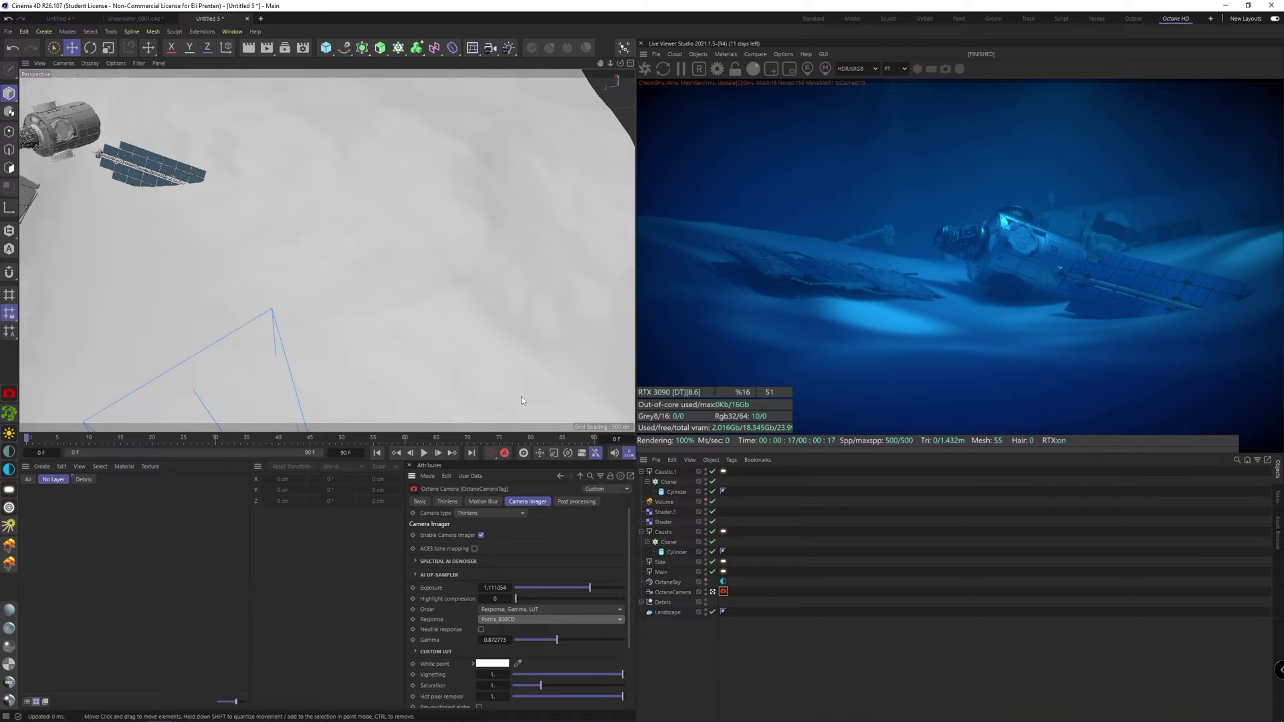
Change the Octane sky's colour to a muted dark blue and lower the volume medium's step length
left_click(723, 582)
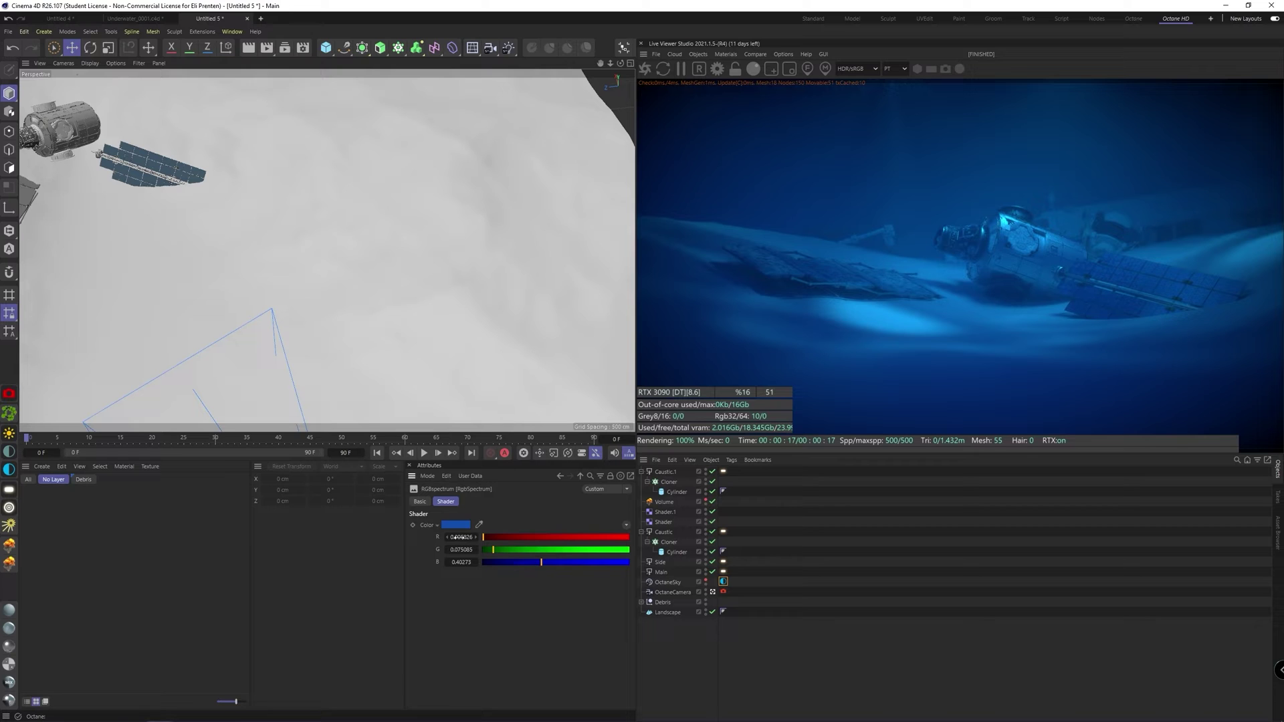
left_click(455, 525)
left_click(411, 614)
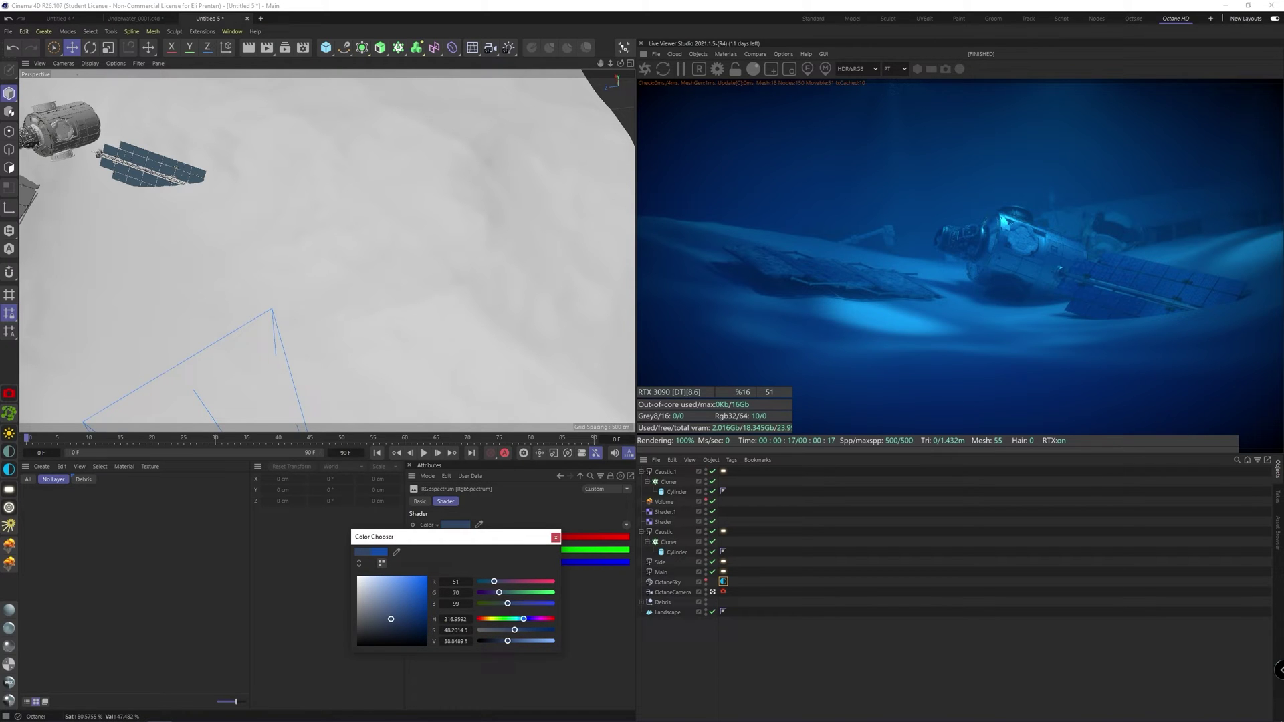
left_click_drag(391, 619, 397, 617)
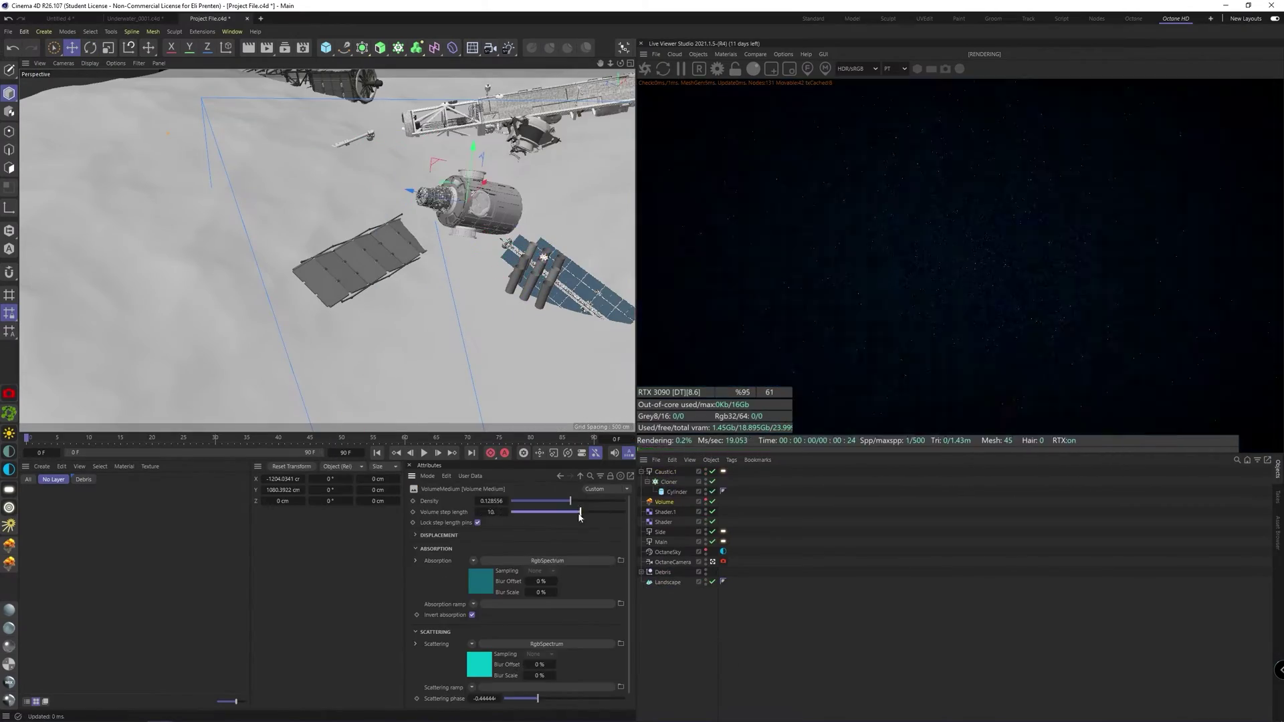
left_click_drag(579, 502, 557, 502)
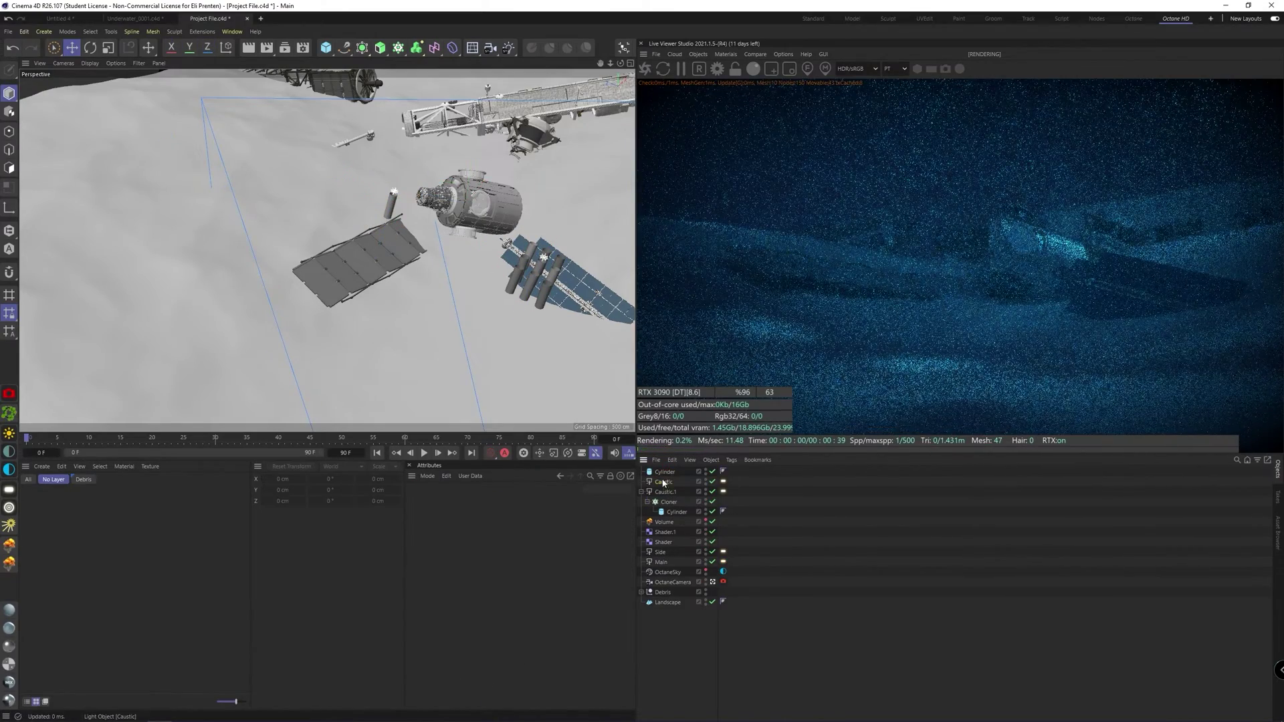
Nest the Caustic light under the standalone cylinder at about Z -63 cm and rename it Light
left_click_drag(665, 475, 665, 473)
scroll(391, 205, "up", 5)
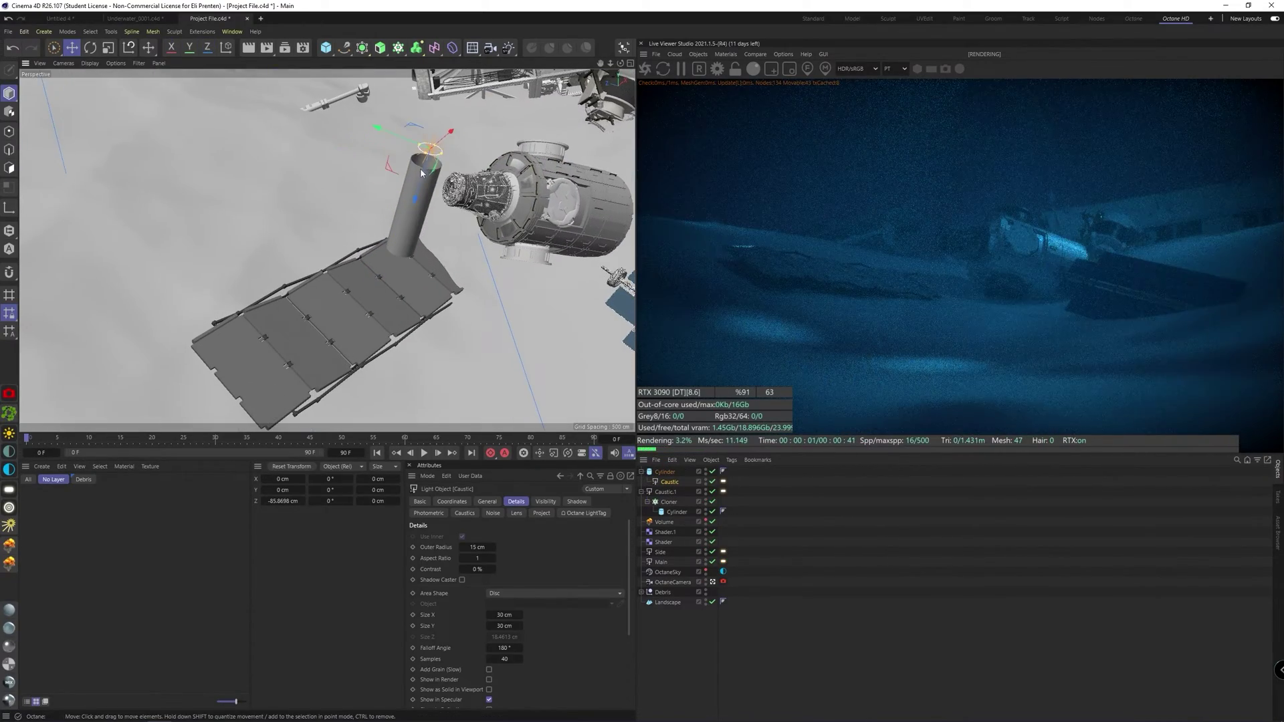
left_click_drag(429, 174, 428, 192)
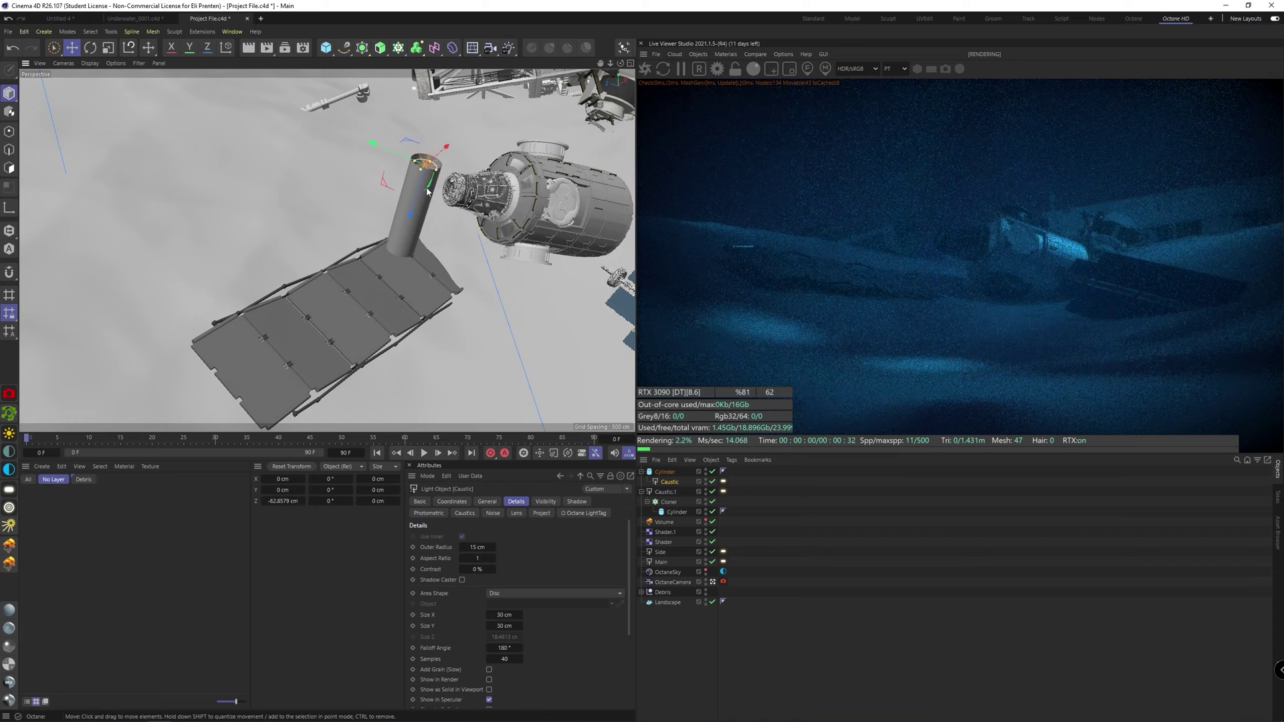
double_click(669, 482)
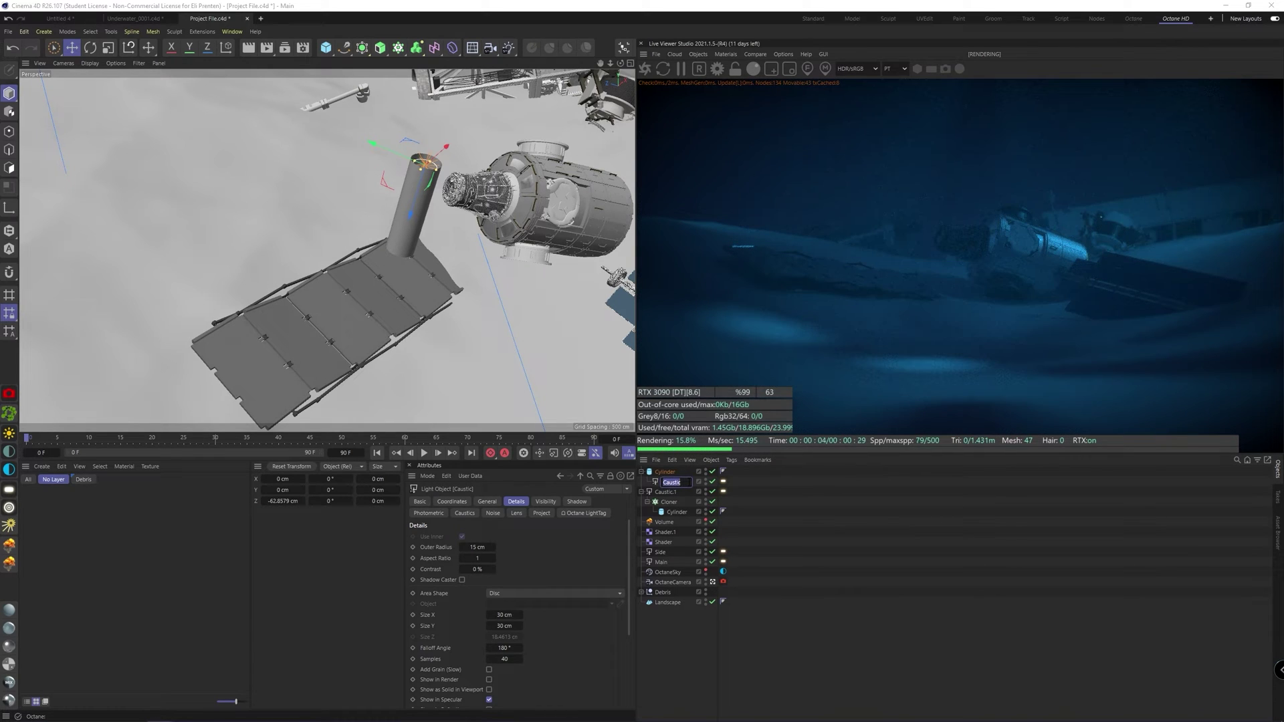
type("Light")
key("Return")
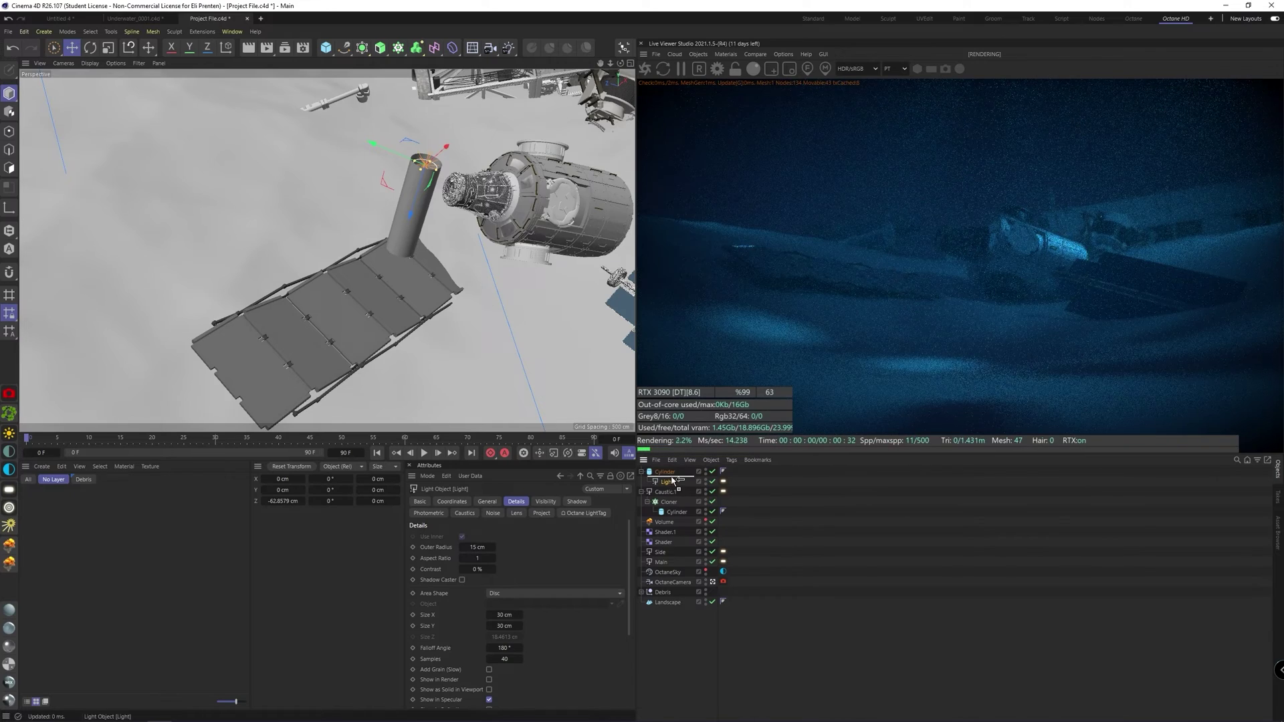
Duplicate the nested light as Fog and move the copy to about Z -67 cm
left_click_drag(674, 480, 672, 477, "ctrl")
double_click(671, 482)
type("Fog")
key("Return")
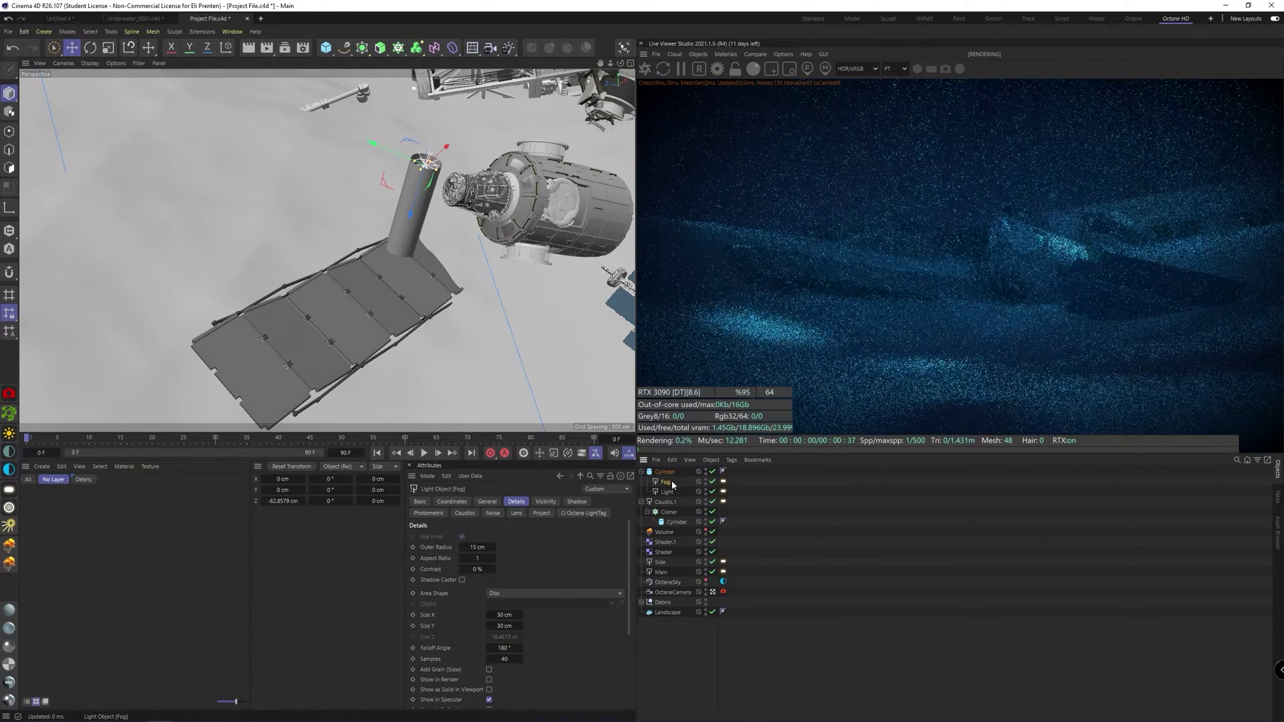
left_click_drag(423, 172, 424, 173)
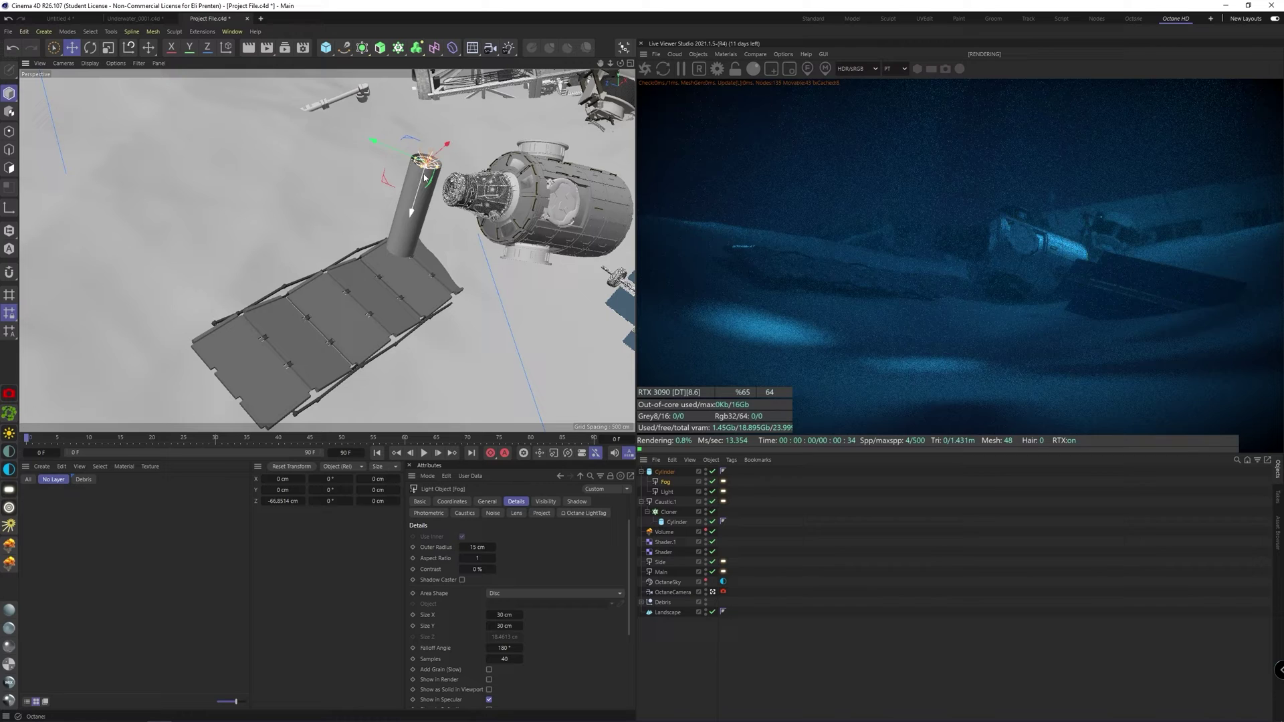
Turn off double-sided emission on the Fog and Light light tags together
left_click(723, 482)
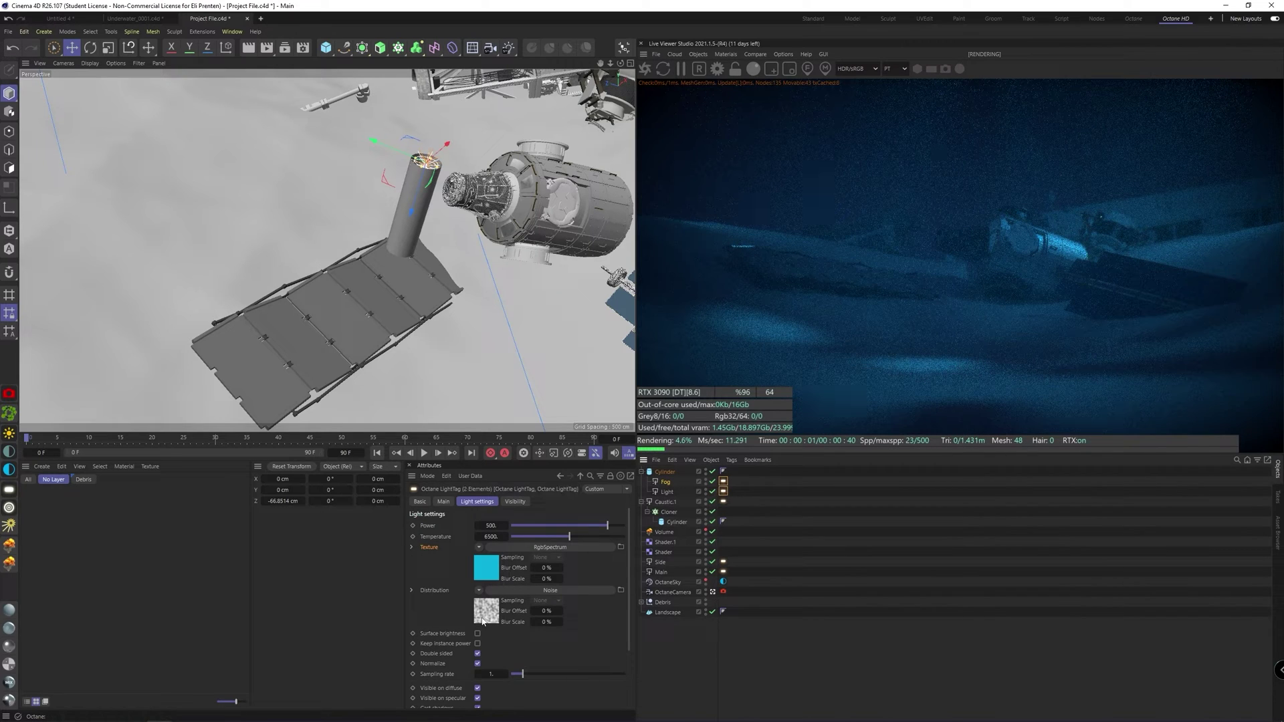
left_click(478, 653)
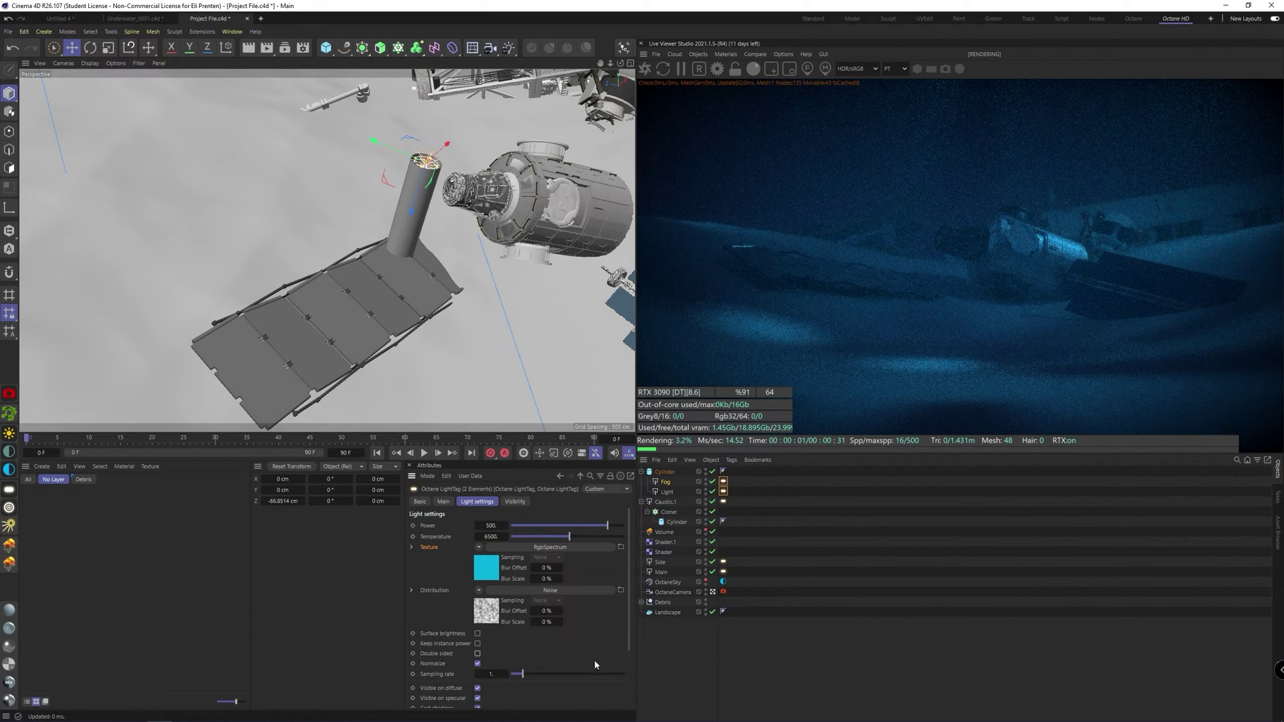
Make the Fog light invisible on specular and raise its power
left_click(724, 482)
scroll(459, 643, "down", 2)
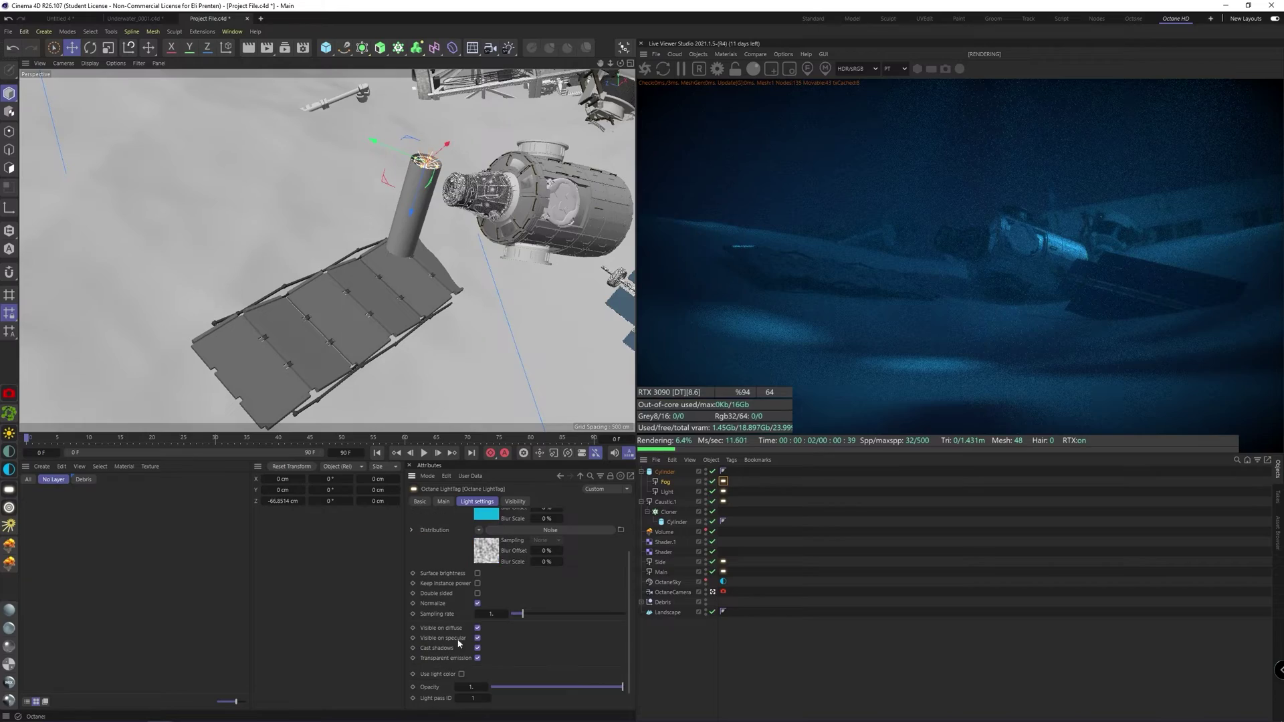
left_click(477, 638)
scroll(434, 583, "up", 2)
left_click_drag(608, 527, 623, 526)
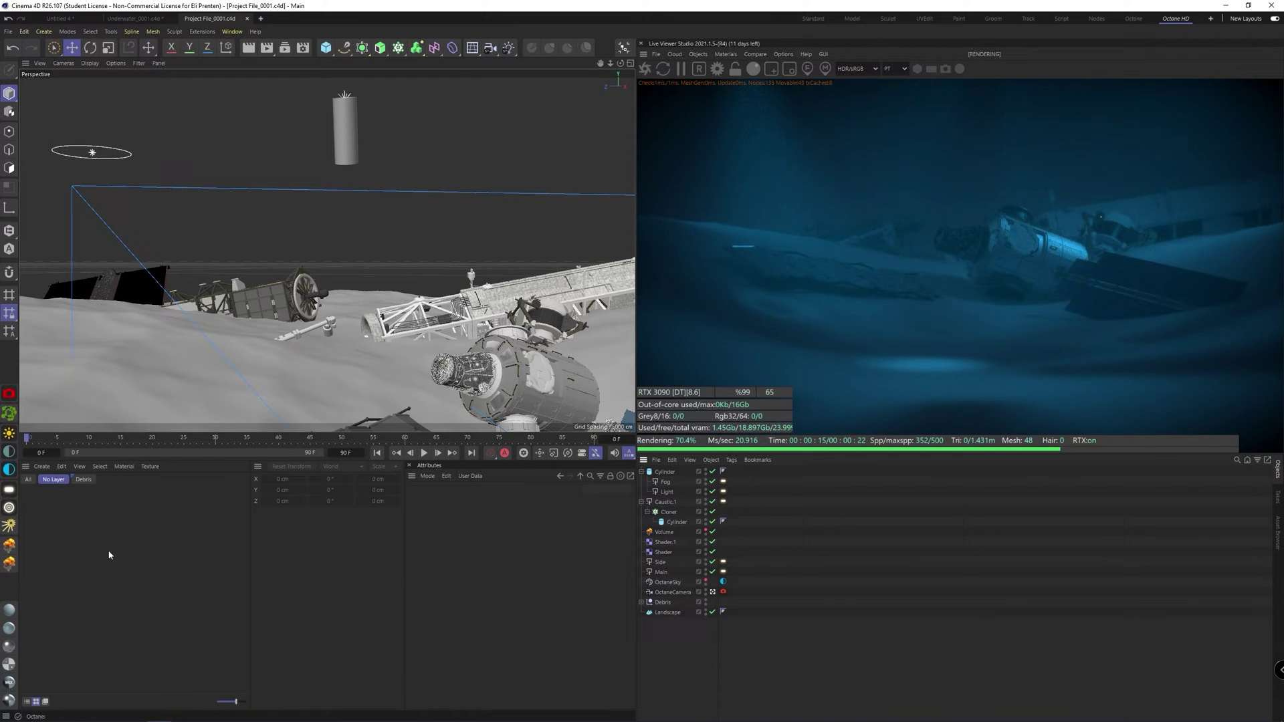
Create an Octane glossy material and name it Rock floor
left_click(13, 634)
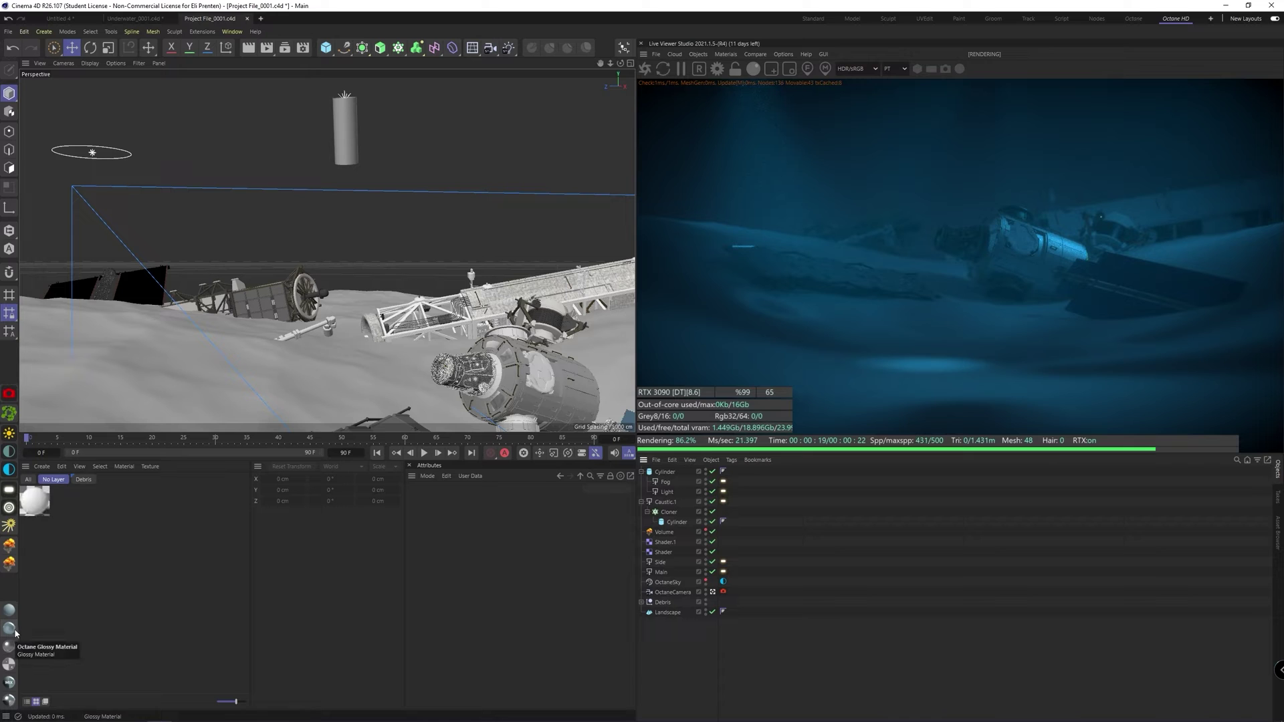
left_click(40, 500)
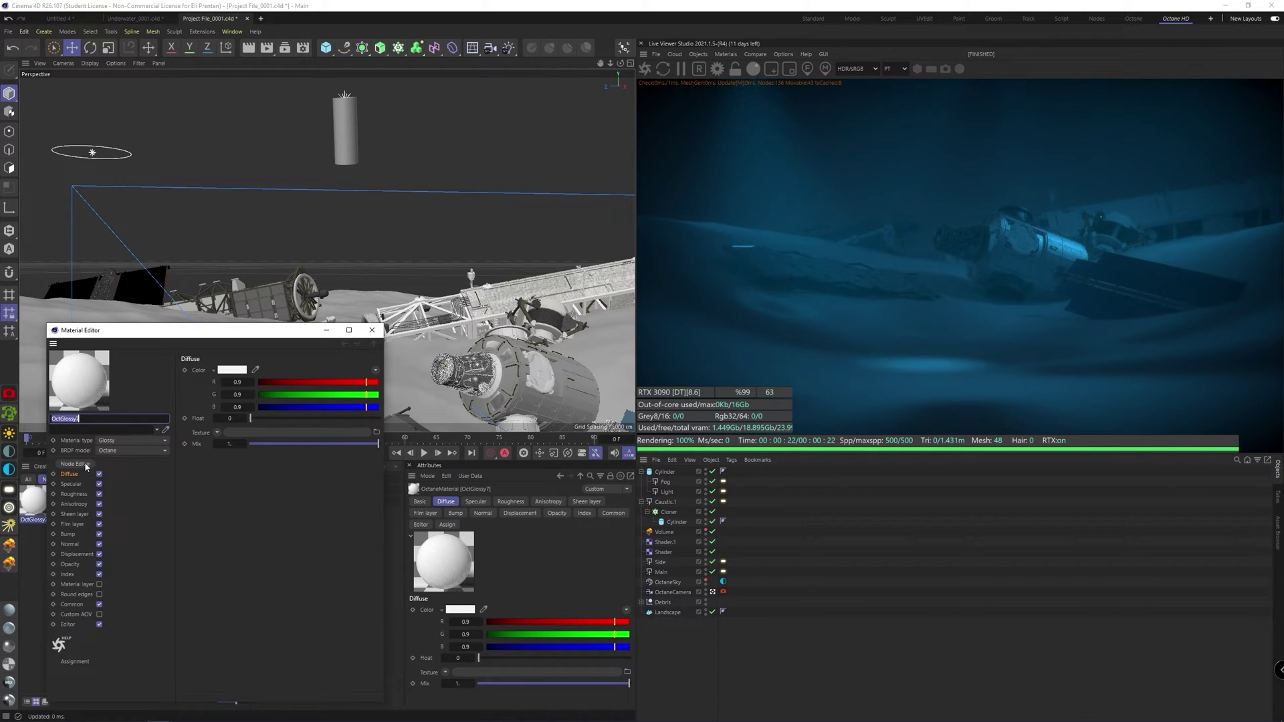
type("oor")
key("Return")
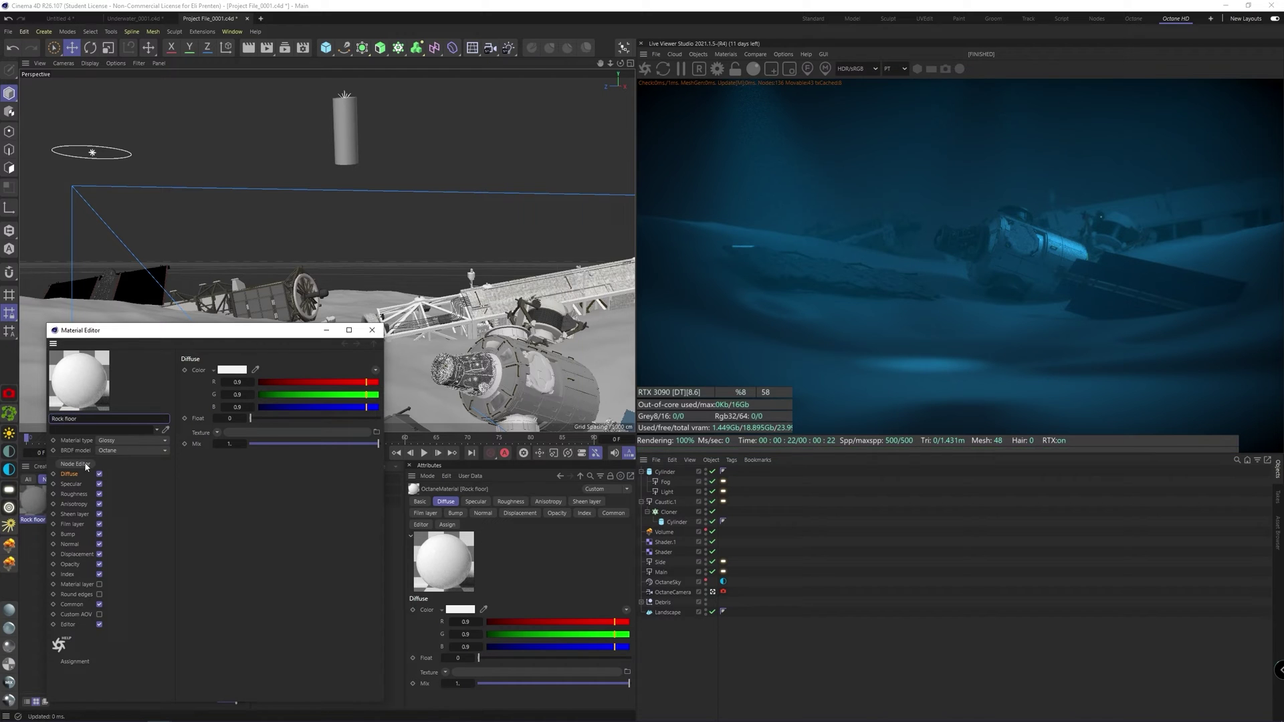
Open the Rock floor material in the Octane Node Editor and close the Material Editor
left_click(81, 465)
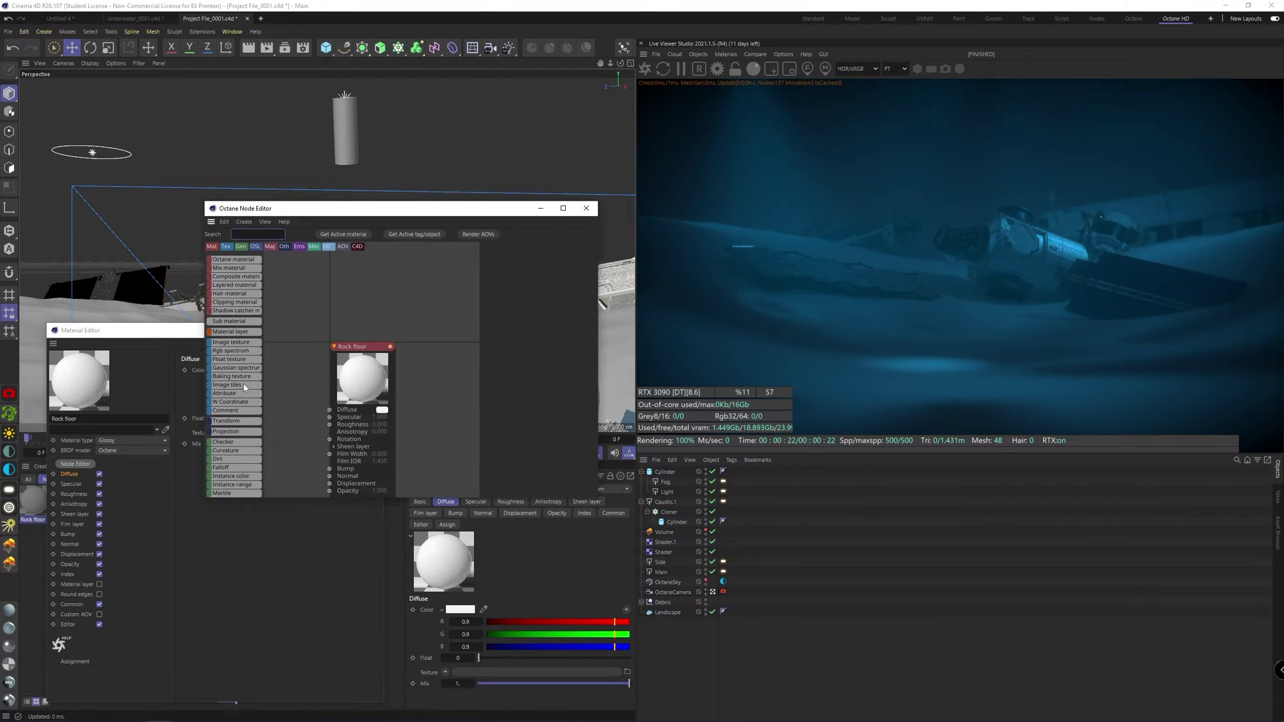
left_click_drag(600, 496, 564, 496)
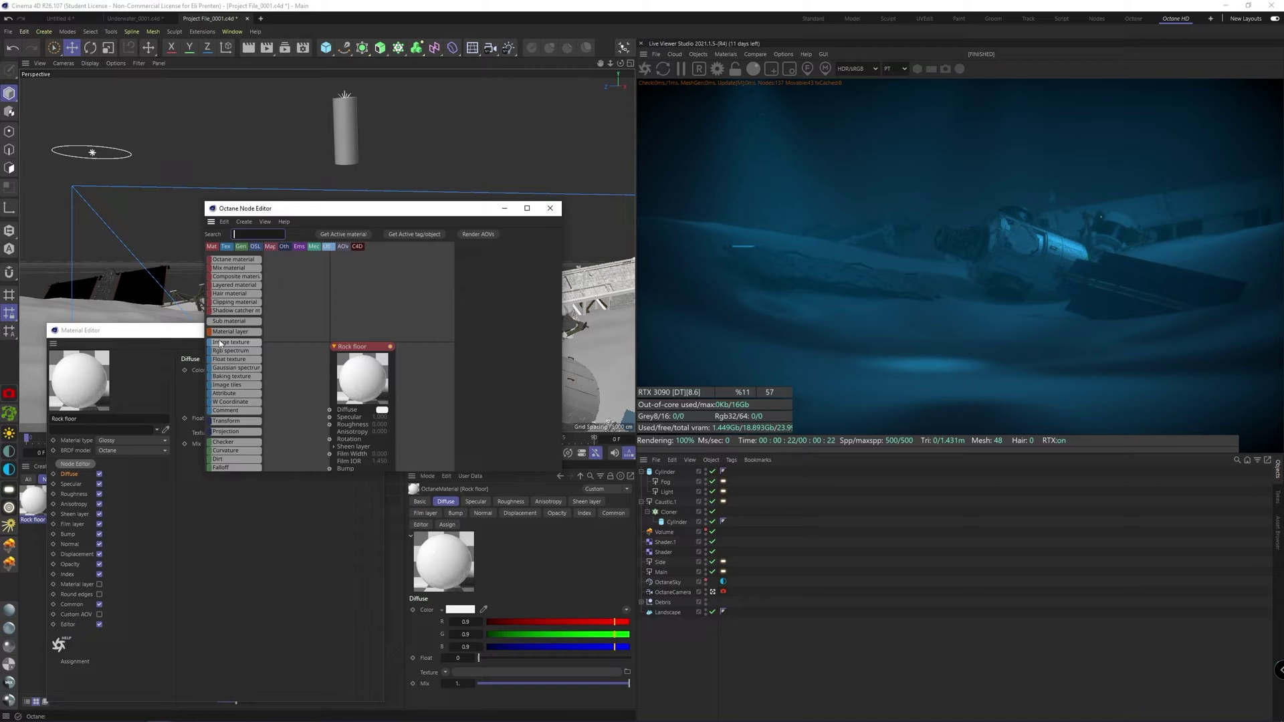
left_click(286, 330)
left_click(372, 329)
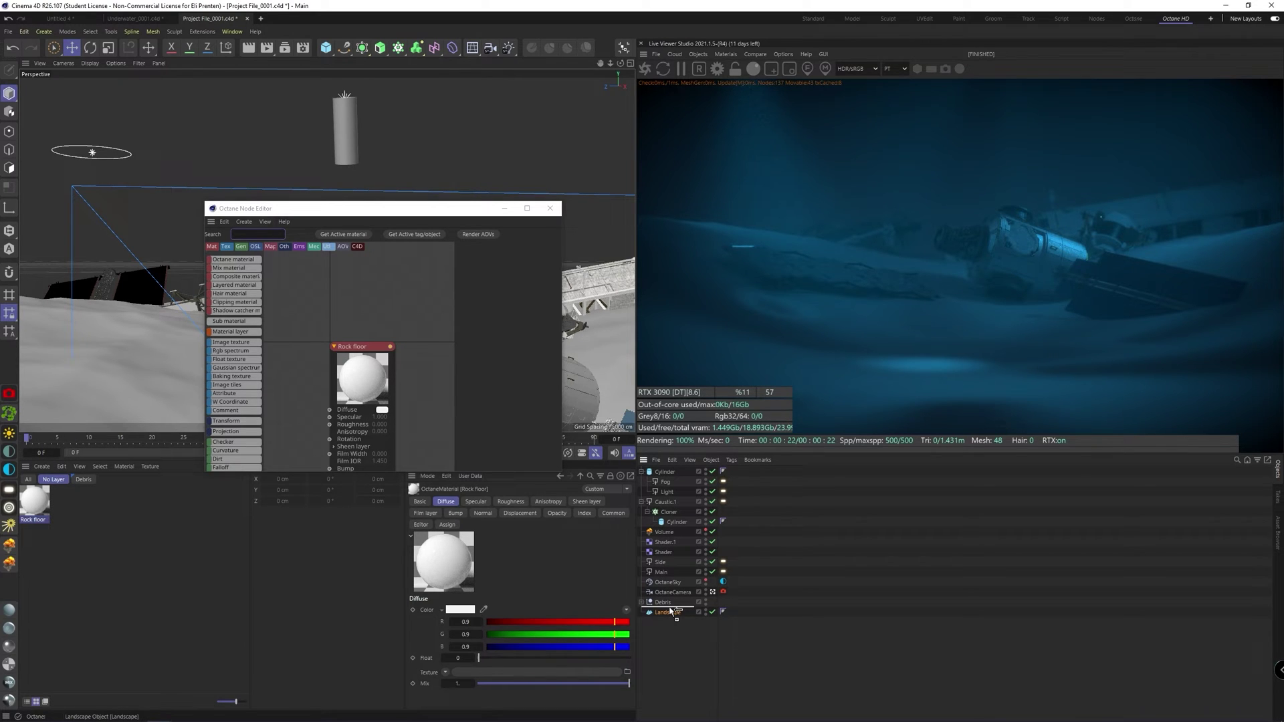
Keep a disabled duplicate of the landscape as a backup and apply the Rock floor material to the original
left_click_drag(671, 612, 671, 613, "ctrl")
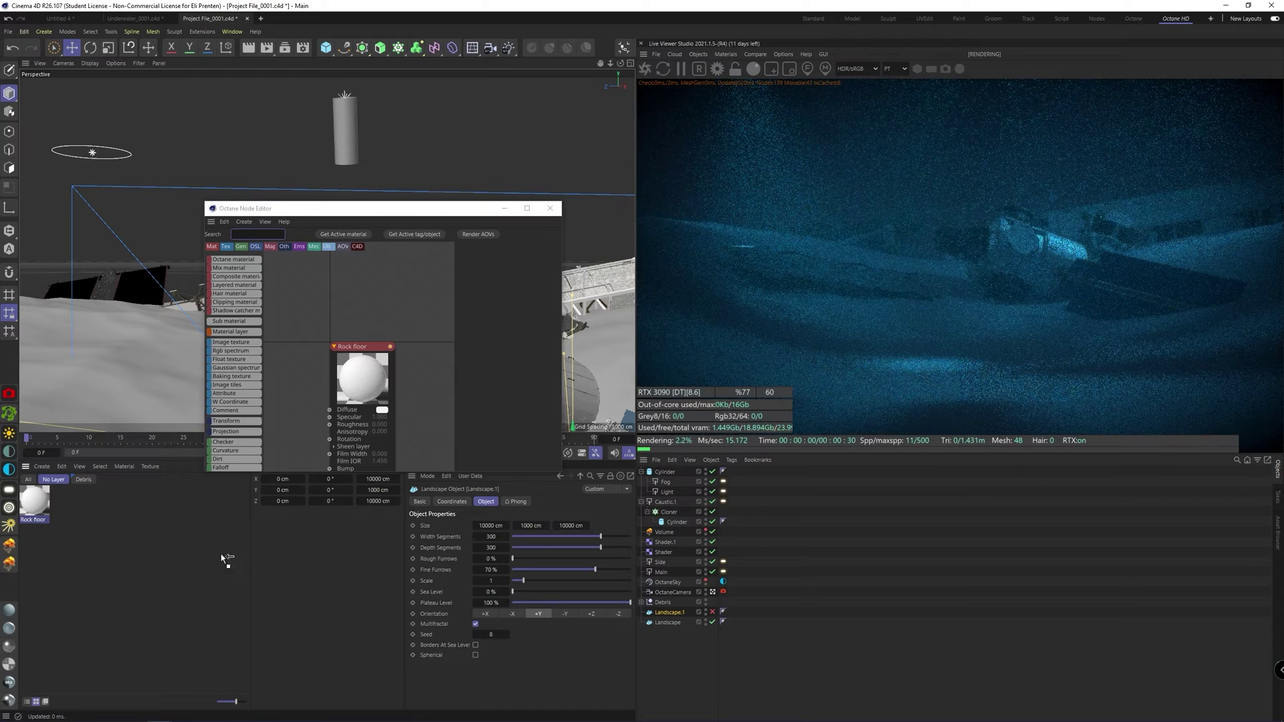
left_click_drag(672, 626, 671, 624)
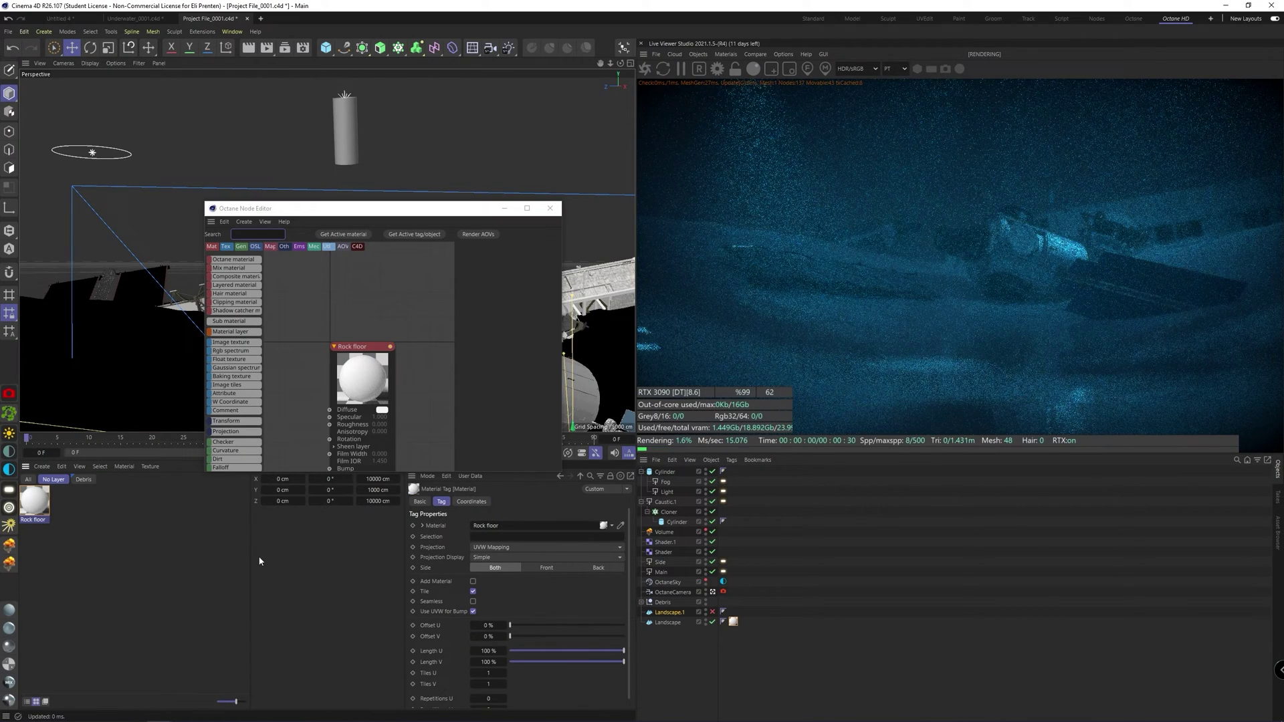
Move the Octane Node Editor window over the viewport and enlarge it for building the material
left_click(246, 221)
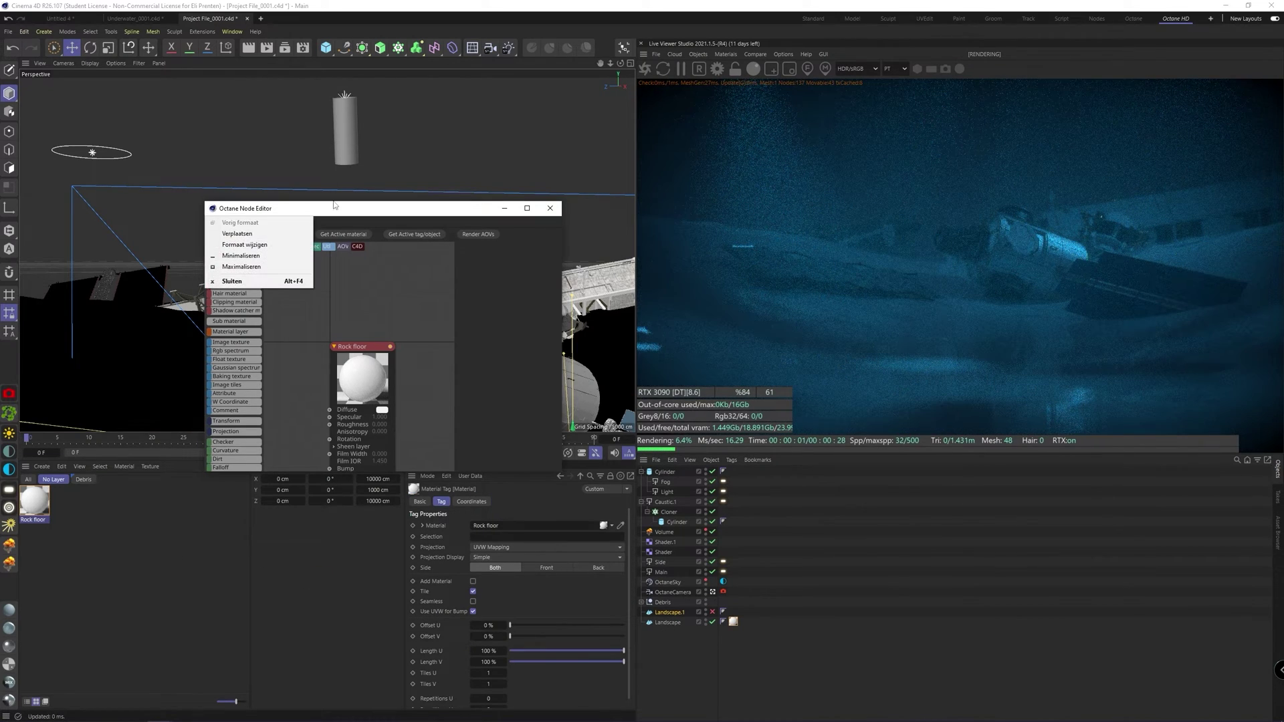
left_click_drag(338, 210, 155, 81)
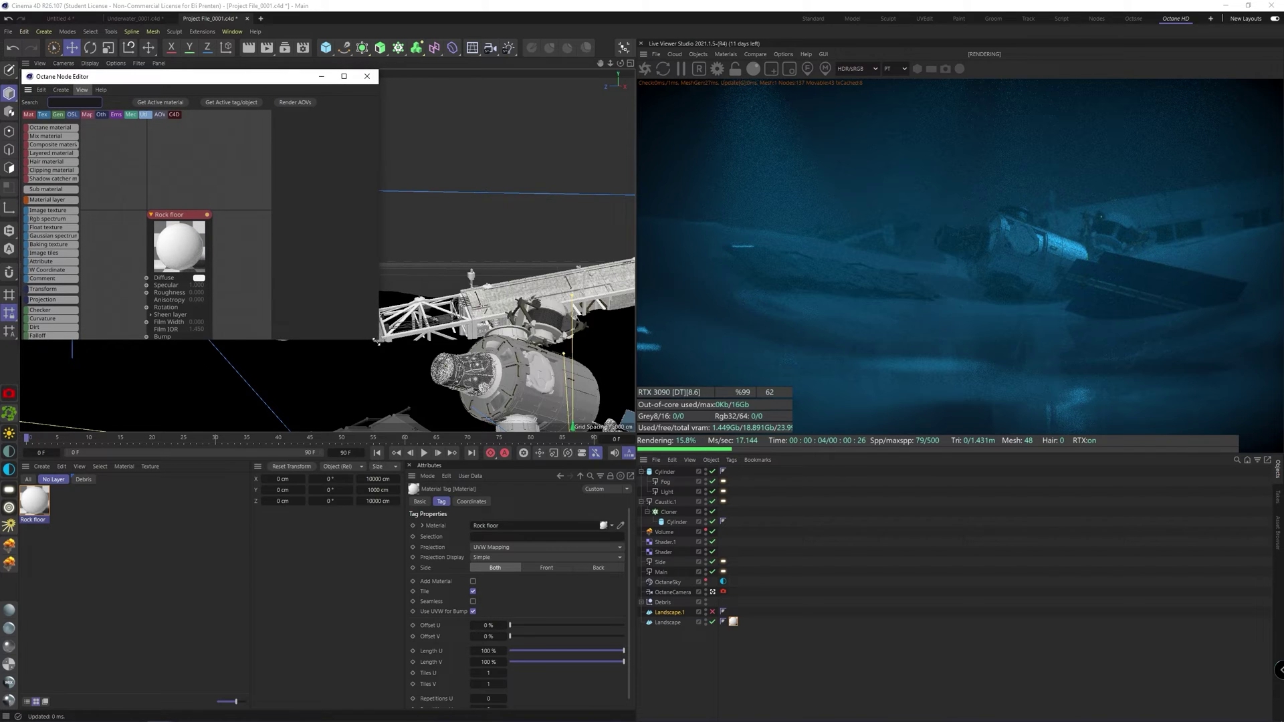
left_click_drag(379, 339, 630, 695)
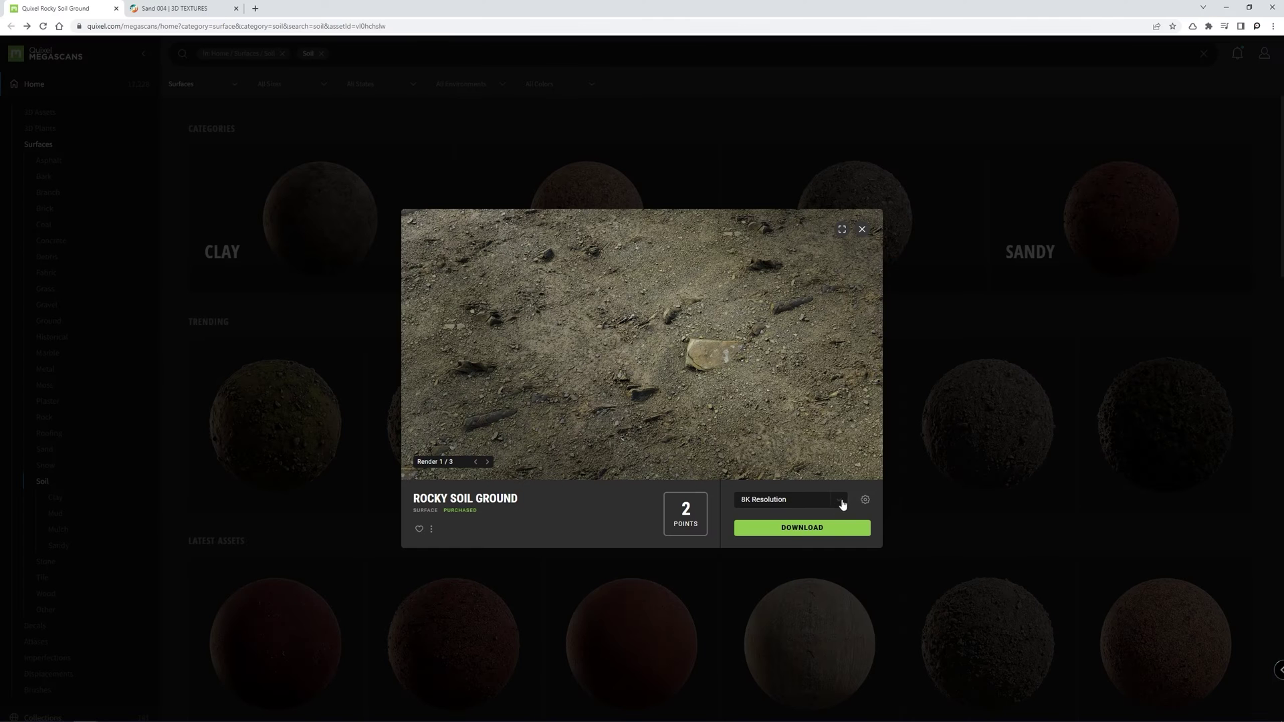
On the Quixel Megascans site, review the texture map download settings for Rocky Soil Ground and download it at 8K resolution
left_click(866, 501)
scroll(721, 293, "down", 3)
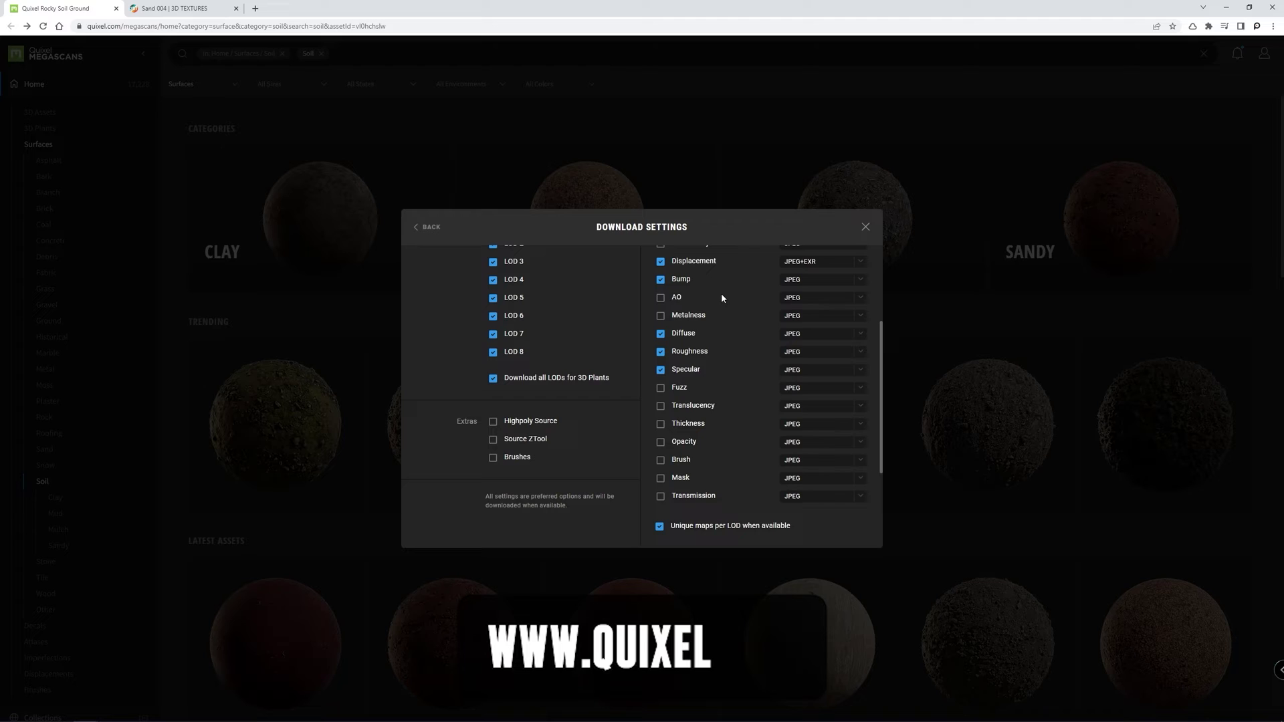
scroll(700, 476, "up", 3)
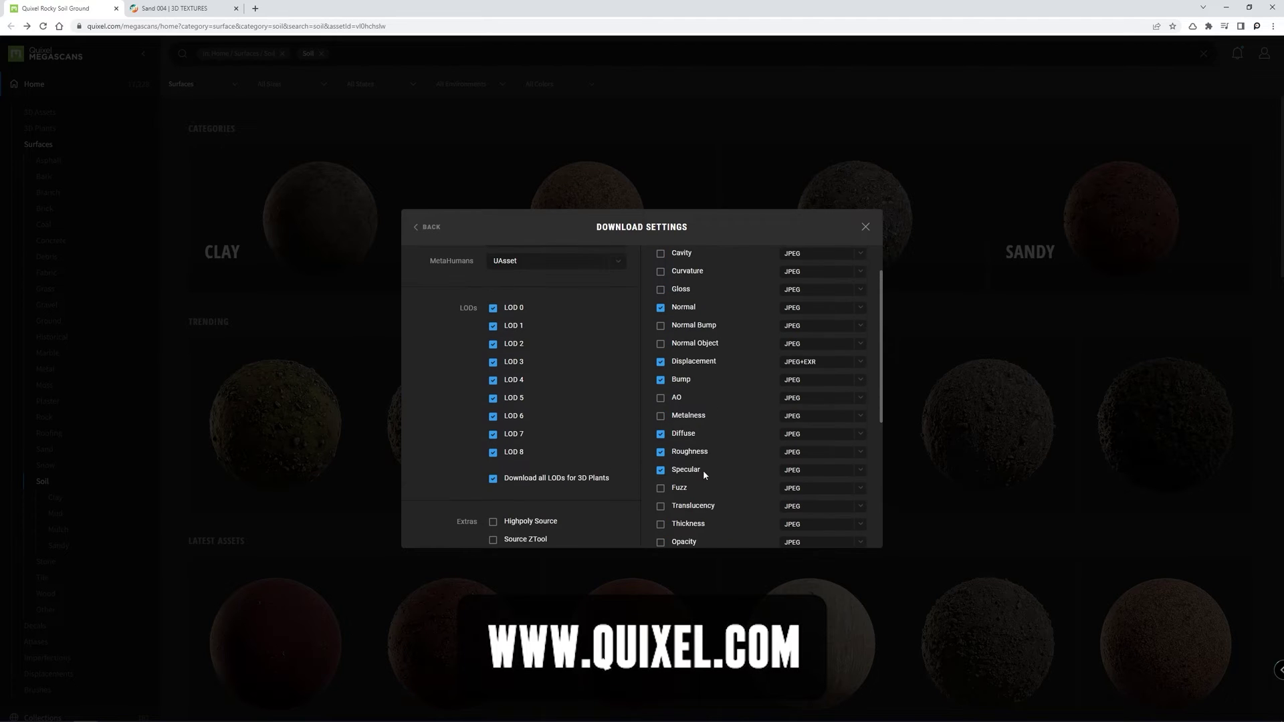
scroll(735, 359, "up", 2)
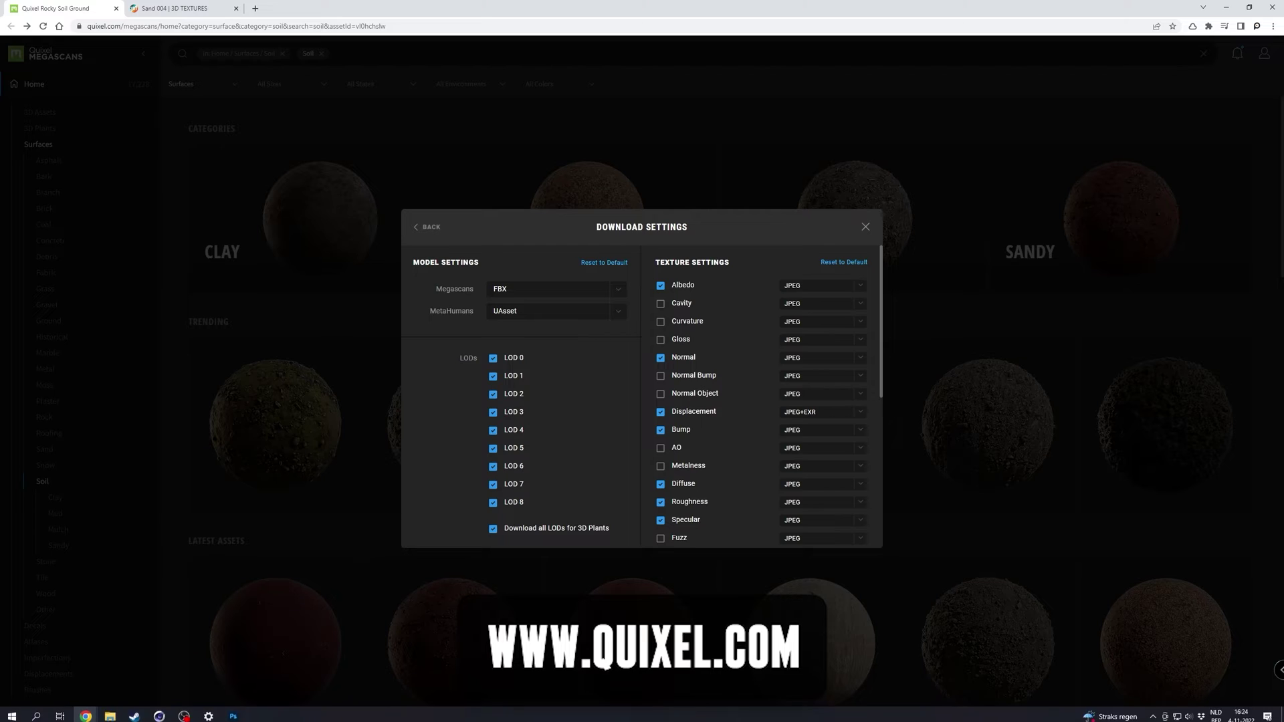
left_click(423, 227)
left_click(781, 528)
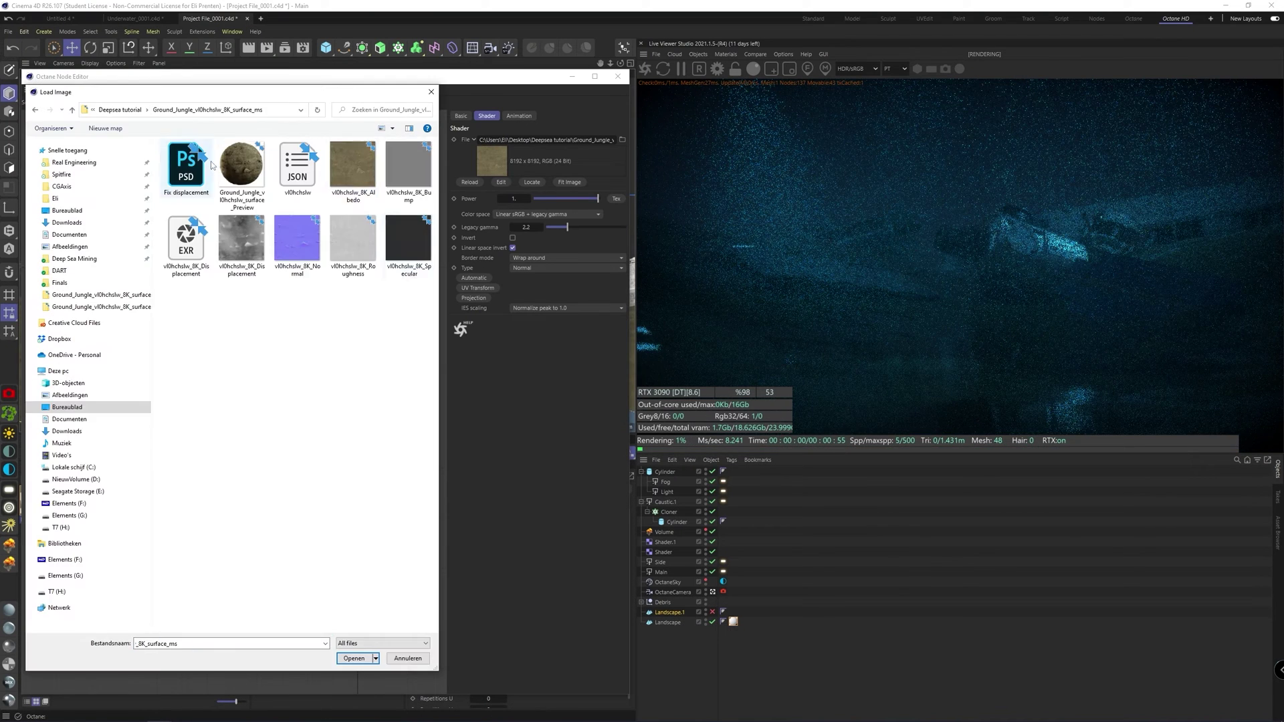
Connect image textures with the Ground_Jungle specular, roughness and normal maps to the matching channels of the Rock floor material
double_click(211, 165)
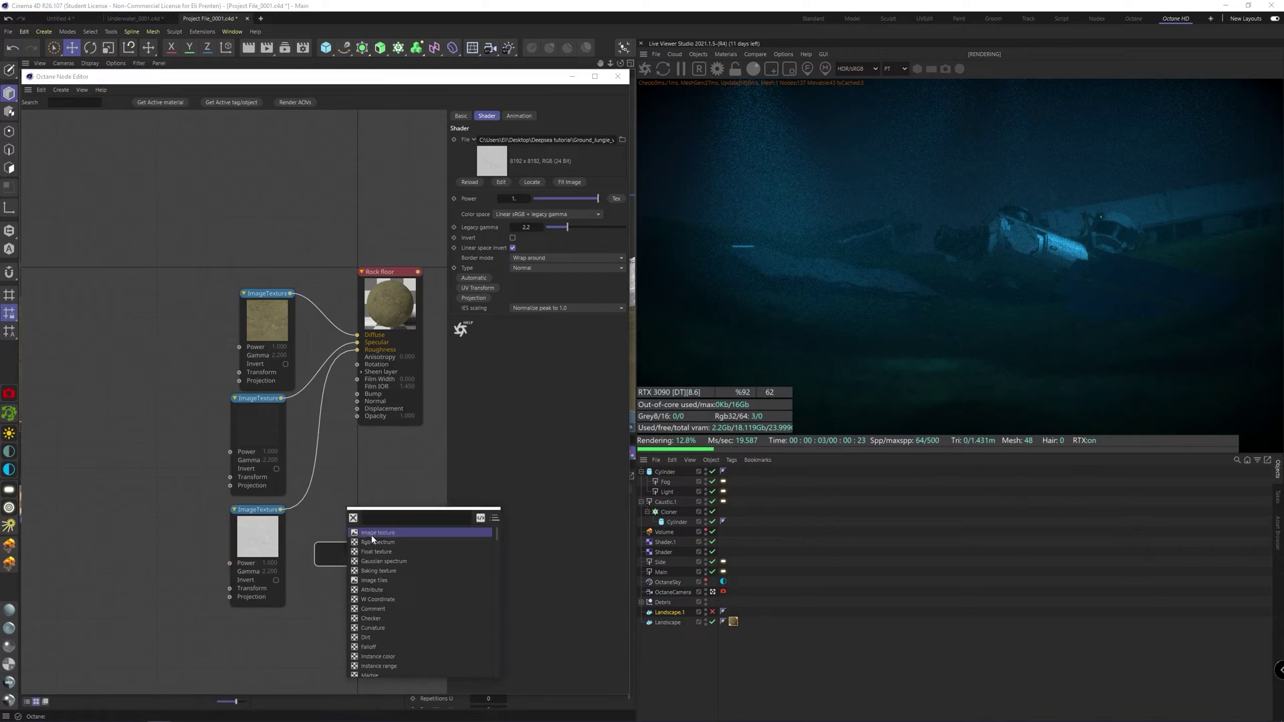
left_click(375, 528)
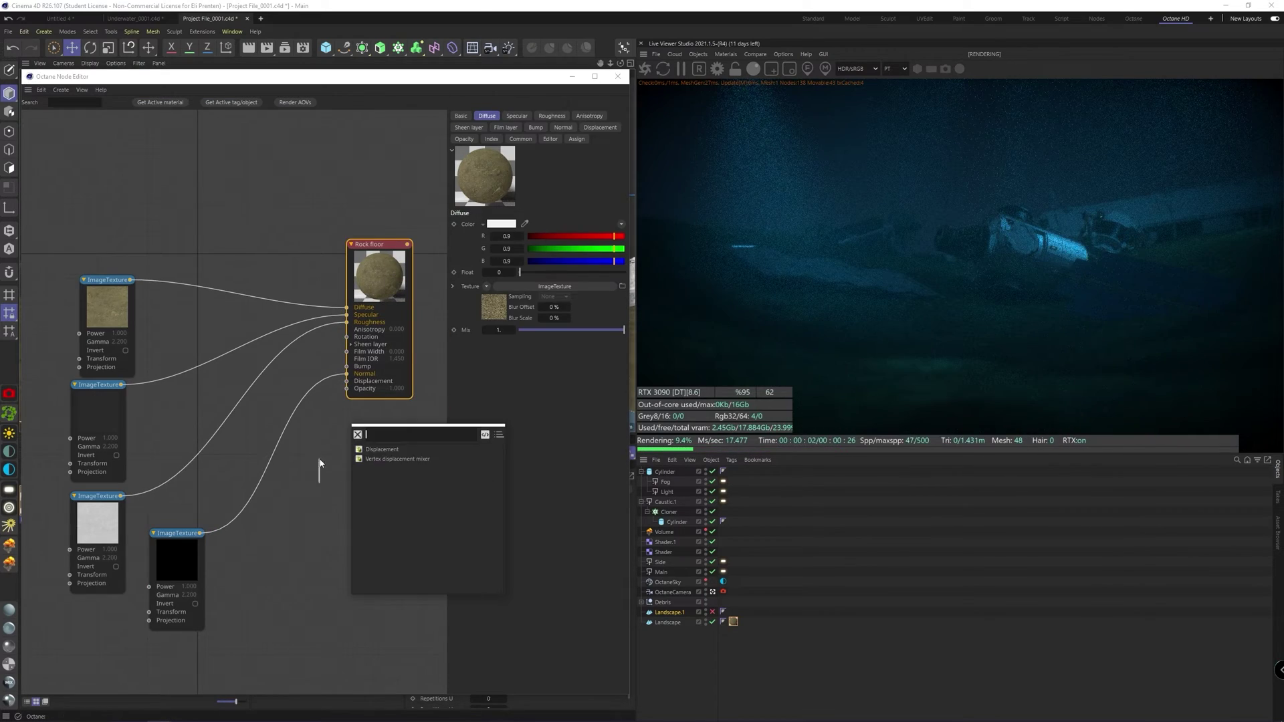
Add a Displacement node to the Rock floor material and feed it an image texture with the 8K displacement EXR
left_click(376, 451)
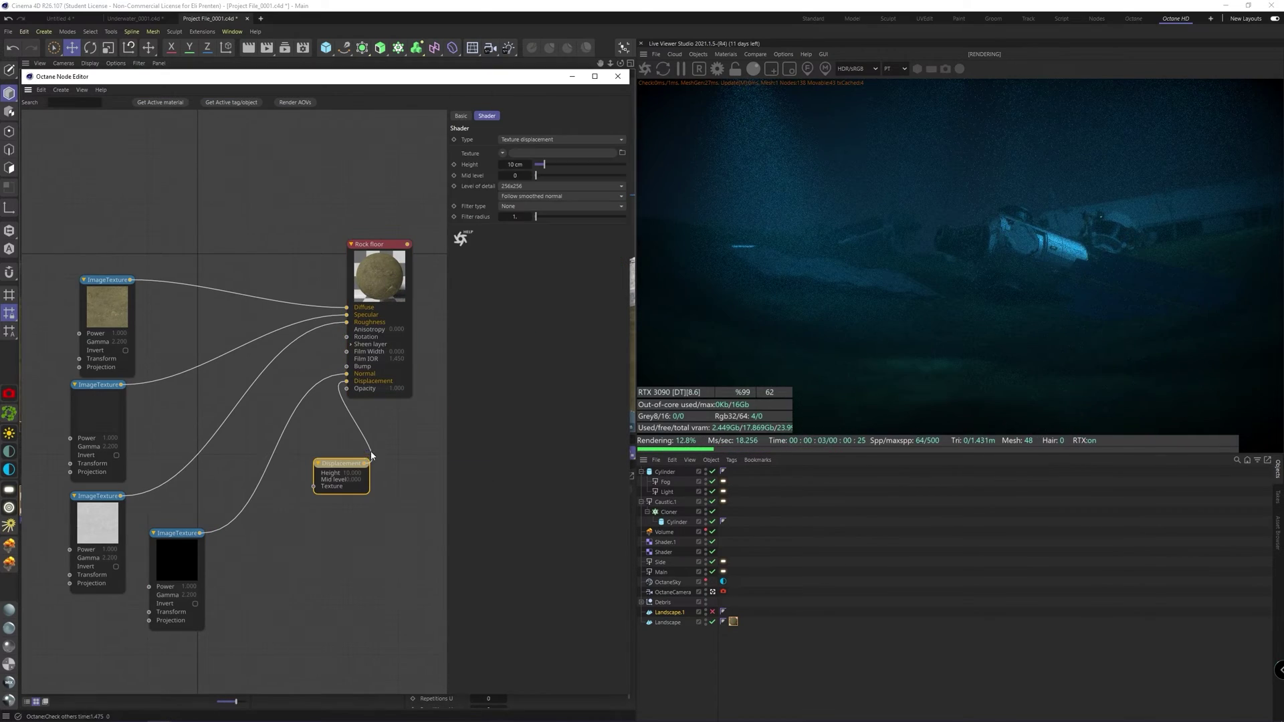
left_click_drag(312, 490, 288, 519)
left_click(335, 508)
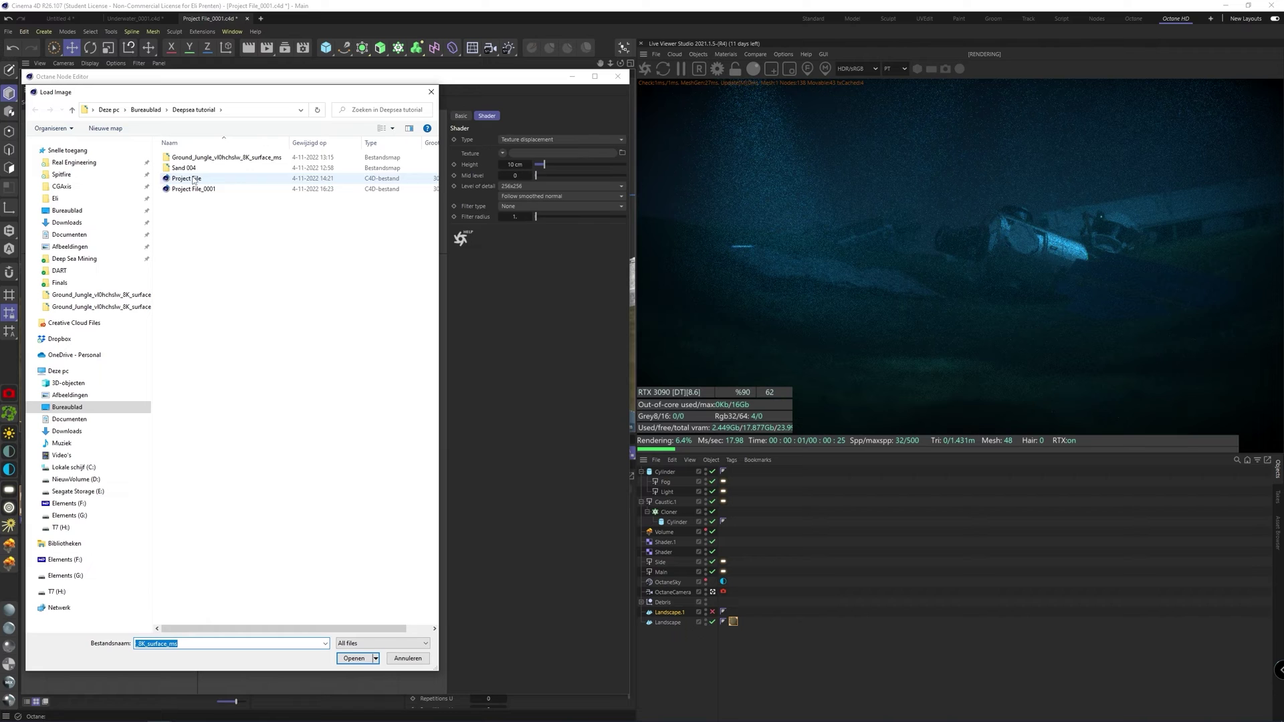
double_click(214, 157)
left_click(196, 244)
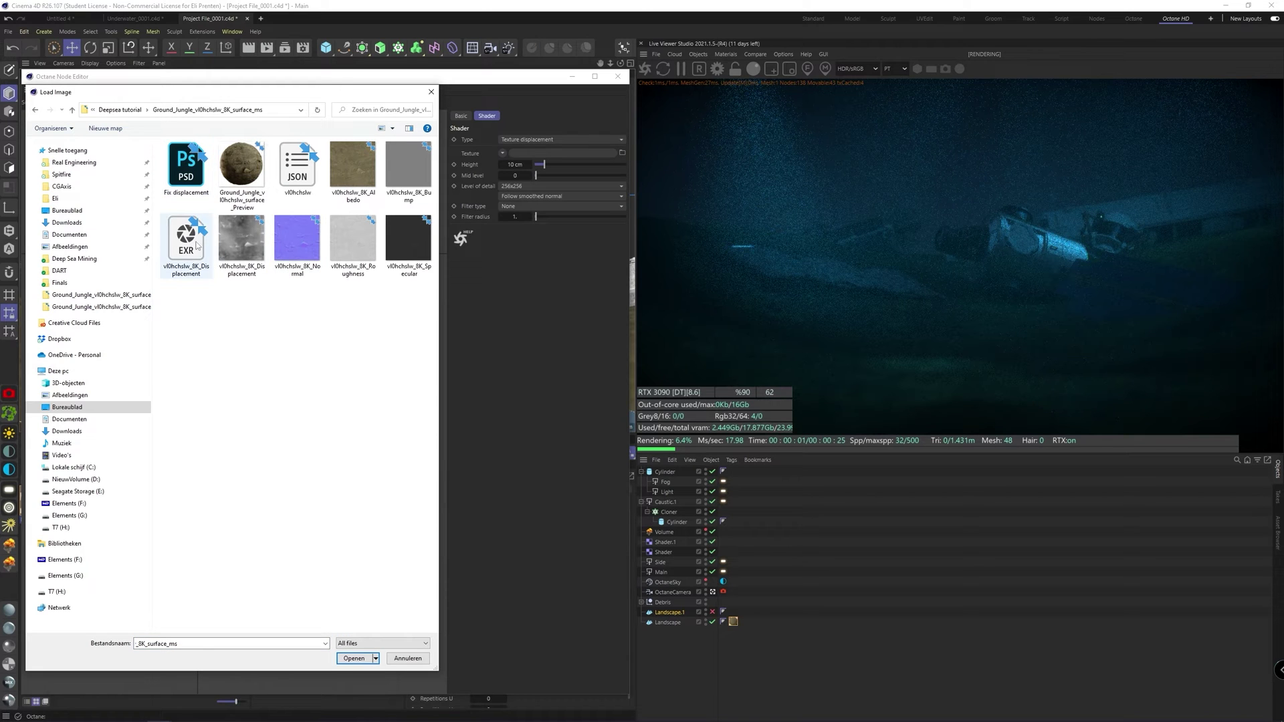
double_click(195, 245)
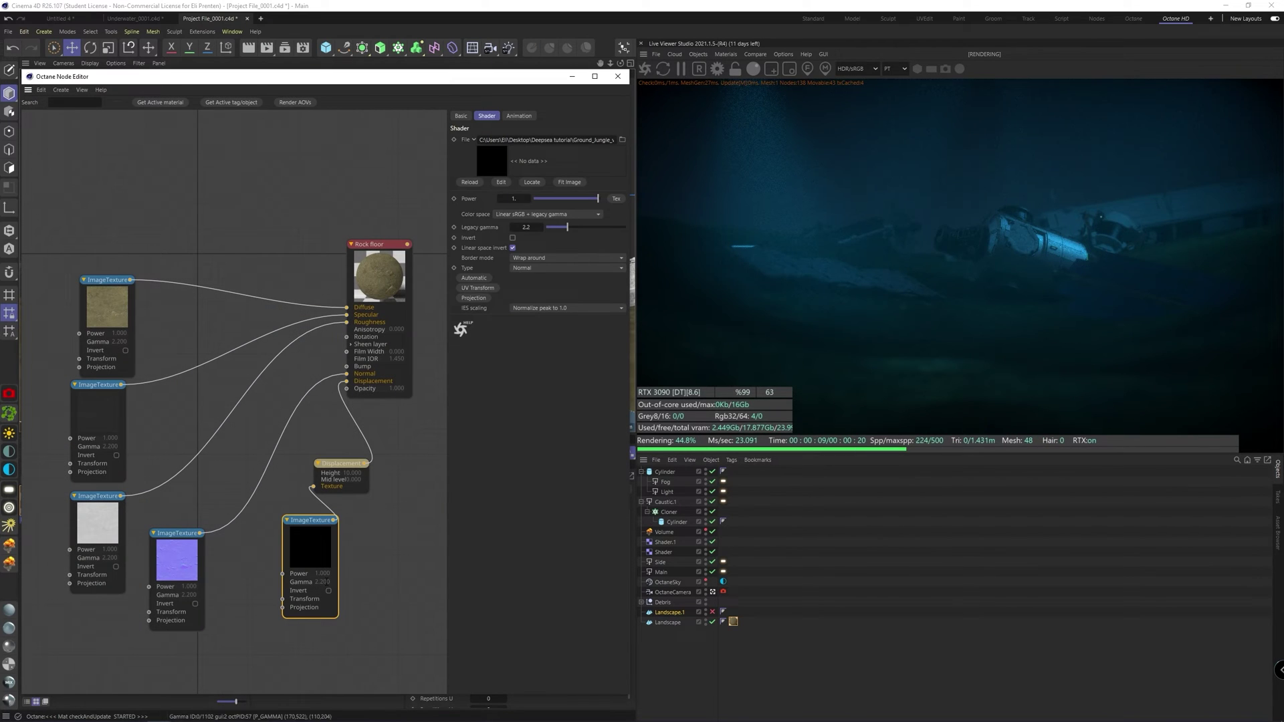
Set the displacement to an 8192x8192 level of detail, 40 cm height and a mid level of about 0.46
left_click(351, 461)
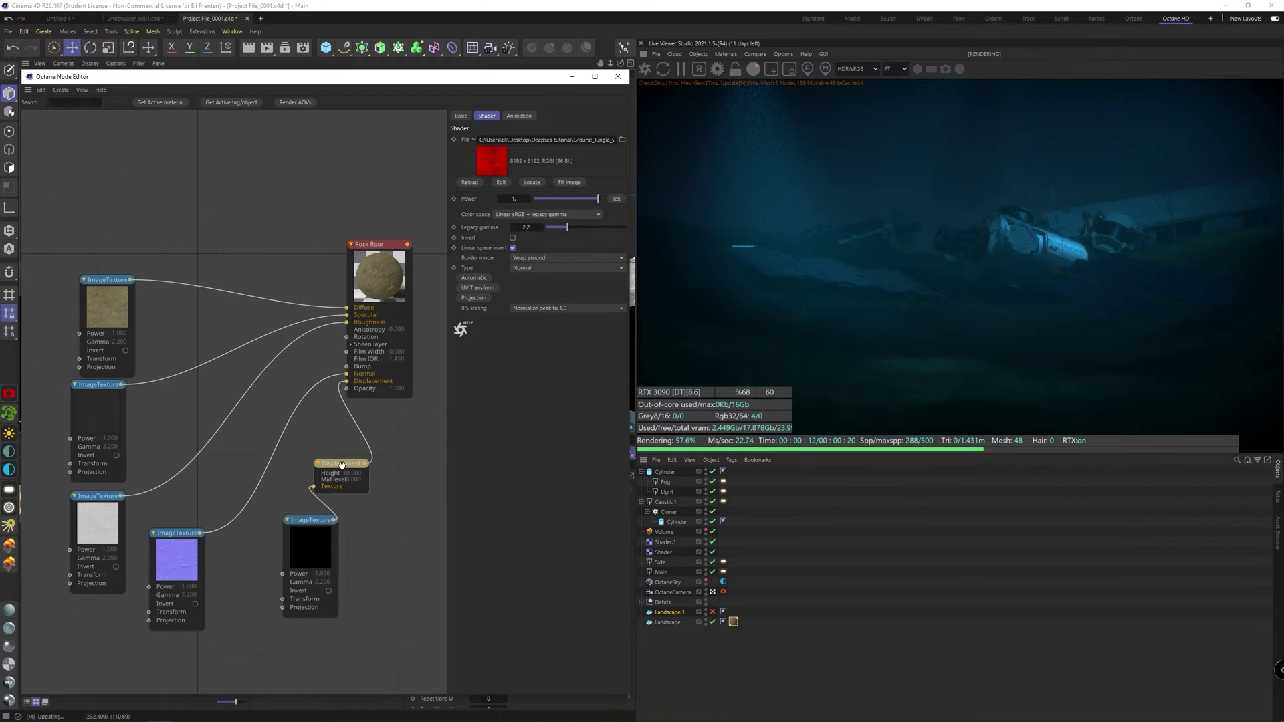
left_click(520, 218)
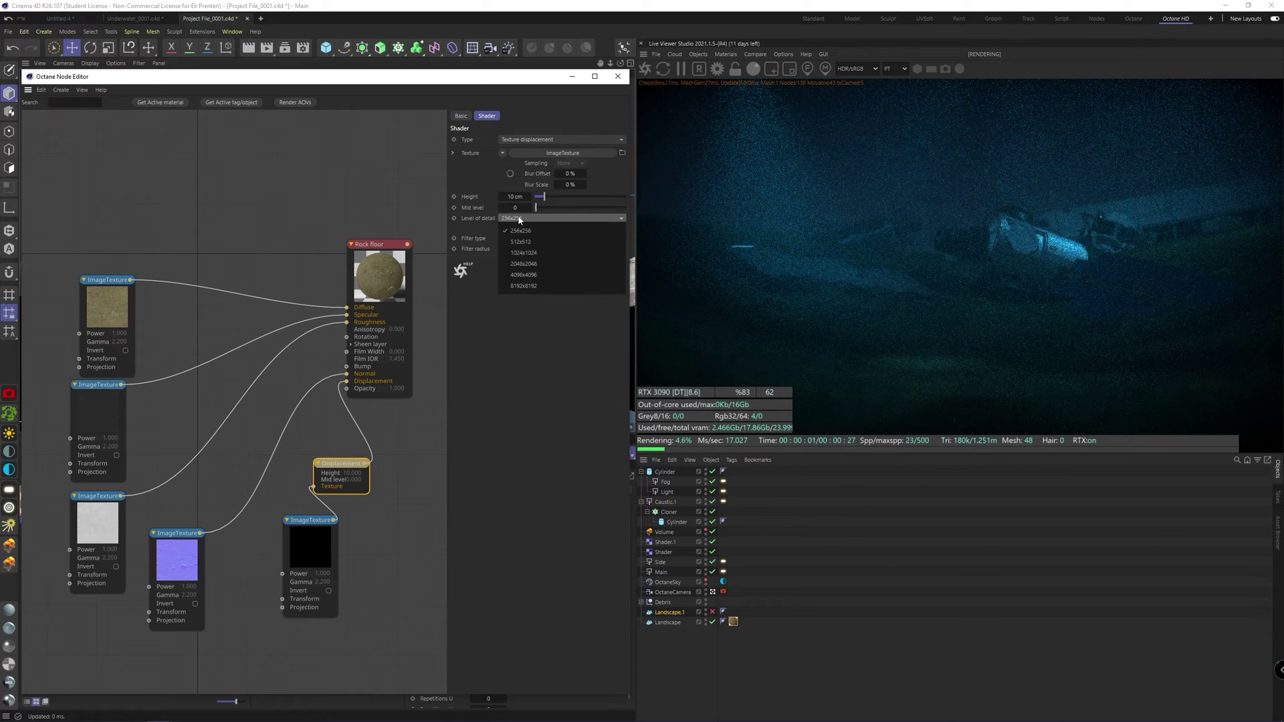
left_click(524, 285)
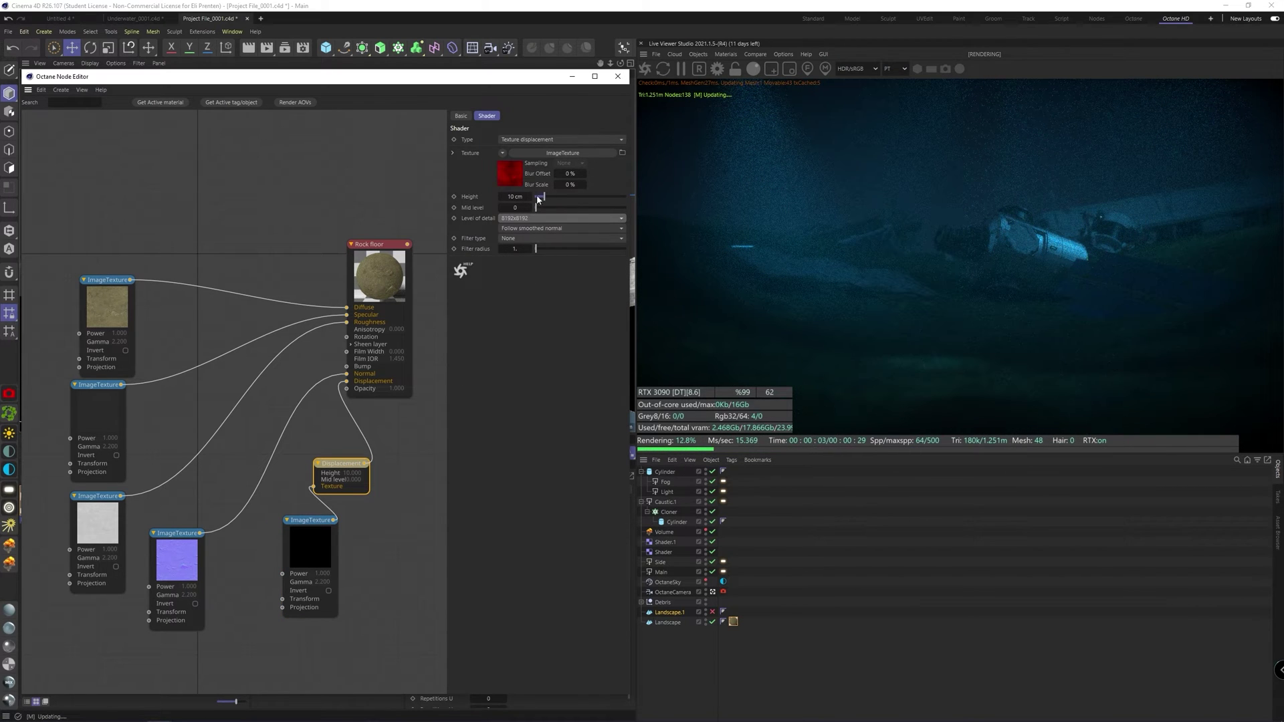
left_click(524, 196)
type("40")
key("Return")
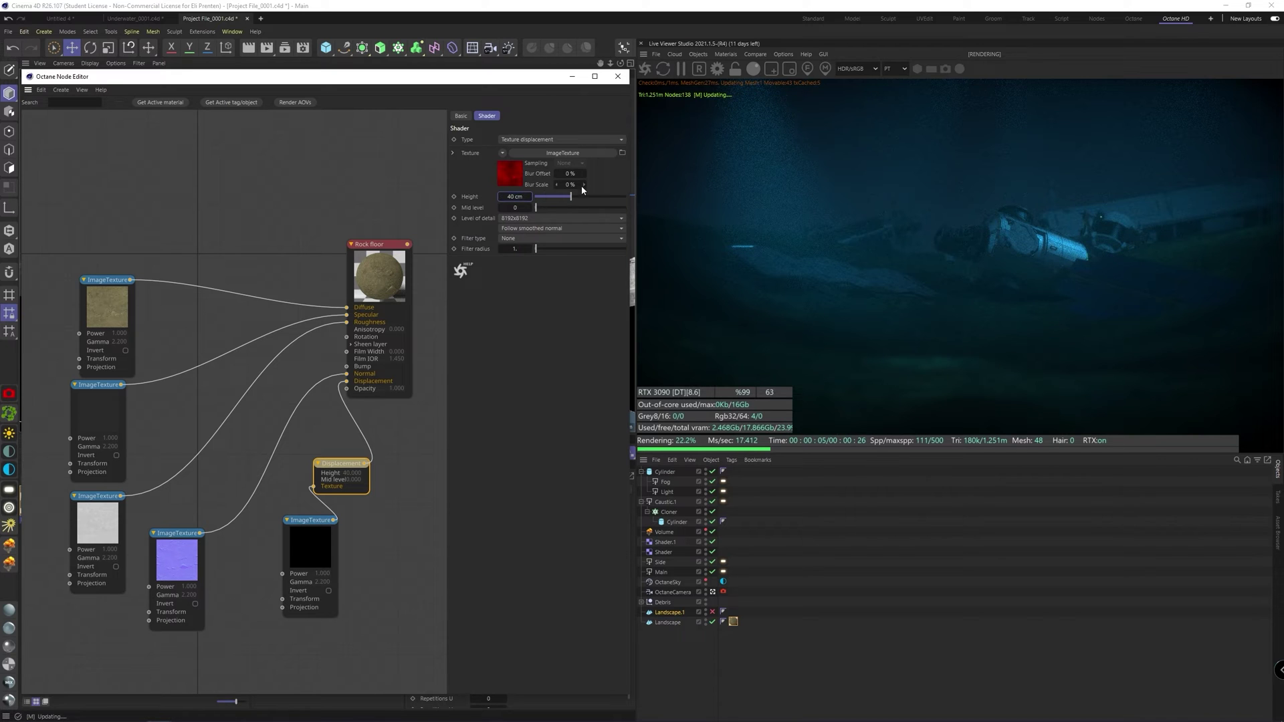
left_click(576, 207)
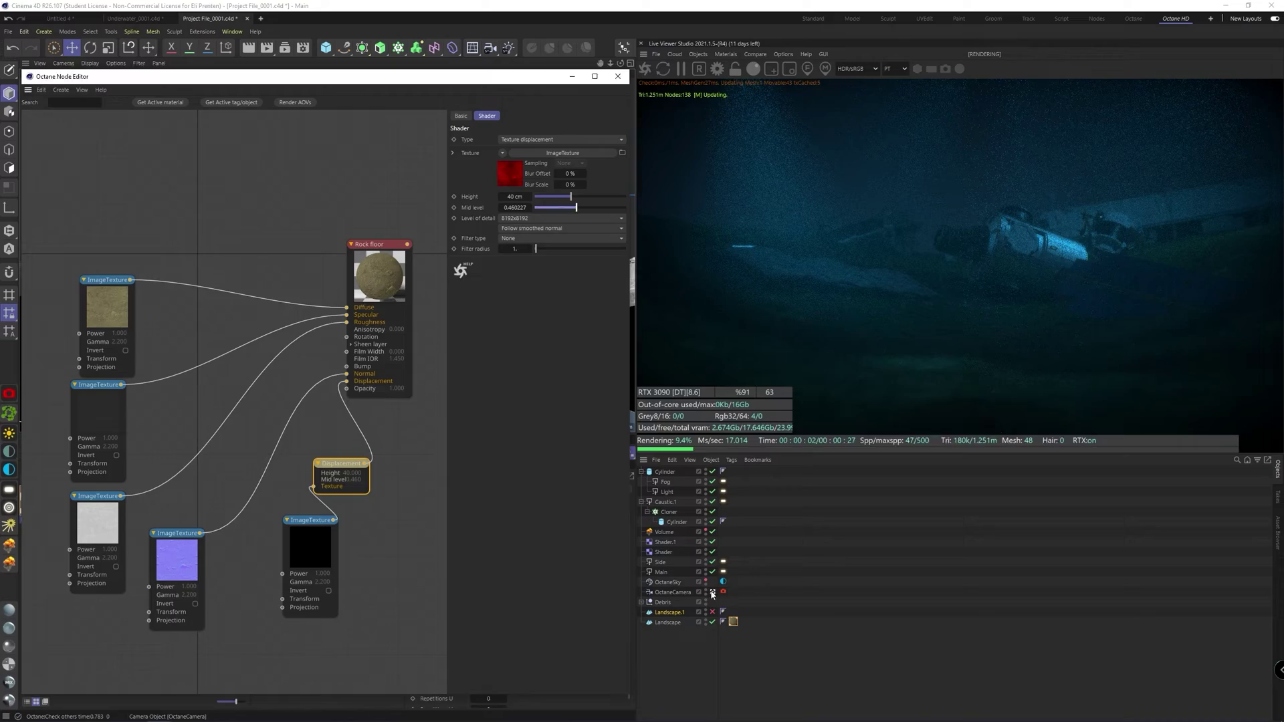
Minimize the node editor, leave the Octane camera view and set the Rock floor tag's Length U and V to 10%
left_click(571, 77)
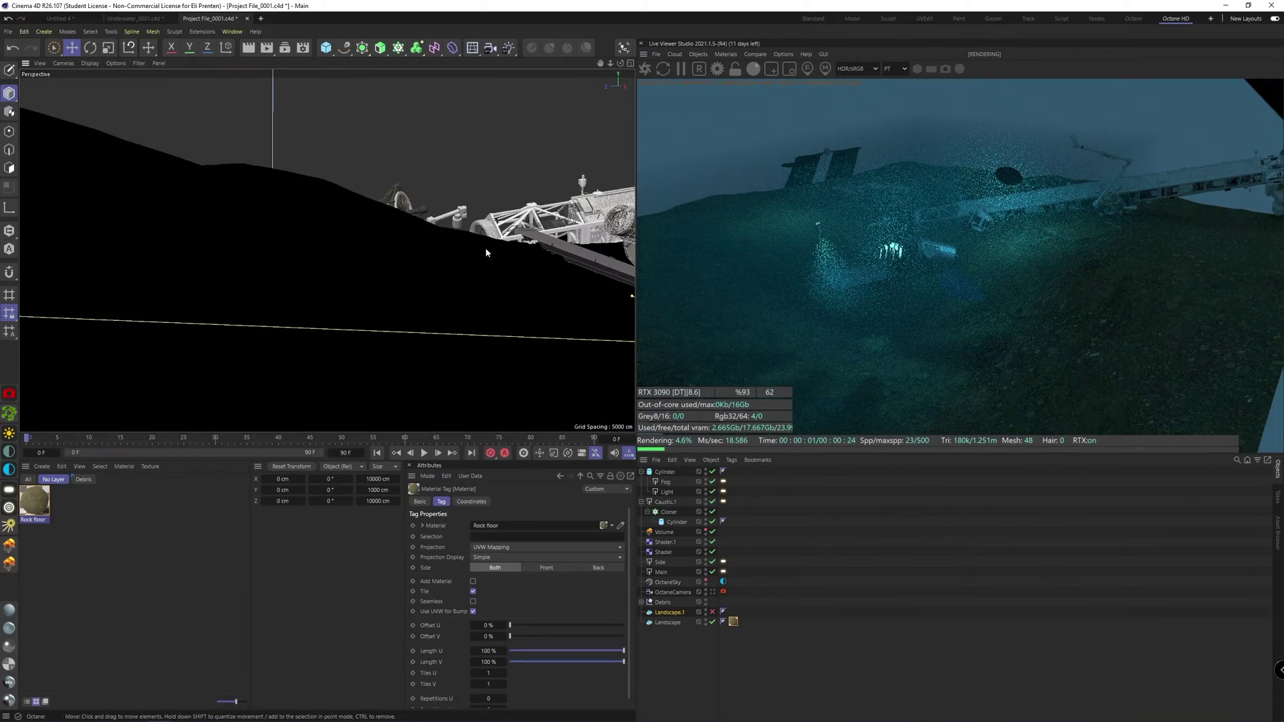
middle_click(485, 253)
middle_click(274, 211)
scroll(371, 275, "up", 5)
left_click_drag(412, 190, 382, 302, "alt")
right_click_drag(384, 284, 455, 203, "alt")
double_click(488, 651)
type("10")
key("Tab")
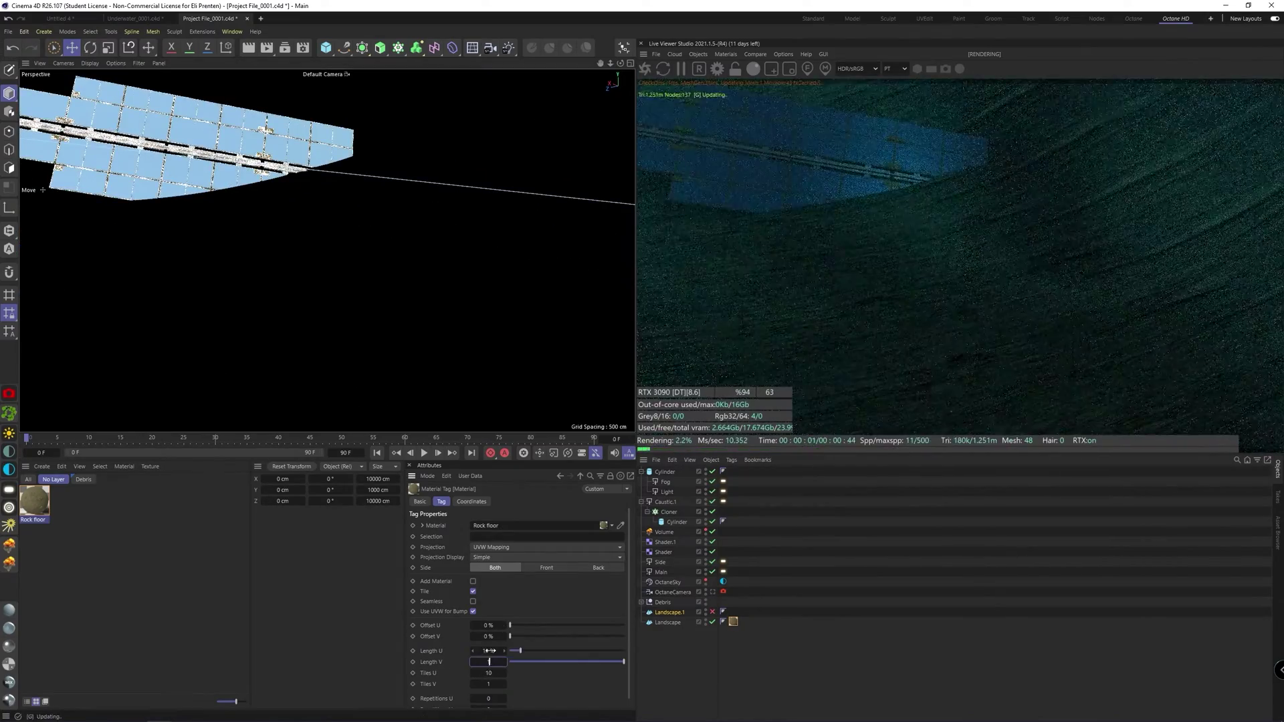
type("10")
key("Return")
Set Length V to 9% on the landscape's Rock floor material tag
left_click_drag(479, 272, 321, 274, "alt")
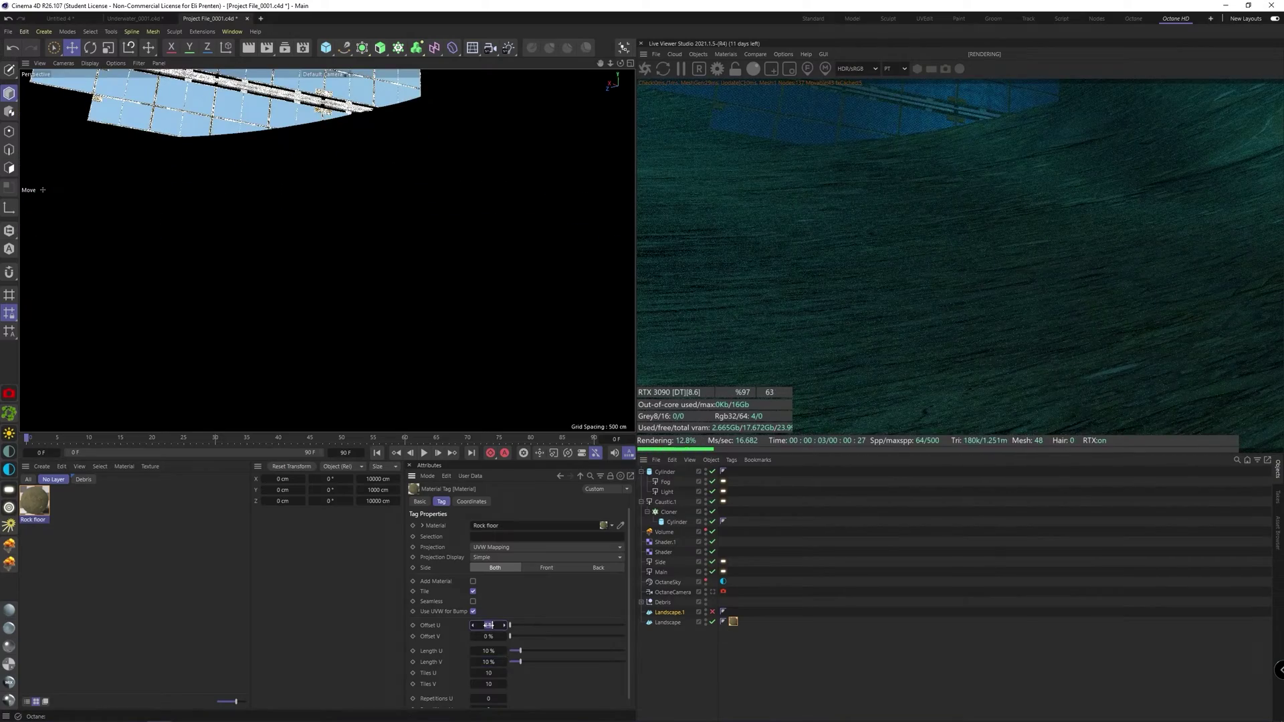
left_click(733, 623)
left_click(519, 662)
left_click_drag(478, 267, 418, 264, "alt")
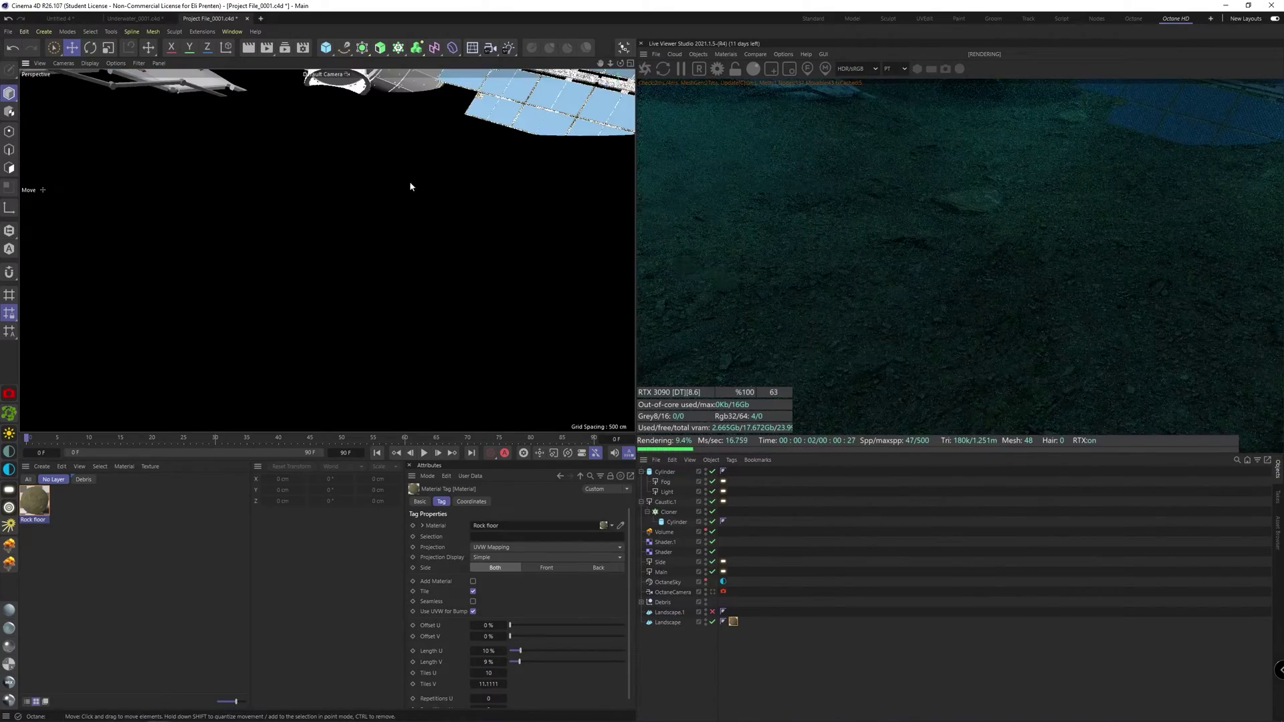
Disable the Volume fog object and inspect the displaced rock floor up close
right_click_drag(410, 186, 436, 258, "alt")
left_click_drag(436, 259, 405, 262, "alt")
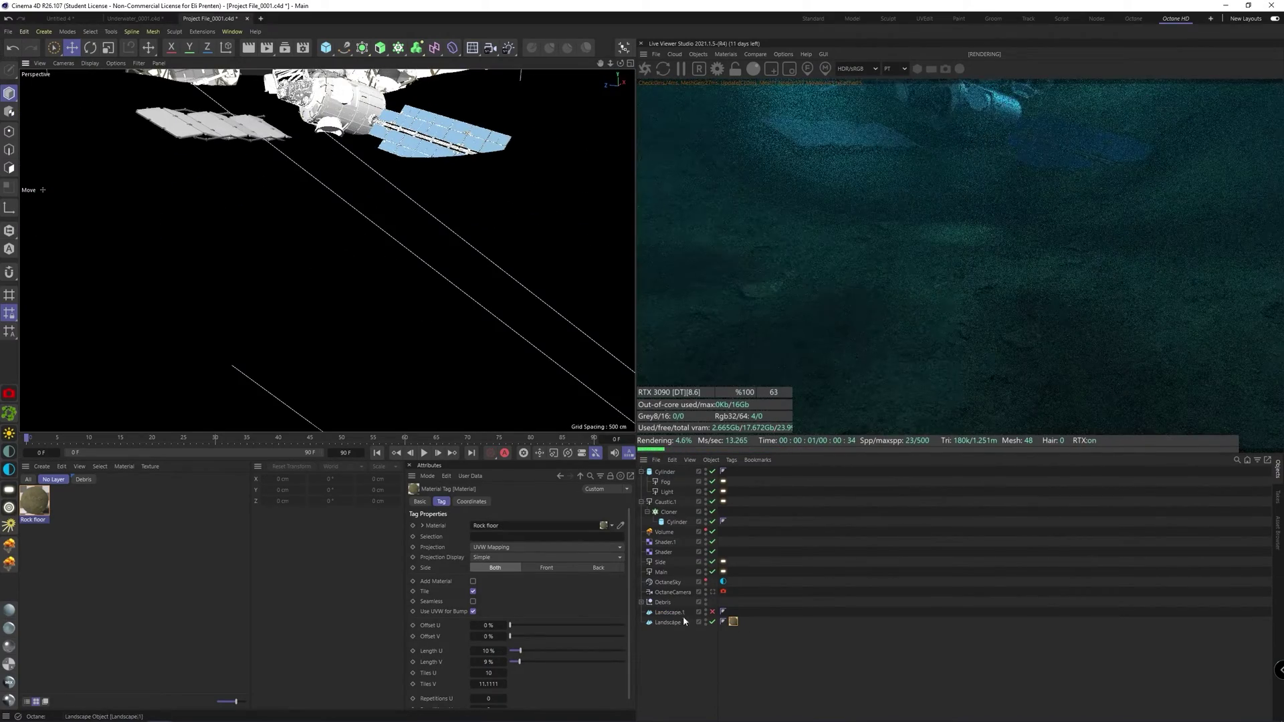
left_click(713, 532)
right_click_drag(364, 175, 476, 93, "alt")
mouse_move(462, 242)
left_mouse_down("alt")
mouse_move(459, 201)
mouse_move(457, 234)
mouse_move(481, 230)
mouse_move(453, 239)
left_mouse_up("alt")
right_click_drag(369, 259, 429, 174, "alt")
left_click_drag(394, 214, 361, 209, "alt")
middle_click_drag(367, 209, 404, 208, "alt")
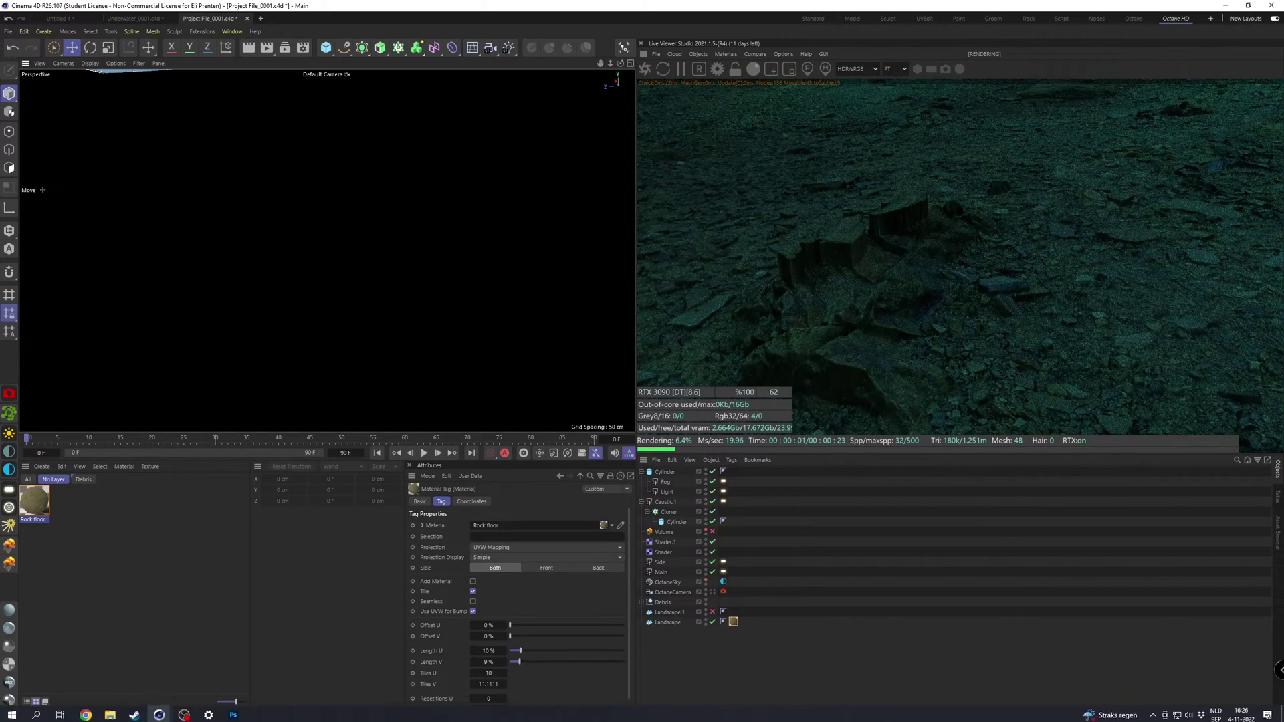
In Photoshop, examine the overexposed spot in Fix displacement.psd, show the R copy layer over it and undo the test brush stroke
left_click(227, 713)
scroll(485, 274, "down", 8, "alt")
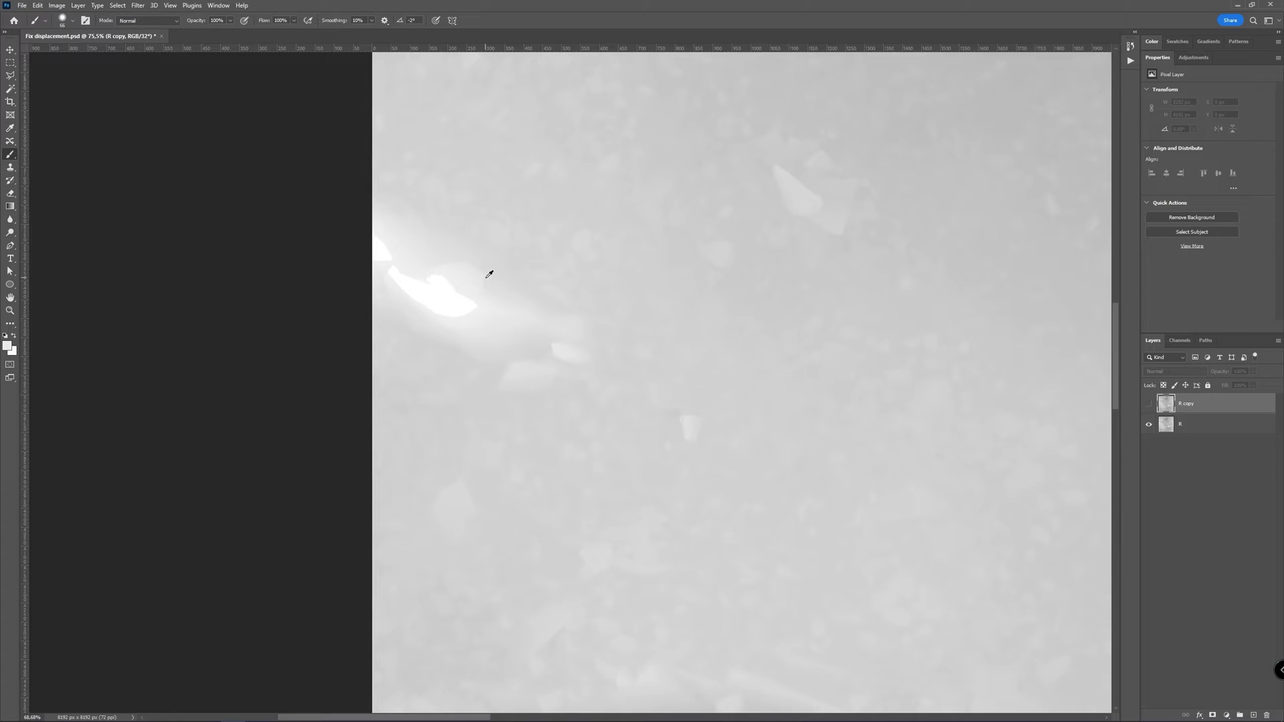
scroll(509, 277, "down", 3, "alt")
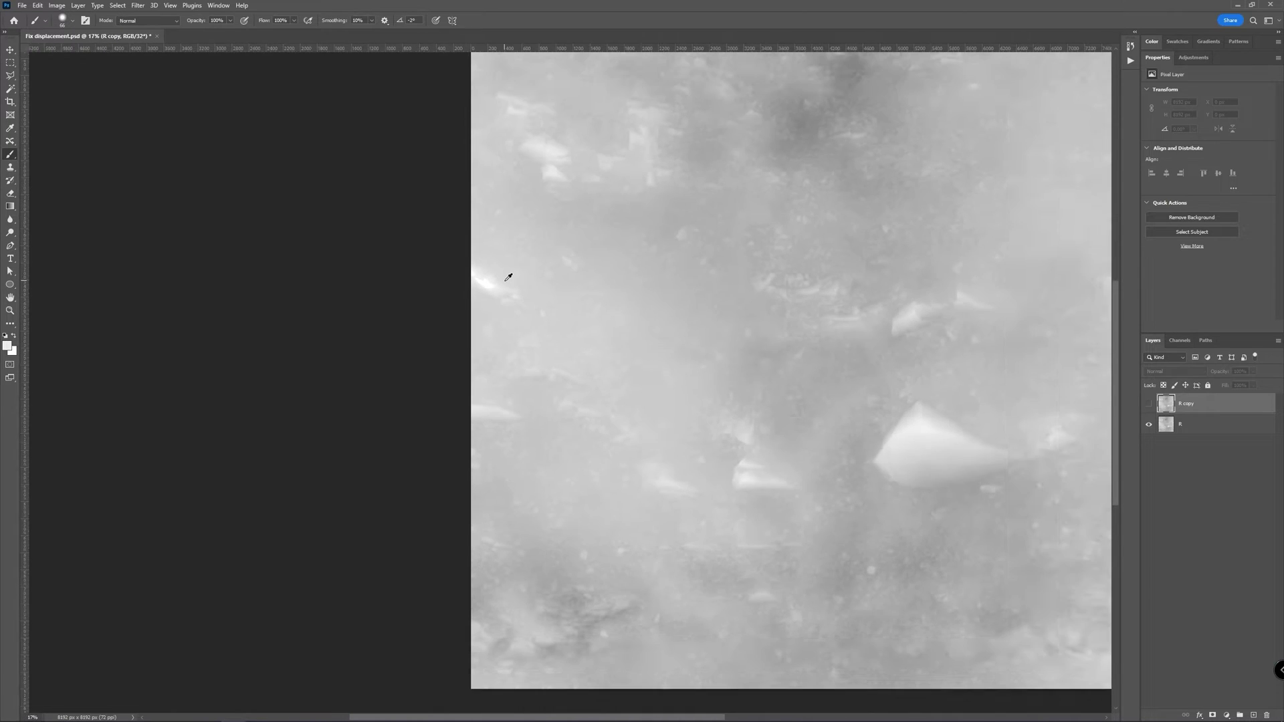
scroll(321, 347, "up", 8, "alt")
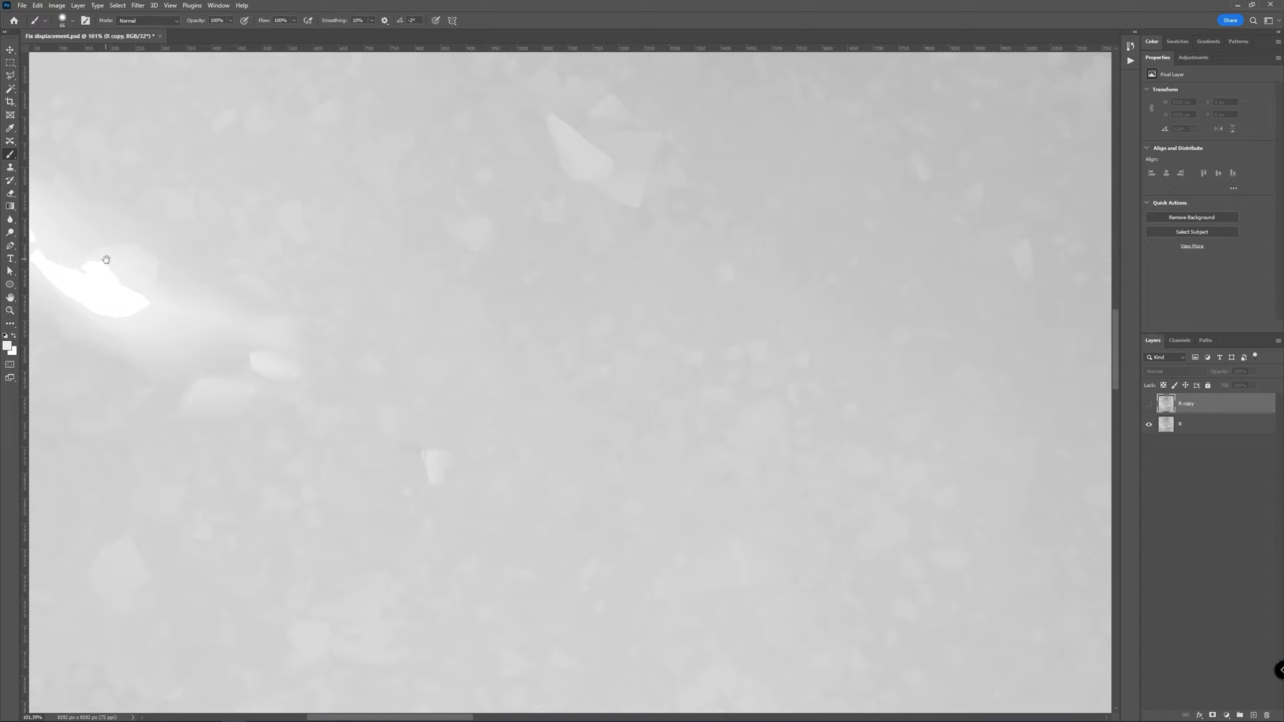
left_click_drag(105, 260, 244, 268)
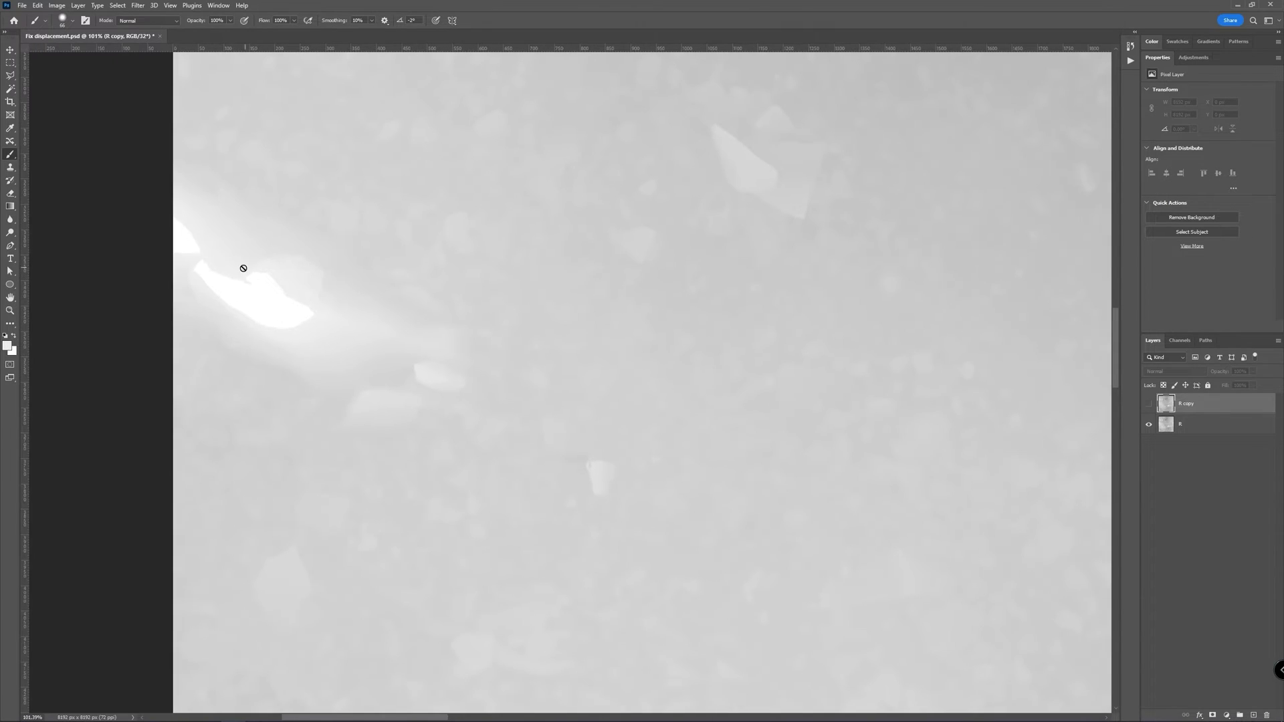
left_click(1149, 404)
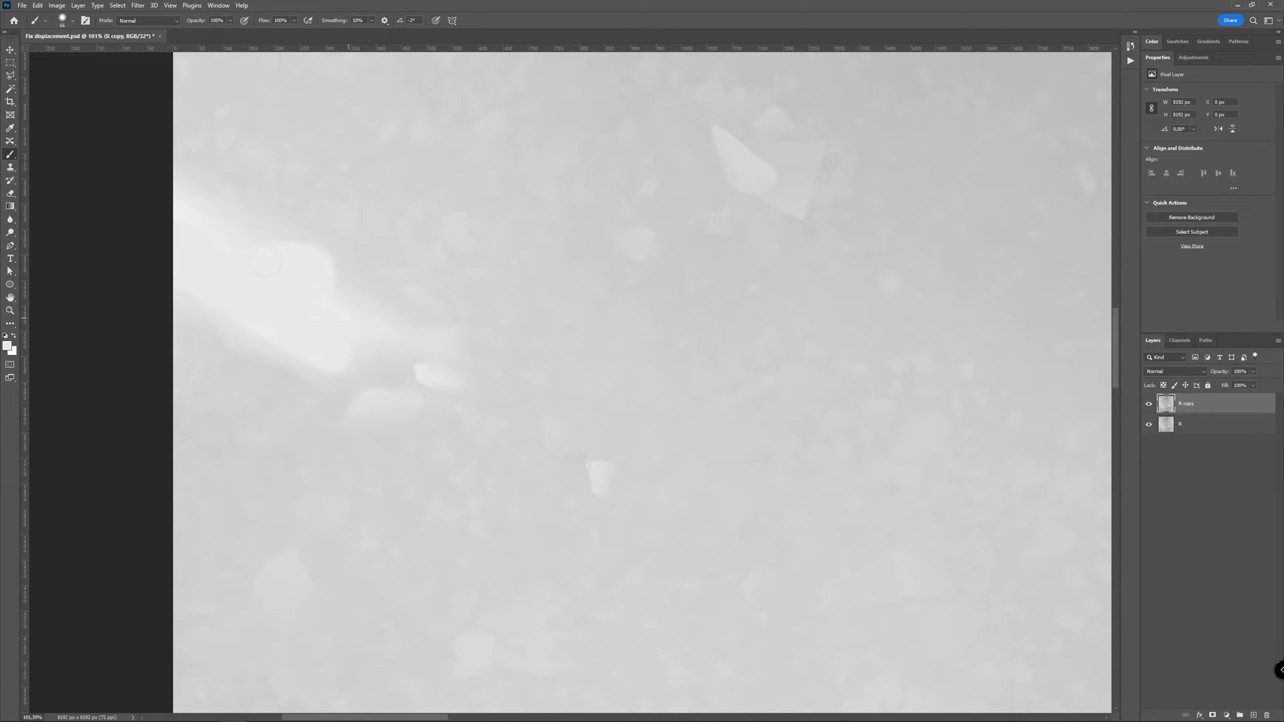
mouse_move(265, 262)
left_mouse_down()
mouse_move(494, 292)
mouse_move(438, 292)
left_mouse_up()
key("ctrl+z")
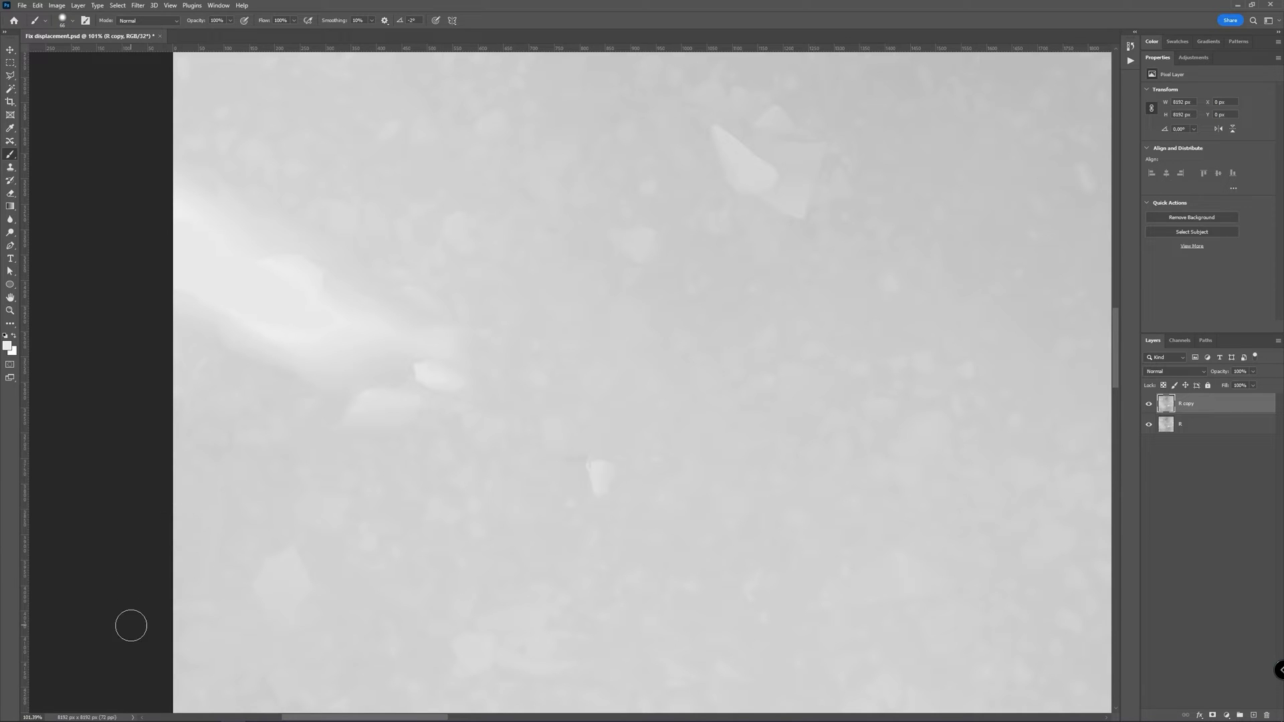
Back in Cinema 4D, replace the displacement image with the Fix displacement PSD, return to the Octane camera view and close the node editor
left_click(159, 711)
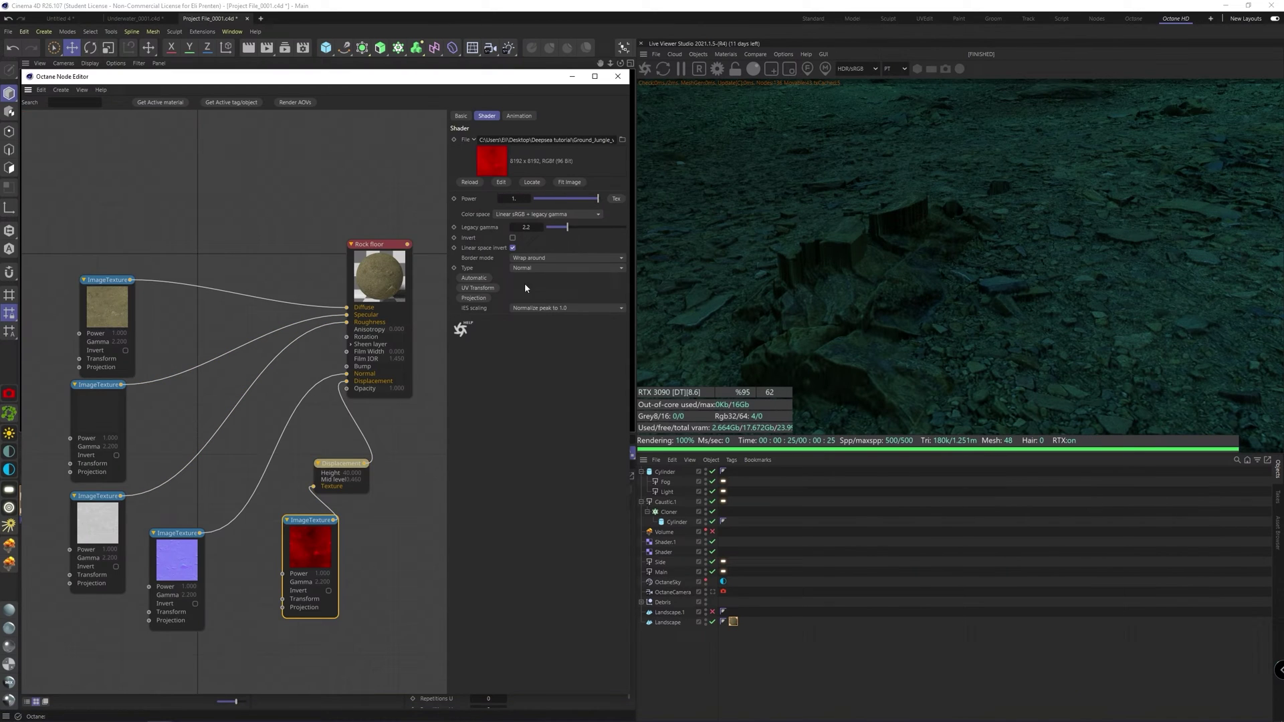
left_click(622, 140)
left_click(187, 166)
left_click(355, 658)
left_click(675, 407)
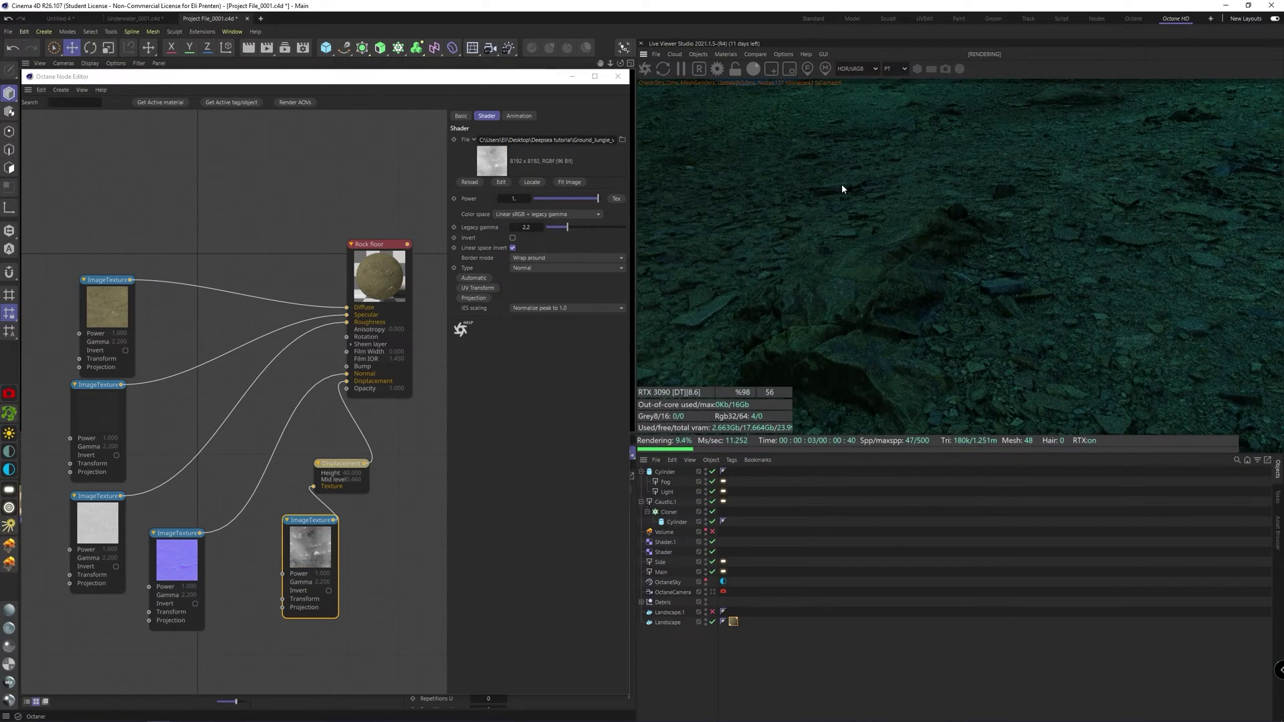
left_click(713, 592)
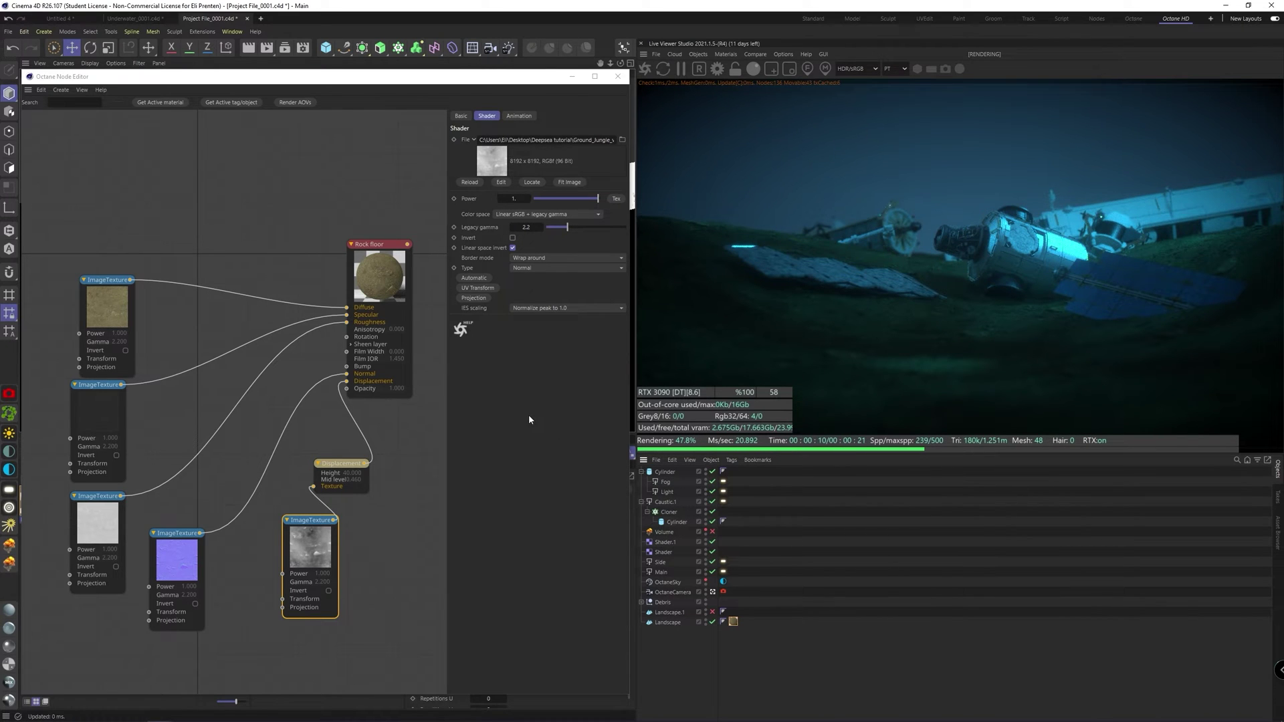
left_click(618, 76)
Create a new Octane material named Sand and set its material type to Diffuse
left_click(9, 618)
double_click(93, 488)
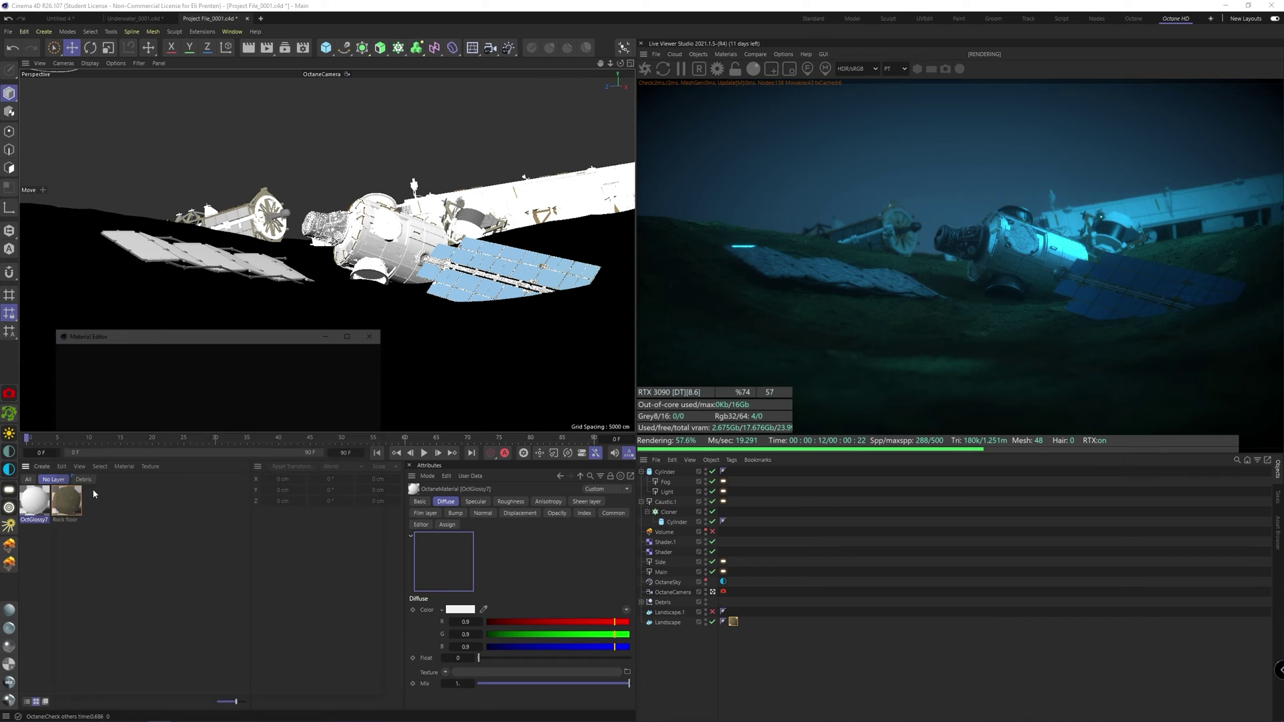
double_click(35, 500)
type("Sand")
left_click(133, 440)
left_click(134, 448)
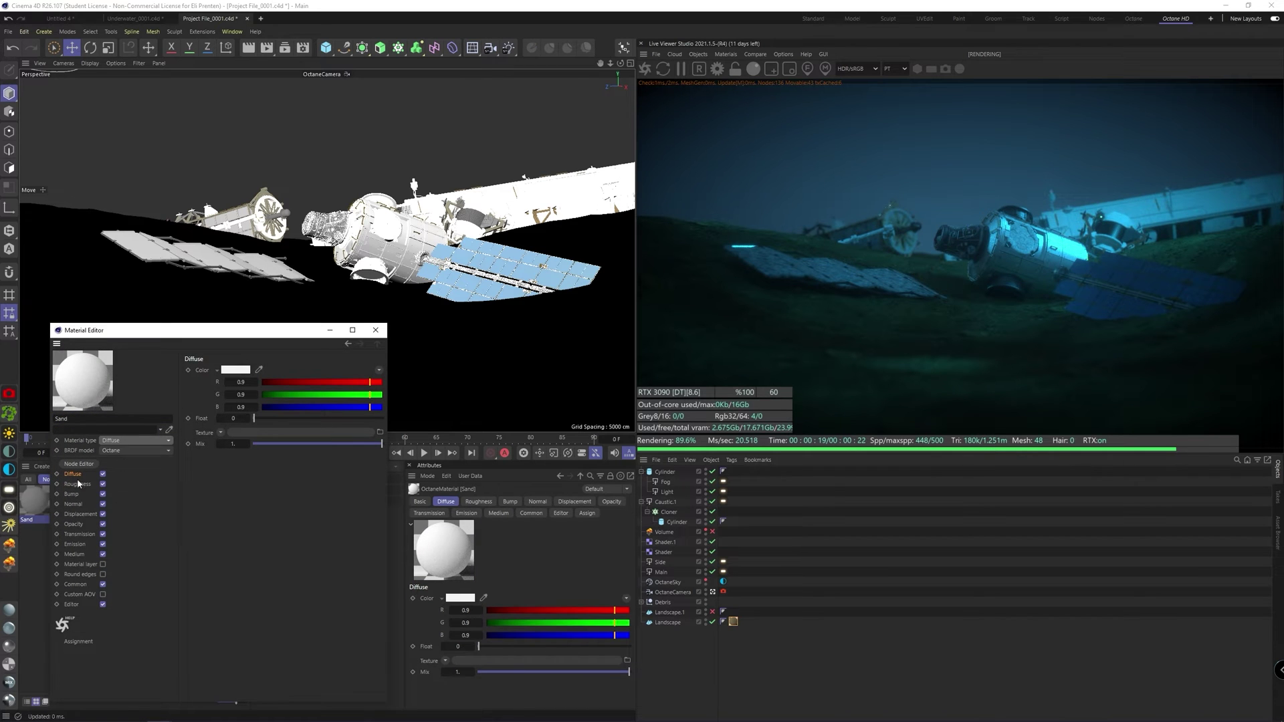
Build the Sand material from the 3D Textures Sand 004 maps, connecting diffuse, normal and displacement, and close the node editor
left_click(80, 464)
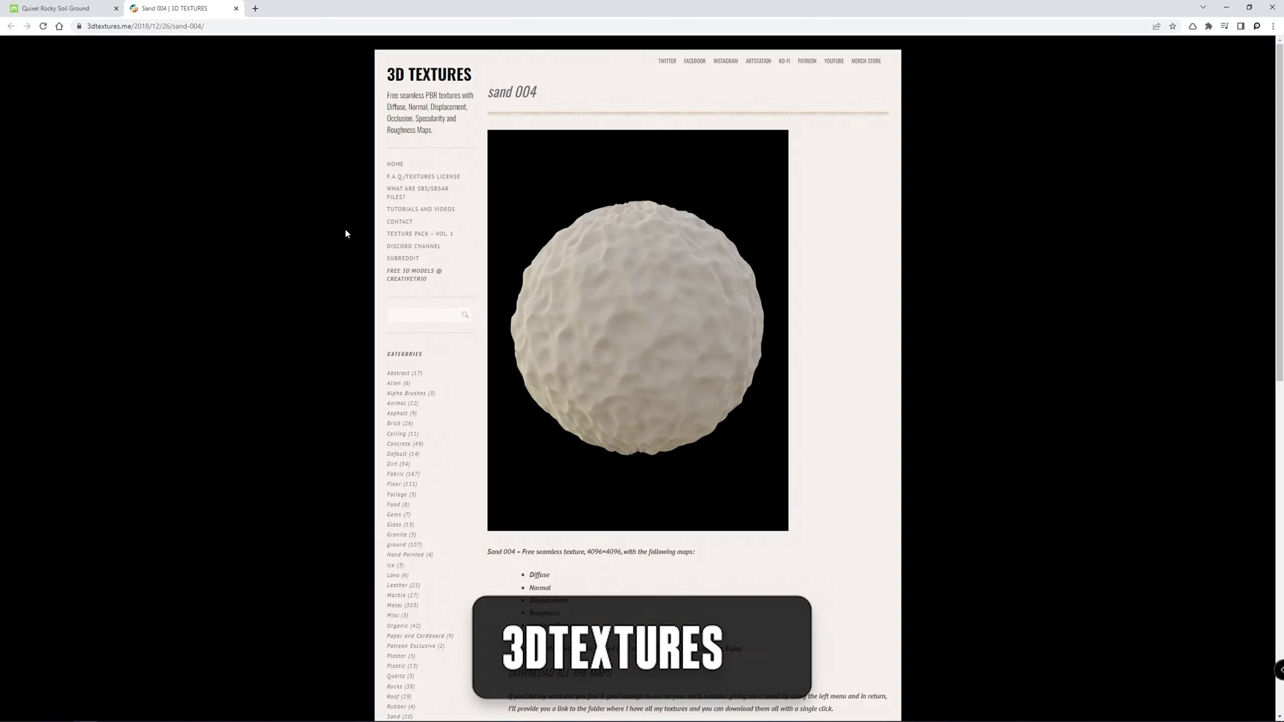
scroll(602, 401, "down", 5)
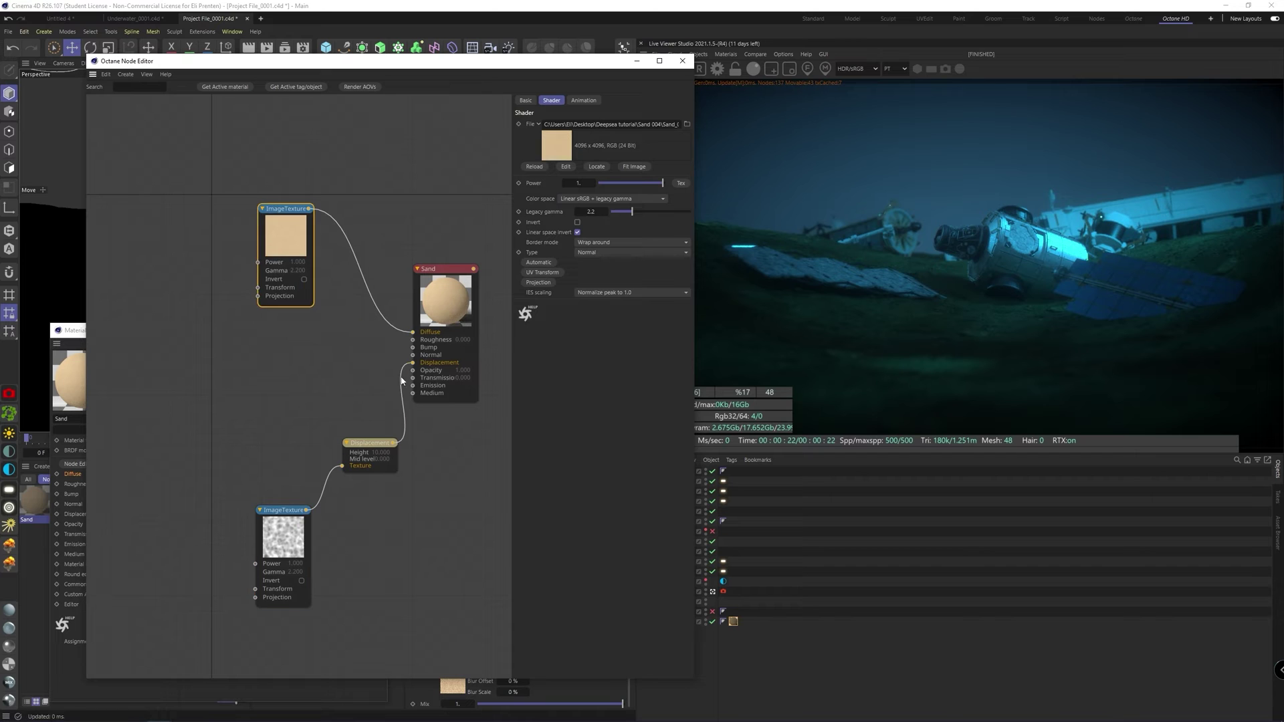
left_click_drag(413, 340, 301, 359)
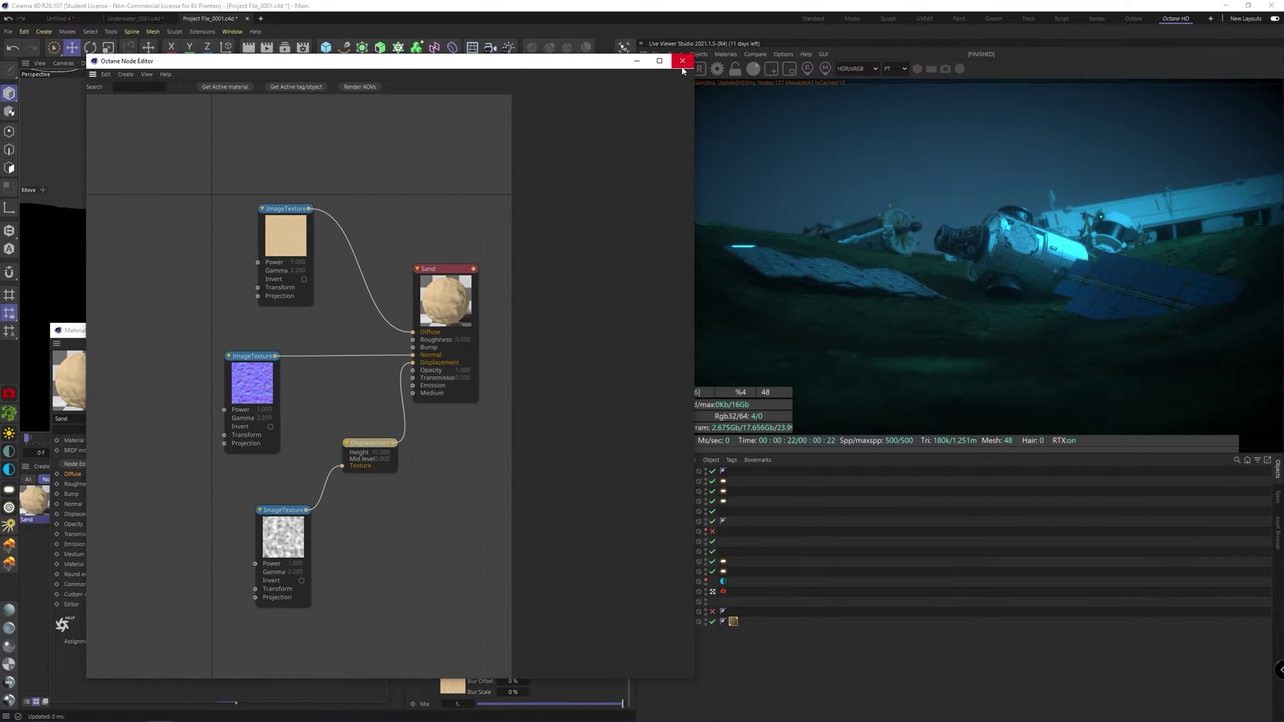
left_click(682, 60)
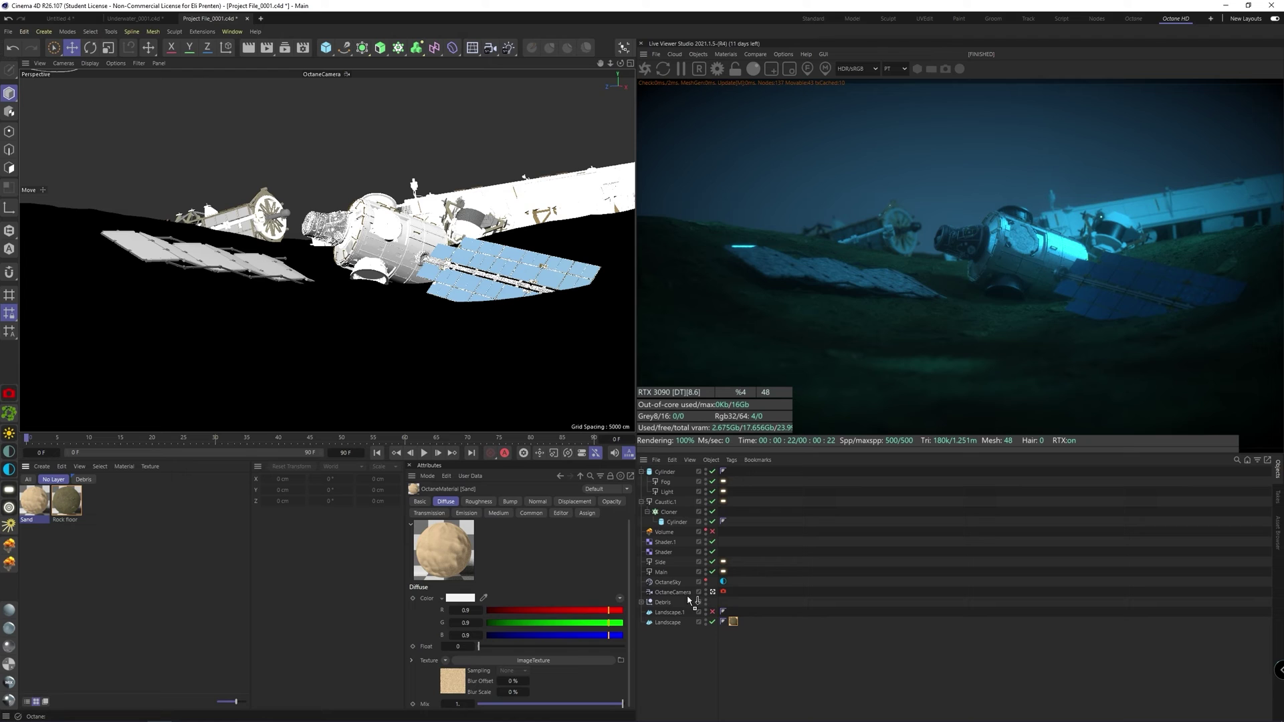
Apply the Sand material to Landscape.1 with Length U and V at 3%, and enable that landscape
left_click_drag(671, 613, 669, 613)
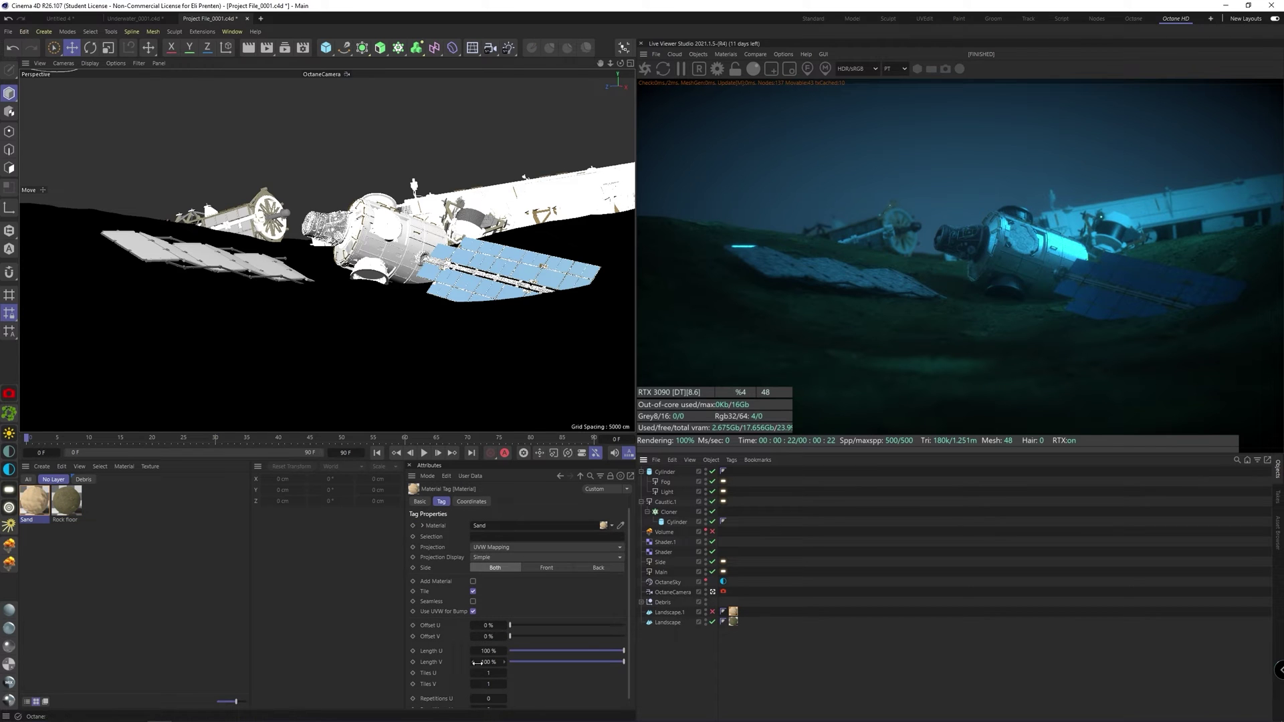
type("3")
key("Tab")
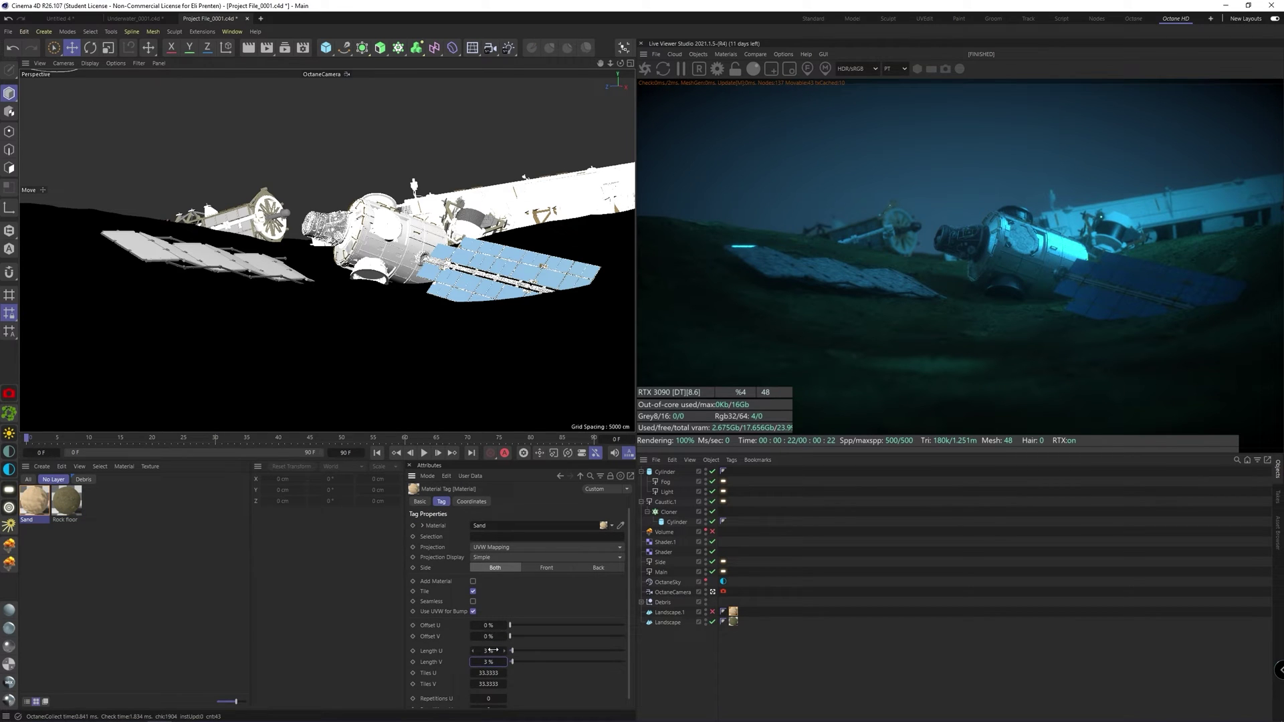
left_click(713, 612)
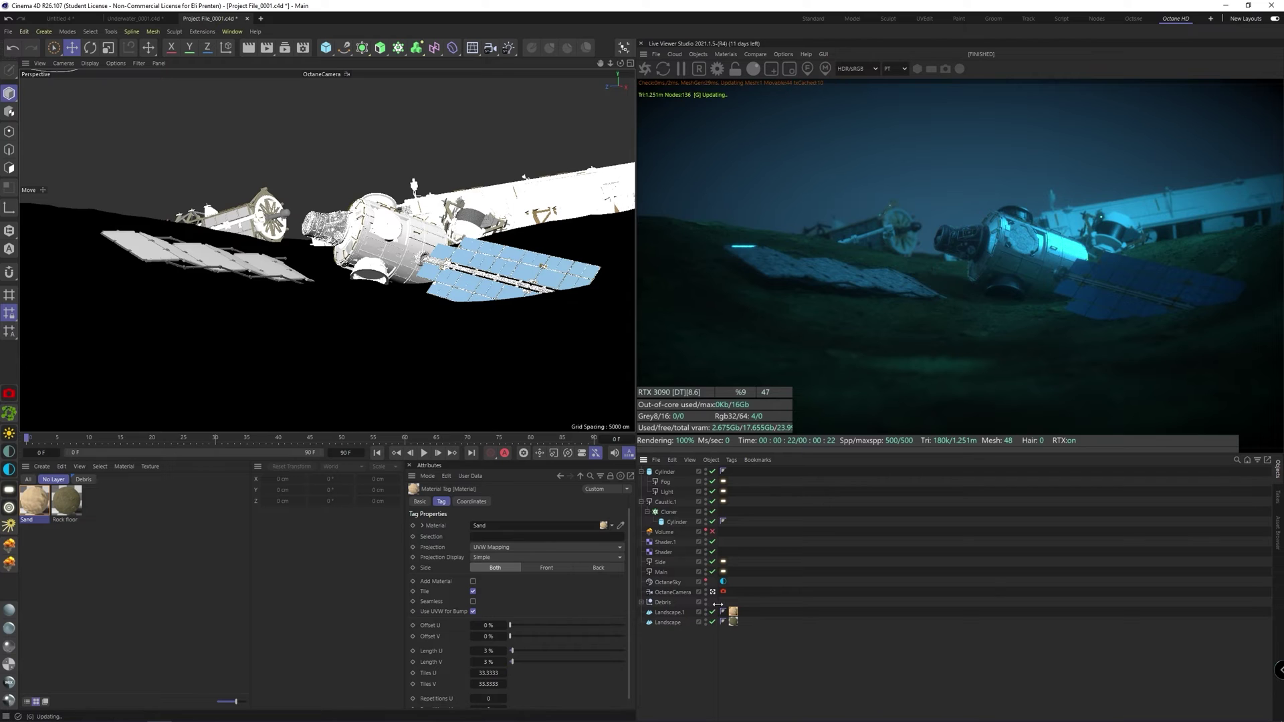
Set the Sand displacement height to 25 cm and mid level to about 0.57, and open the Octane camera's Thinlens settings
double_click(34, 502)
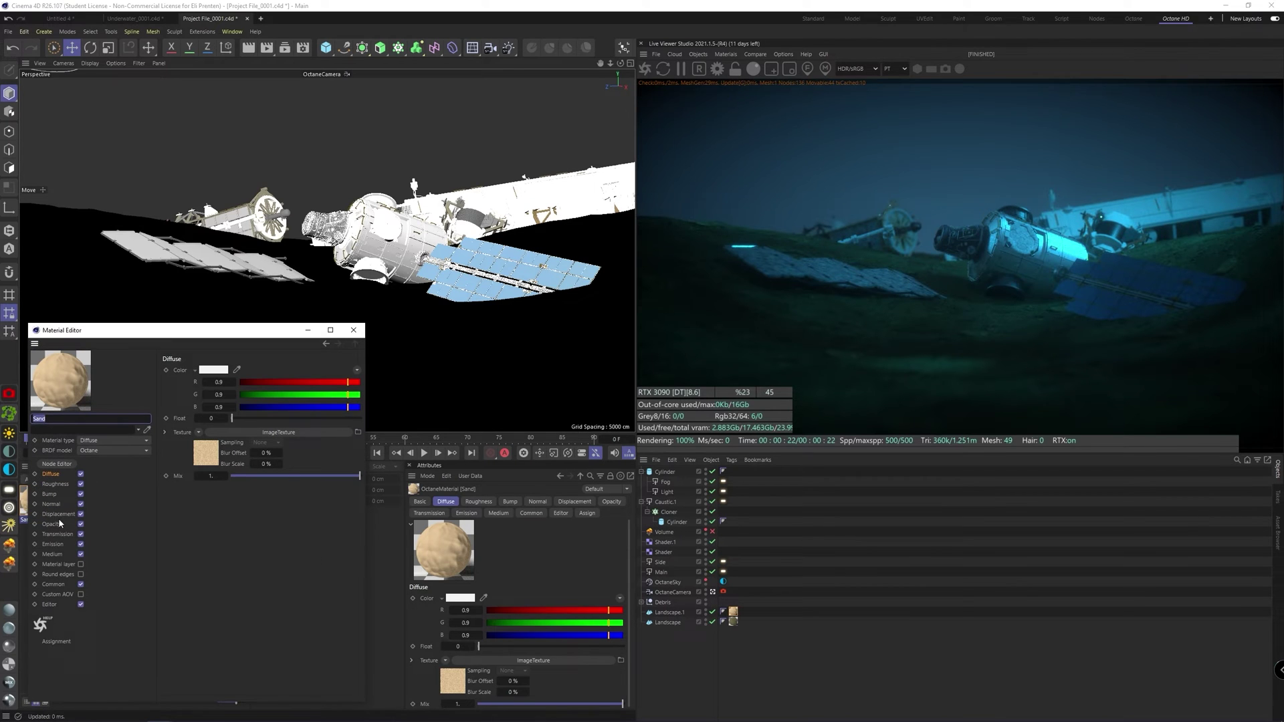
left_click(58, 514)
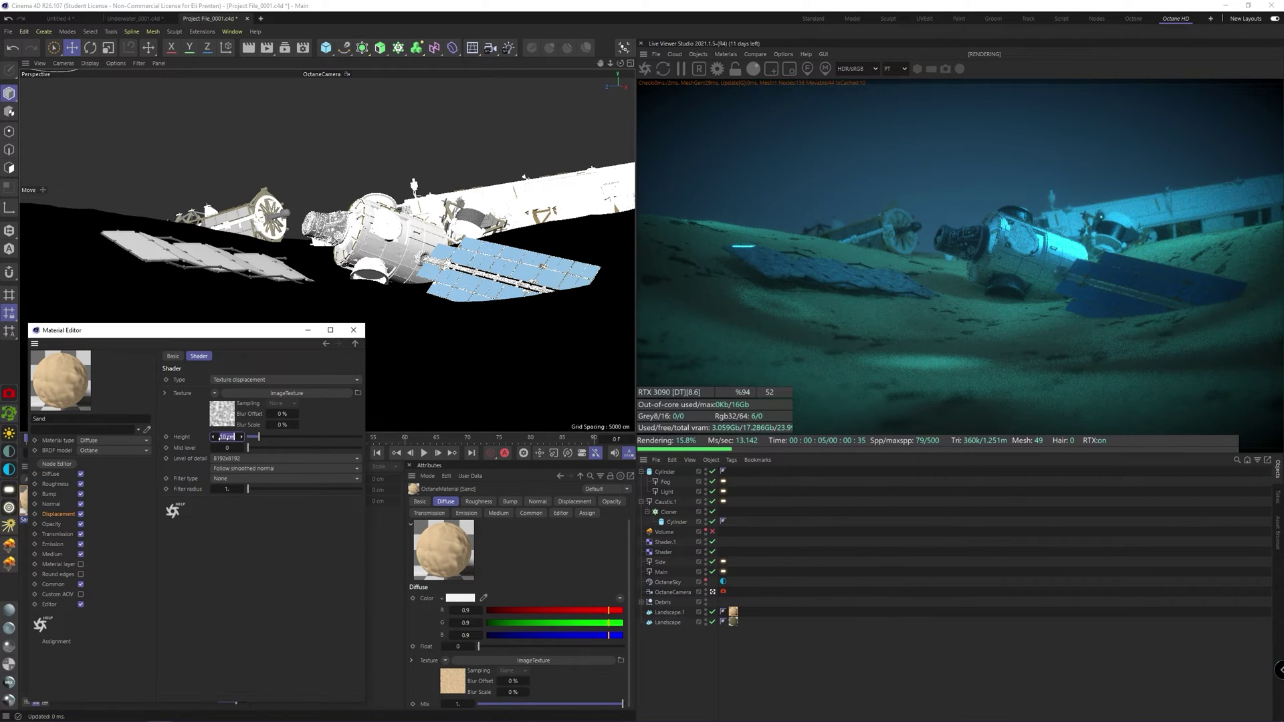
key("Return")
left_click_drag(248, 448, 310, 450)
left_click(723, 591)
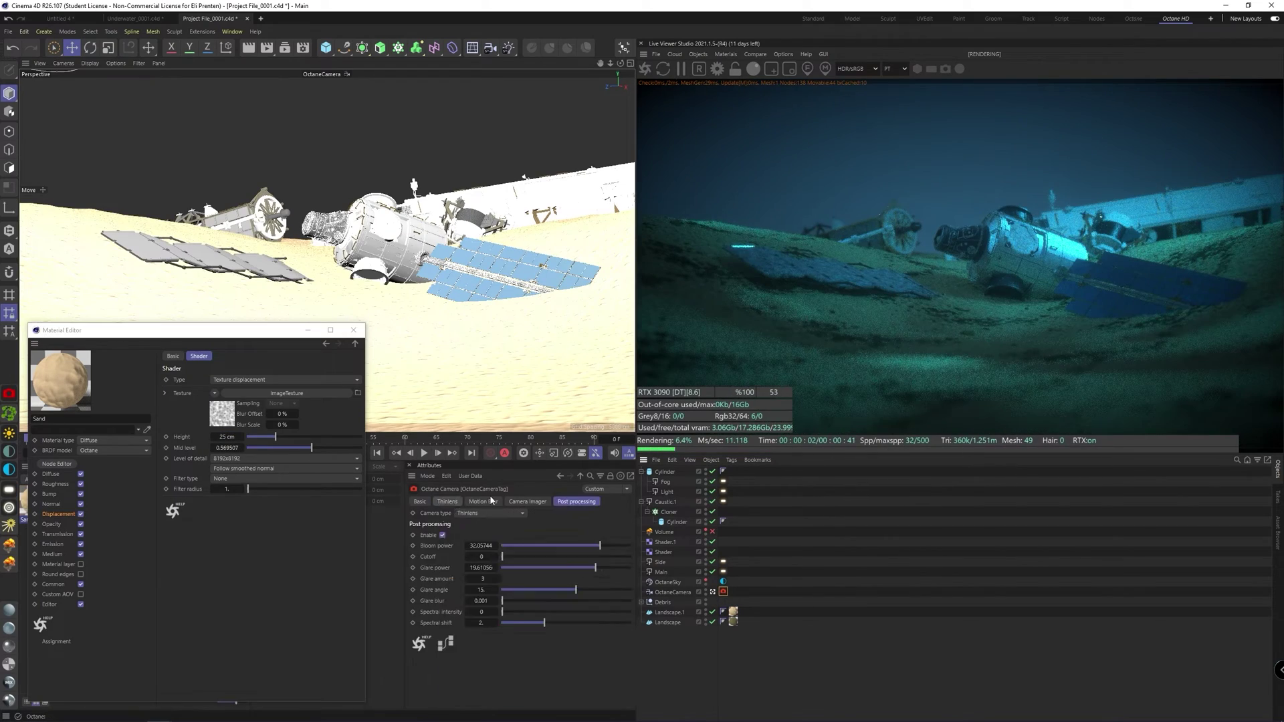
left_click(447, 500)
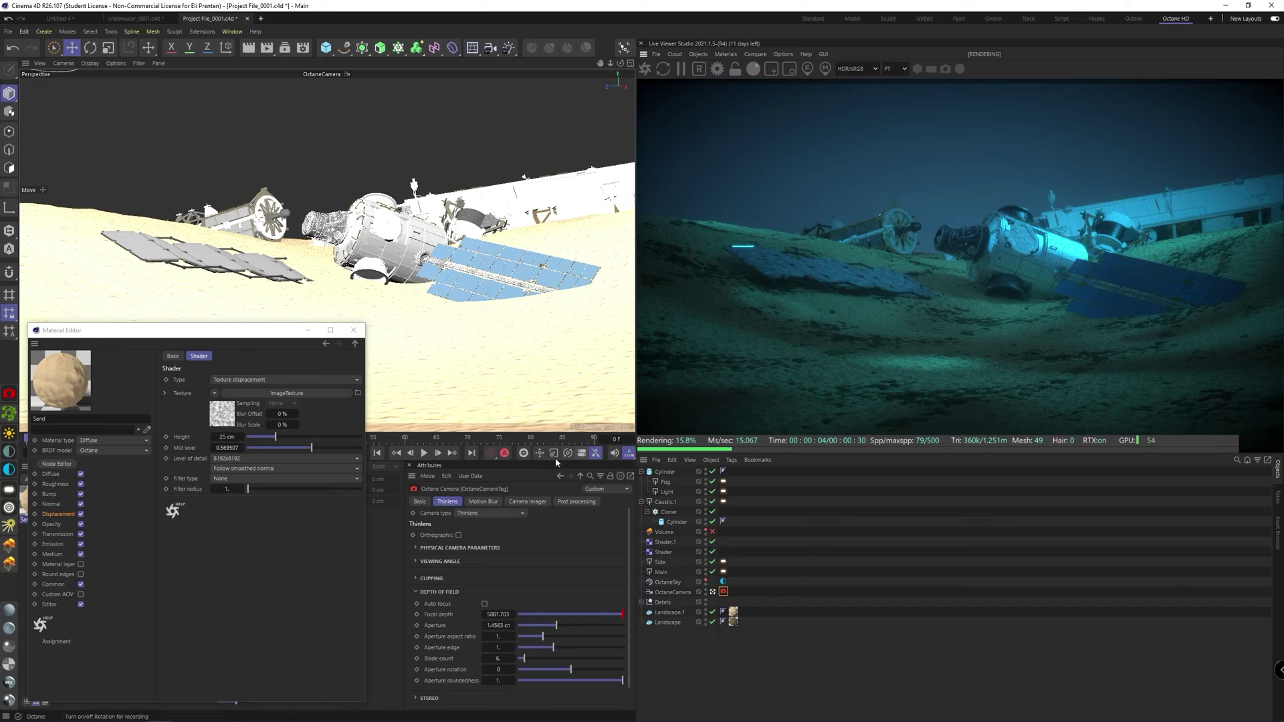
Set Length U and V of the Sand material tag on Landscape.1 to 6%
left_click(734, 612)
double_click(491, 652)
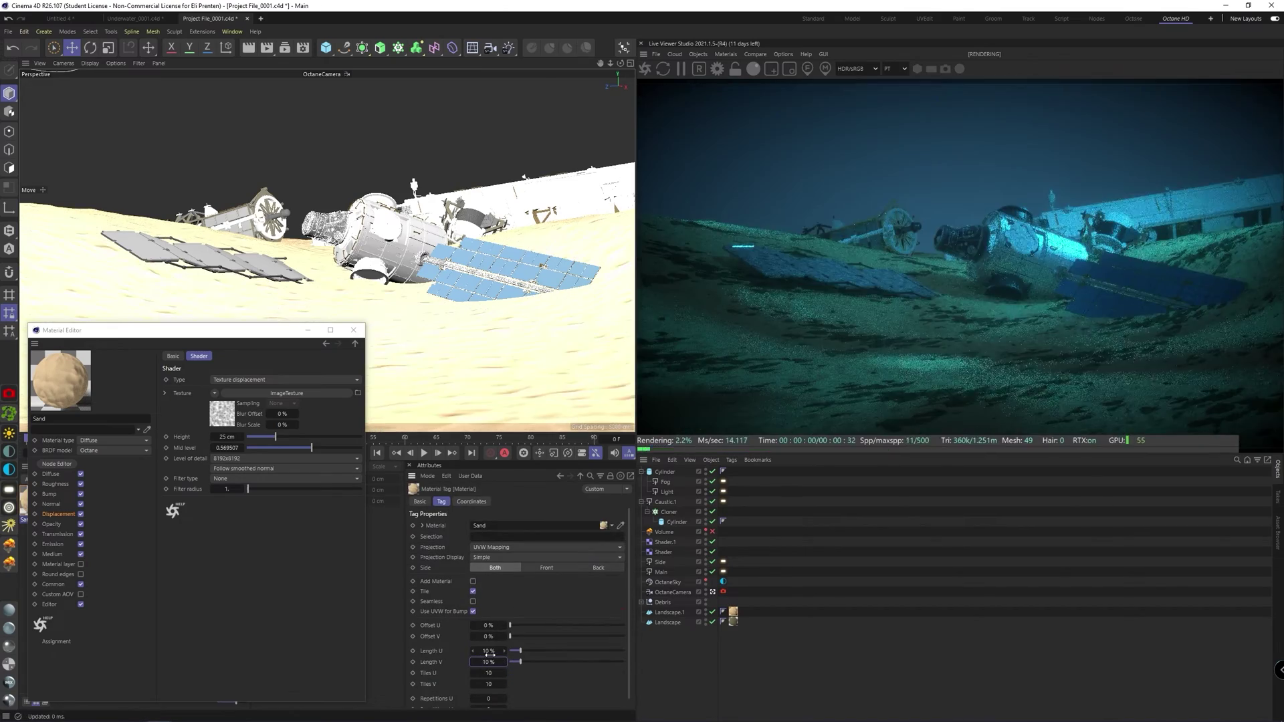
type("10")
key("Return")
double_click(227, 437)
double_click(489, 651)
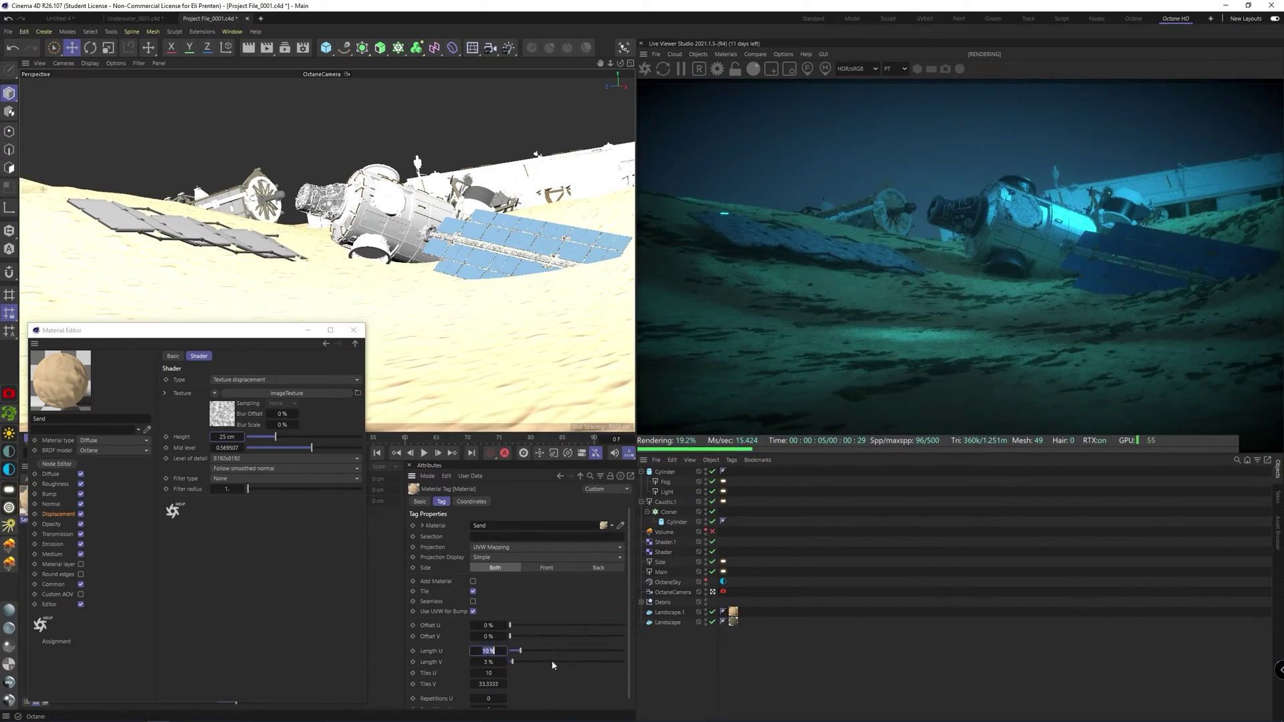
type("6")
key("Tab")
type("6")
key("Return")
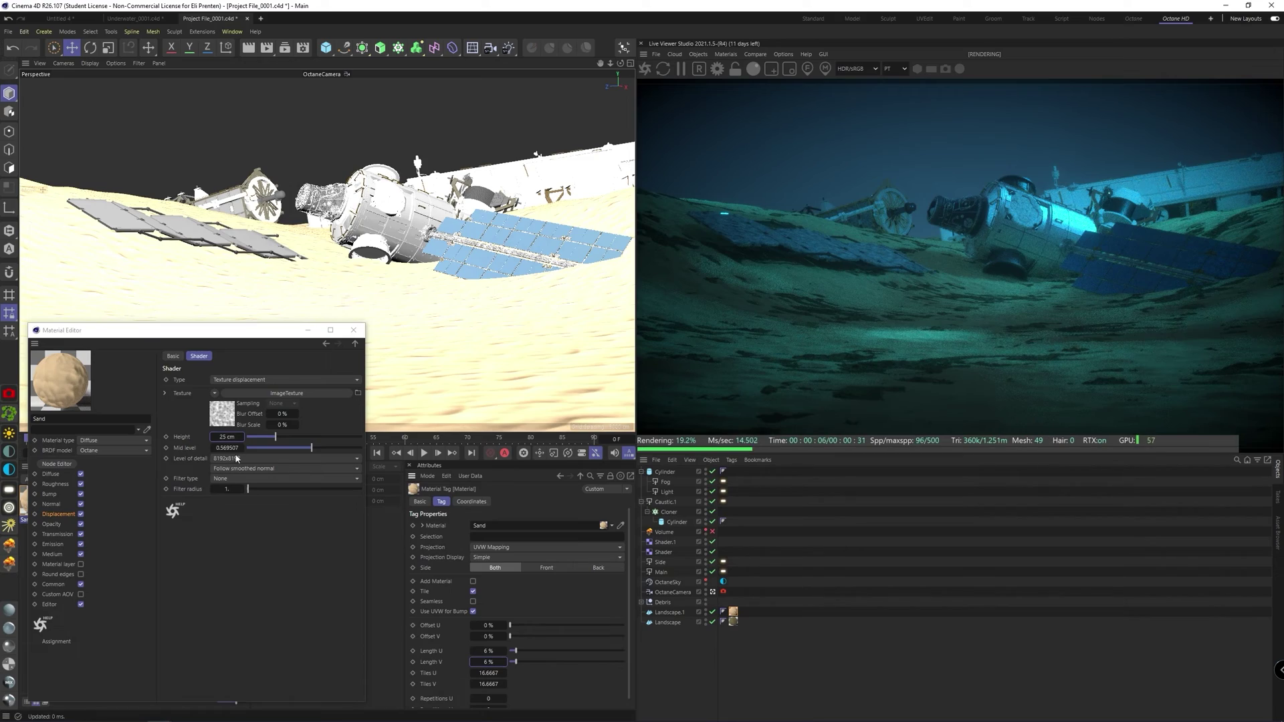
Raise the Sand displacement height to about 36 cm with mid level about 0.58, and save the project incrementally as Project File_0002
left_click_drag(275, 437, 294, 446)
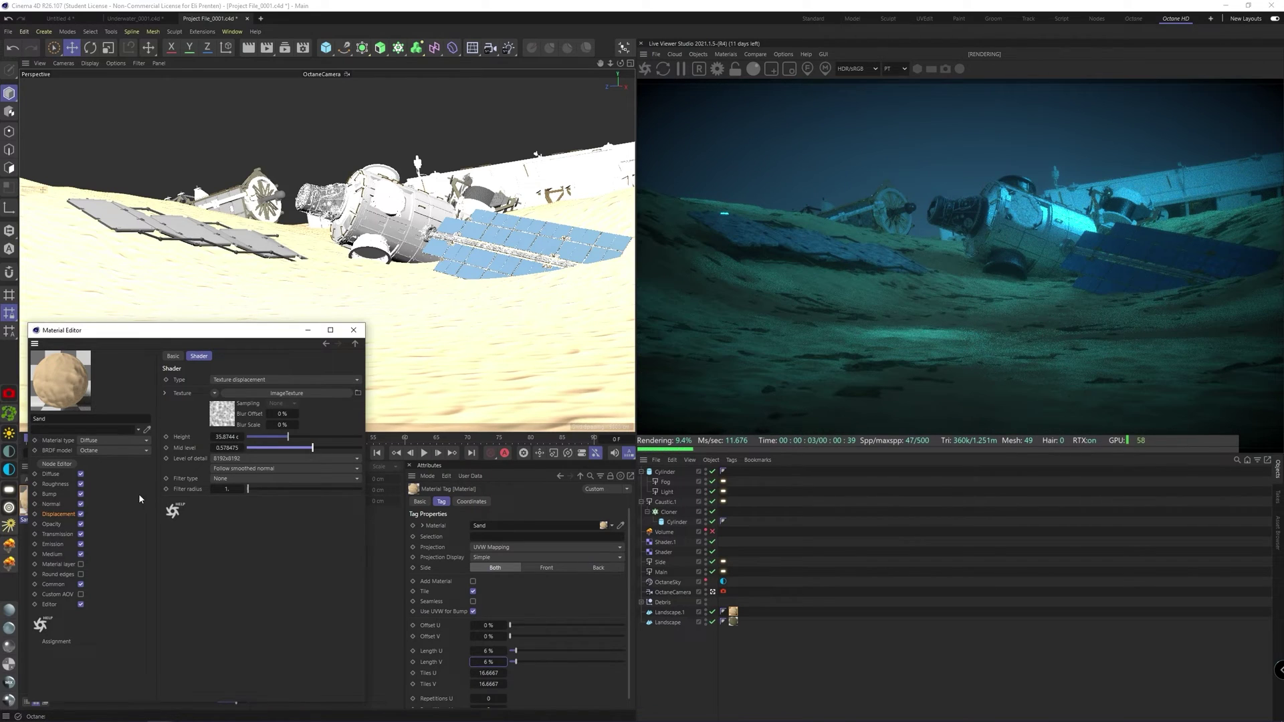
left_click(8, 32)
left_click(32, 173)
In the Sand material's node editor, add a Mix texture and connect the sand displacement image to its Texture1 input
left_click(57, 464)
left_click_drag(562, 85, 390, 70)
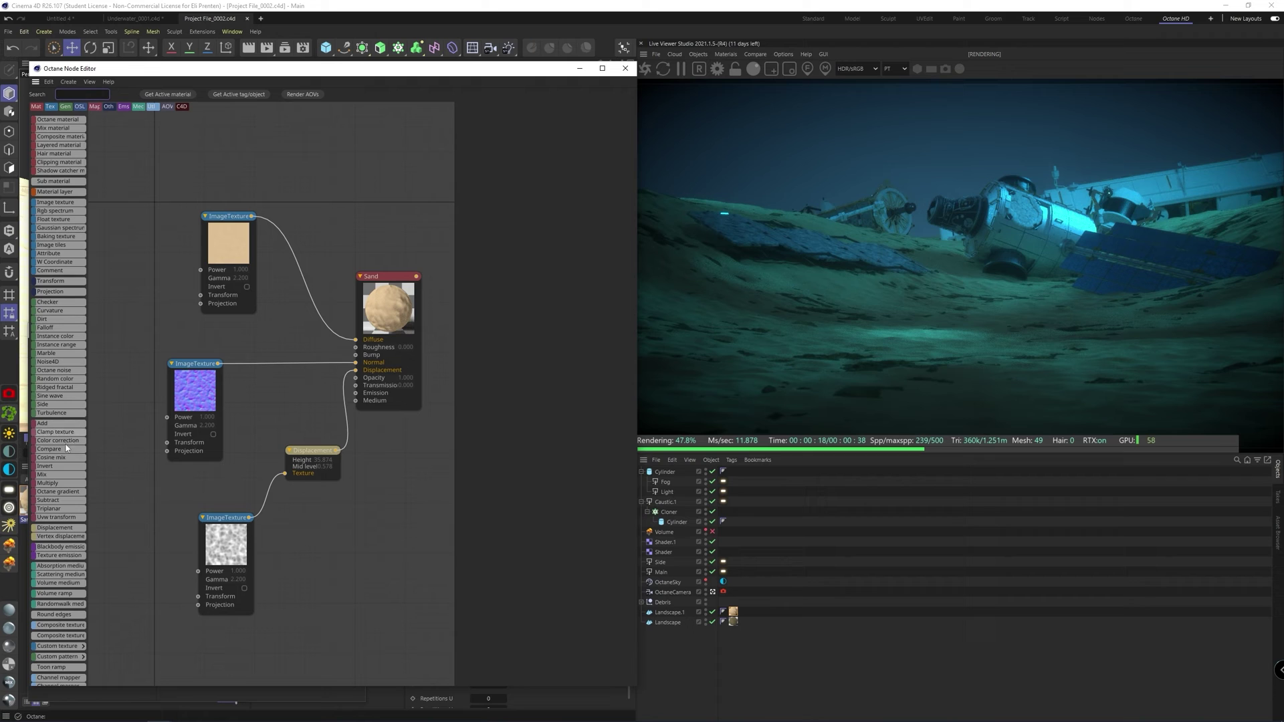
left_click_drag(45, 474, 321, 565)
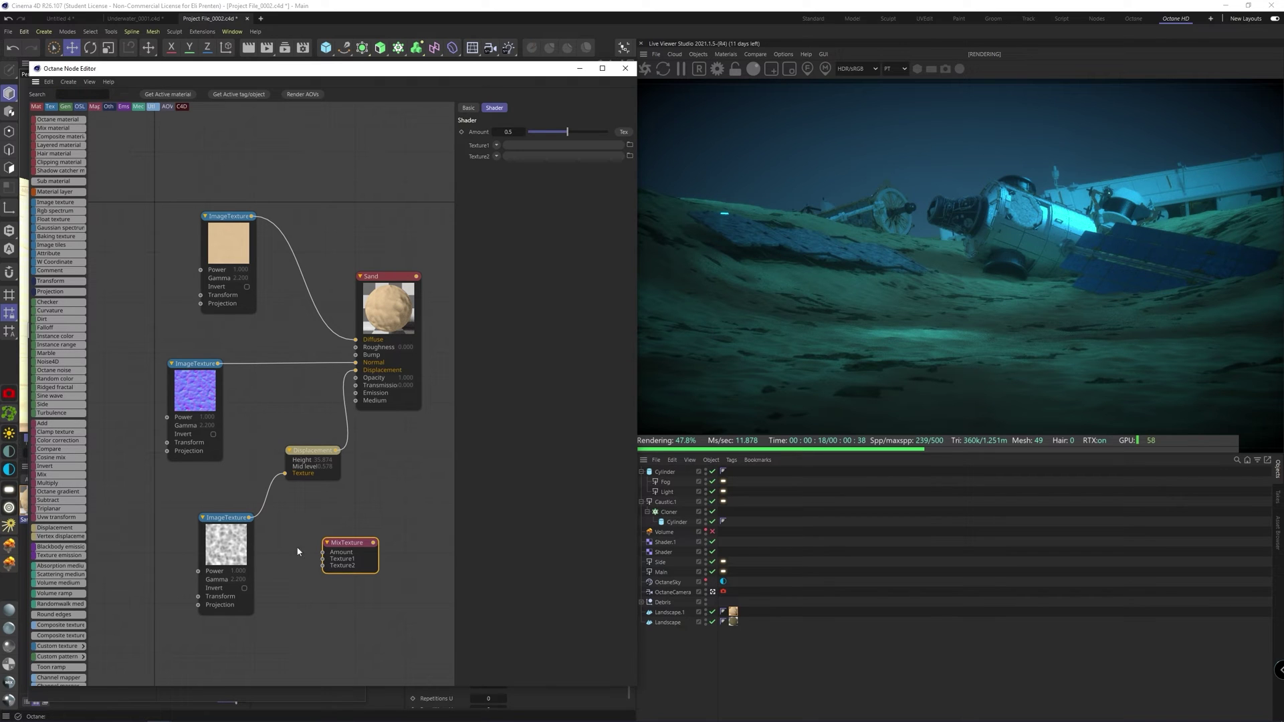
left_click_drag(251, 517, 323, 558)
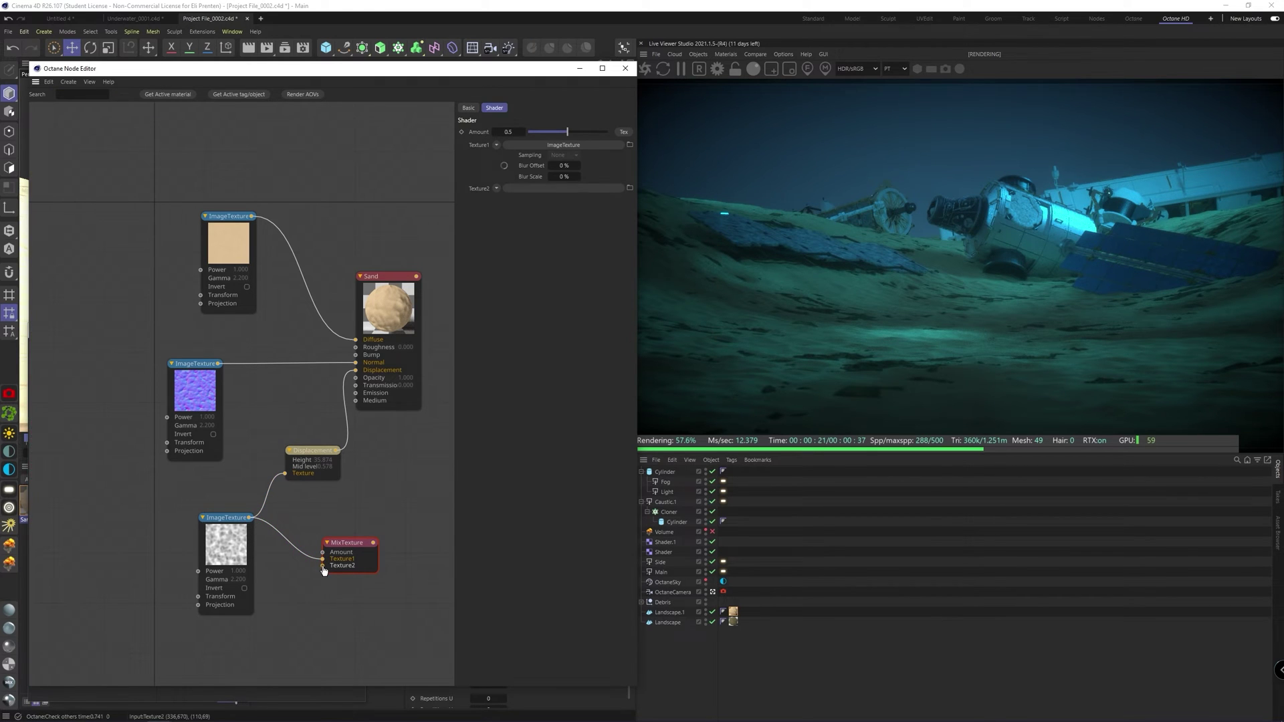
Load the displacement image from the Ground_Jungle folder into the Mix texture's Texture2 input and place its node beside the mix
left_click(322, 566)
left_click(365, 557)
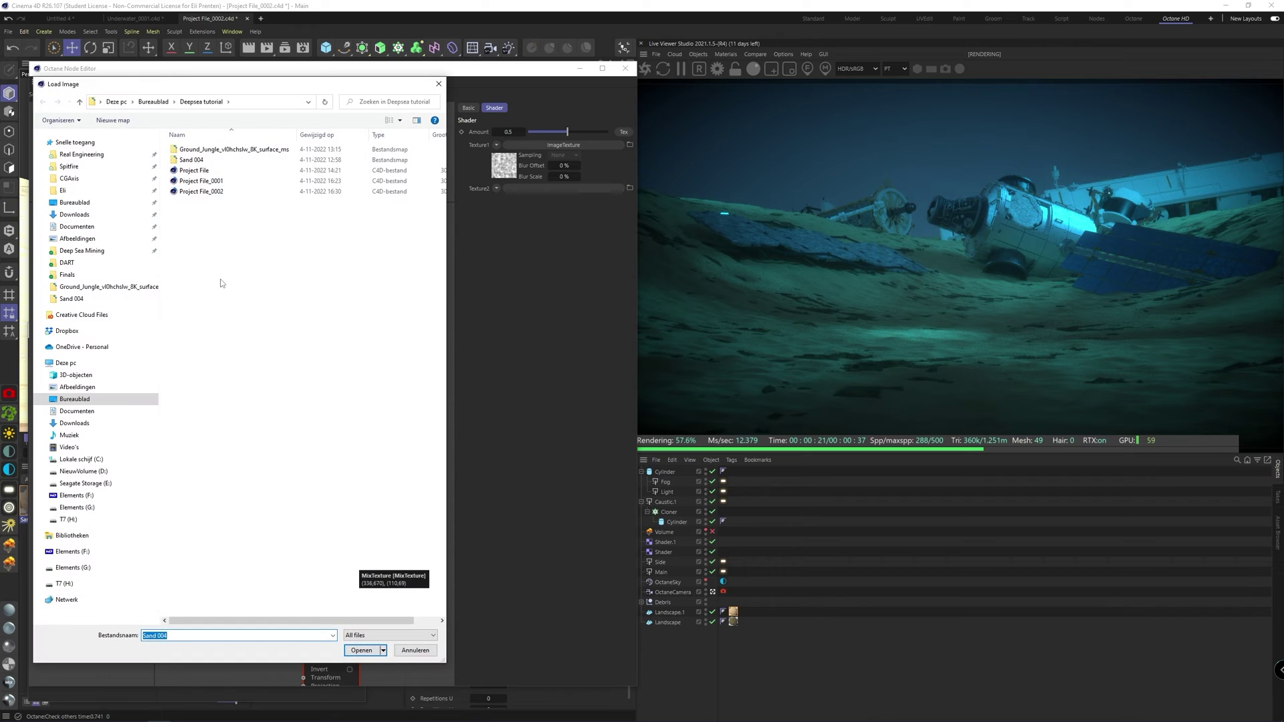
double_click(198, 150)
double_click(195, 160)
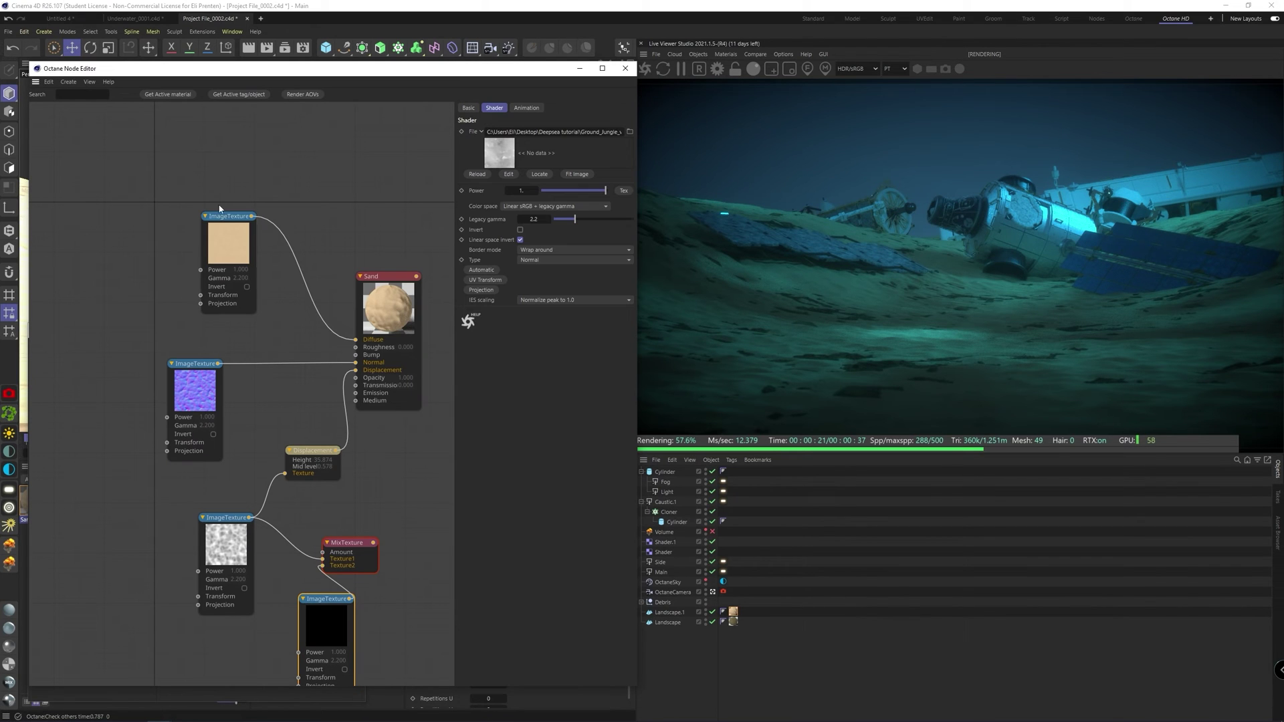
left_click_drag(329, 604, 298, 604)
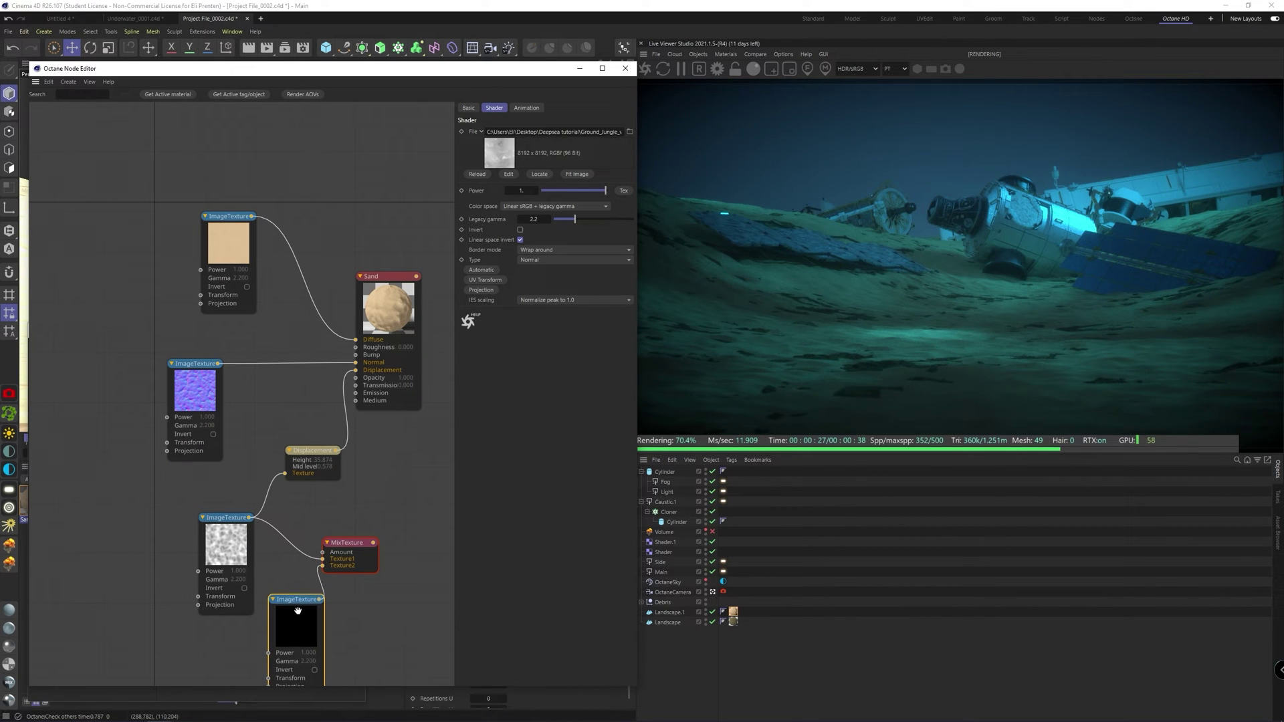
Feed the Mix texture into a new Baking texture node and set its resolution to 4096
left_click(374, 544)
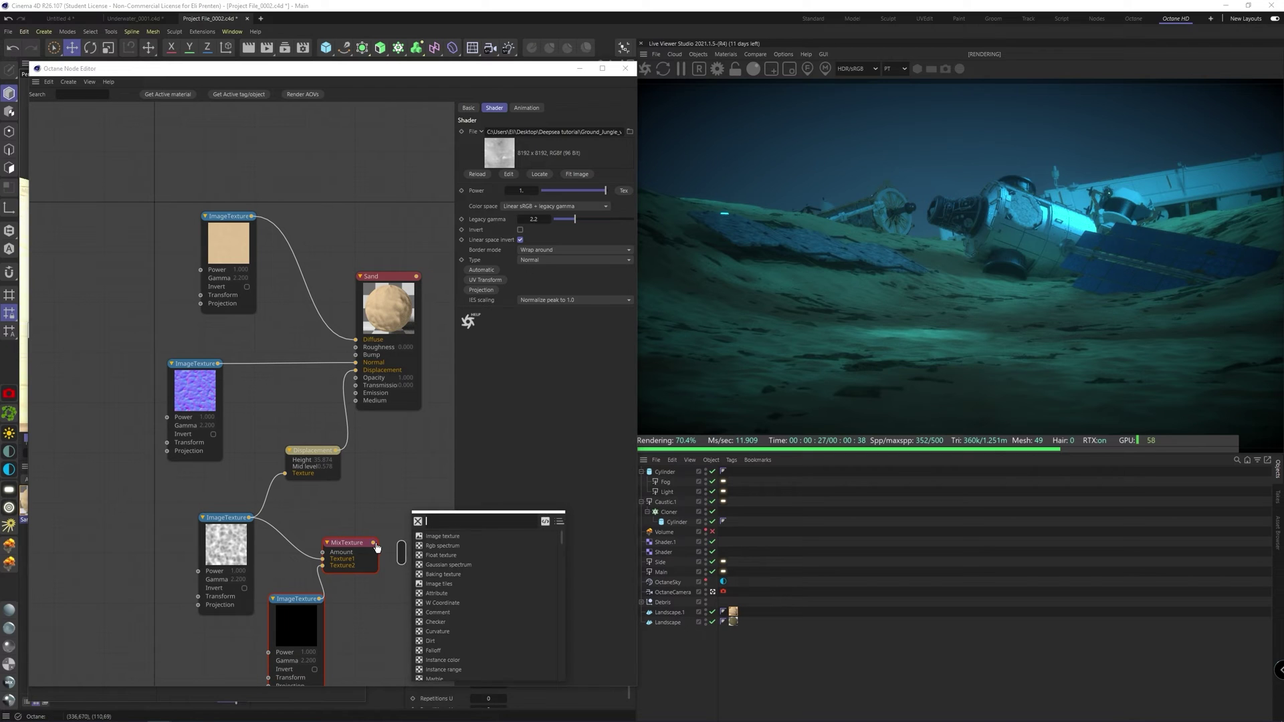
type("BAK")
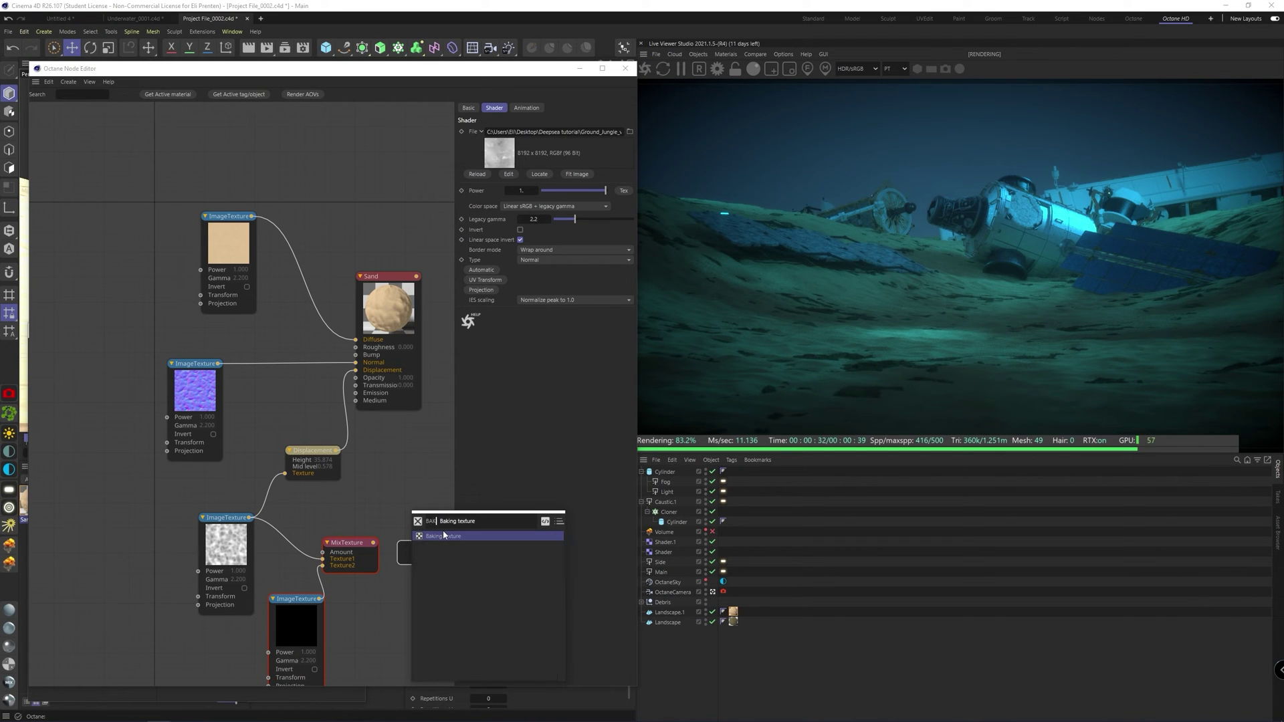
left_click(440, 537)
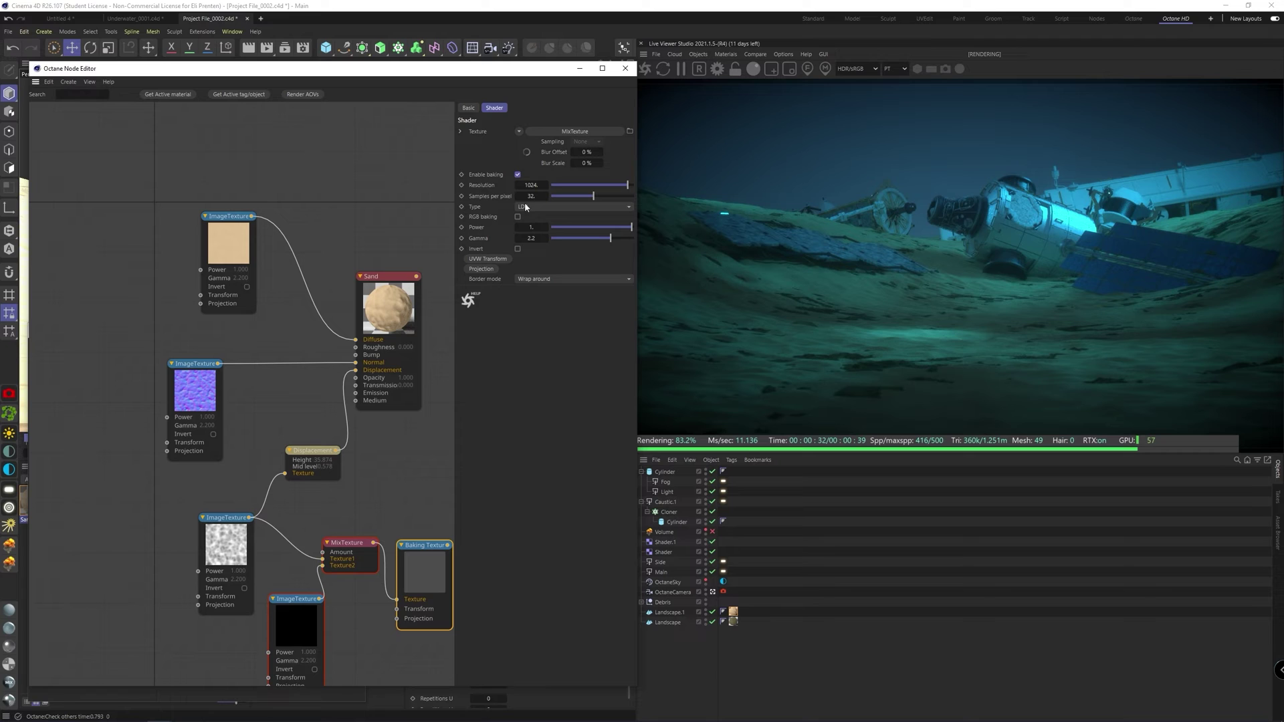
left_click(530, 186)
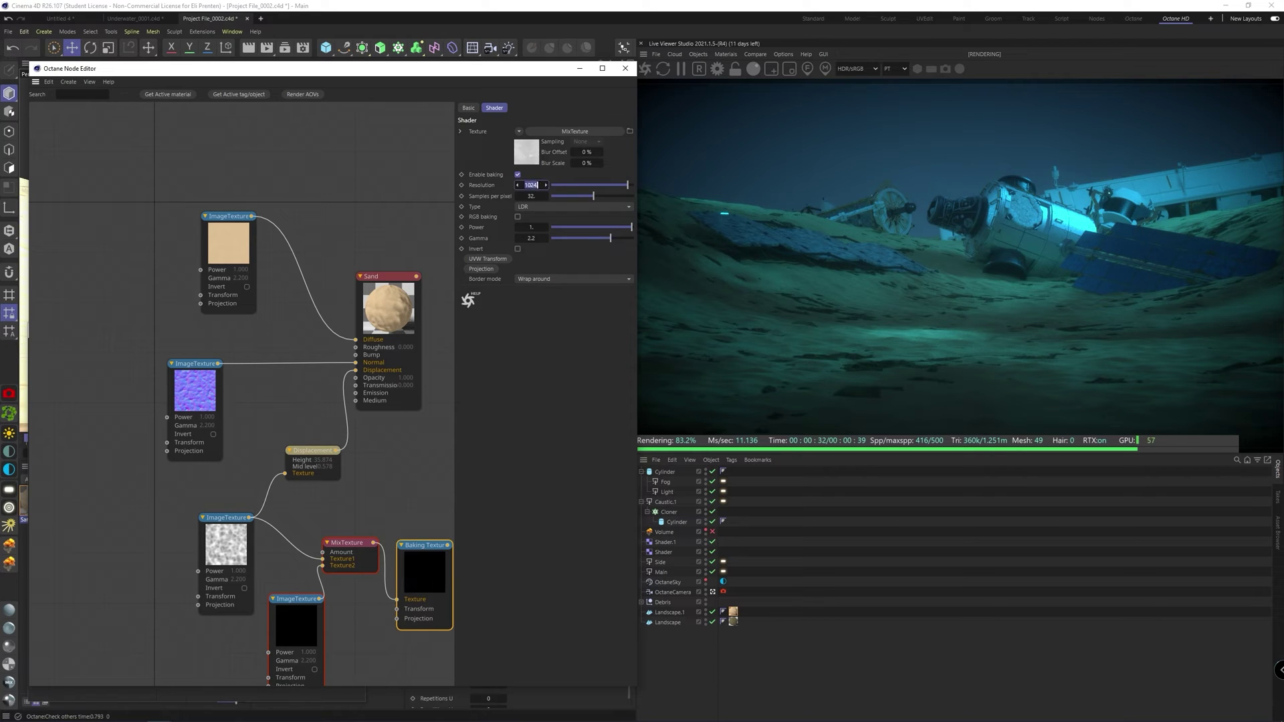
type("1024")
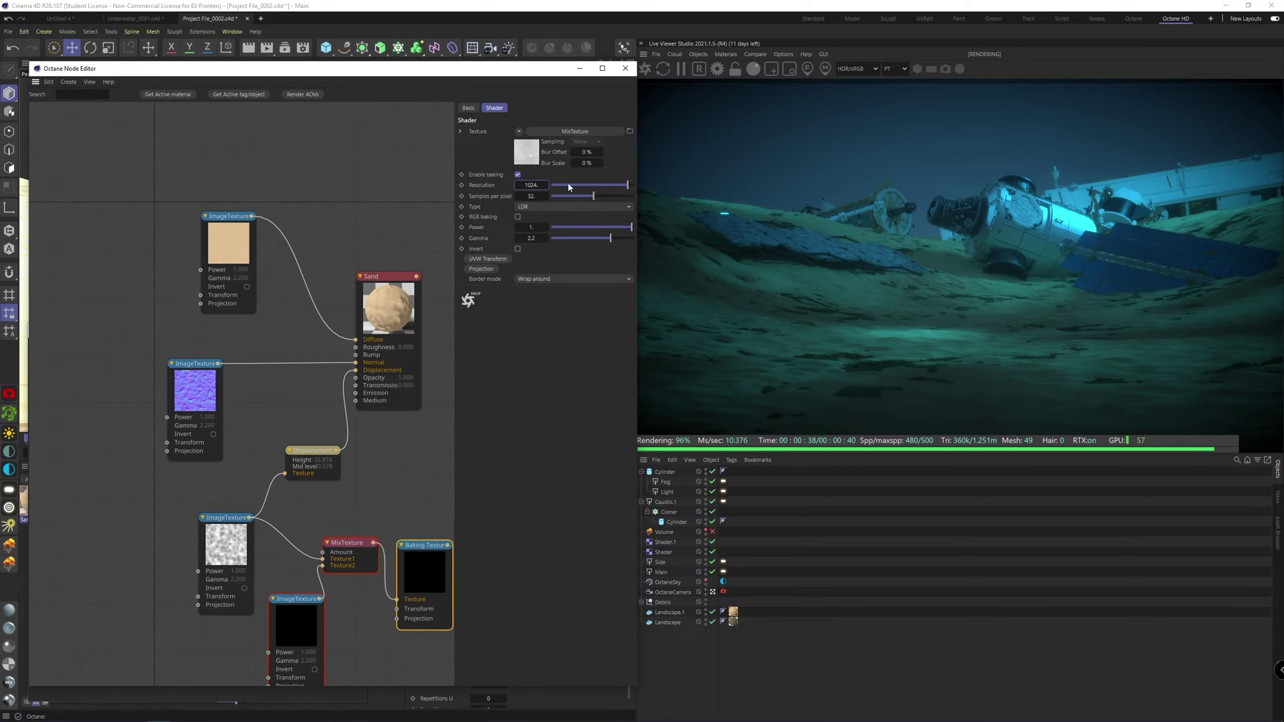
type("*")
type("4")
key("Return")
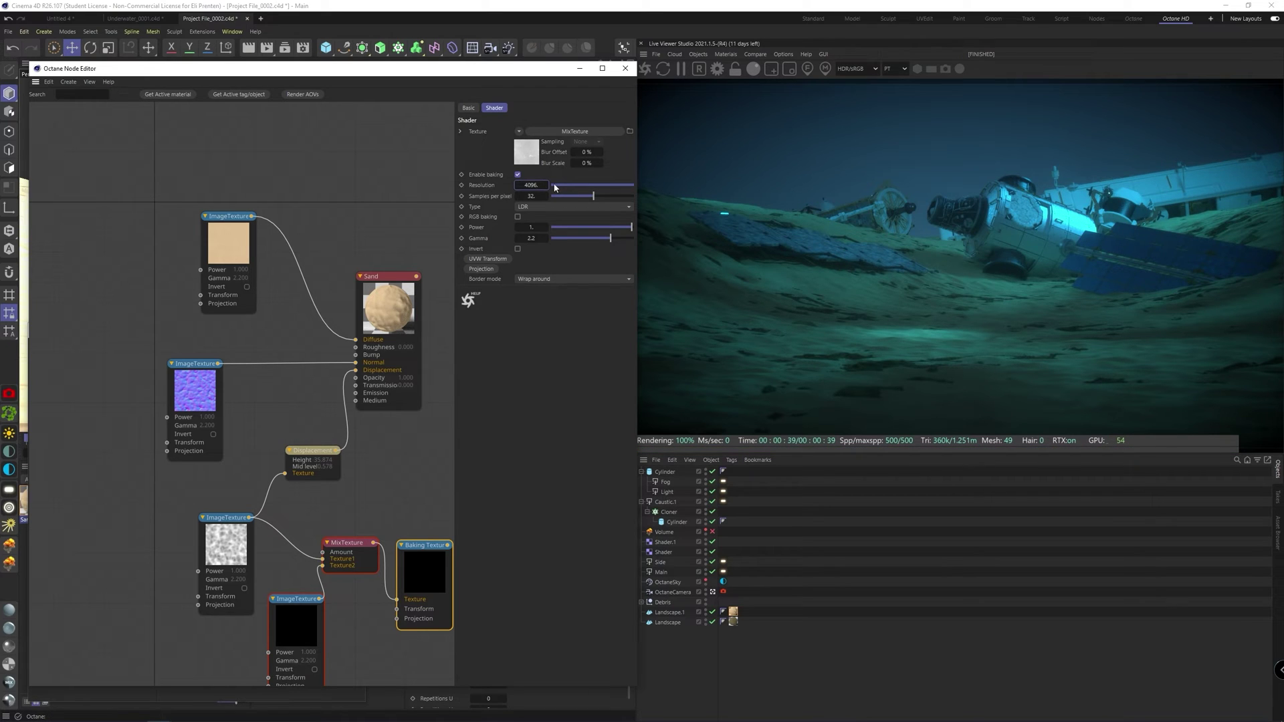
Connect the Baking texture to Sand's Displacement node, set the displacement height to about 42 cm, and close the node editor
left_click_drag(449, 552, 289, 472)
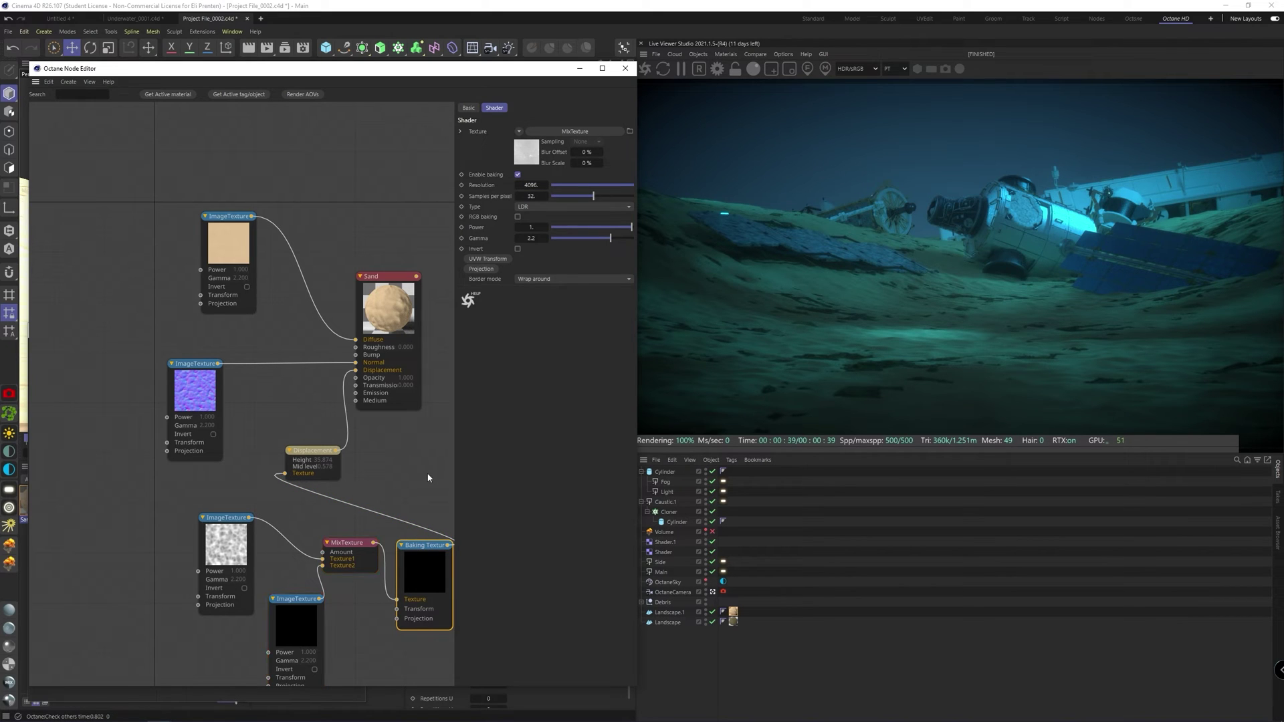
left_click_drag(313, 453, 384, 451)
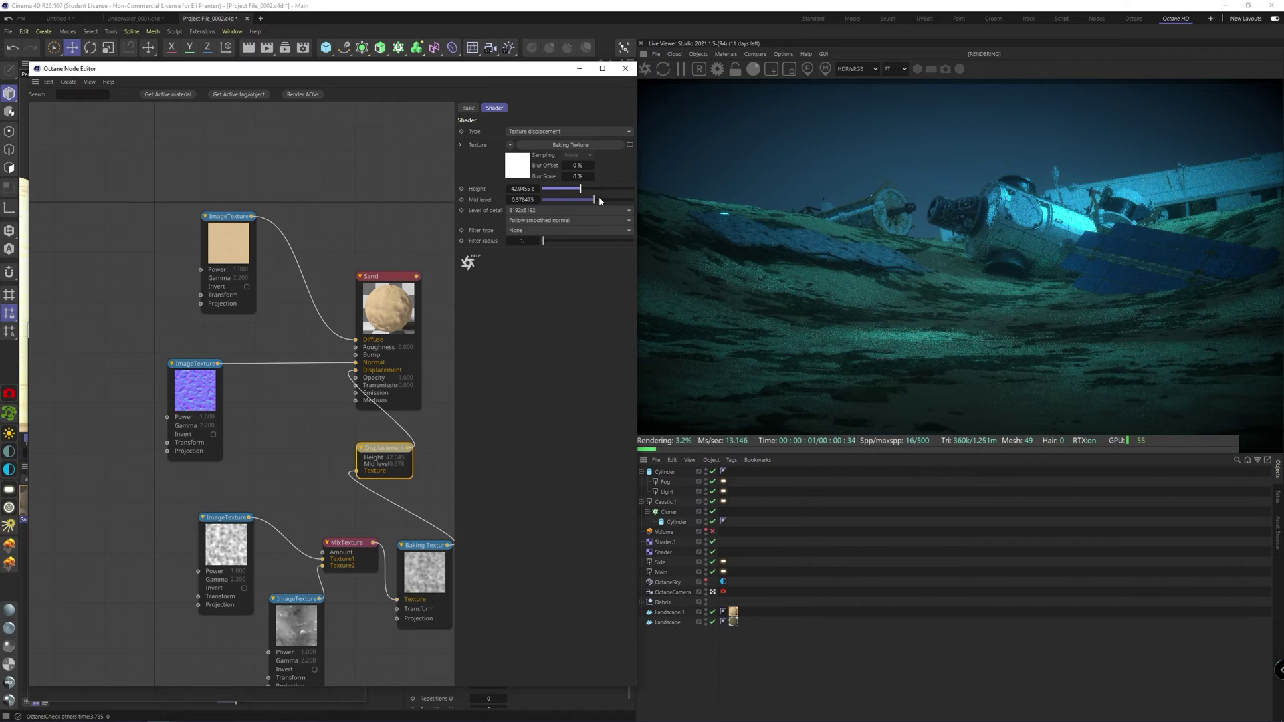
left_click(625, 68)
left_click_drag(265, 337, 408, 87)
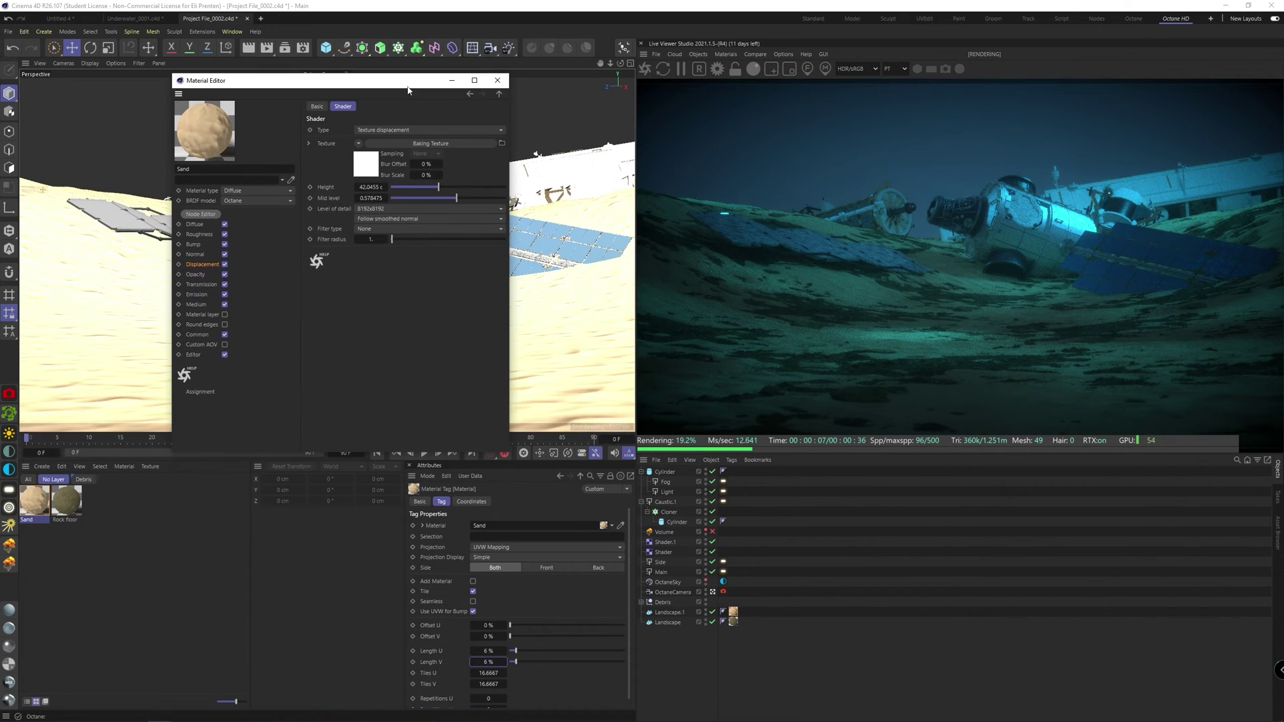
Wrap the Rock floor material's diffuse image texture in an Octane ColorCorrection shader
left_click(69, 500)
left_click(198, 224)
left_click(344, 183)
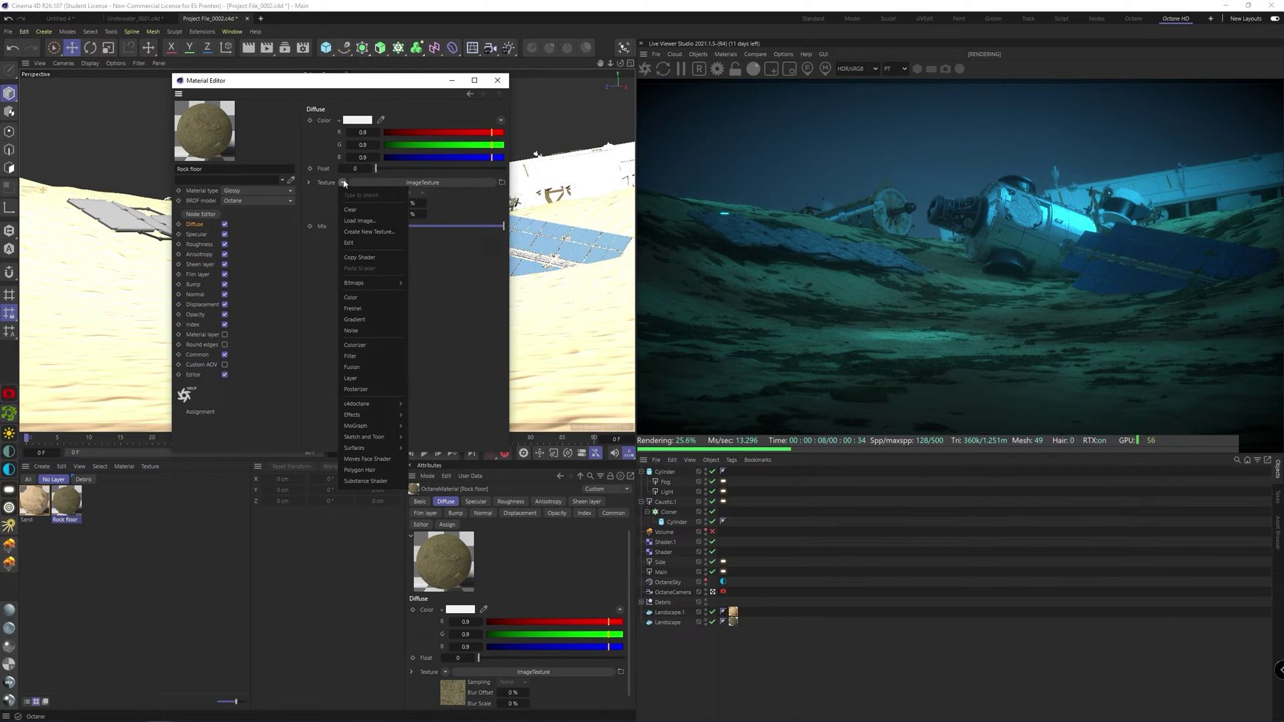
mouse_move(374, 404)
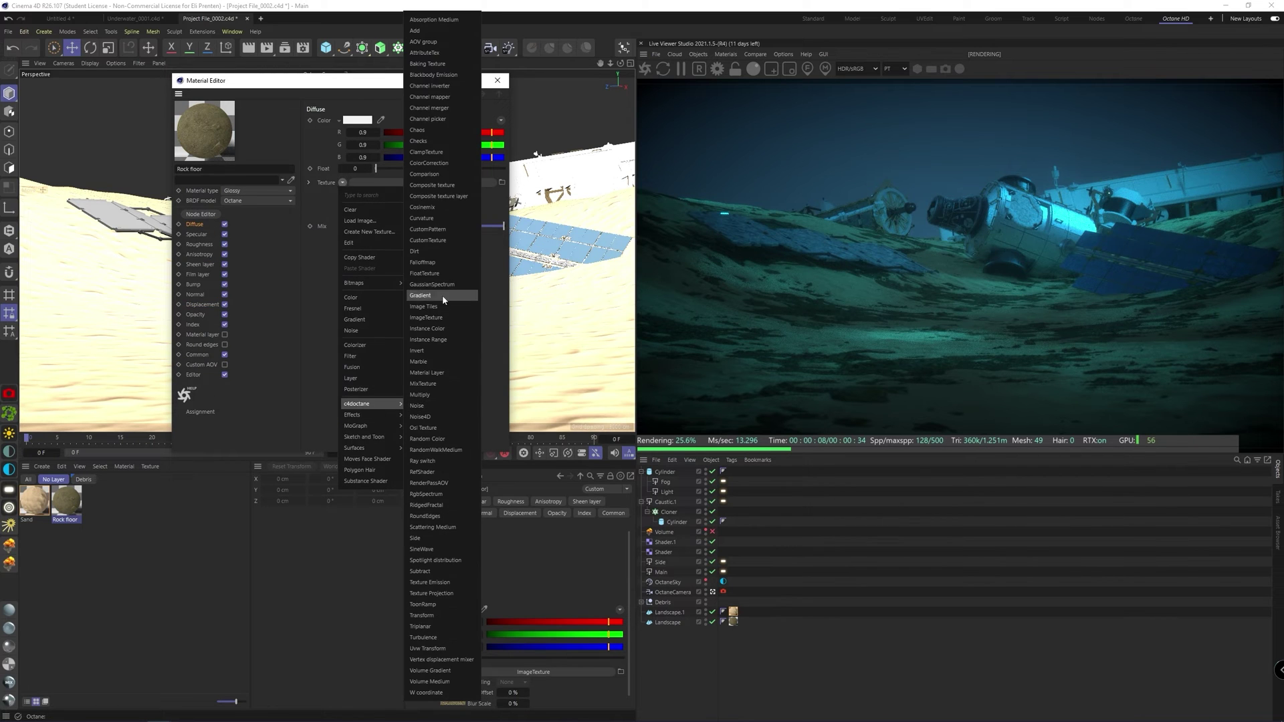
left_click(429, 163)
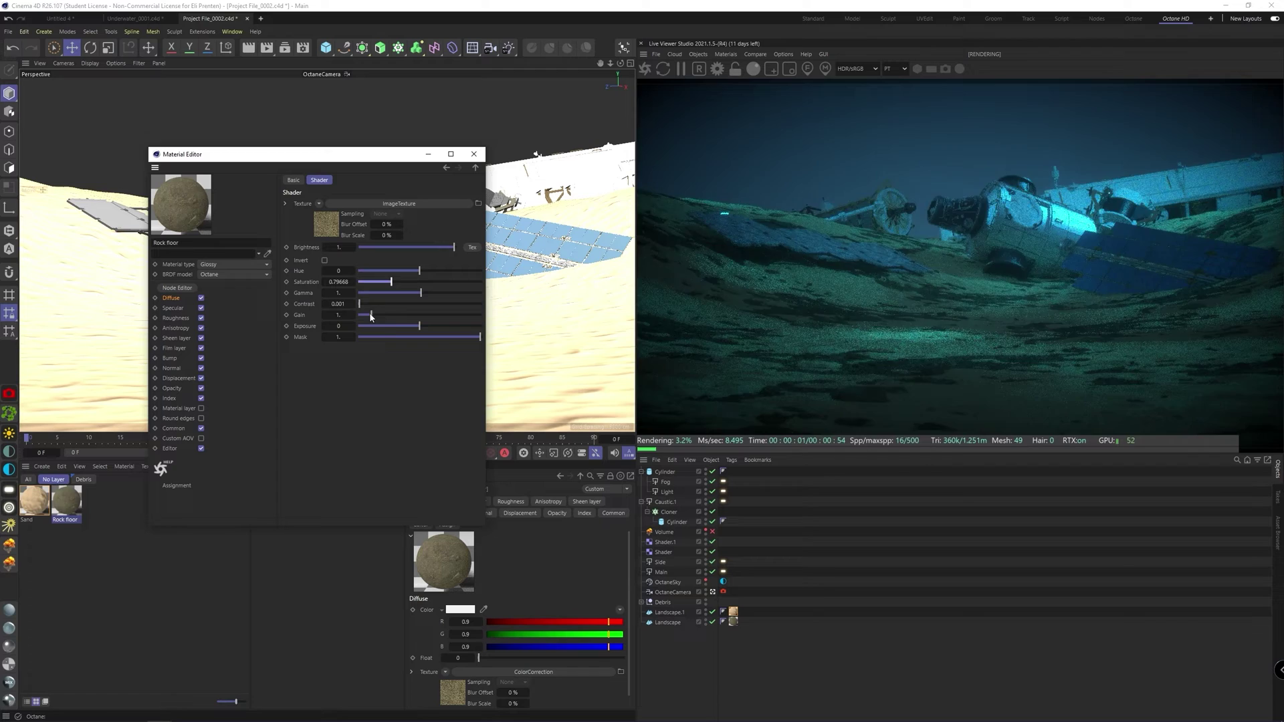
Grade the Rock floor color correction with hue about -0.1, saturation 1, contrast 0.22, gain 3.57 and exposure 0.29, and turn off the render region
left_click_drag(371, 317, 417, 326)
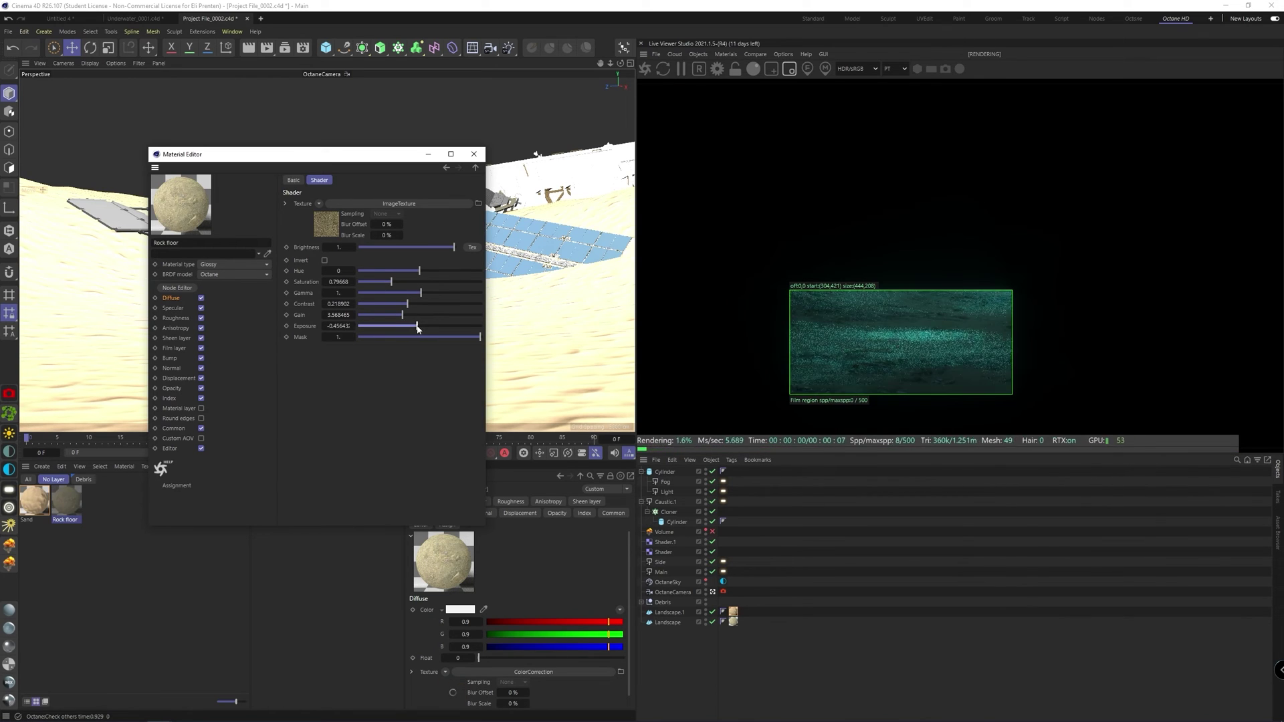
left_click_drag(392, 282, 416, 271)
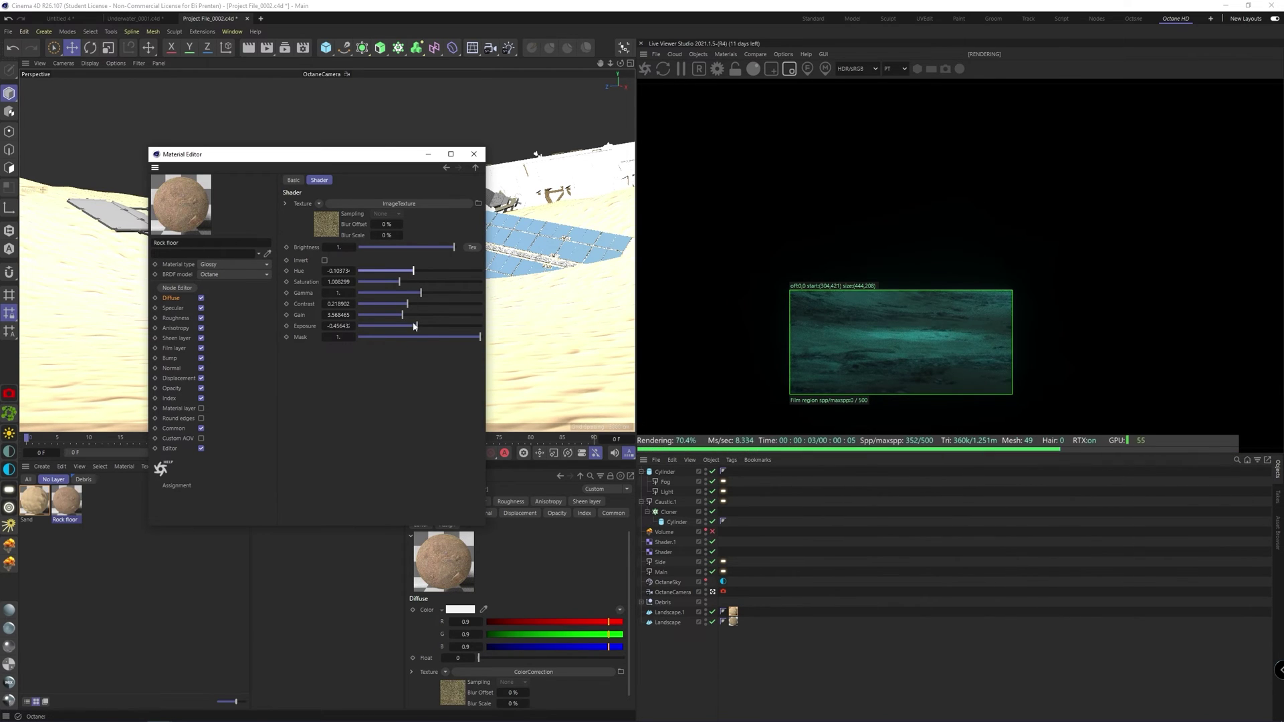
left_click_drag(415, 326, 421, 327)
left_click(789, 68)
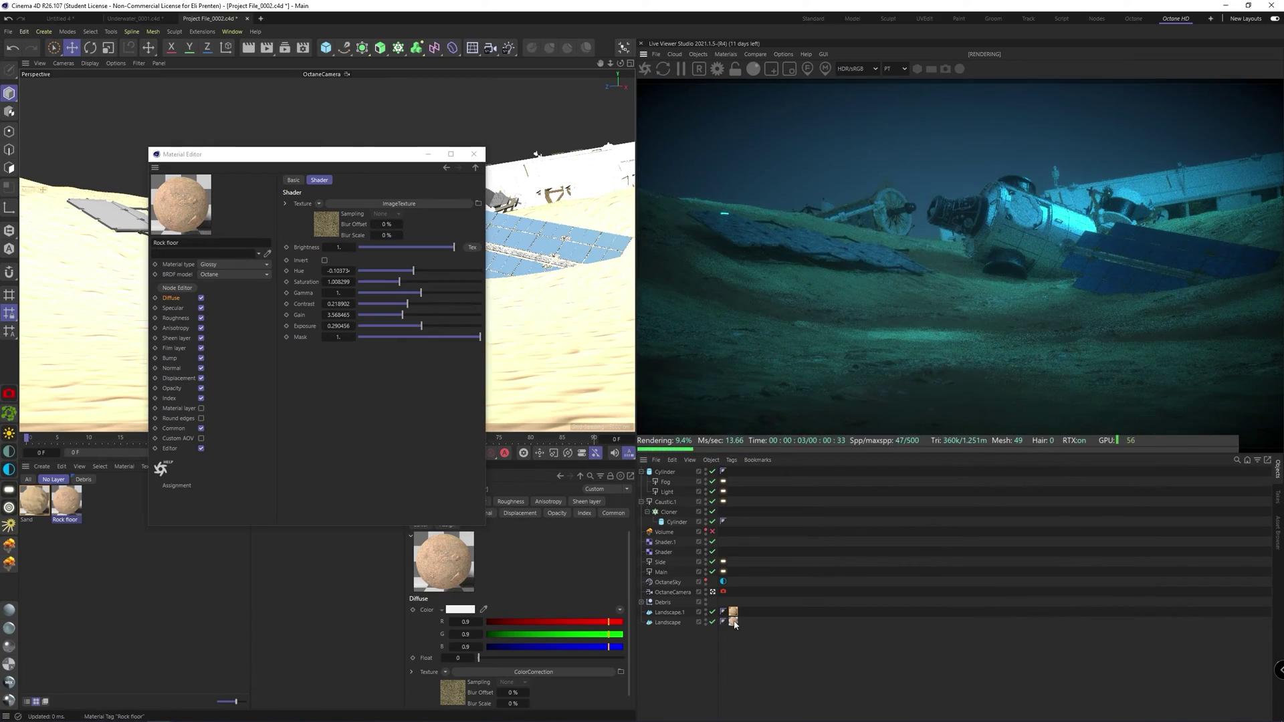
Adjust the mid level of Rock floor's displacement, close the material editor and enable the Volume fog
left_click(179, 378)
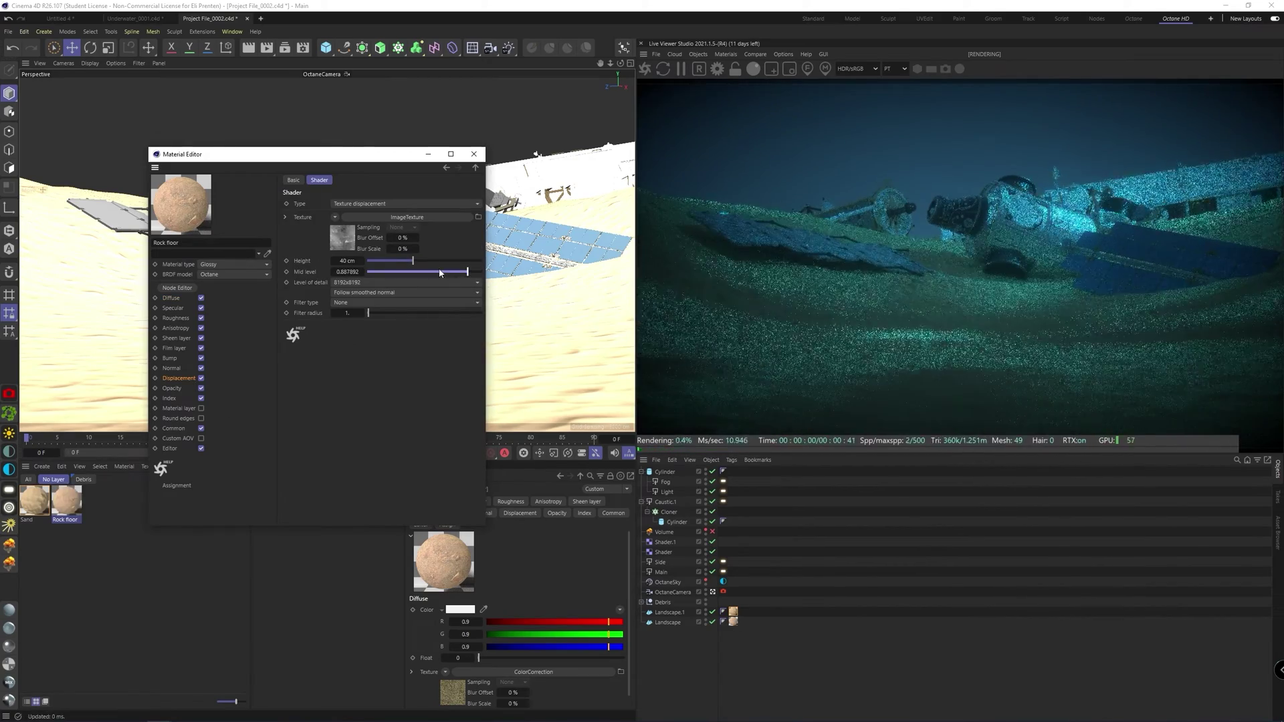
left_click(473, 153)
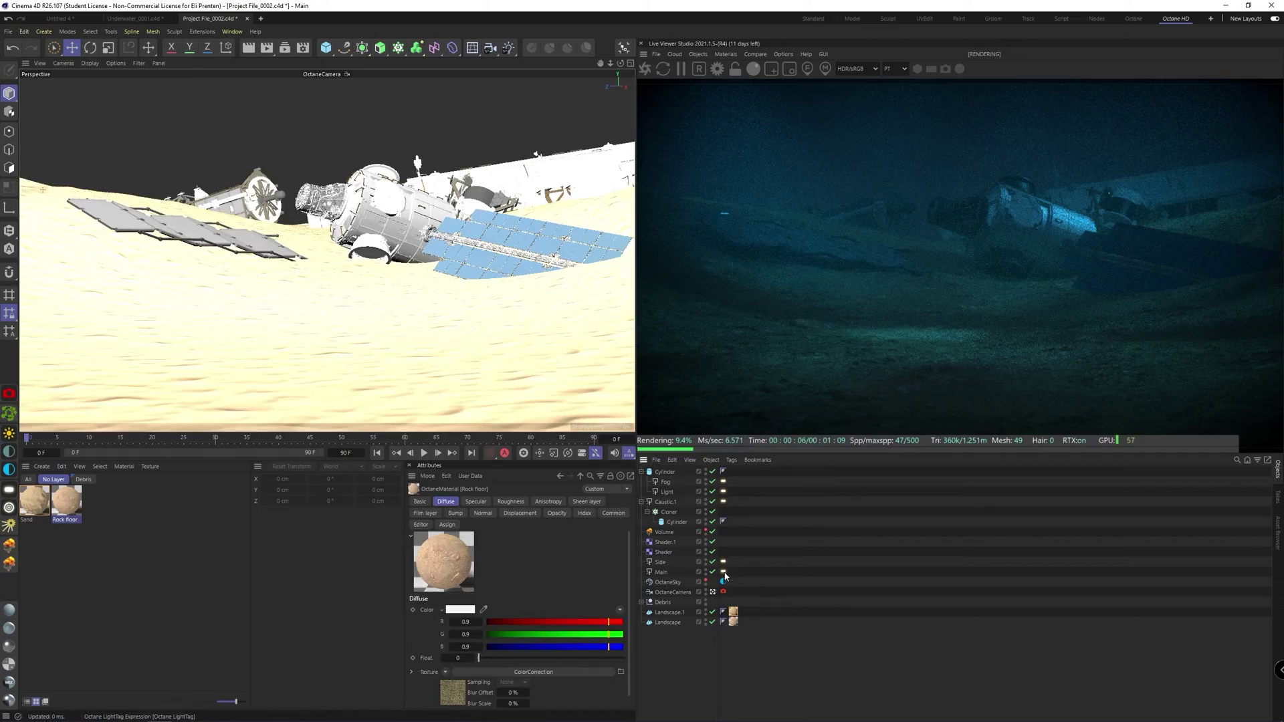
Reframe the camera view of the station and add an Octane Scatter containing a MultiFlora Knotweed plant
left_click(661, 572)
middle_click(374, 288)
left_click(664, 532)
left_click(676, 662)
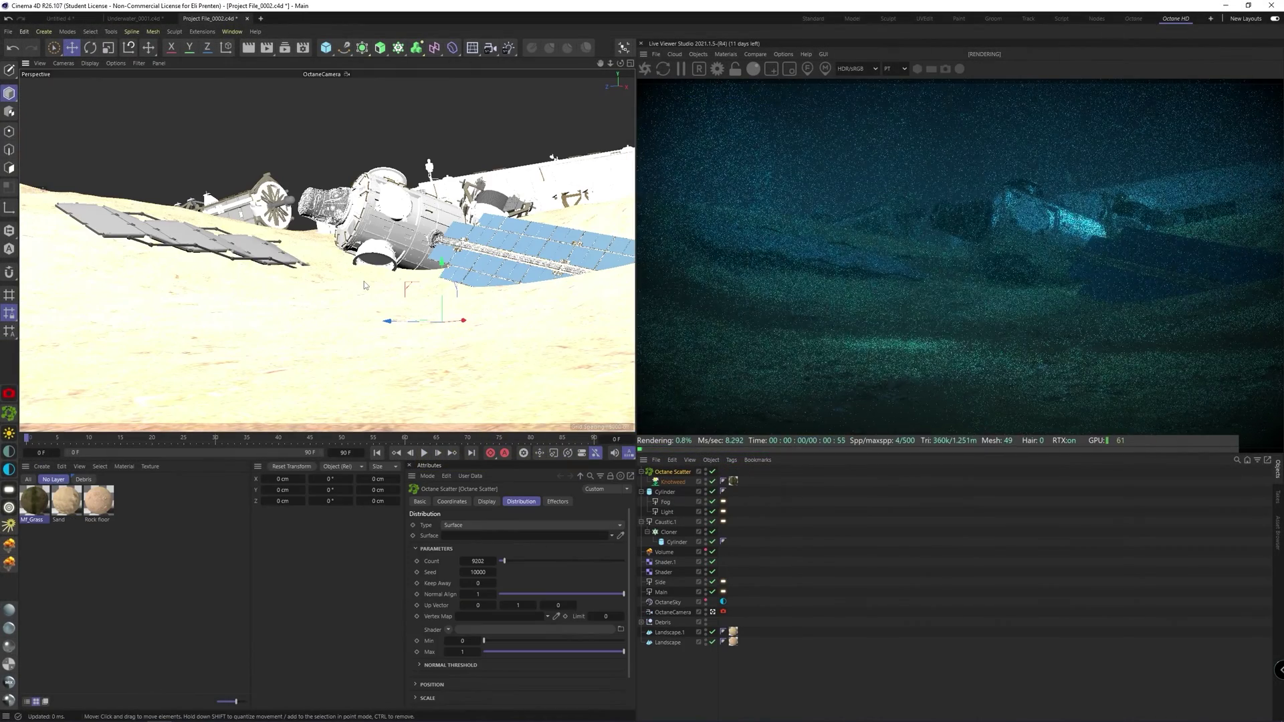
Examine the Knotweed plant's MultiFlora global settings and browse its plant library
left_click(669, 482)
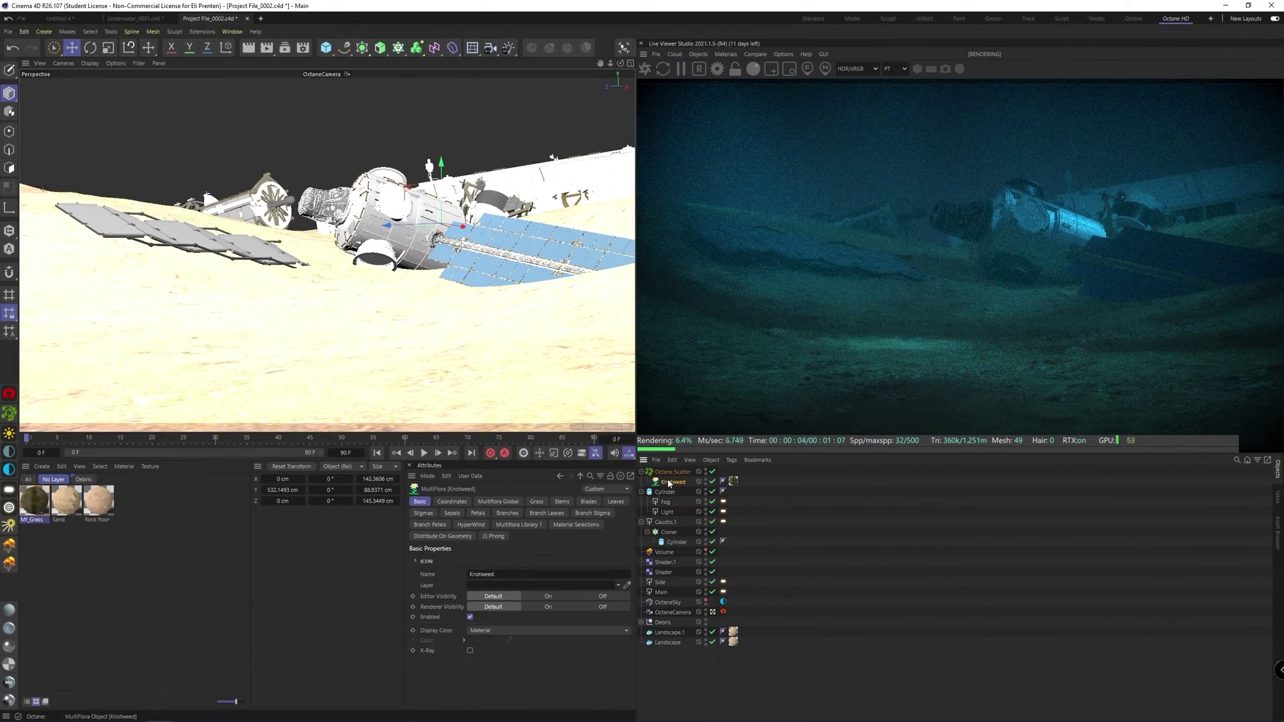
left_click(505, 506)
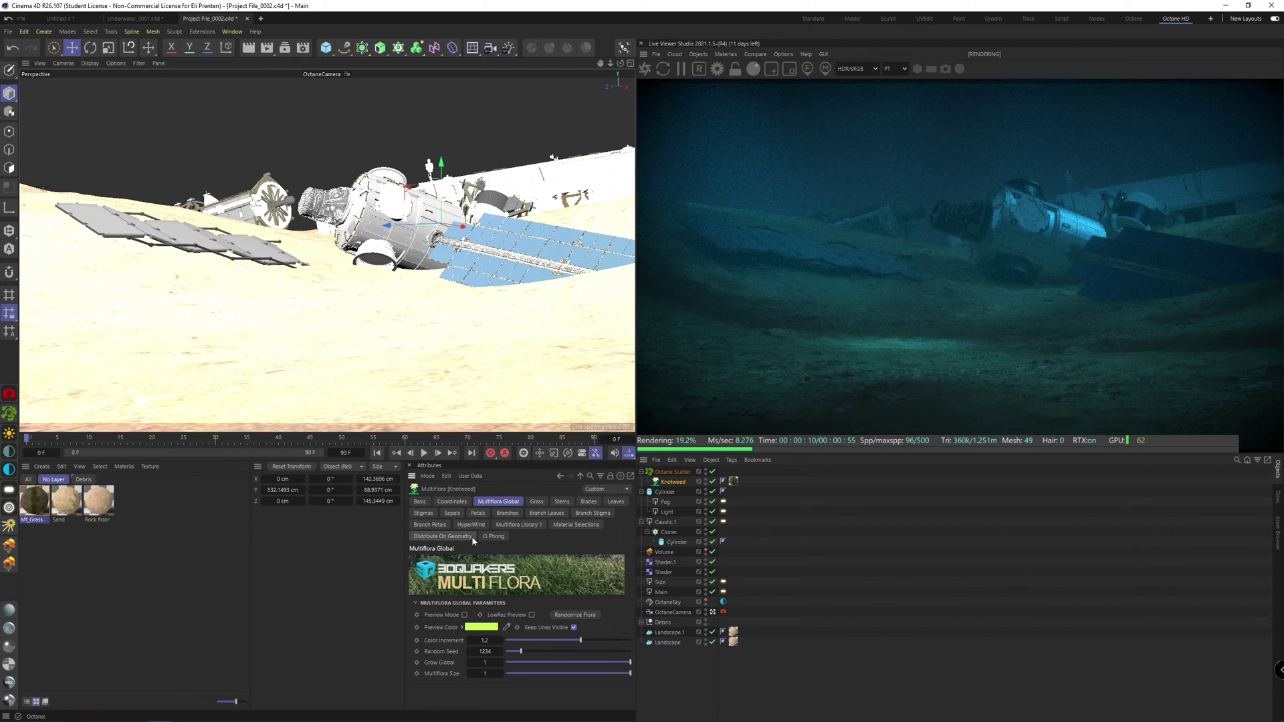
left_click(517, 524)
scroll(594, 619, "down", 6)
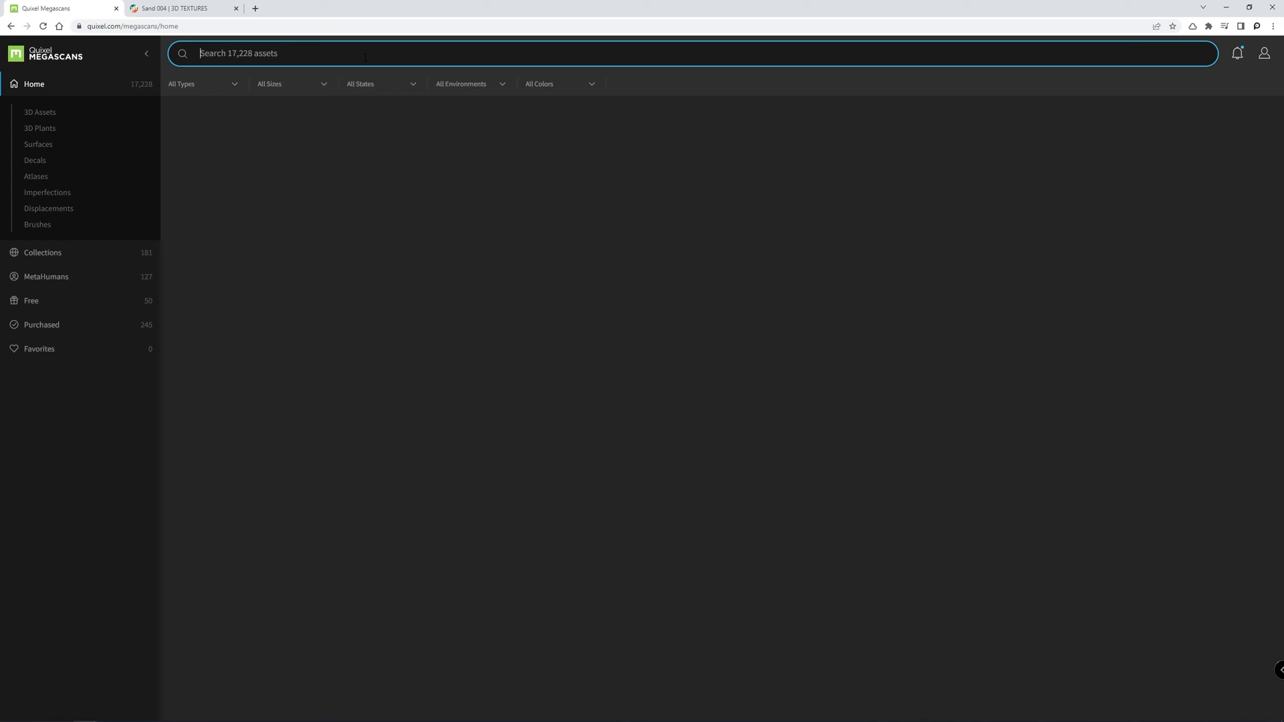
Search Quixel Megascans for seaweed, limit the results to 3D Plants and browse the aquatic plant assets
type("seaweed")
key("Return")
left_click(608, 236)
scroll(610, 241, "down", 6)
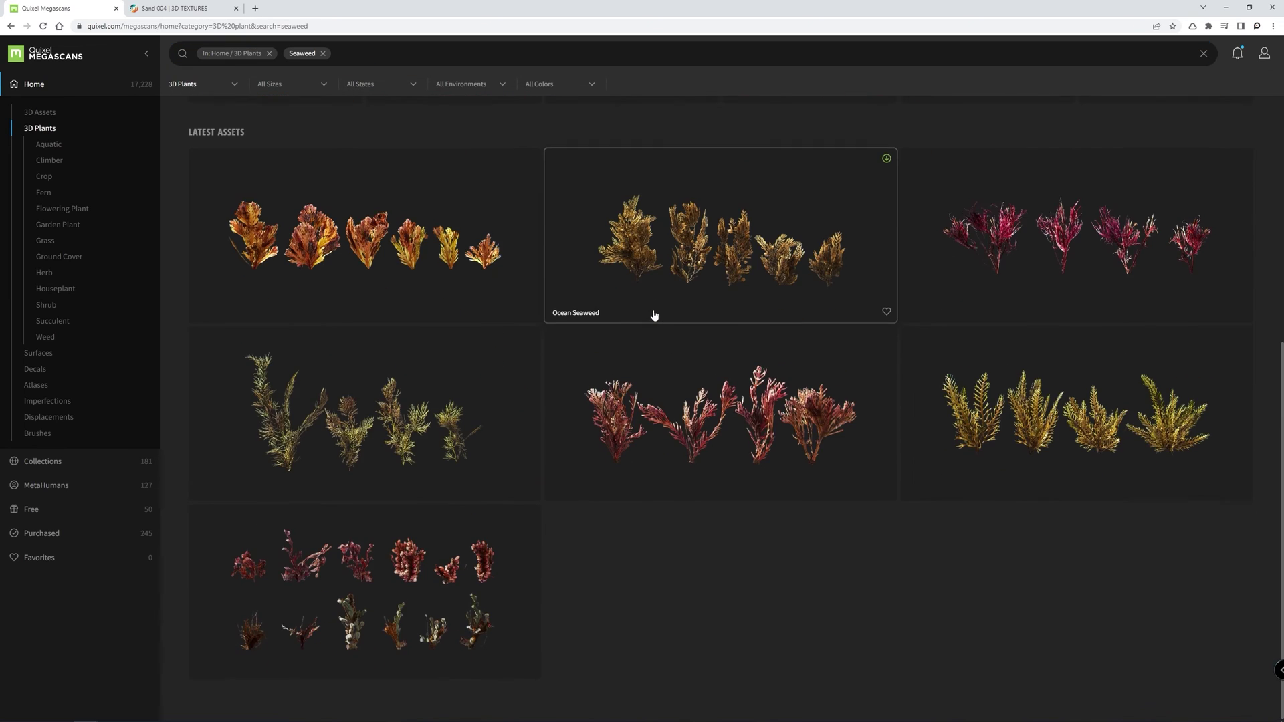
scroll(653, 311, "up", 6)
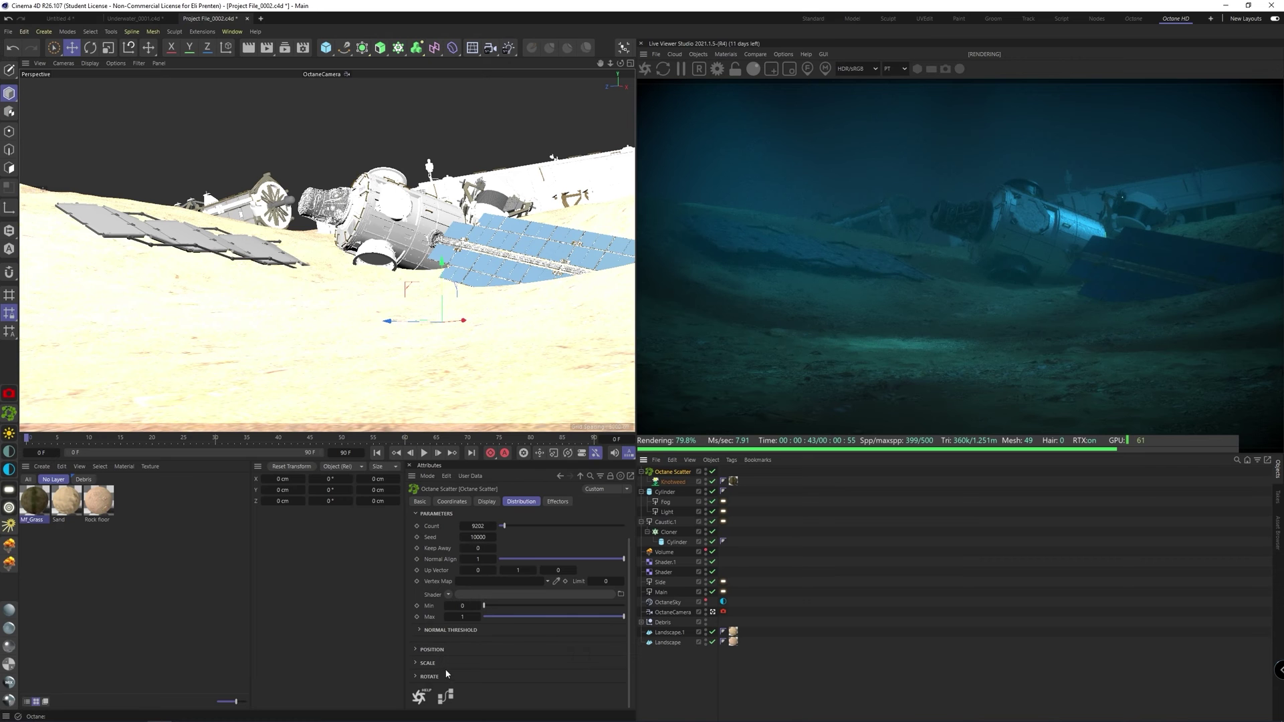
Back in Cinema 4D, expand the Octane Scatter's Position and Scale settings and assign Landscape as its distribution surface
left_click(432, 650)
scroll(433, 659, "down", 1)
left_click(431, 663)
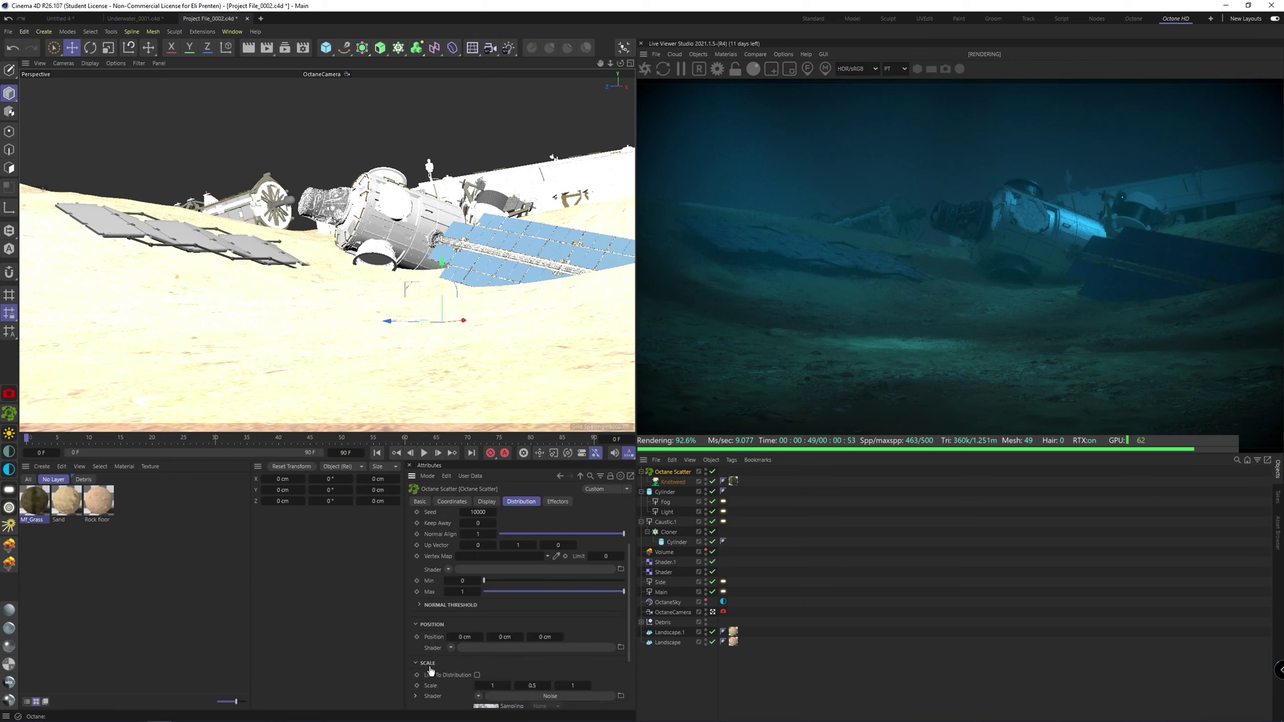
scroll(433, 666, "down", 3)
scroll(475, 553, "up", 5)
left_click_drag(563, 593, 493, 536)
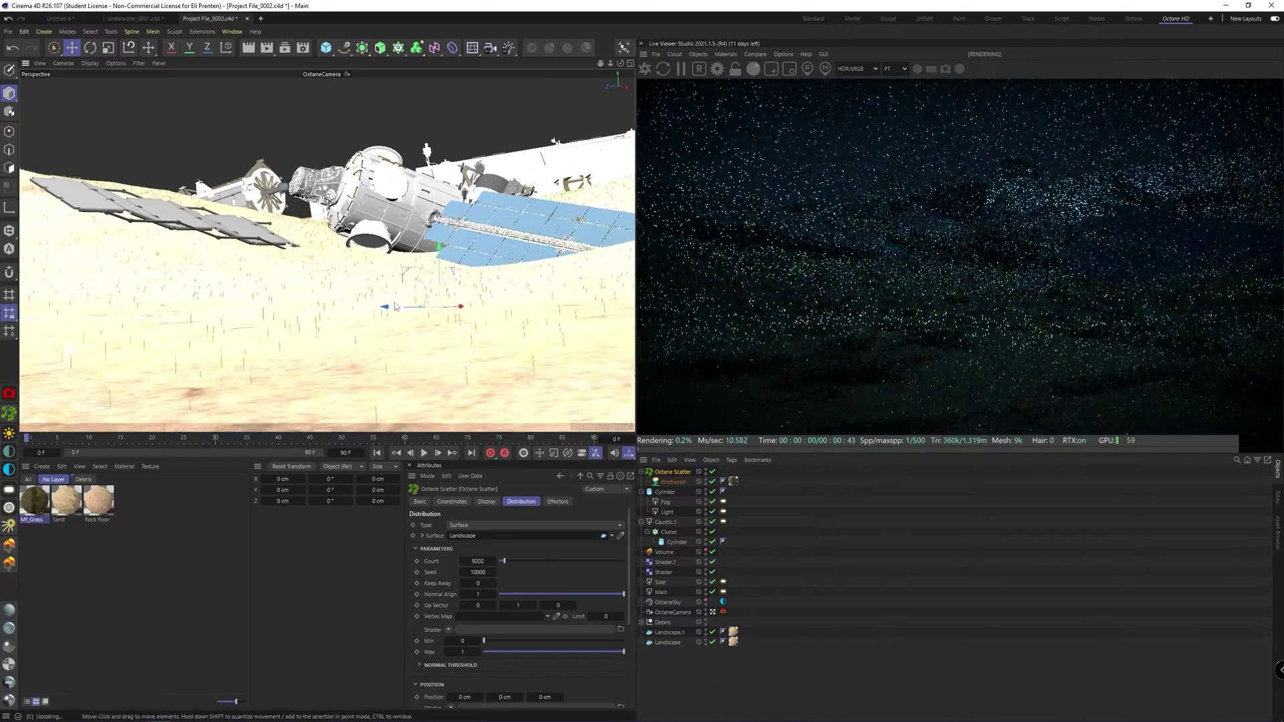
Raise the scattered Knotweed plants by setting the Octane Scatter's Y position to 6 cm
scroll(438, 670, "down", 2)
left_click(520, 639)
left_click(520, 640)
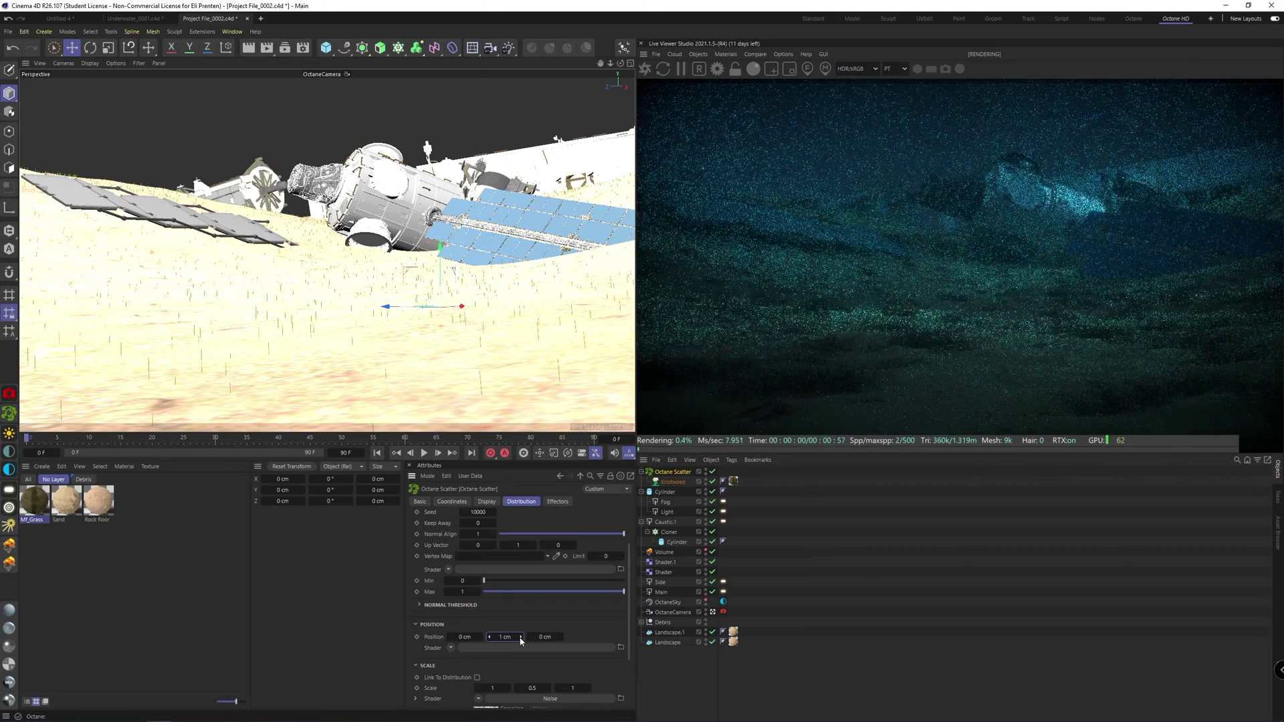
left_click(520, 639)
left_click(520, 639)
left_click(521, 639)
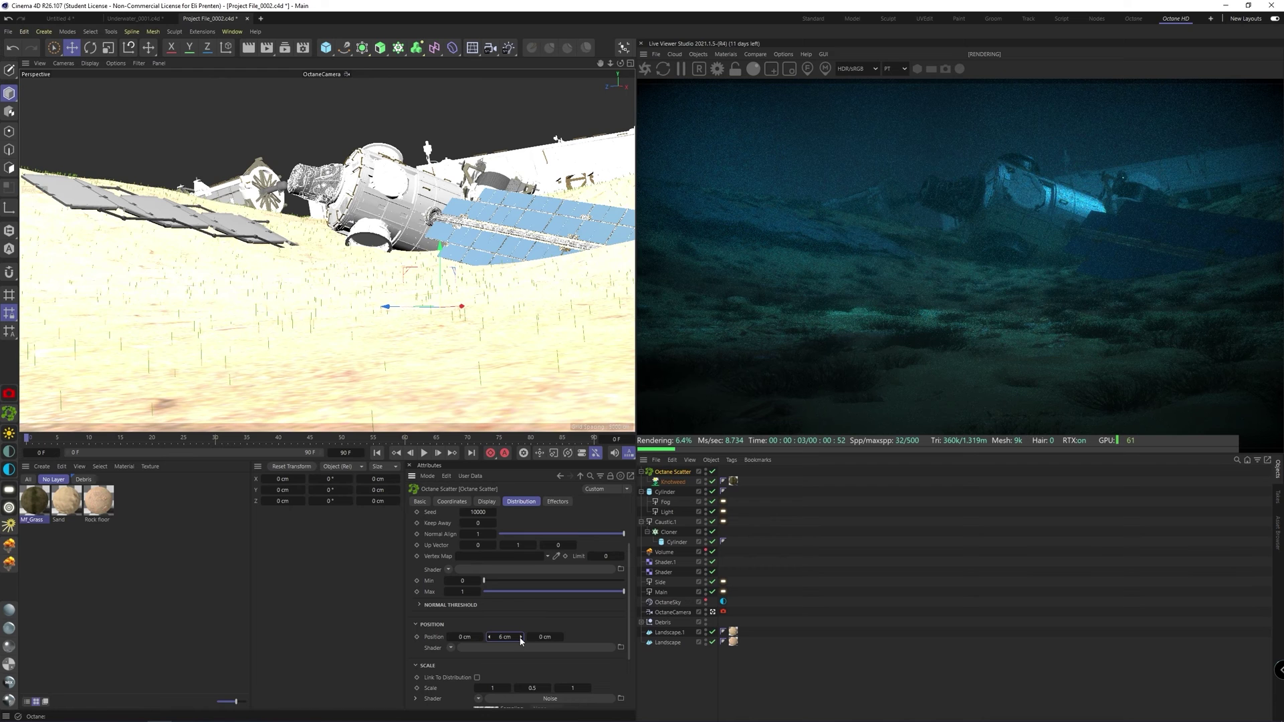
Try clearing the Noise shader from the Octane Scatter's scale, undo the removal and open the Noise shader
scroll(425, 671, "down", 3)
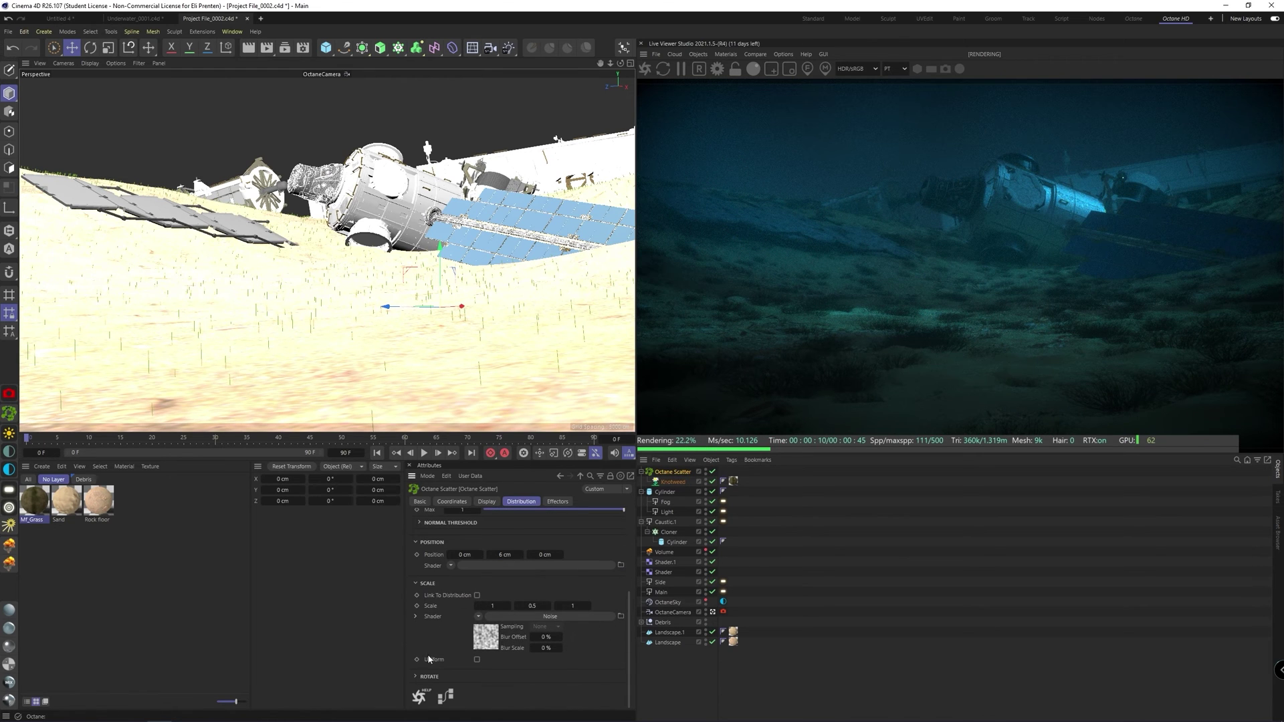
left_click(477, 616)
left_click(486, 343)
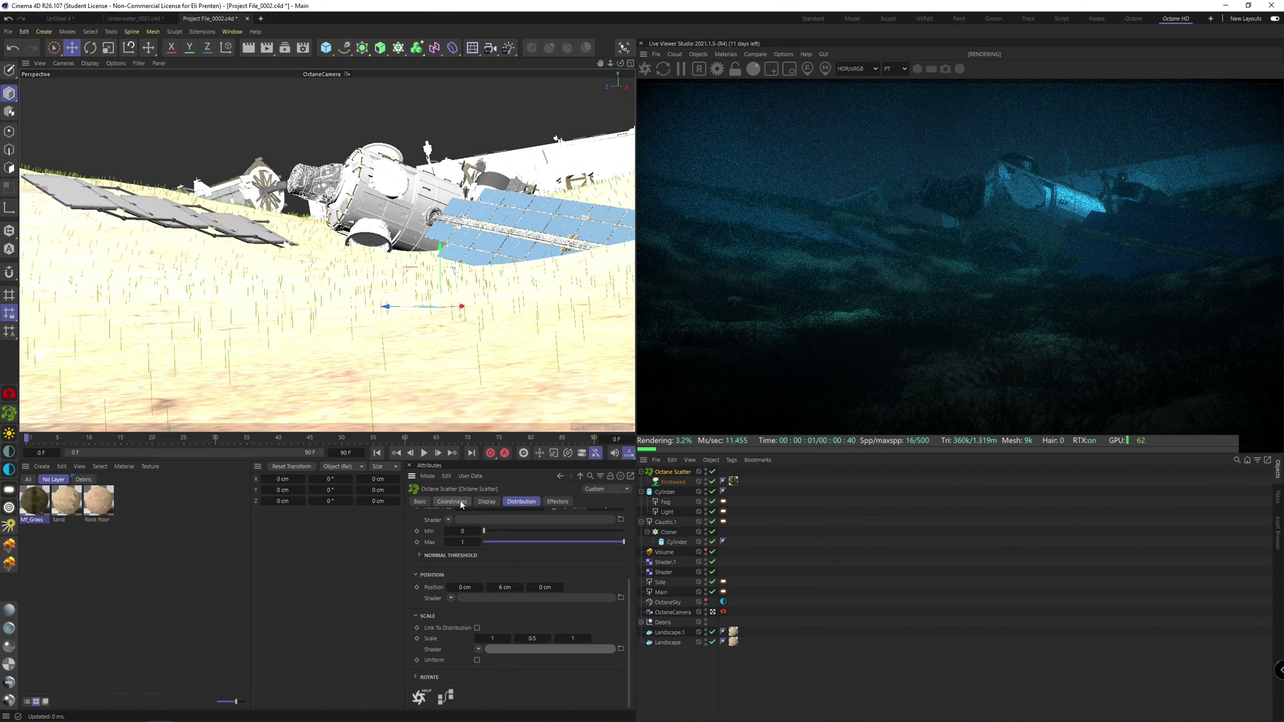
key("ctrl+z")
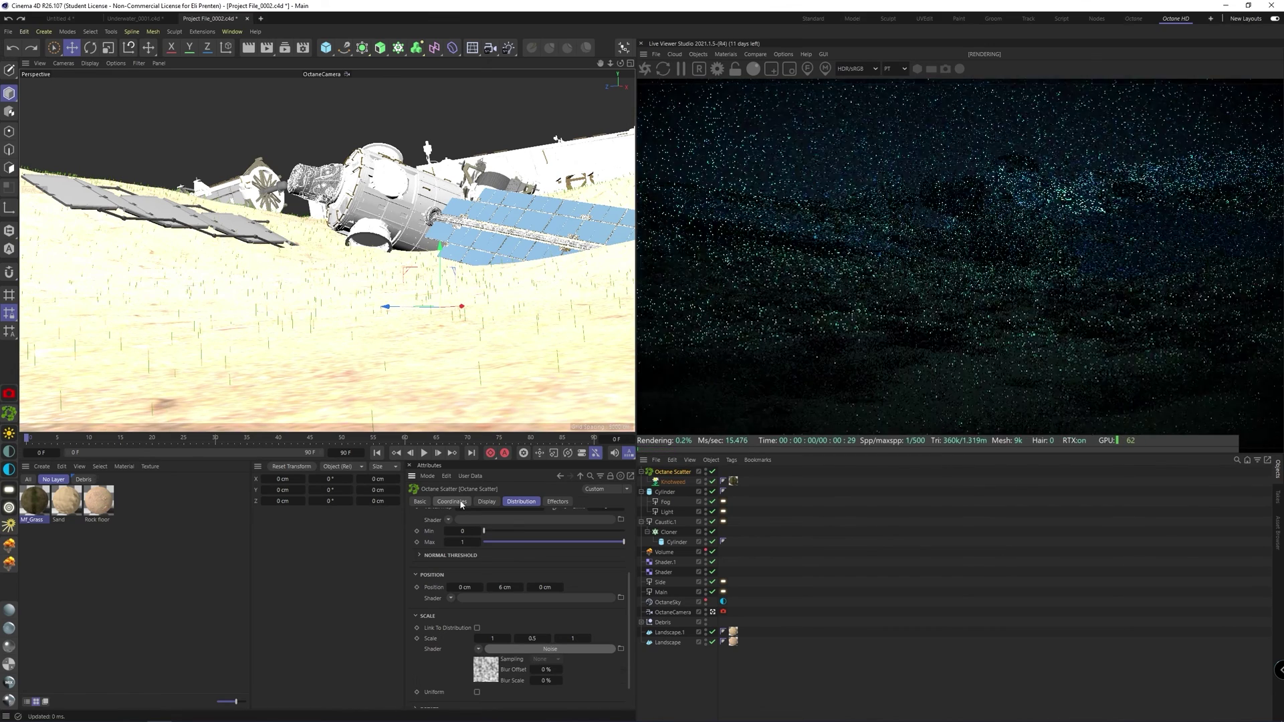
left_click(483, 677)
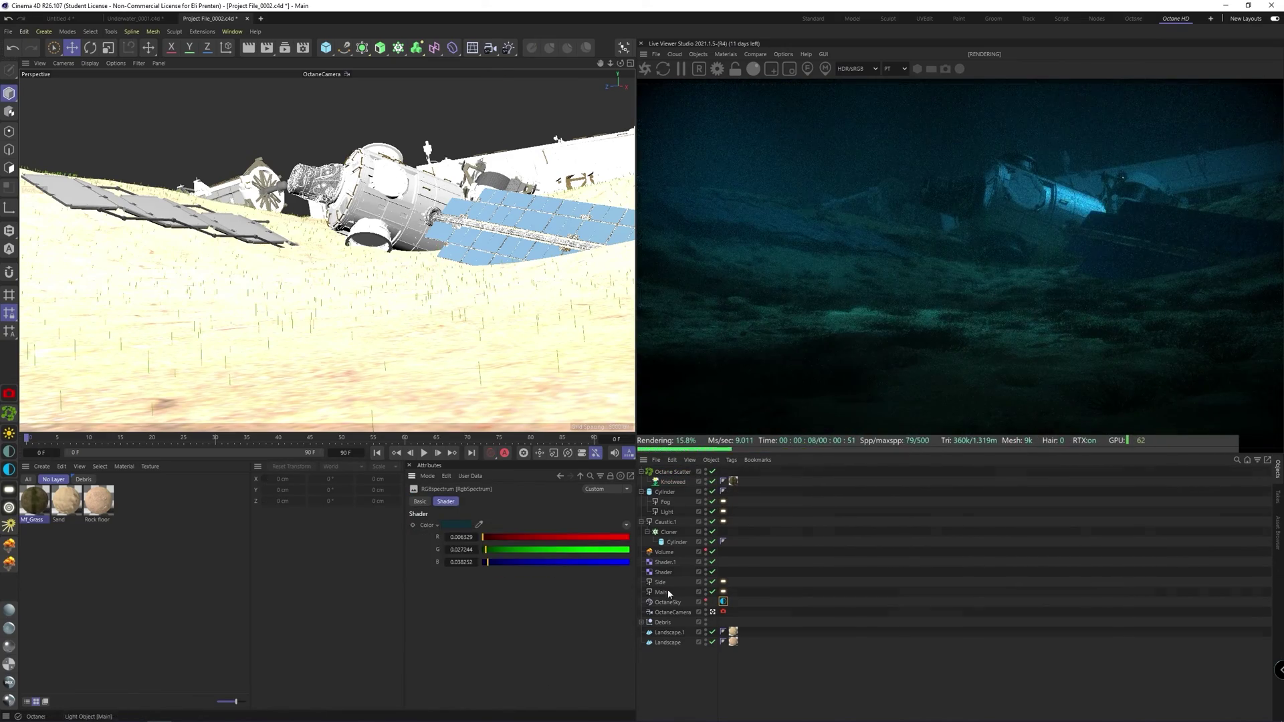
Pick a focus point on the seabed beside the station and set OctaneCamera's depth-of-field aperture to about 2.45 cm
left_click(662, 592)
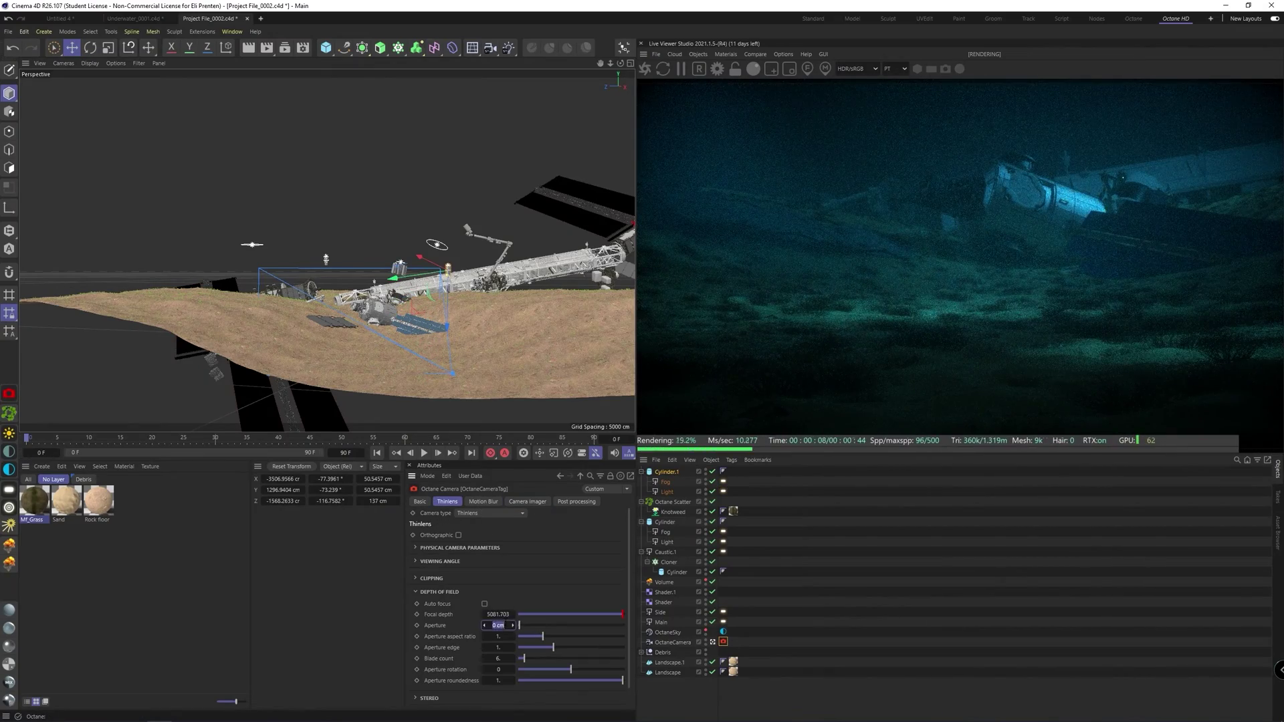
left_click(953, 264)
left_click_drag(520, 625, 582, 625)
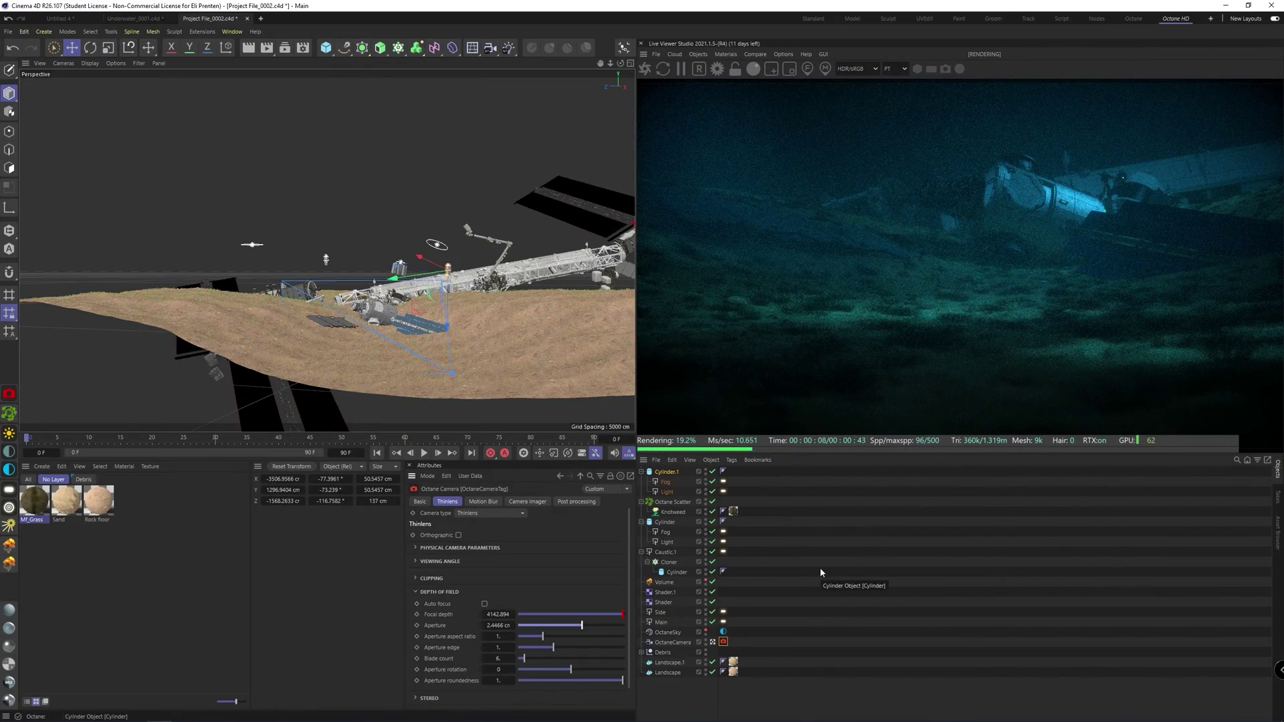